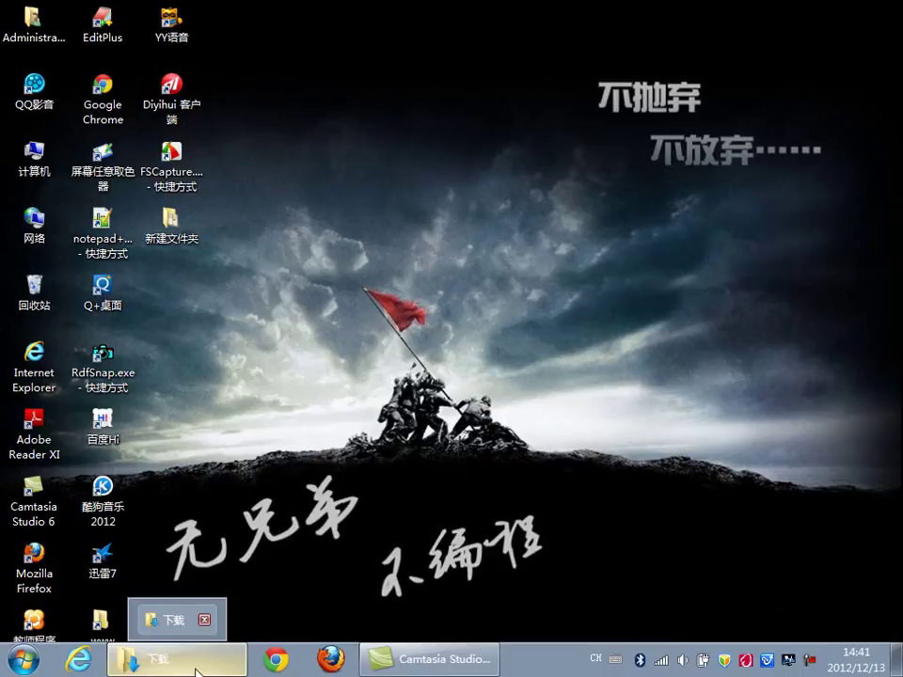
Open the folder E:\课件\十天\06_项目实战 on the computer.
double_click(34, 155)
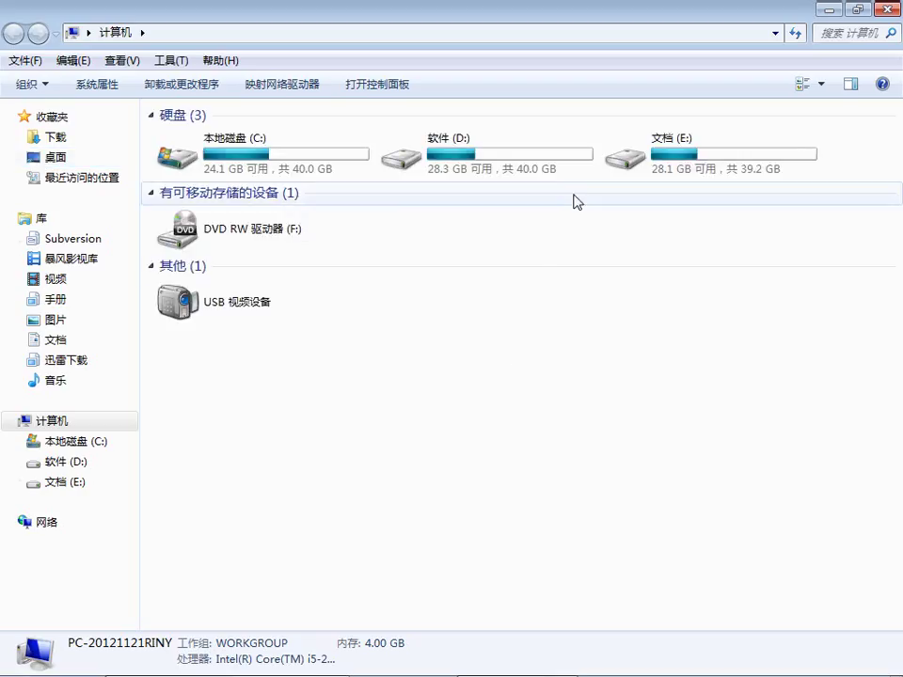
double_click(612, 164)
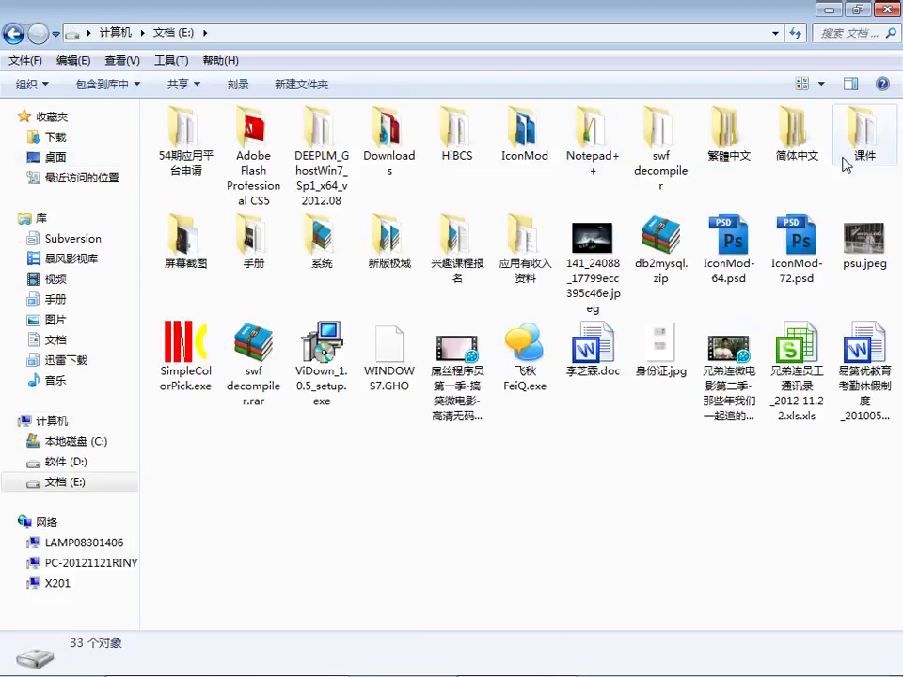
double_click(890, 137)
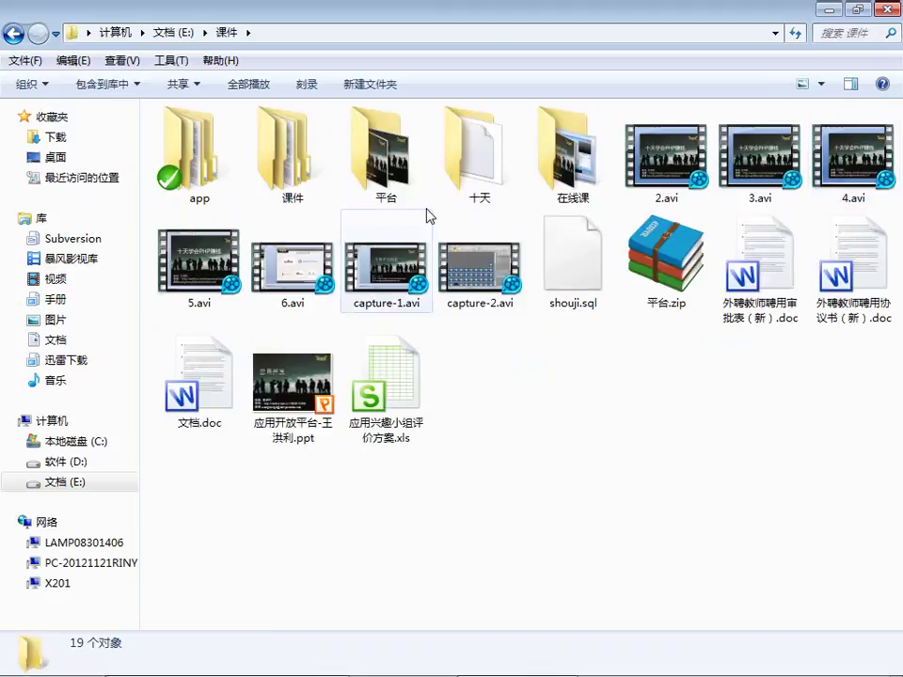
click(461, 149)
double_click(461, 148)
click(530, 140)
double_click(530, 139)
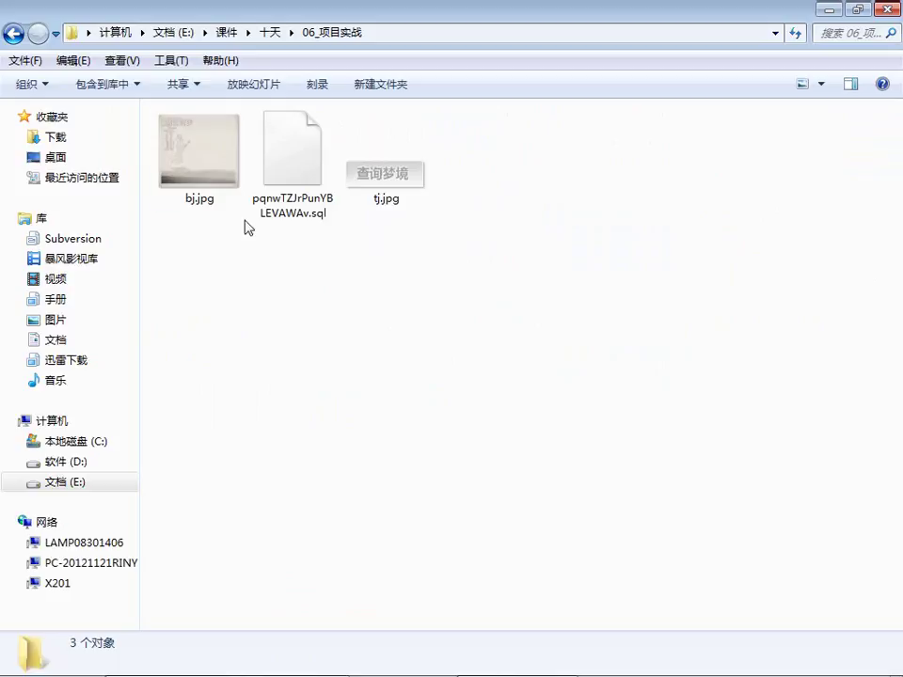
View the background image bj.jpg, close it, and check the image files bj.jpg and tj.jpg in the project folder.
double_click(196, 159)
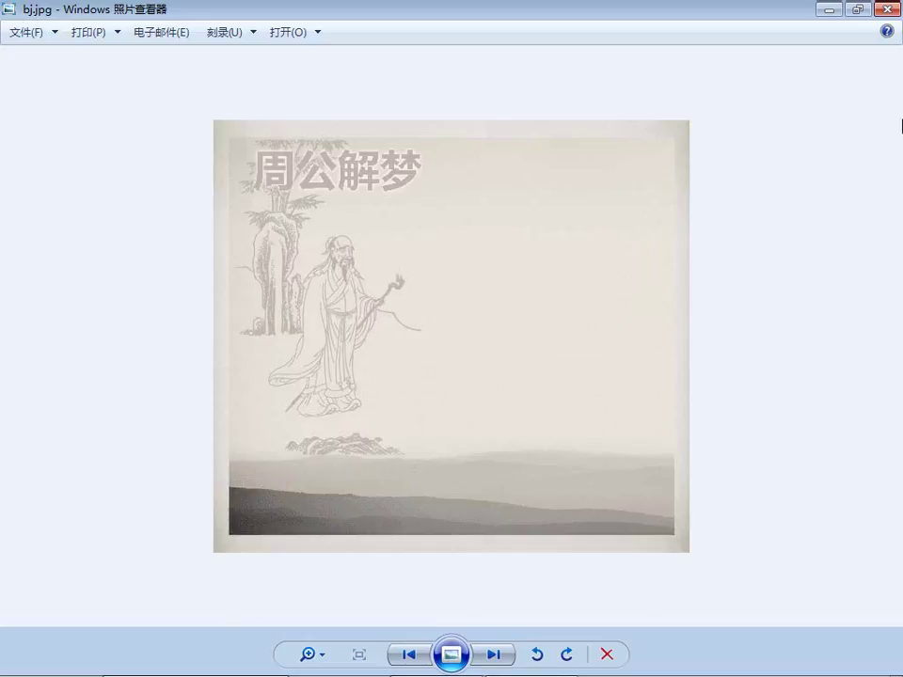
click(888, 8)
click(263, 337)
click(208, 167)
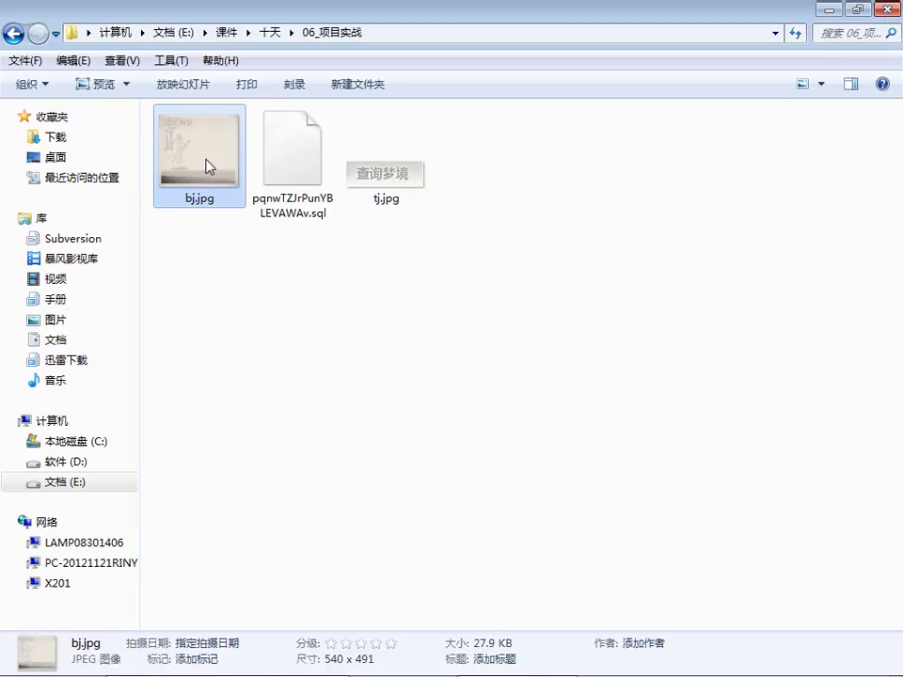
click(366, 173)
click(326, 407)
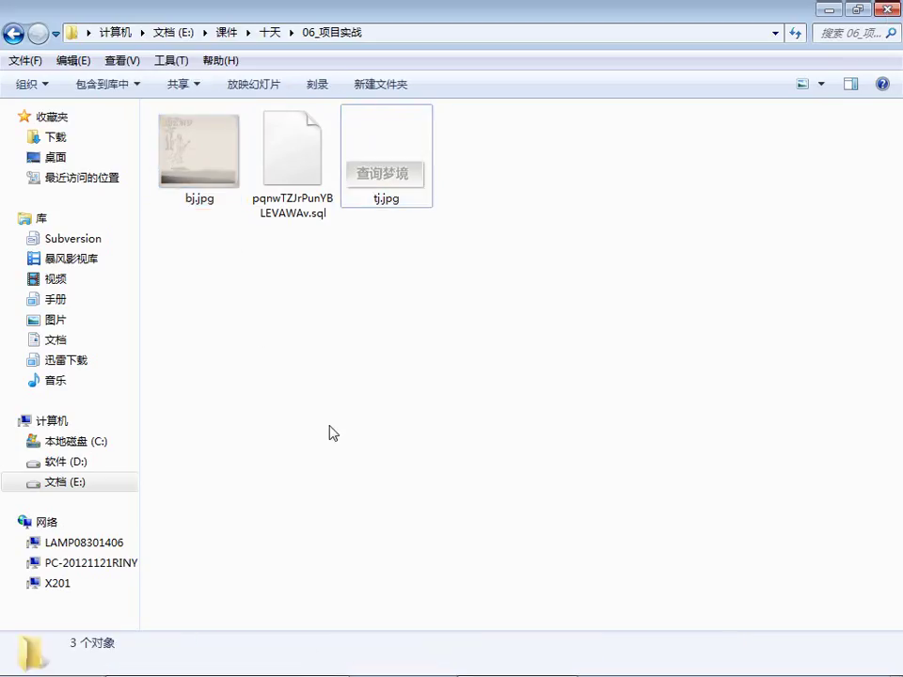
Open the pqnwTZJrPunYBLEVAWAv.sql file in EditPlus, examine its dream-interpretation records, and close the editor.
click(293, 136)
right_click(287, 143)
mouse_move(346, 313)
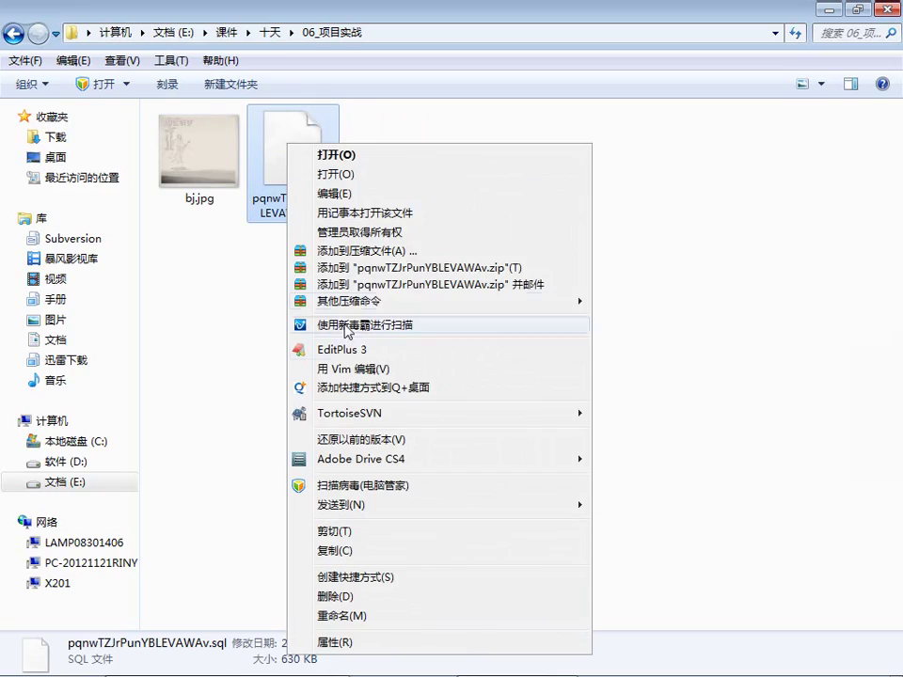
click(349, 349)
scroll(429, 347, down, 8)
scroll(429, 346, up, 6)
click(258, 294)
click(291, 373)
scroll(291, 372, down, 15)
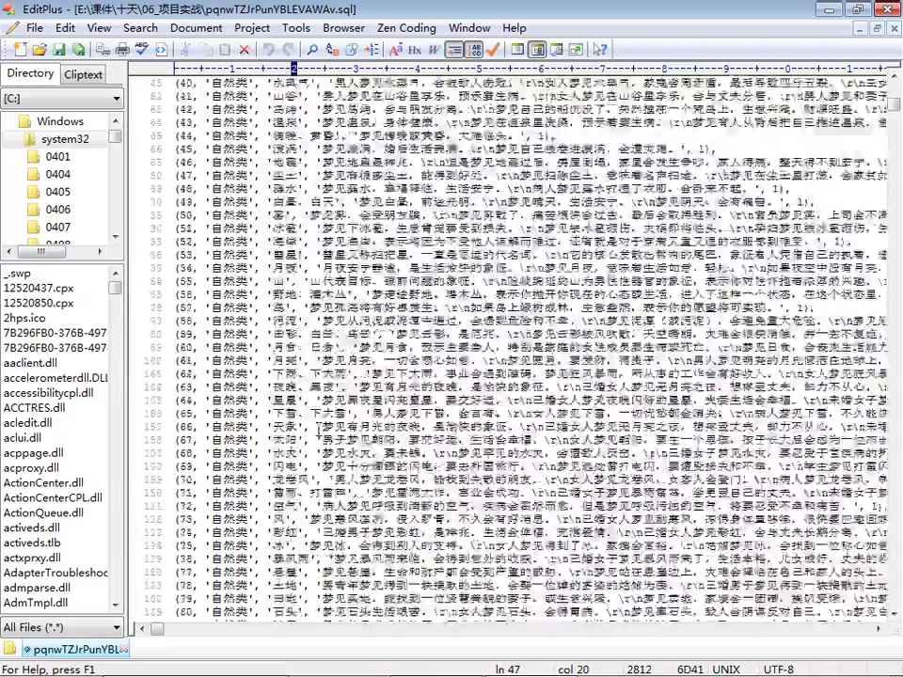
scroll(320, 429, down, 20)
scroll(320, 429, down, 20)
scroll(317, 428, down, 20)
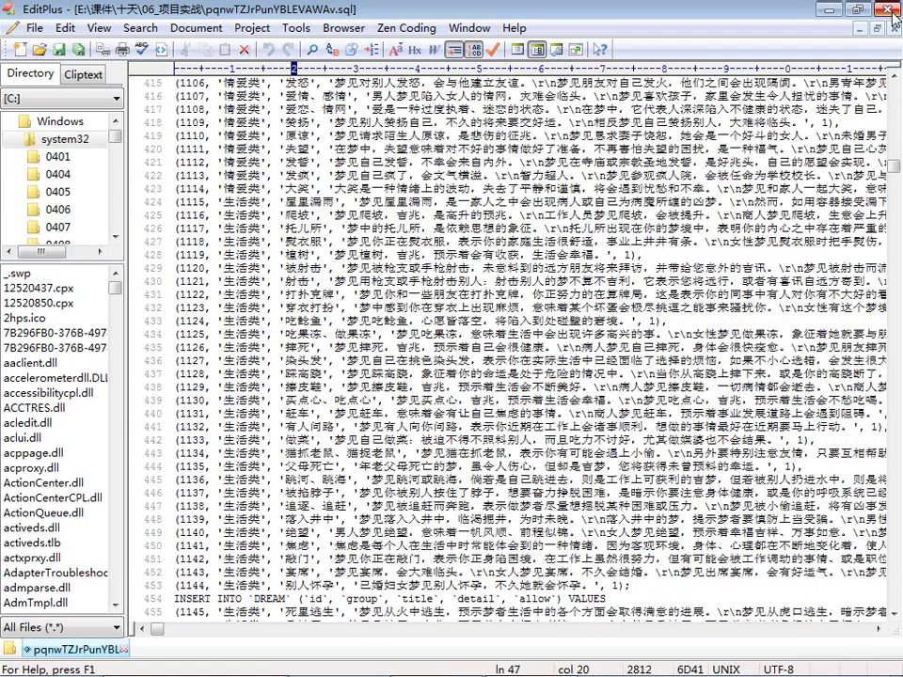
click(889, 11)
click(316, 363)
Create a new Word document named 需求.doc in the project folder, open it, and dismiss the interface-style tip.
right_click(352, 282)
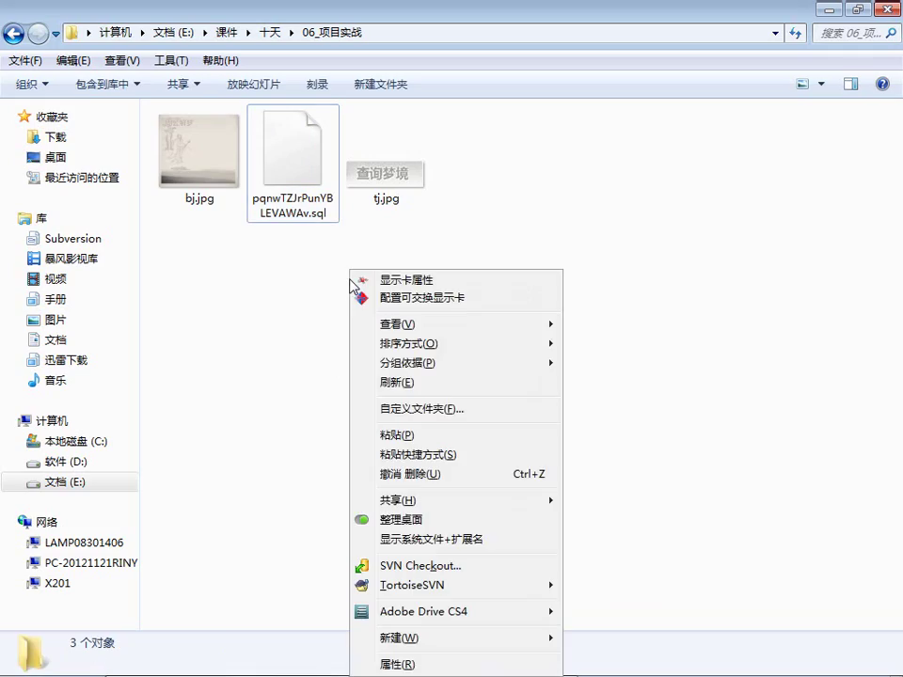
mouse_move(512, 640)
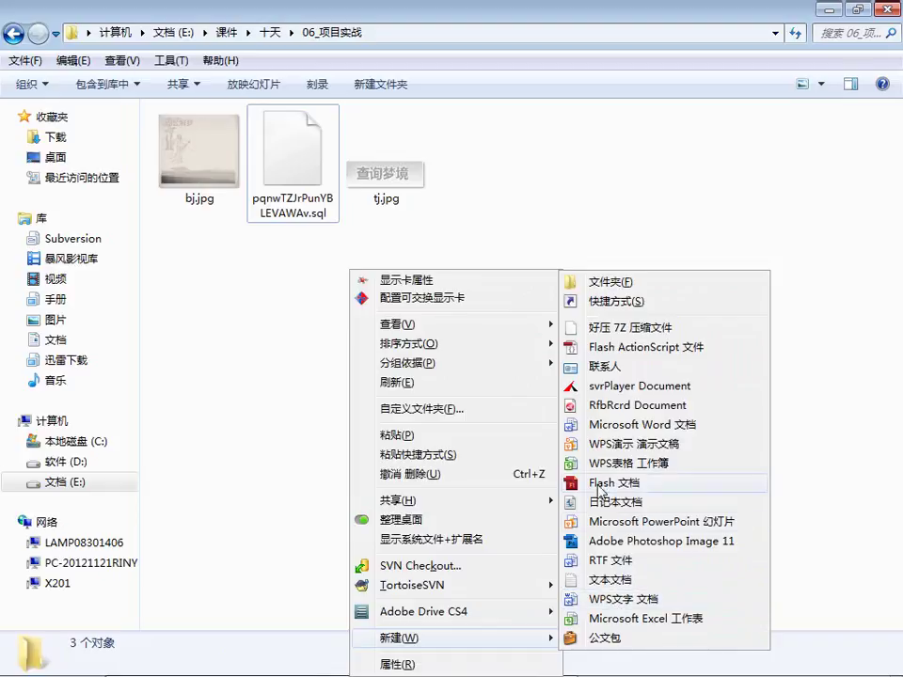
click(565, 425)
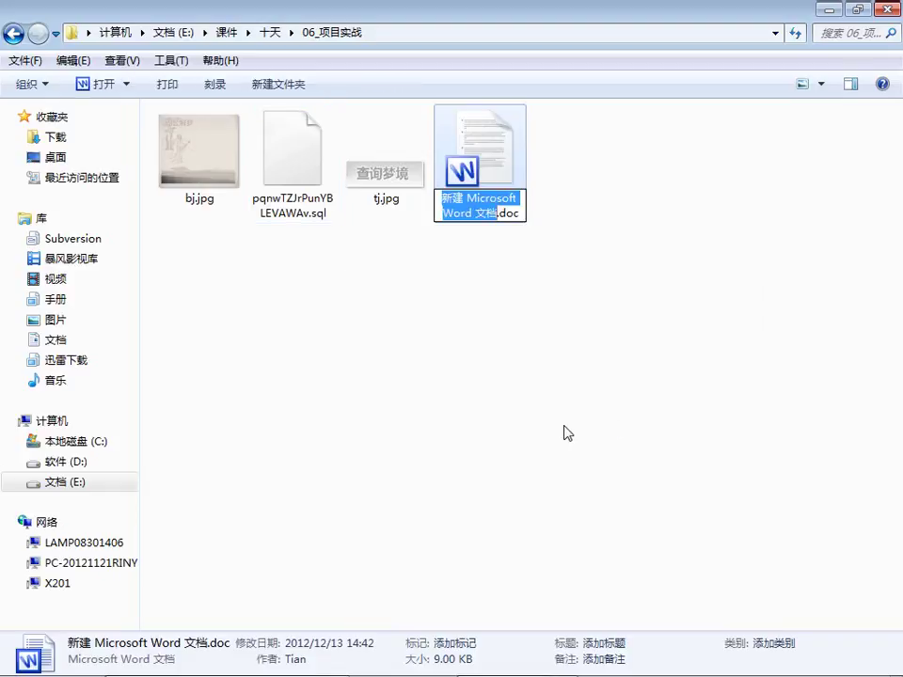
text(xuqiu)
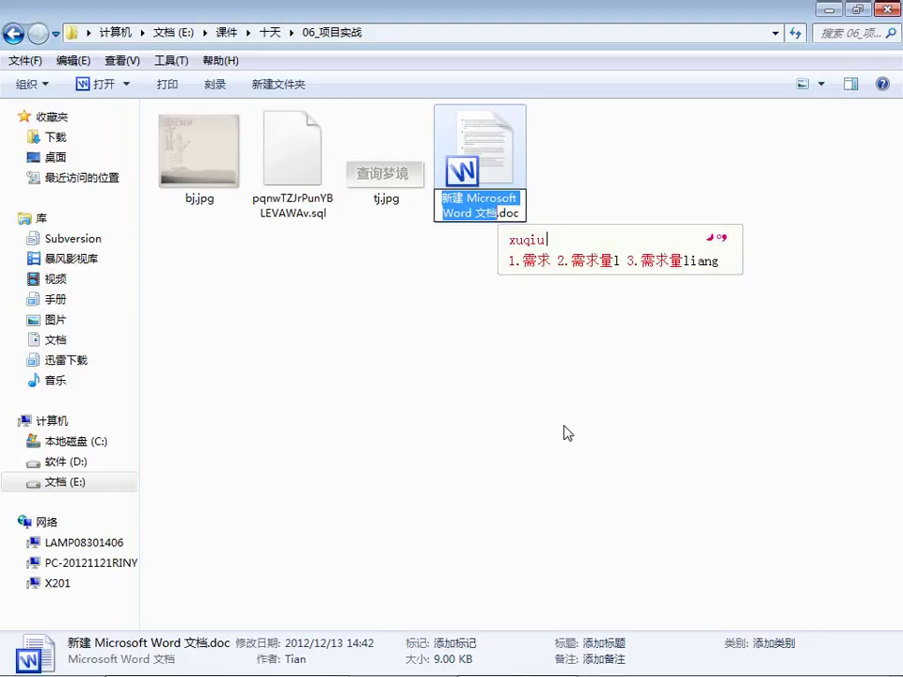
key(space)
click(499, 363)
double_click(499, 151)
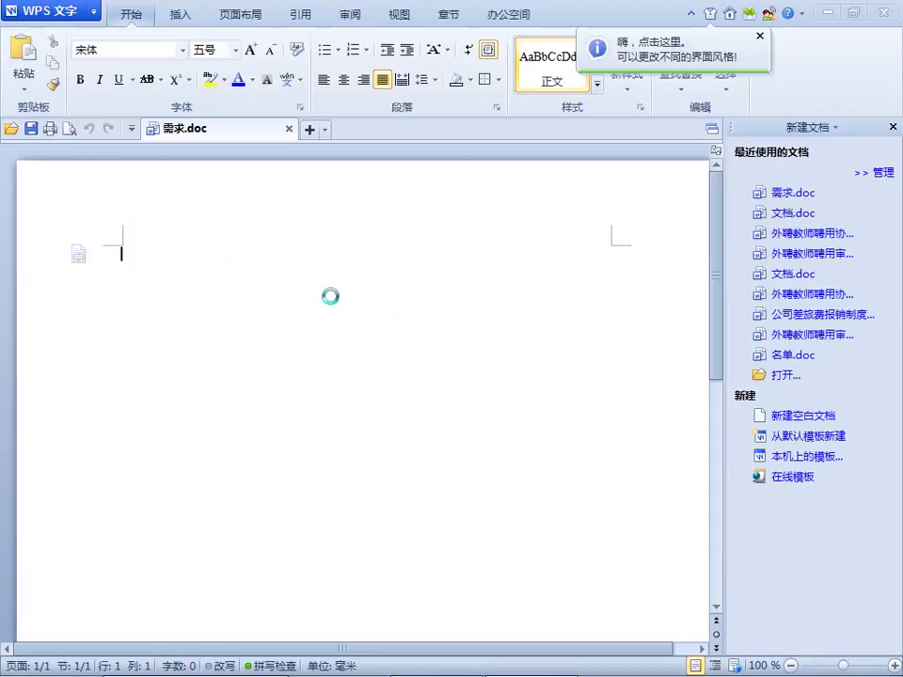
click(759, 42)
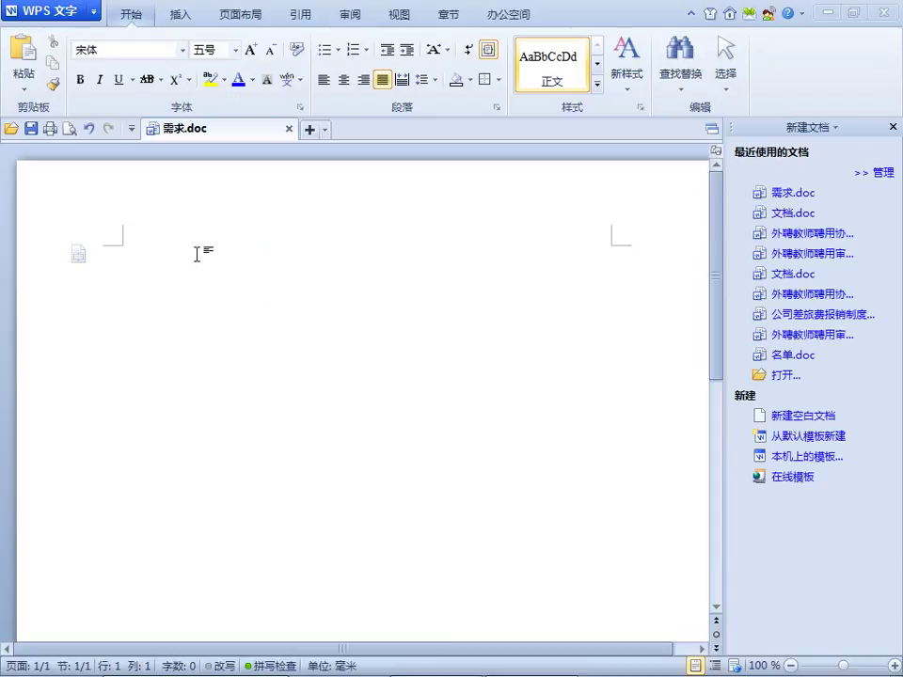
Enter the title 应用分析 on the first line and centre it.
text(y)
key(BackSpace)
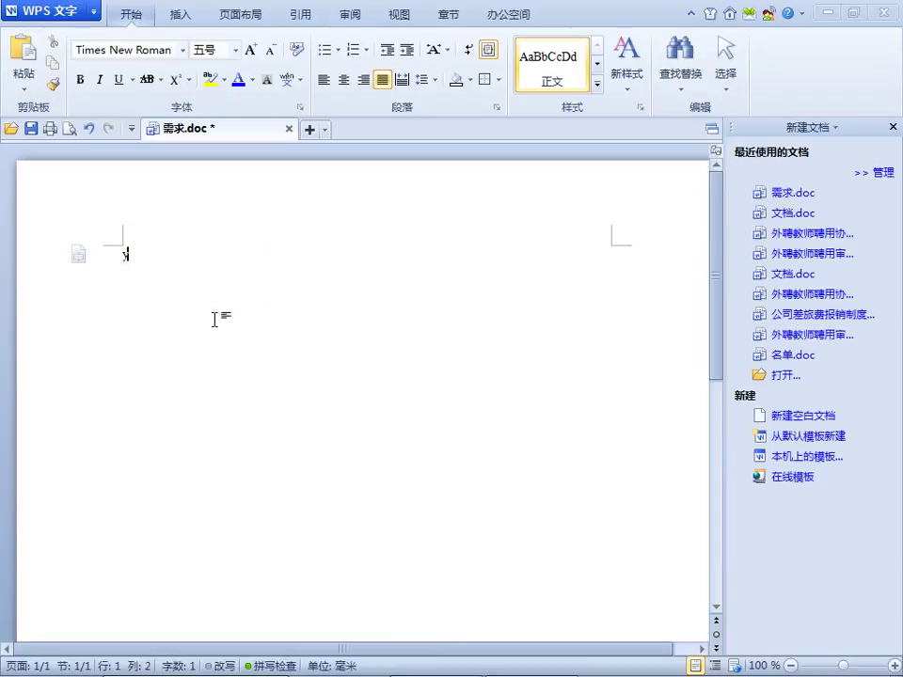
text(应用)
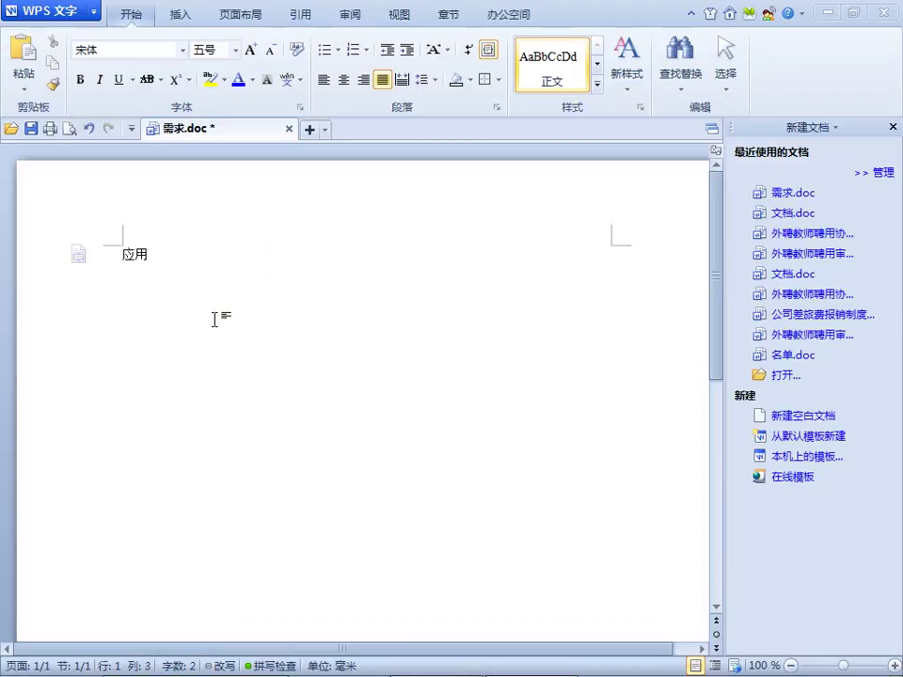
text(分析)
click(345, 80)
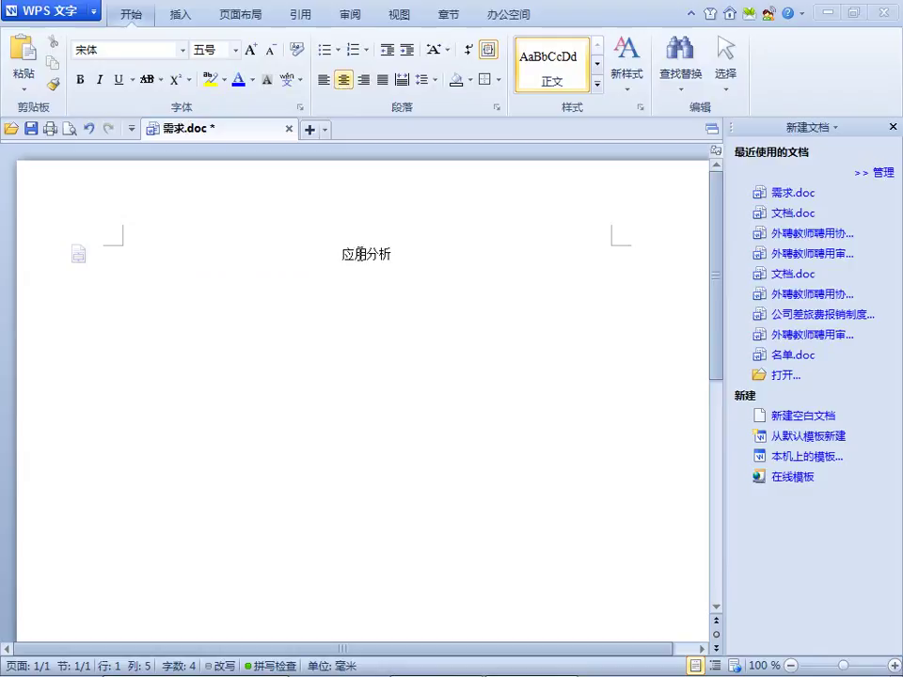
Make the title 应用分析 bold and set its font size to 小一.
triple_click(443, 266)
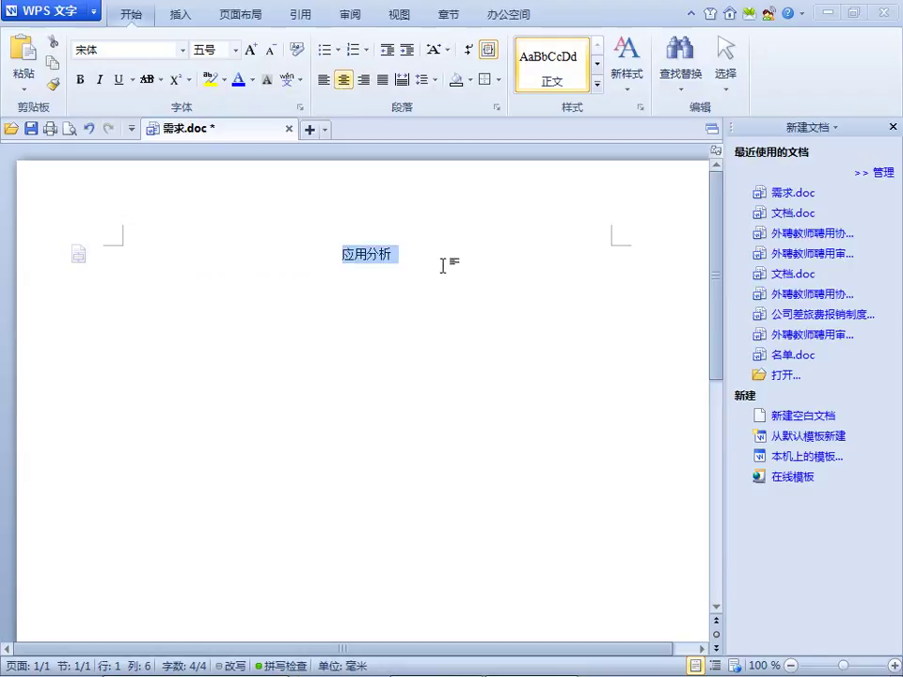
click(80, 80)
click(235, 49)
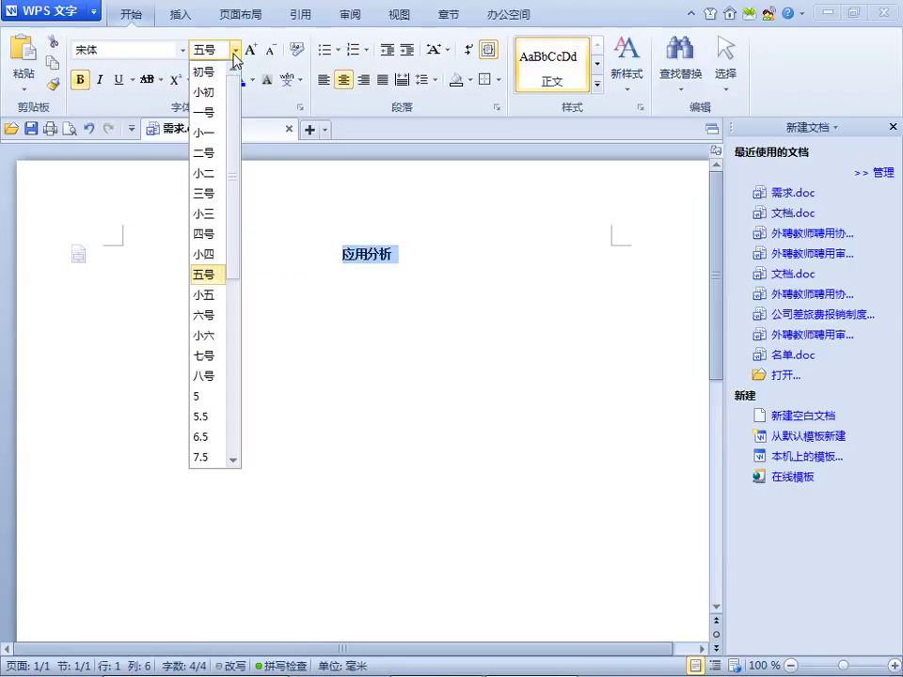
click(202, 143)
click(459, 274)
Start a justified body line, leaving one blank line below the title, and set its font size to 四号.
key(Return)
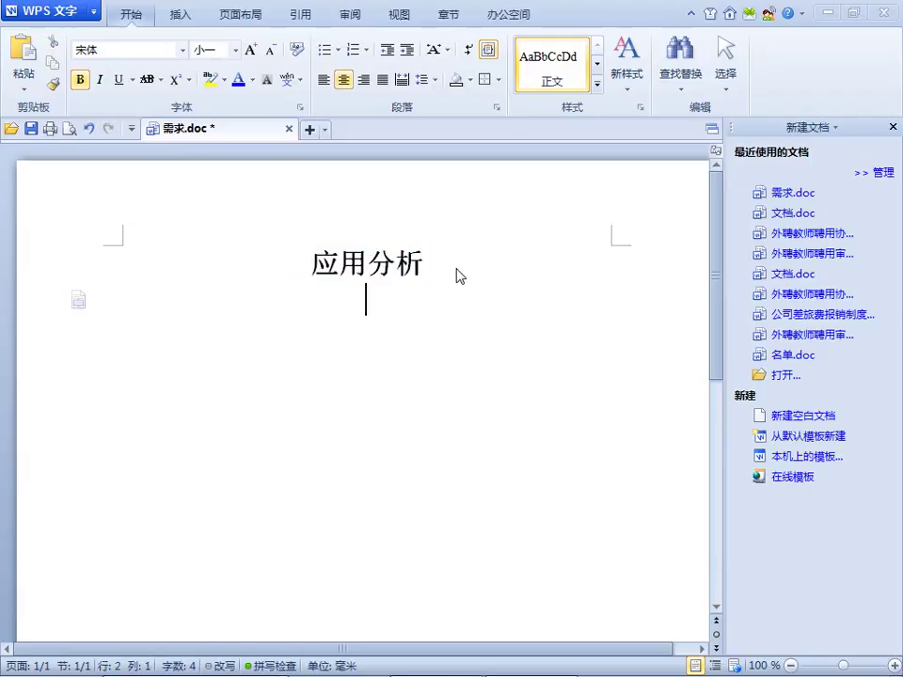
key(ctrl+j)
key(Return)
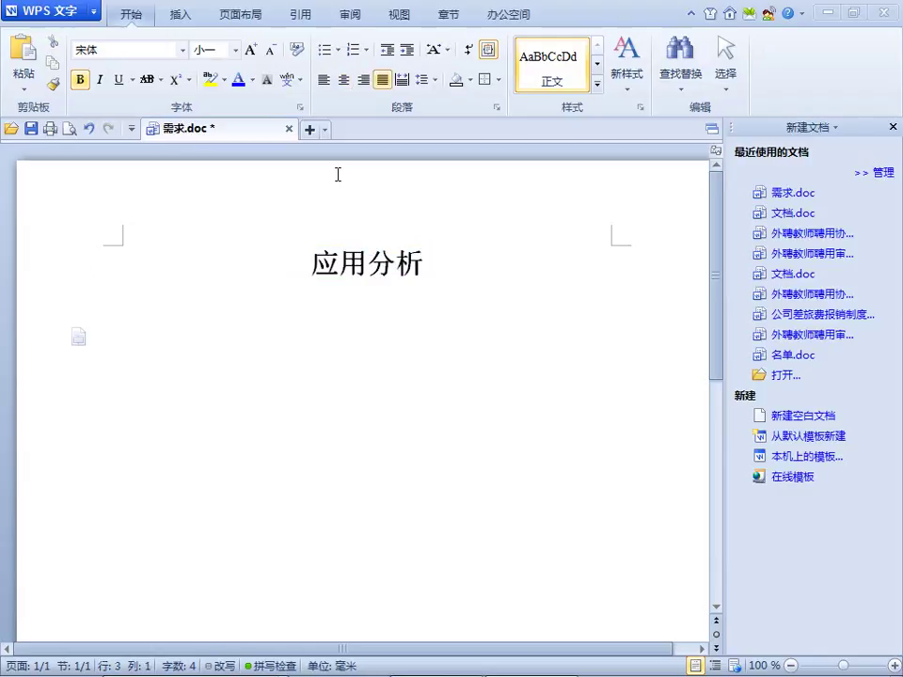
click(235, 50)
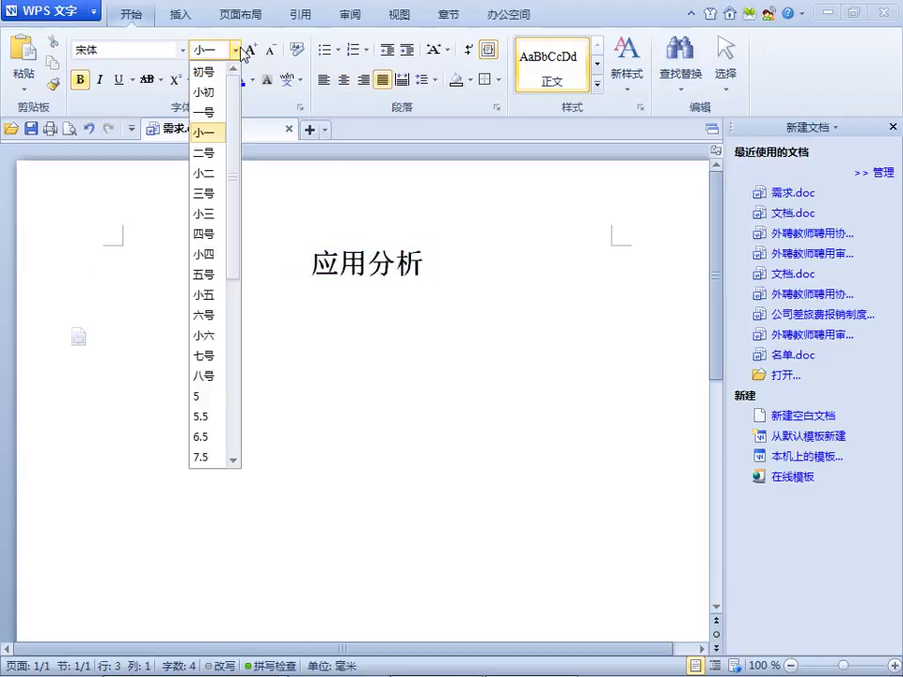
click(201, 233)
Write the first item as 1.应用名称：周公解梦.
text(1.)
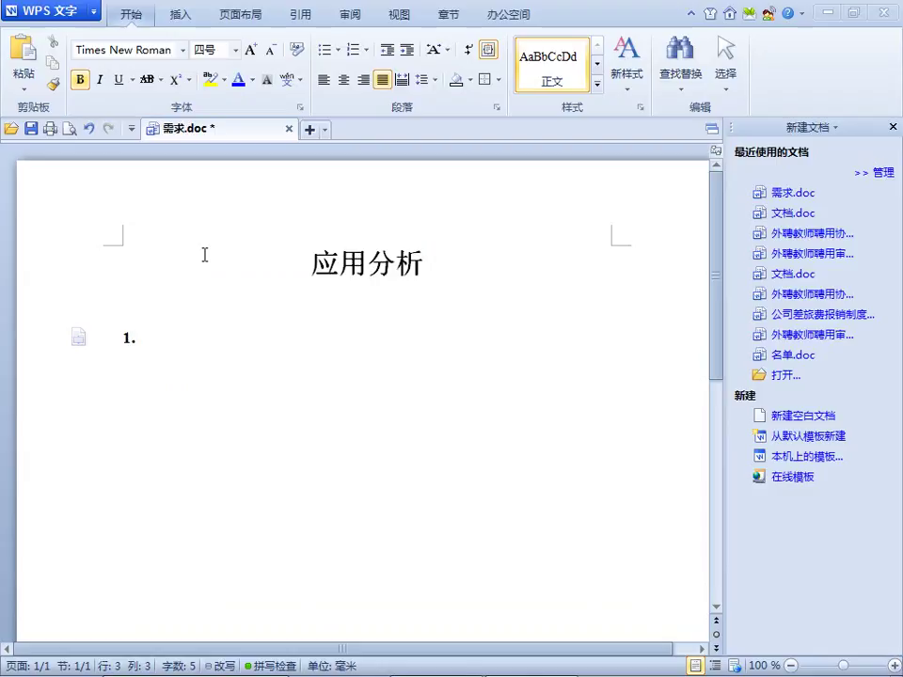
text(应用)
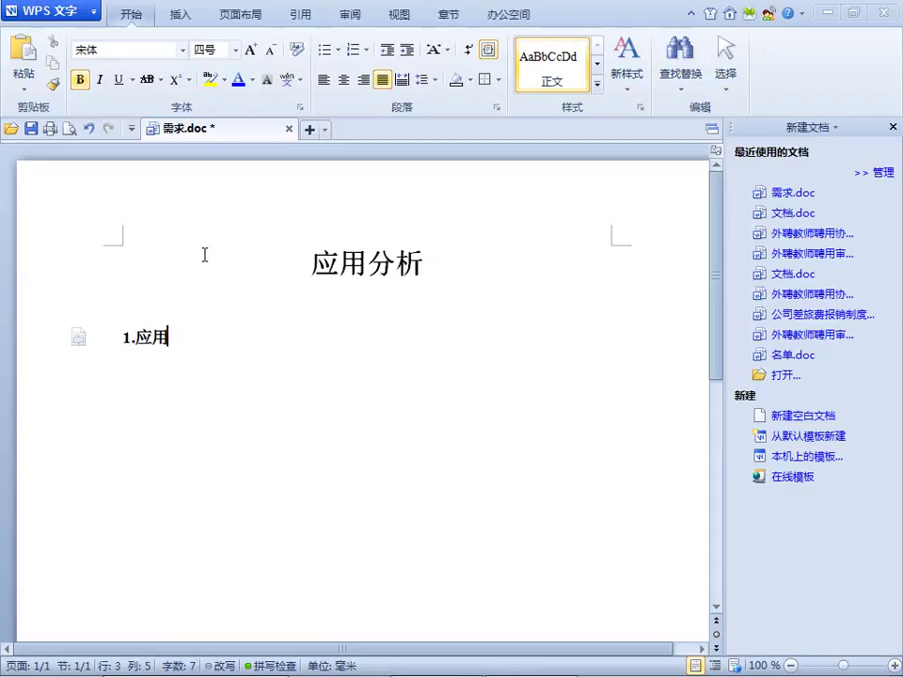
text(qkt)
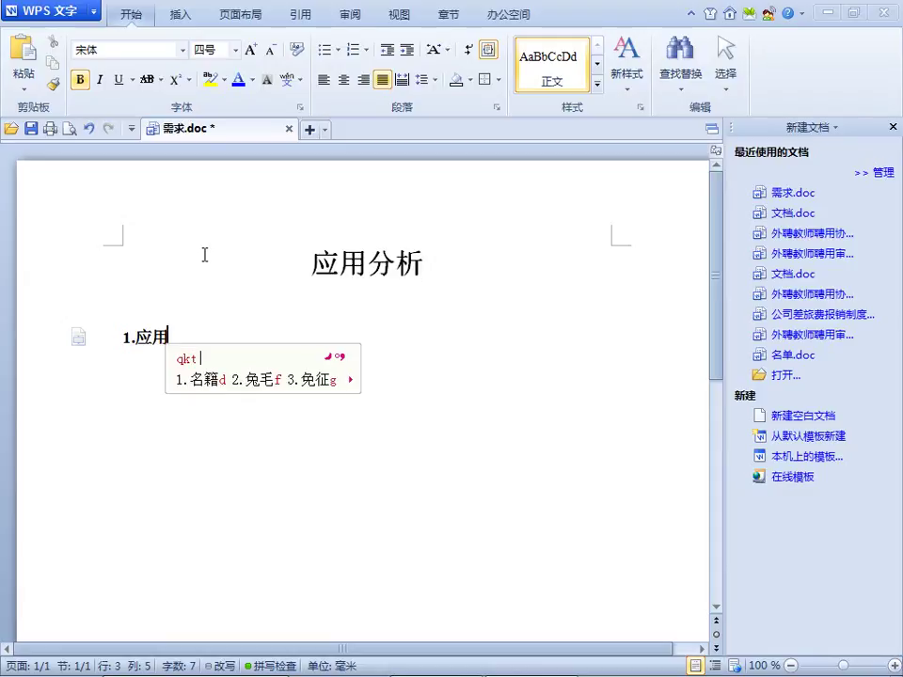
text(q:)
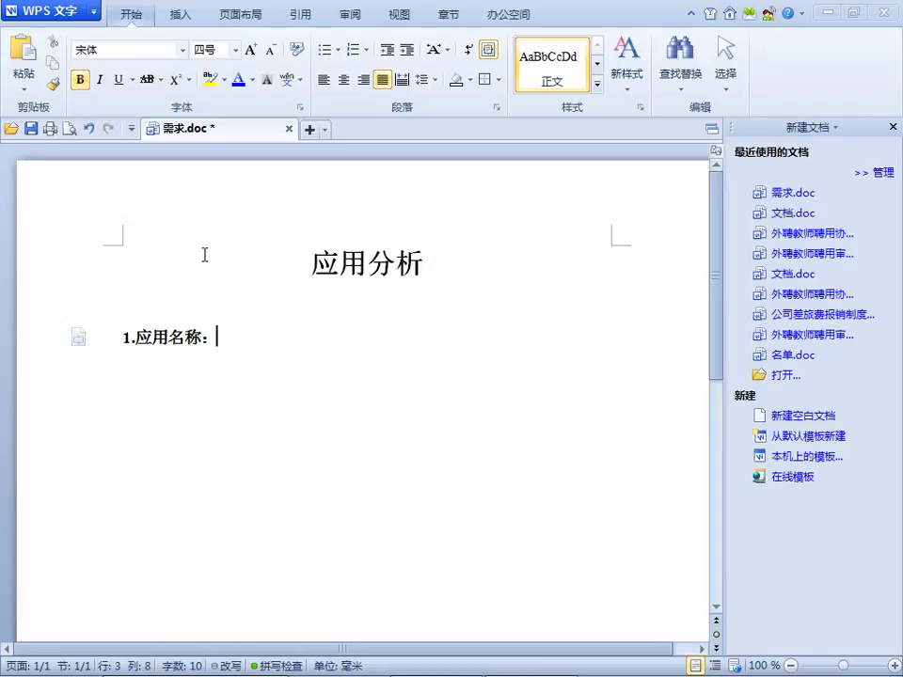
text(mfwc)
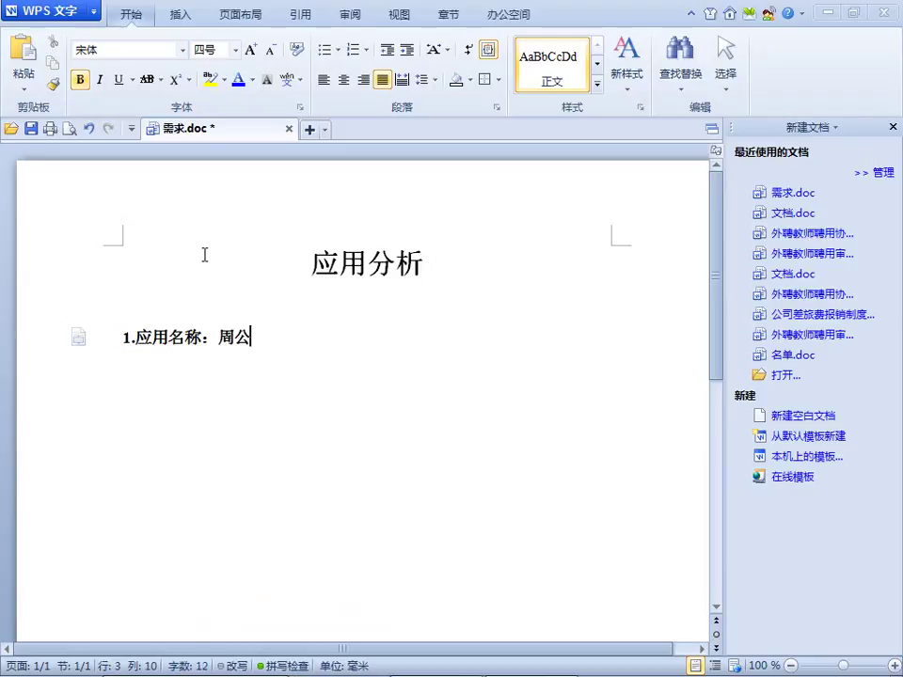
text(w)
key(BackSpace)
text(wes)
key(BackSpace)
key(BackSpace)
key(BackSpace)
text(qes)
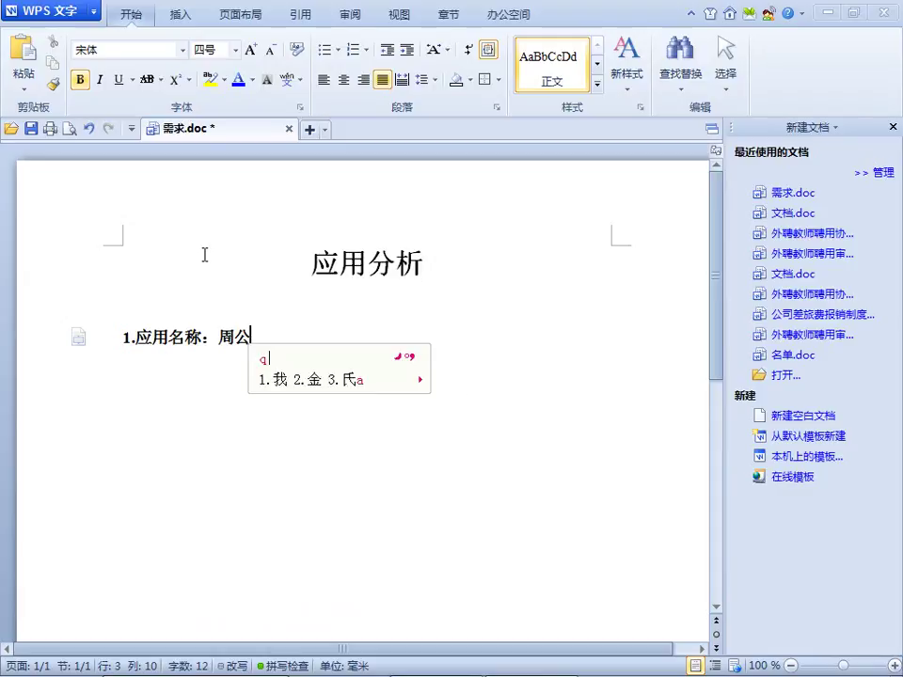
text(m2)
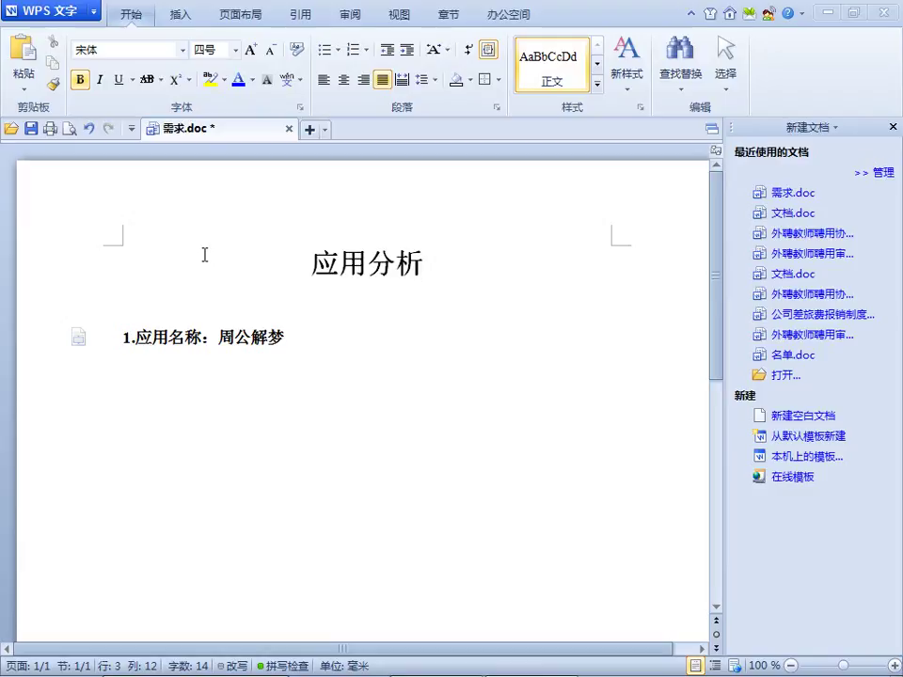
Add a second numbered item with the label 应用的市场： below the application name.
key(Return)
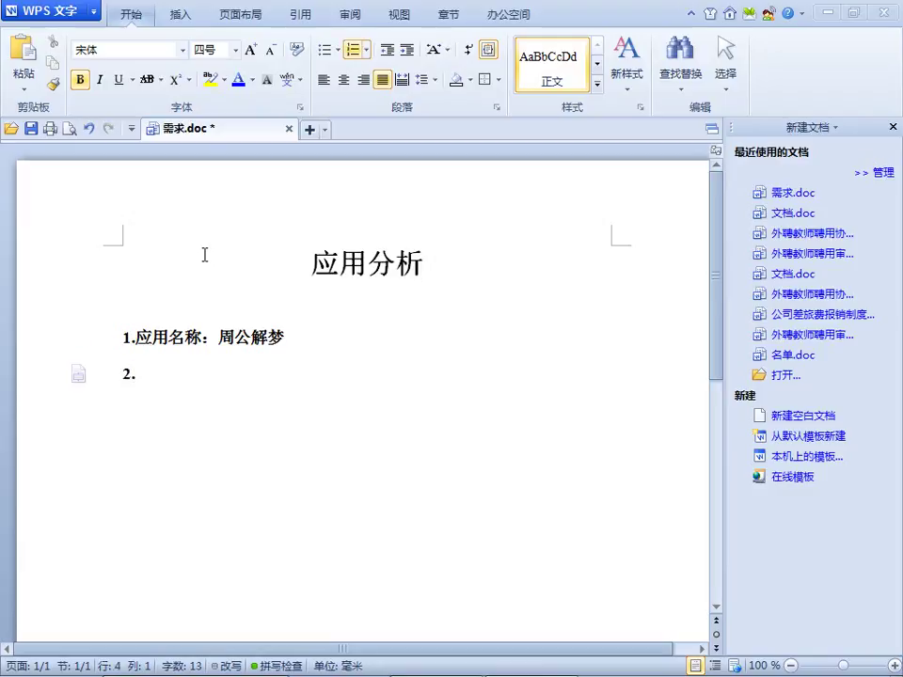
text(应用的)
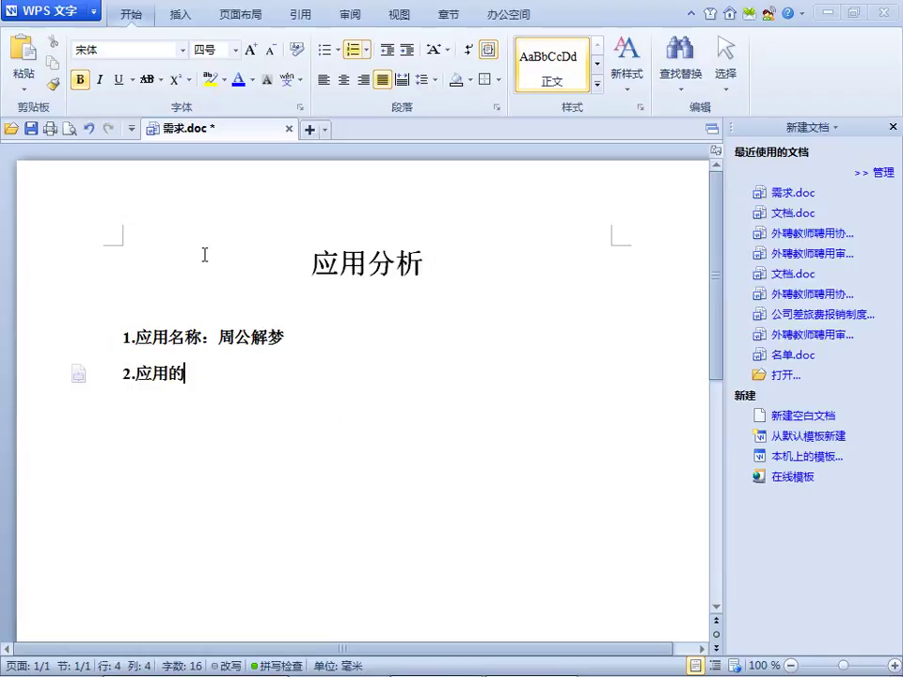
text(市场)
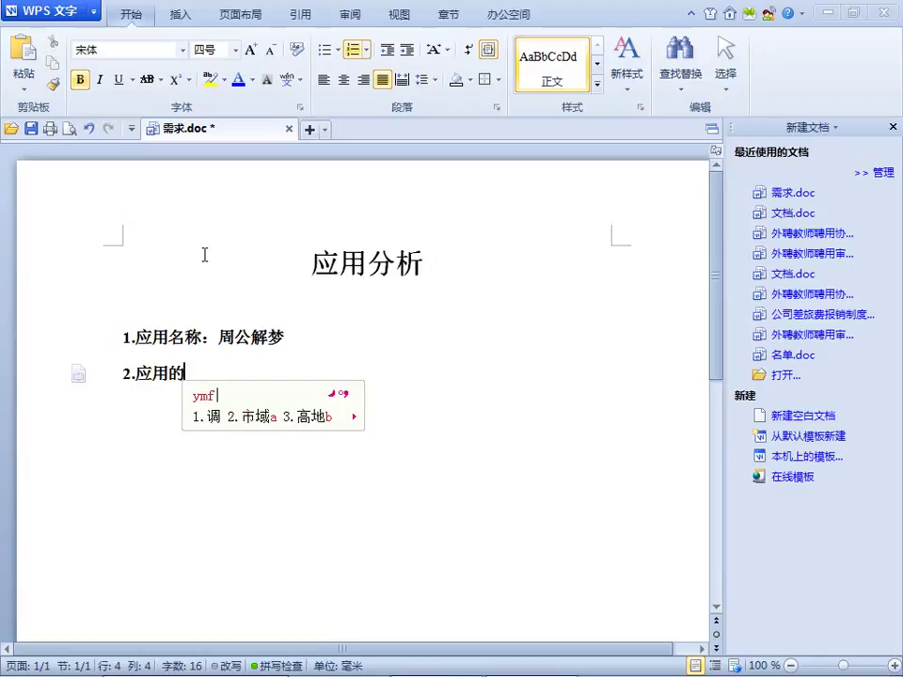
text(：)
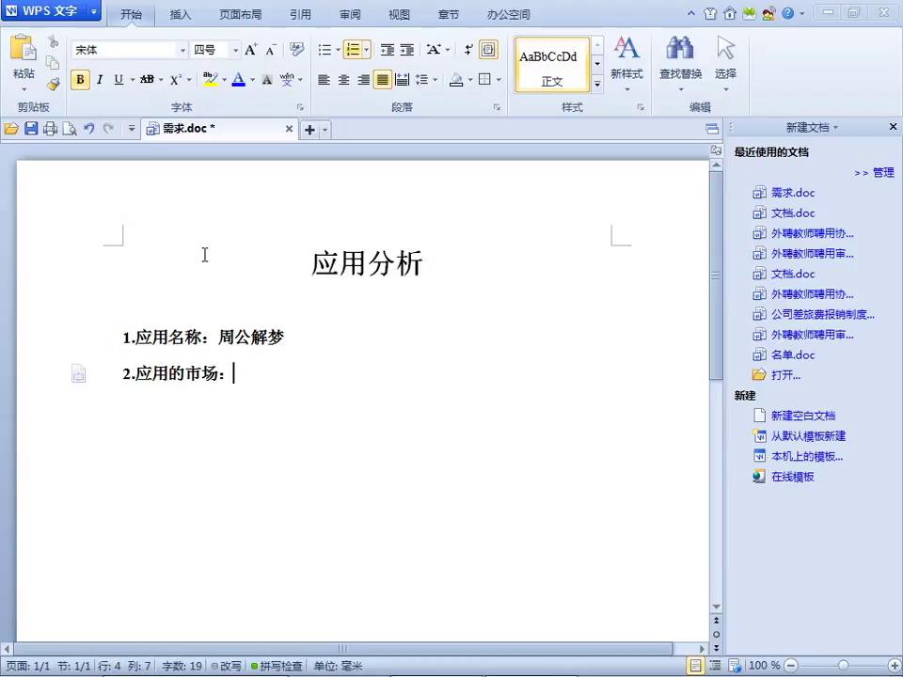
Switch to Chrome and open the Baidu home page.
click(313, 658)
click(274, 37)
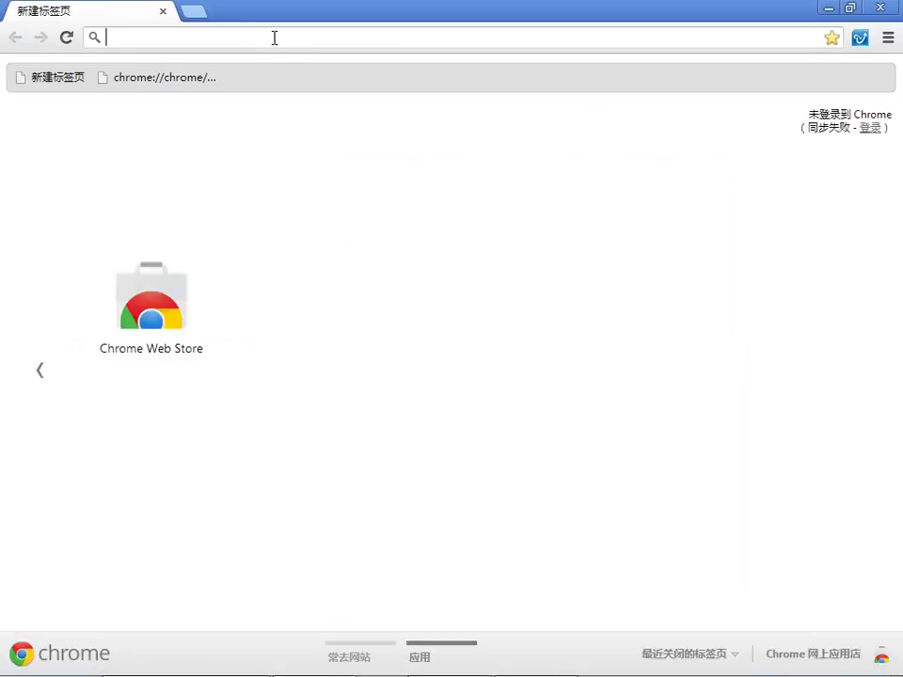
text(baidu)
key(Return)
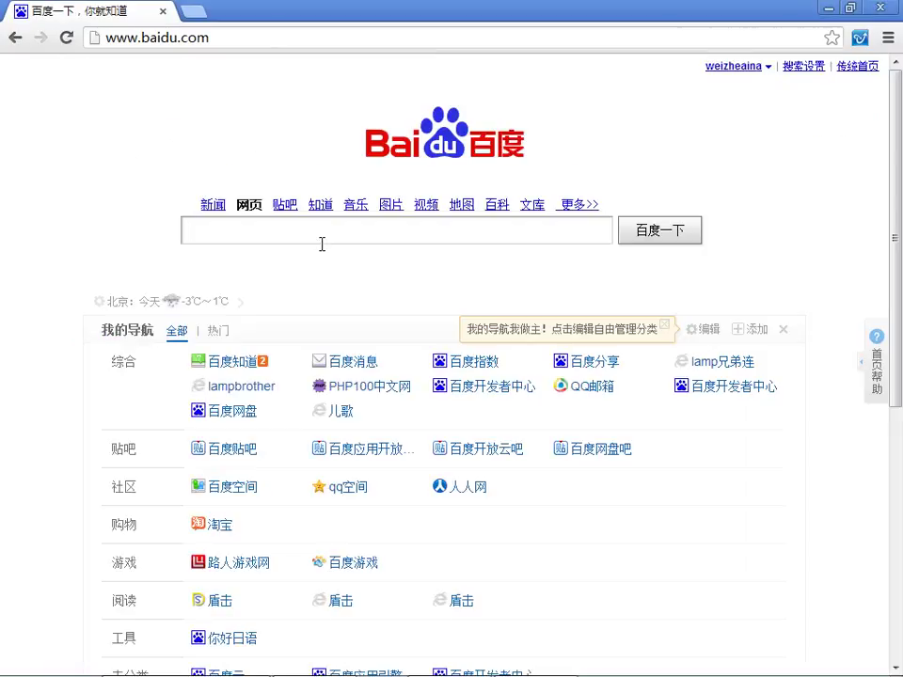
Change the web address to index.baidu.com and load the Baidu Index page.
click(132, 41)
click(136, 37)
drag(136, 38, 95, 44)
text(inex)
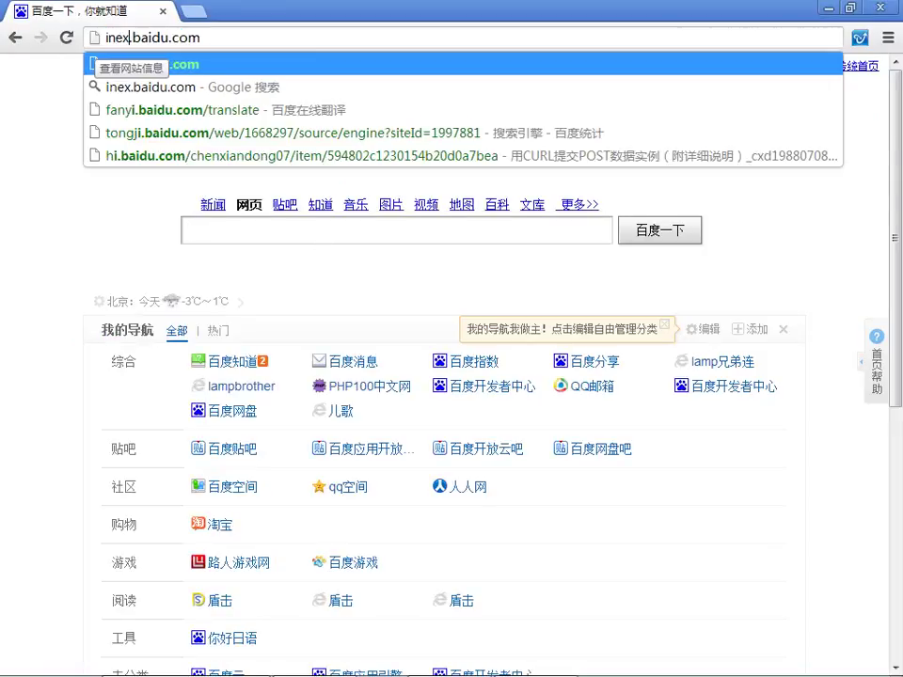
key(BackSpace)
text(dx)
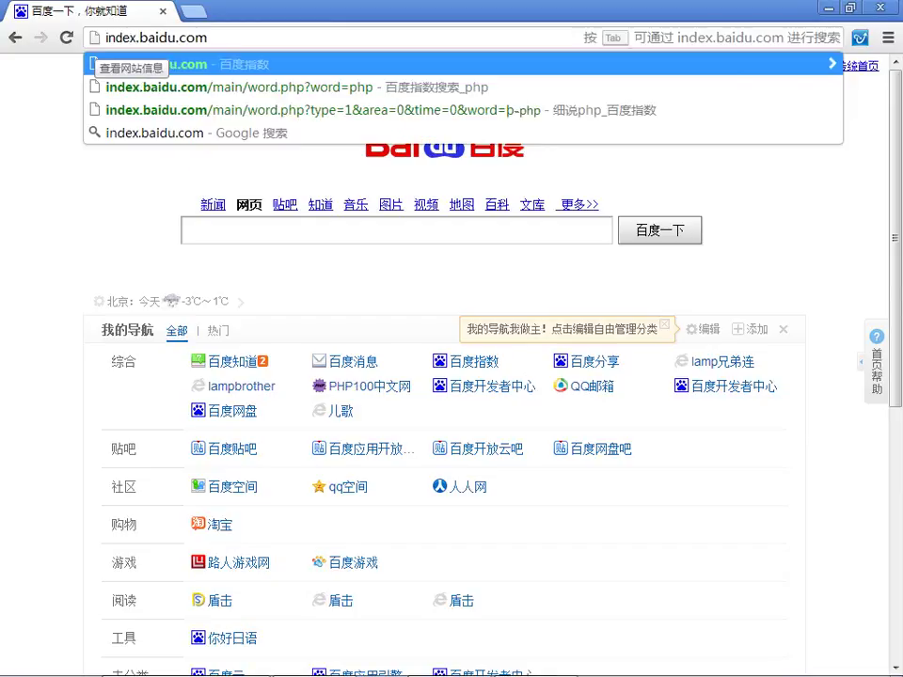
key(Return)
Search Baidu Index for the keyword 周公解梦.
click(359, 217)
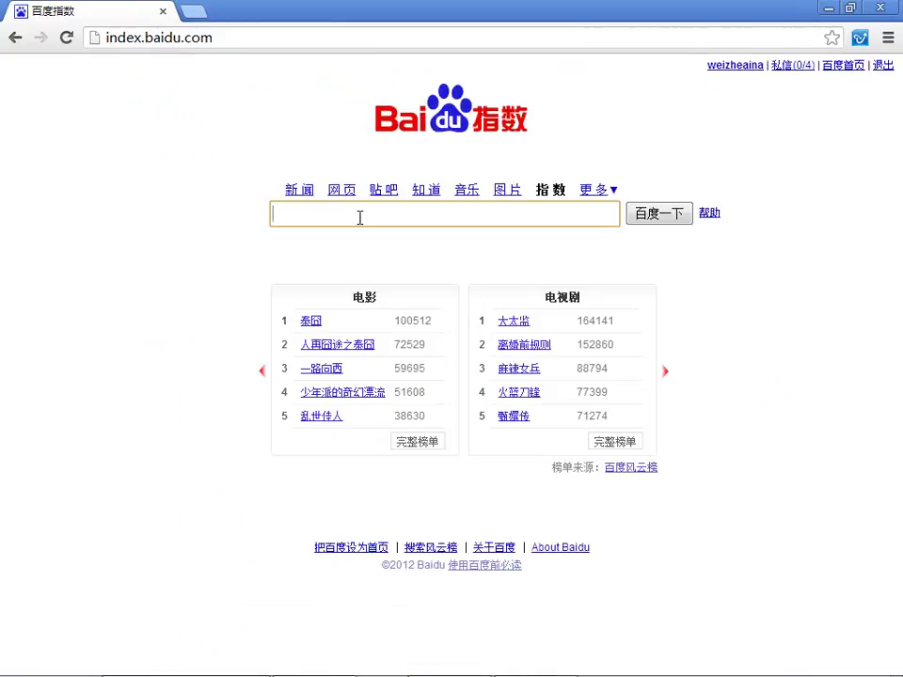
text(jm)
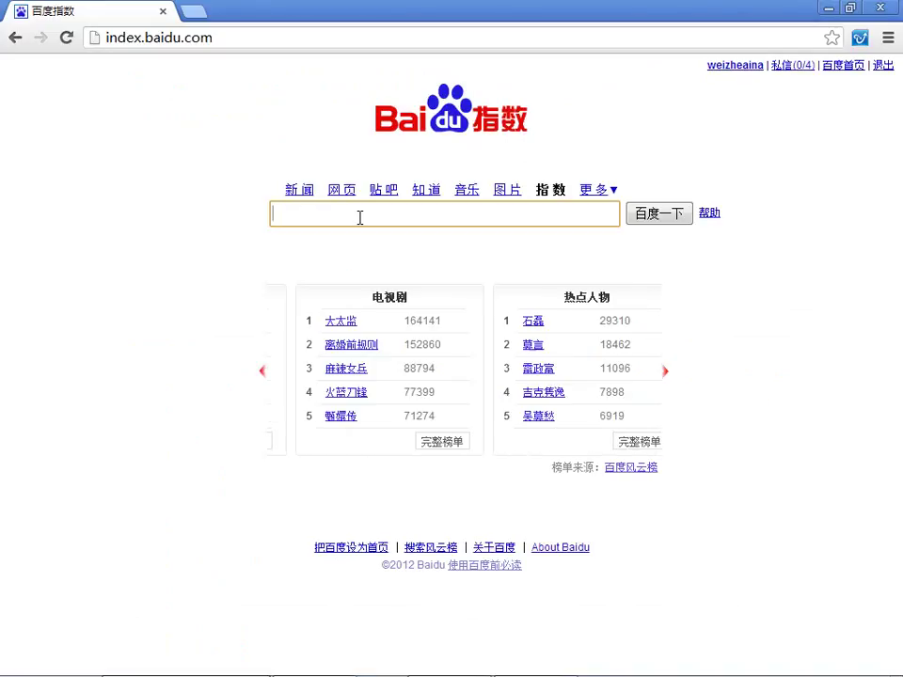
key(BackSpace)
key(BackSpace)
text(mf)
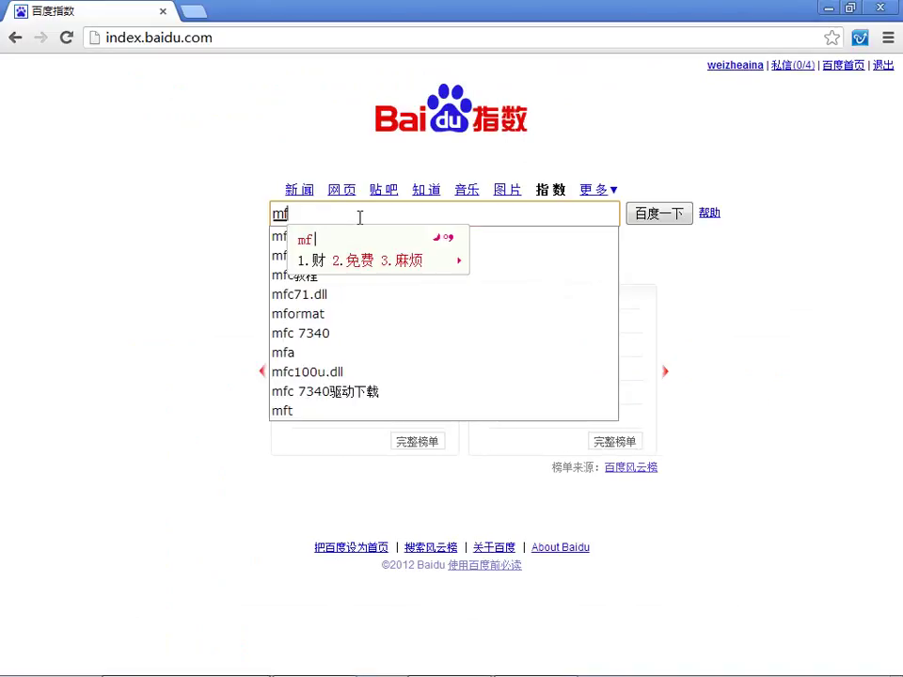
text(a)
key(BackSpace)
text(tl)
key(space)
key(BackSpace)
key(BackSpace)
text(mfwc)
key(space)
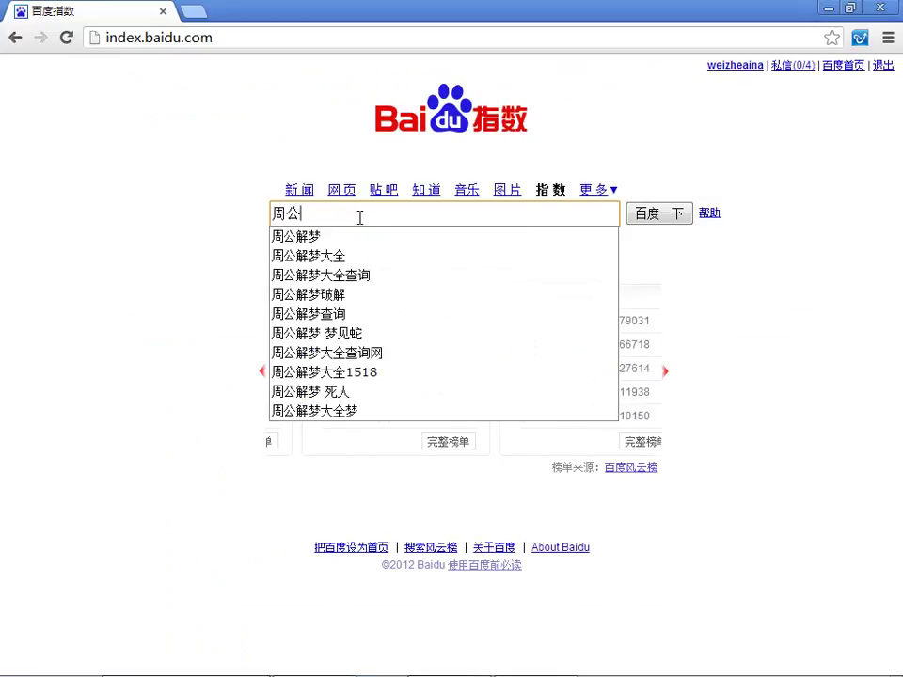
key(Down)
key(Return)
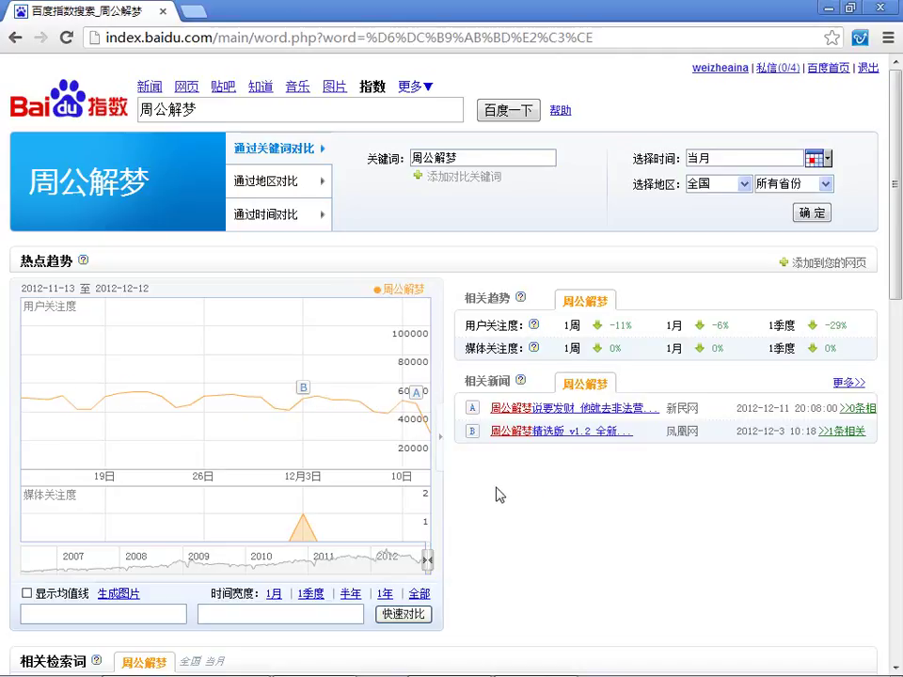
Examine the trend and related search terms for 周公解梦, and open the index of the related term 周公解梦大全.
scroll(488, 489, down, 3)
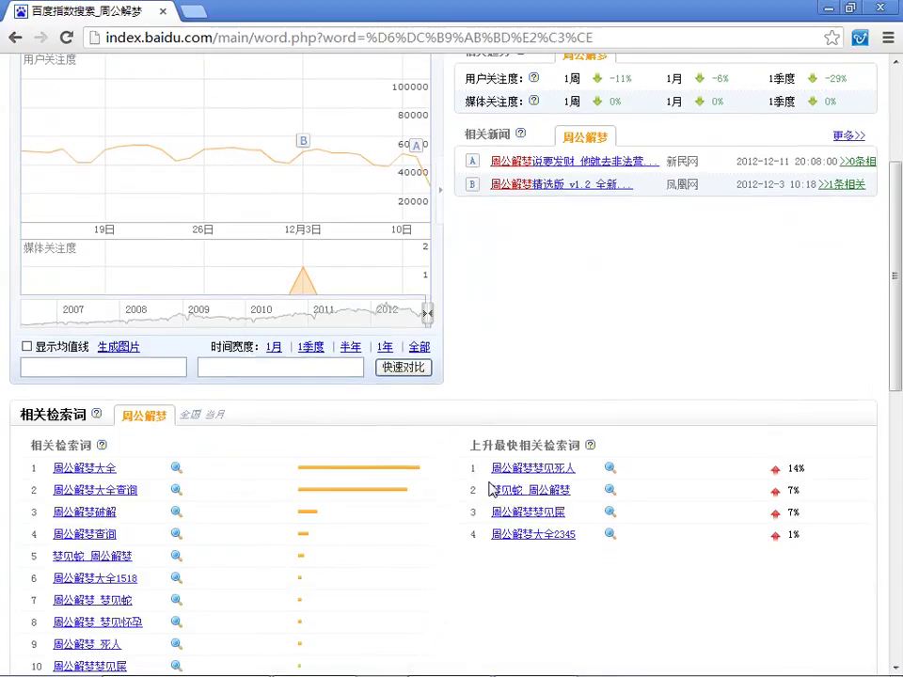
scroll(488, 489, up, 2)
scroll(488, 489, up, 1)
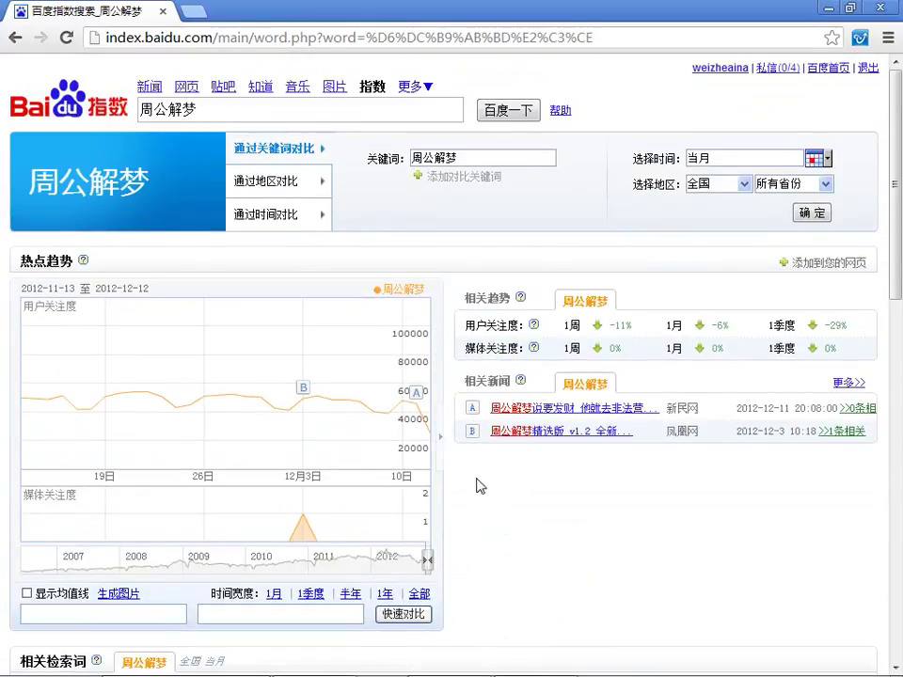
scroll(480, 483, down, 2)
click(86, 555)
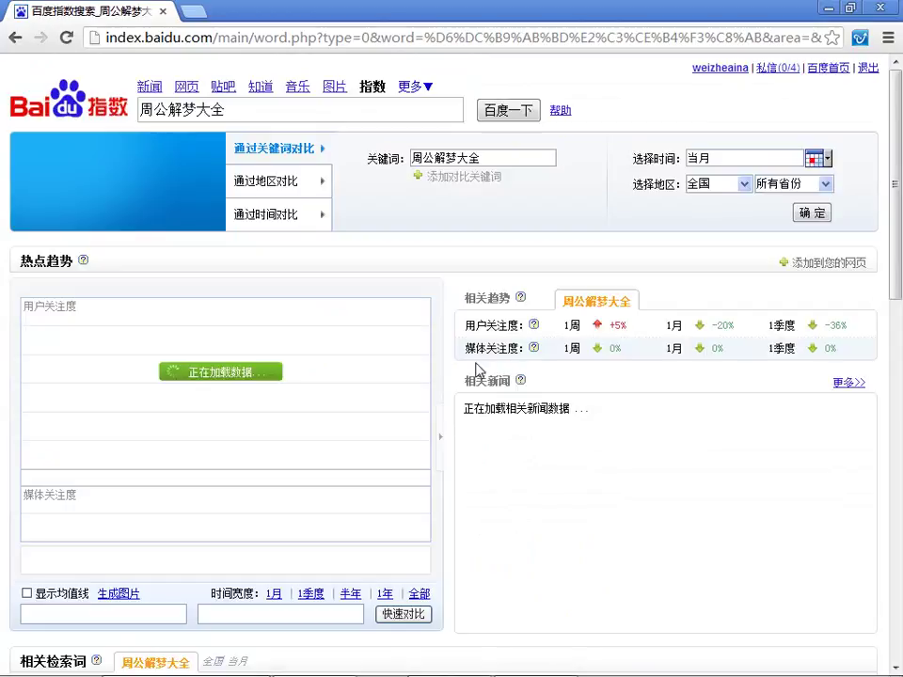
mouse_move(420, 400)
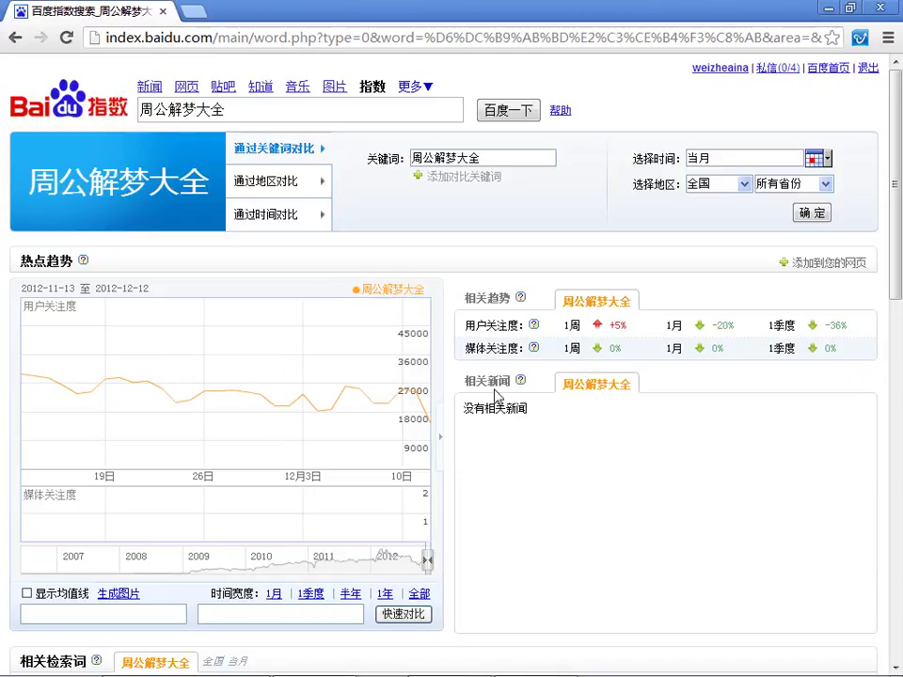
Examine the user attention trends of the related search terms 周公解梦大全查询 and 周公解梦破解.
scroll(499, 505, down, 3)
click(98, 495)
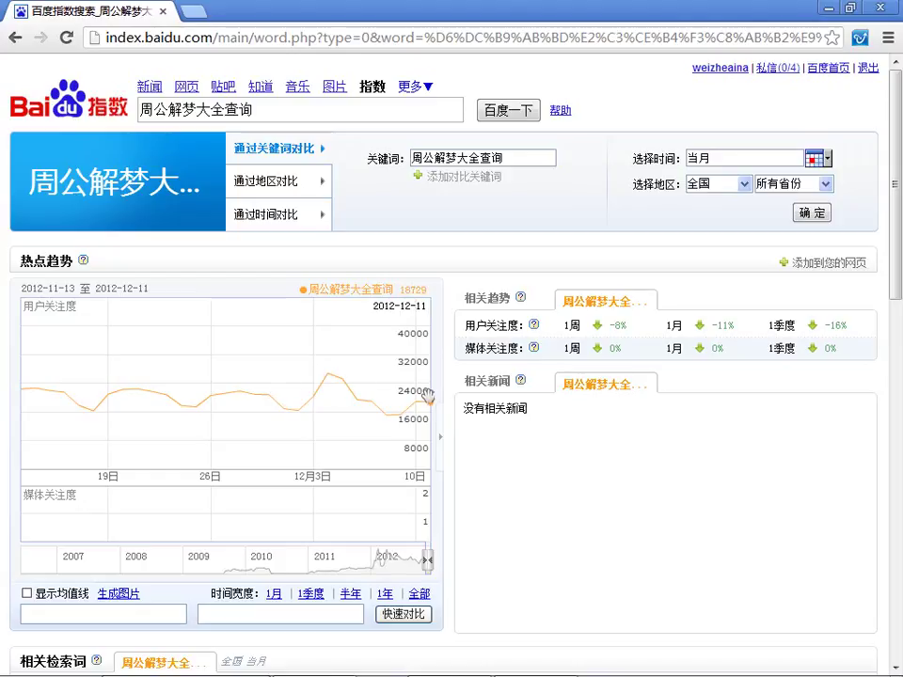
scroll(376, 471, down, 4)
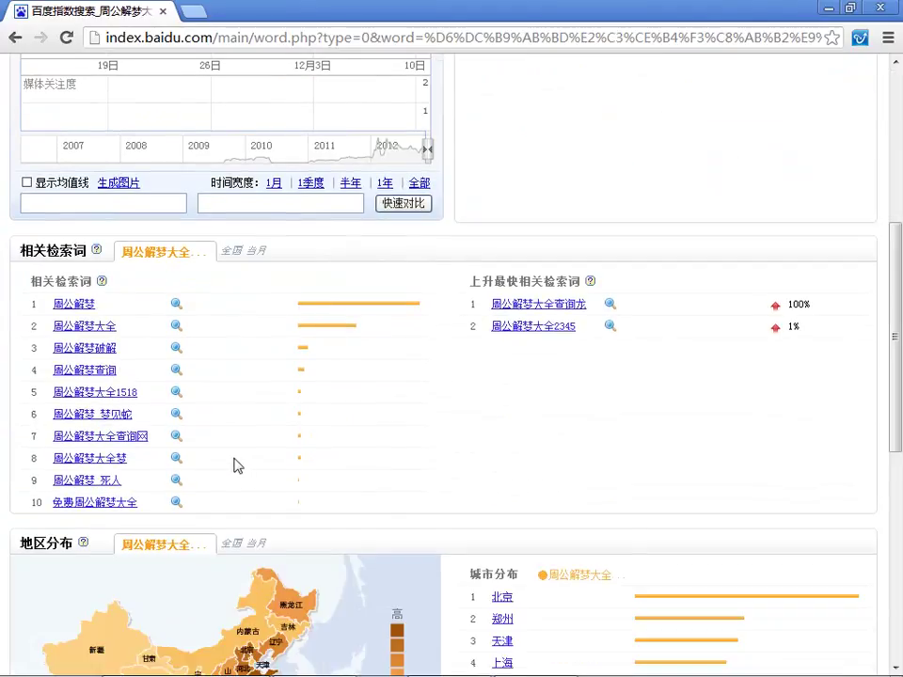
click(103, 356)
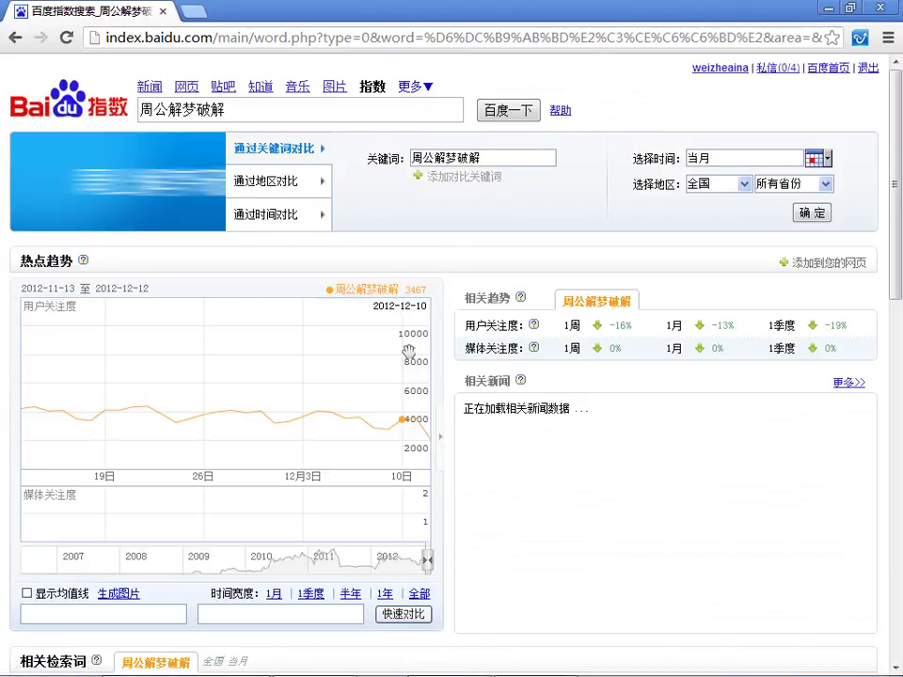
scroll(410, 353, down, 1)
scroll(410, 353, down, 5)
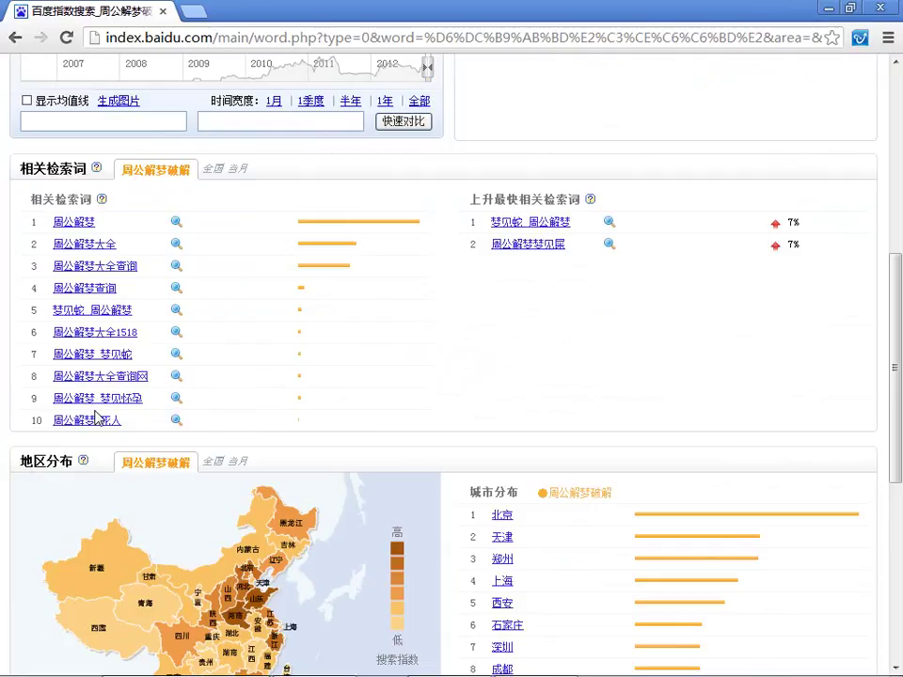
scroll(174, 419, up, 4)
scroll(133, 377, down, 1)
scroll(133, 377, up, 2)
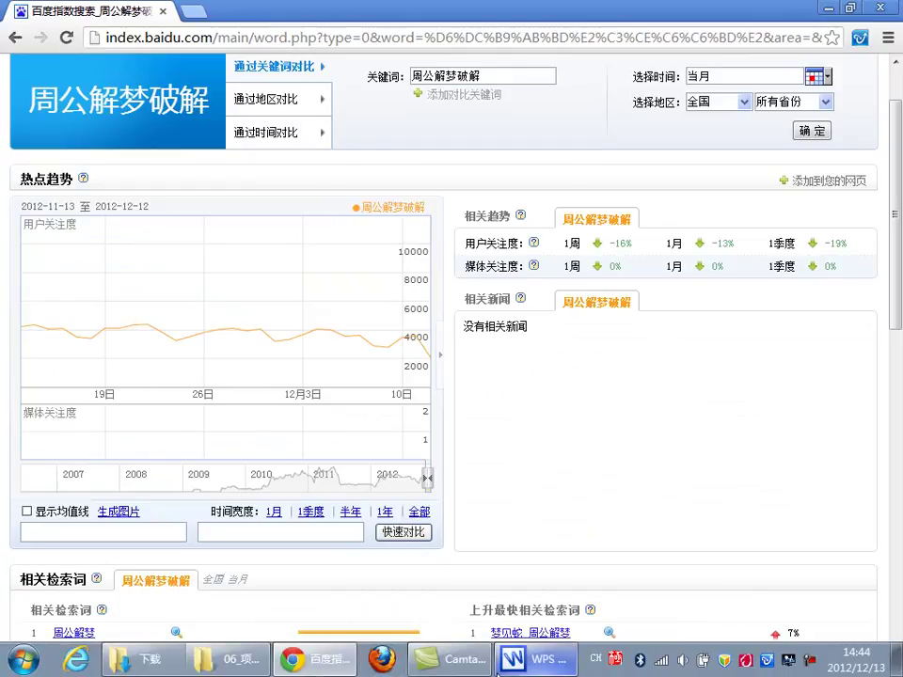
Switch back to 需求.doc in WPS 文字 and start the market item's text with 每天大约有.
click(531, 659)
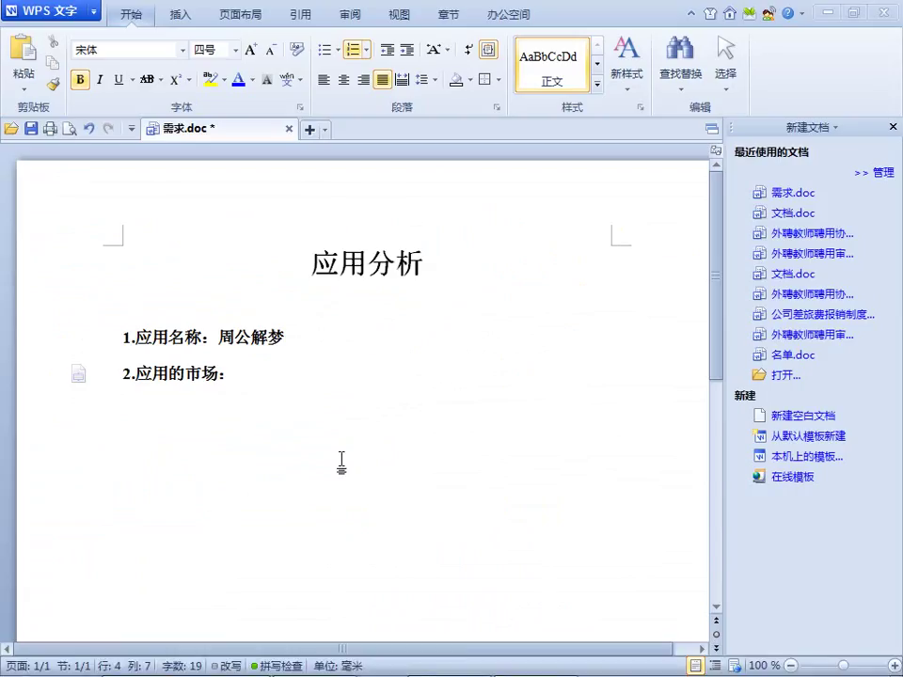
text(tx)
key(BackSpace)
key(BackSpace)
text(mei)
key(space)
text(tian)
key(space)
text(ddx)
key(space)
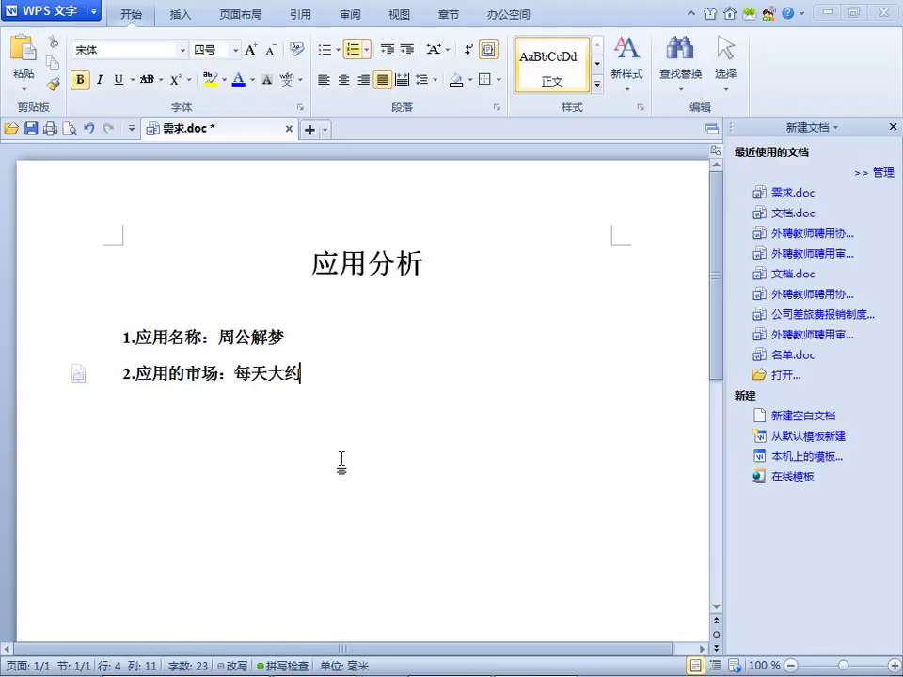
text(y)
key(space)
Complete the market item's sentence with 10万人使用, without a closing full stop.
text(10)
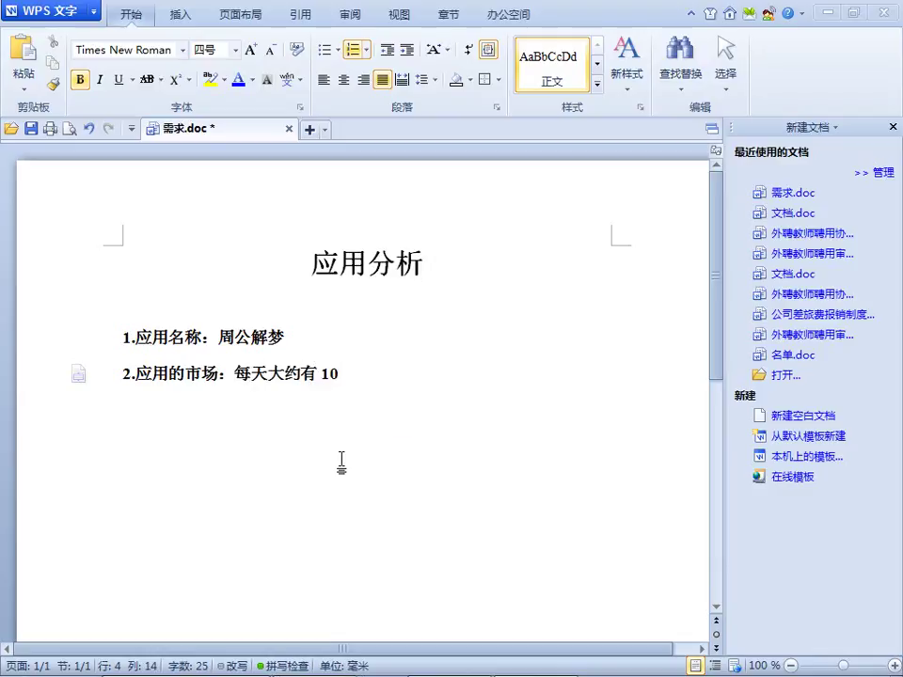
text(gdn)
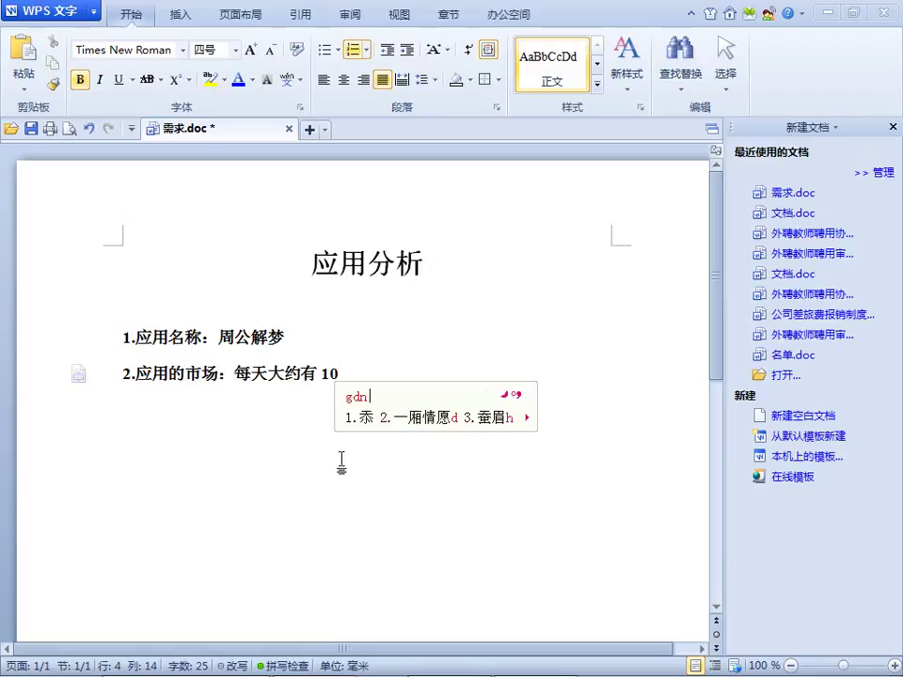
key(BackSpace)
key(BackSpace)
key(BackSpace)
text(wan)
key(space)
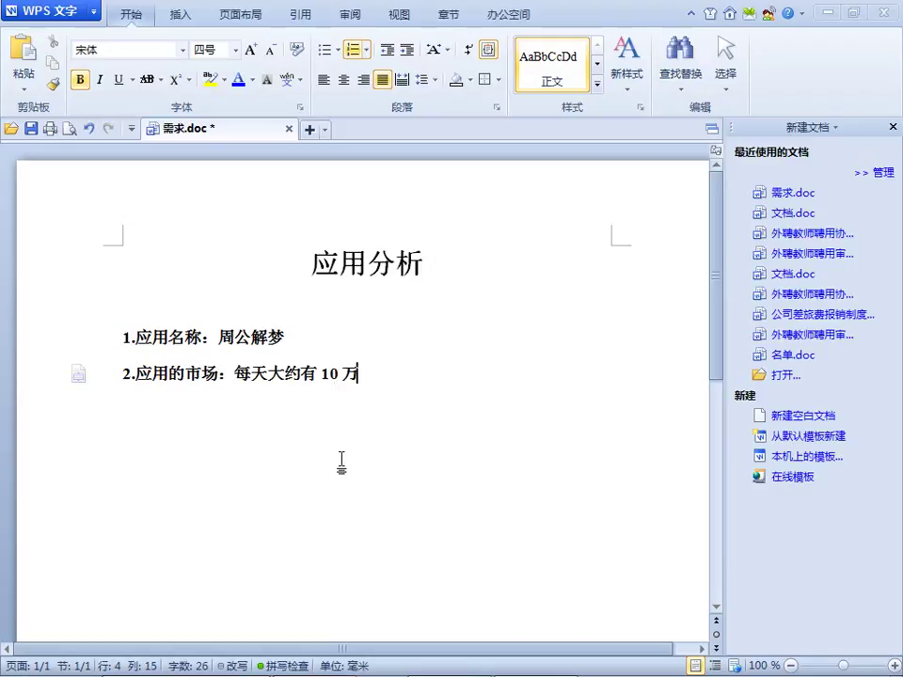
text(r)
key(space)
text(wget)
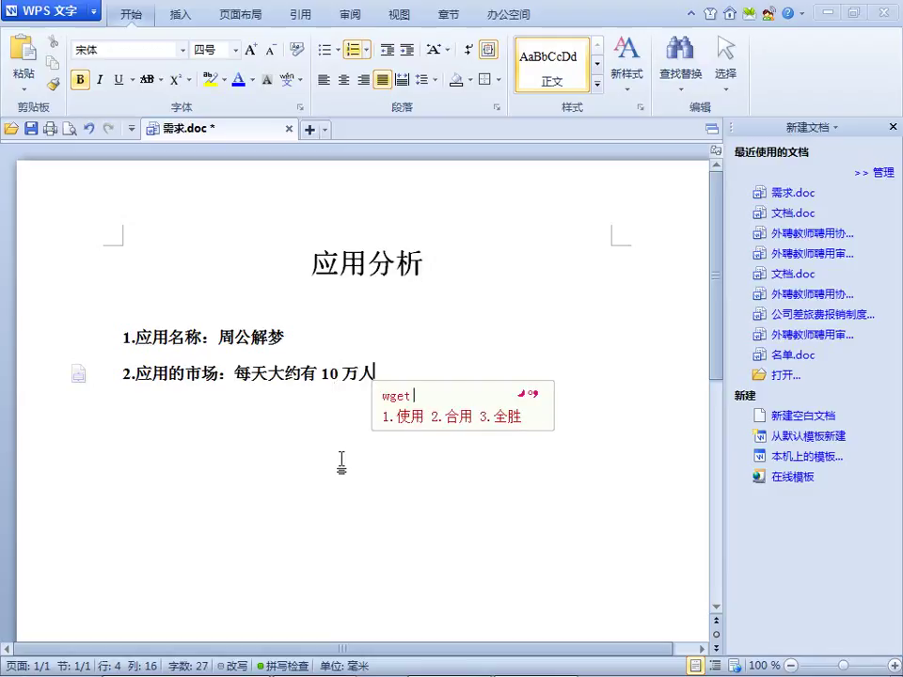
key(space)
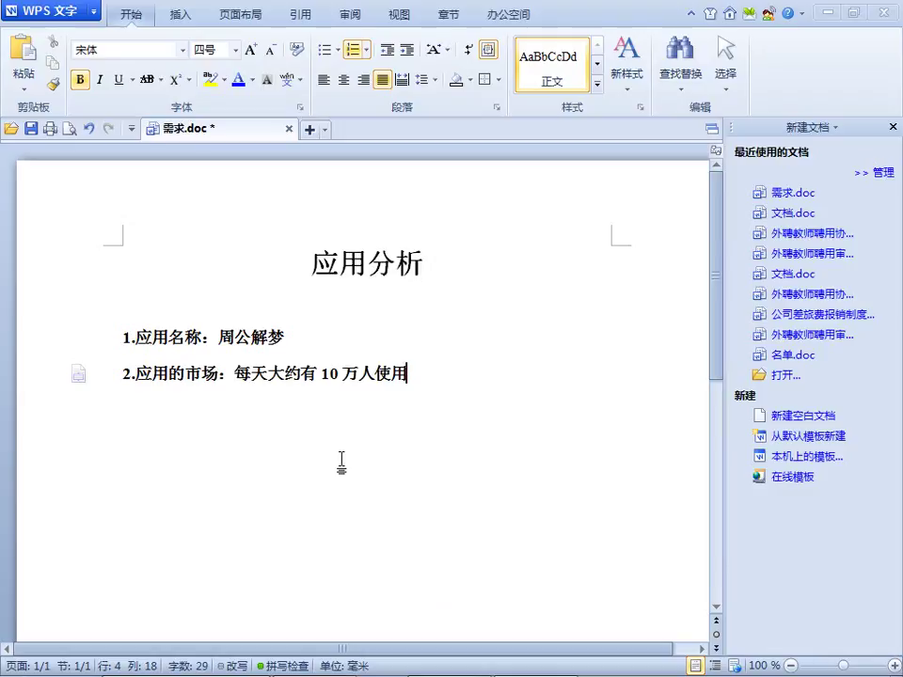
text(。)
key(BackSpace)
Add a third numbered item with the label 应用的素材：.
key(Return)
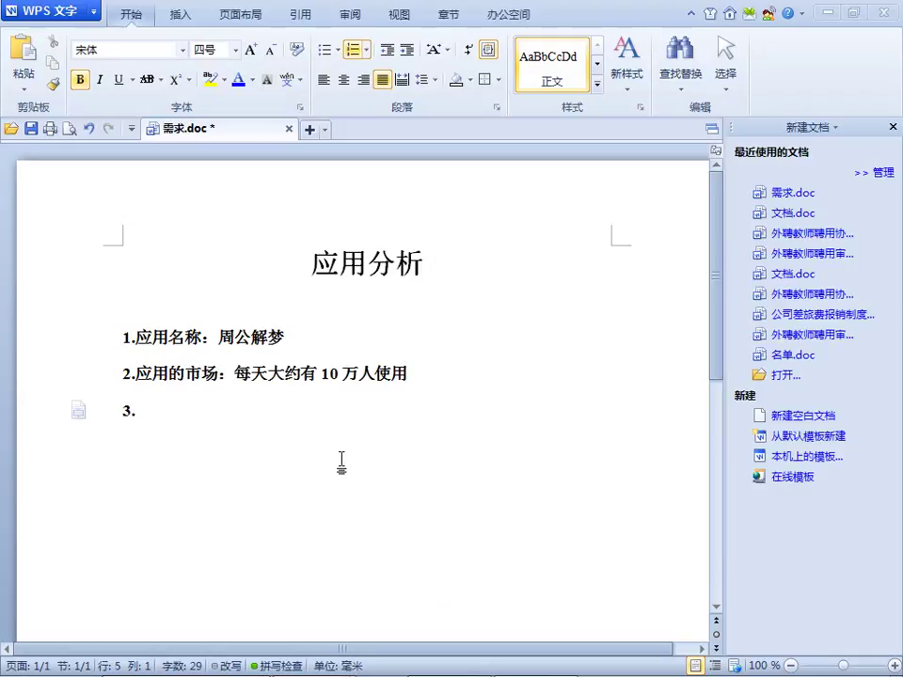
text(应用的)
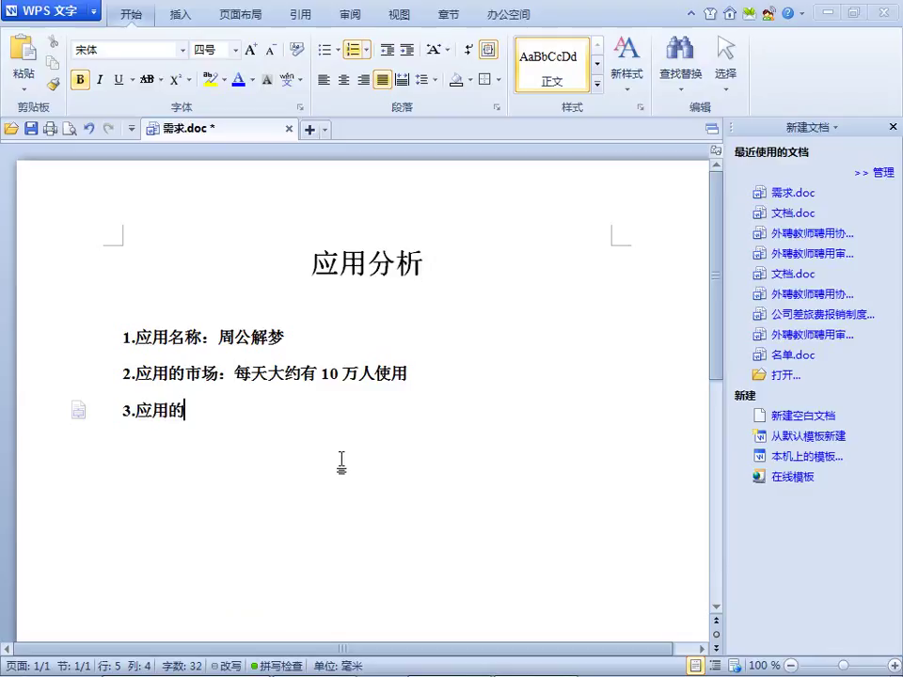
text(素材：)
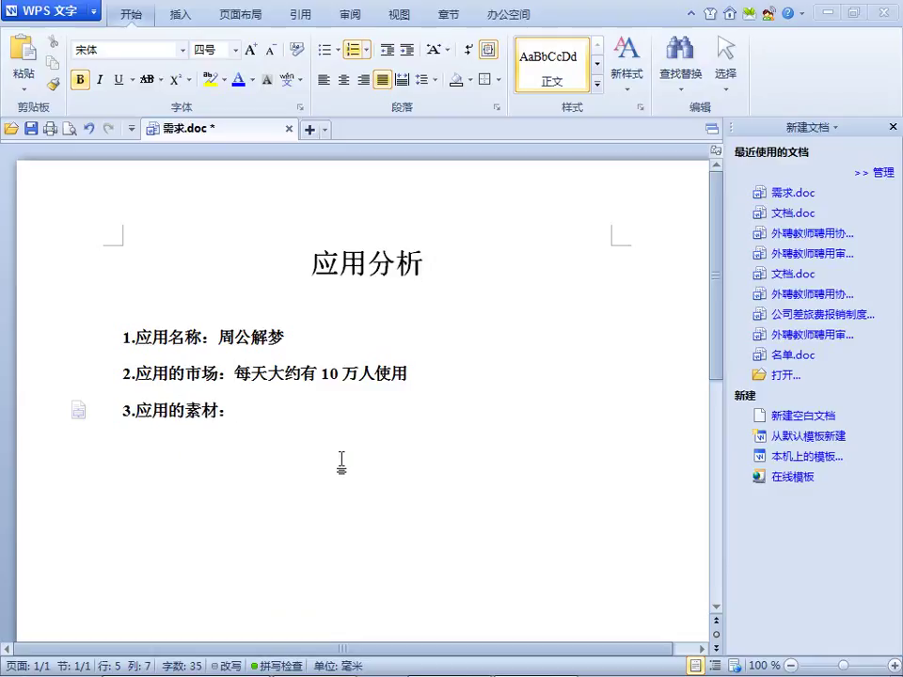
Enter 数据库、 as the first material after the 应用的素材： label.
text(ov)
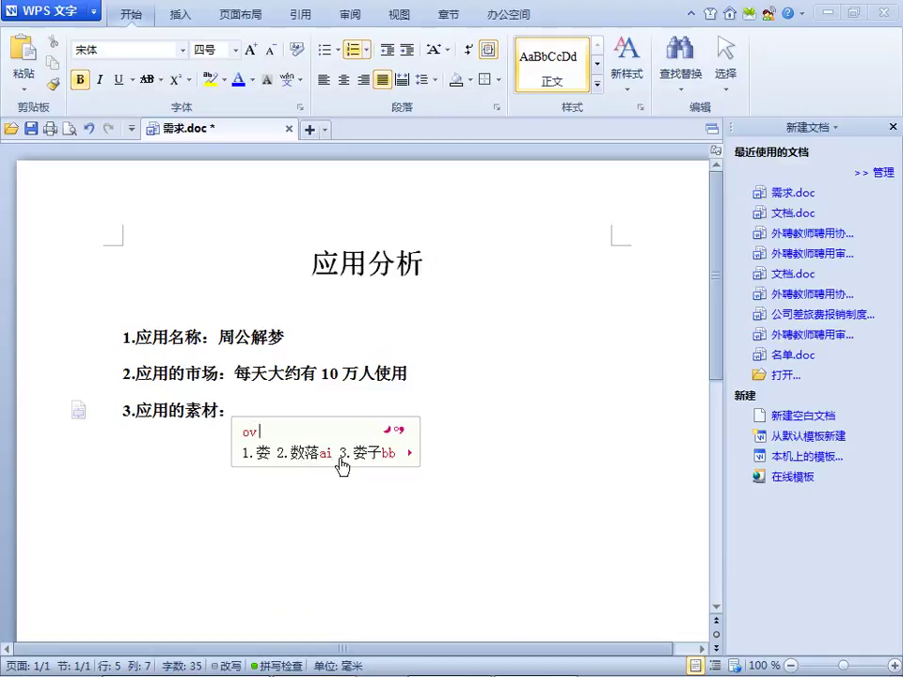
text(rn)
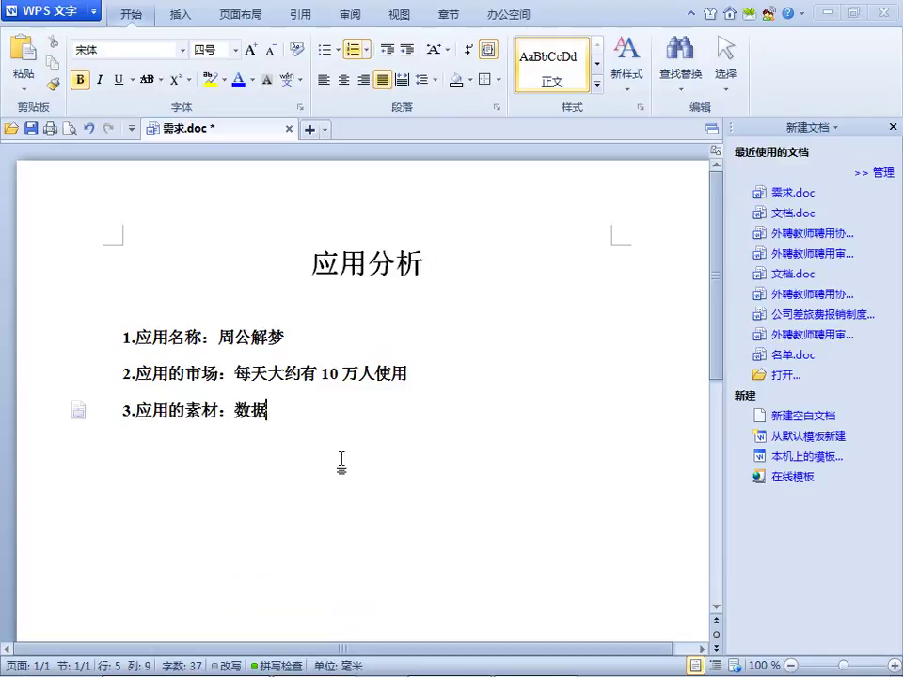
text(yld)
key(BackSpace)
text(k)
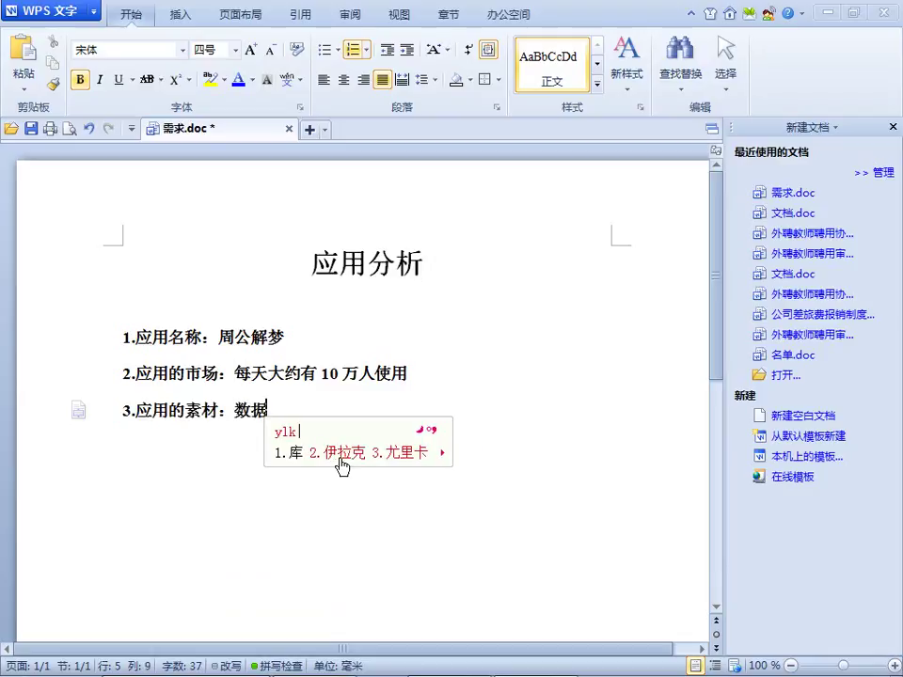
key(space)
text(、)
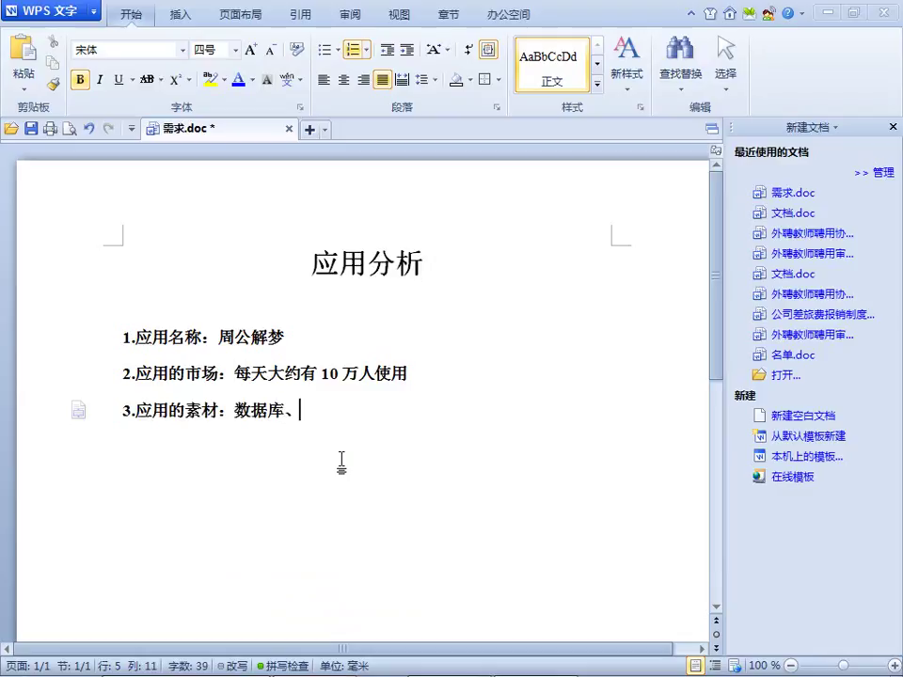
Complete the materials item with 图片 as the second material.
text(a)
key(BackSpace)
text(lt)
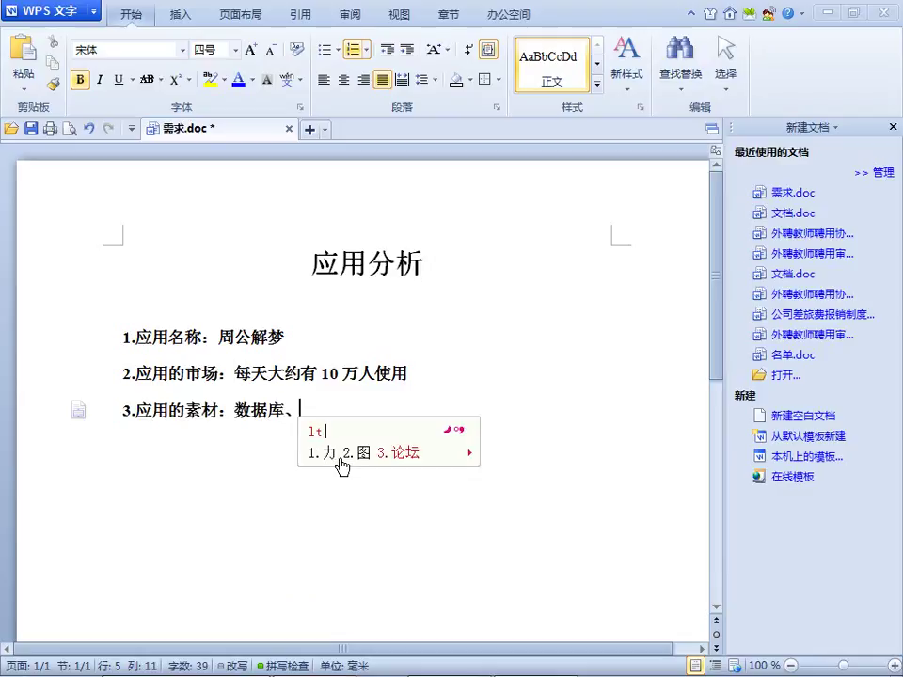
text(t)
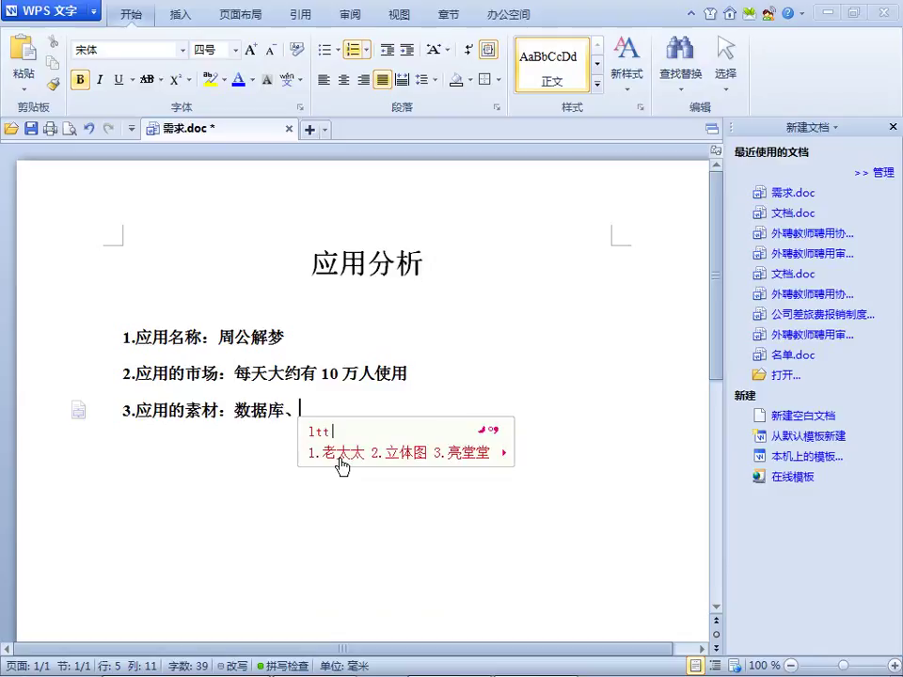
key(BackSpace)
key(BackSpace)
key(BackSpace)
text(tp)
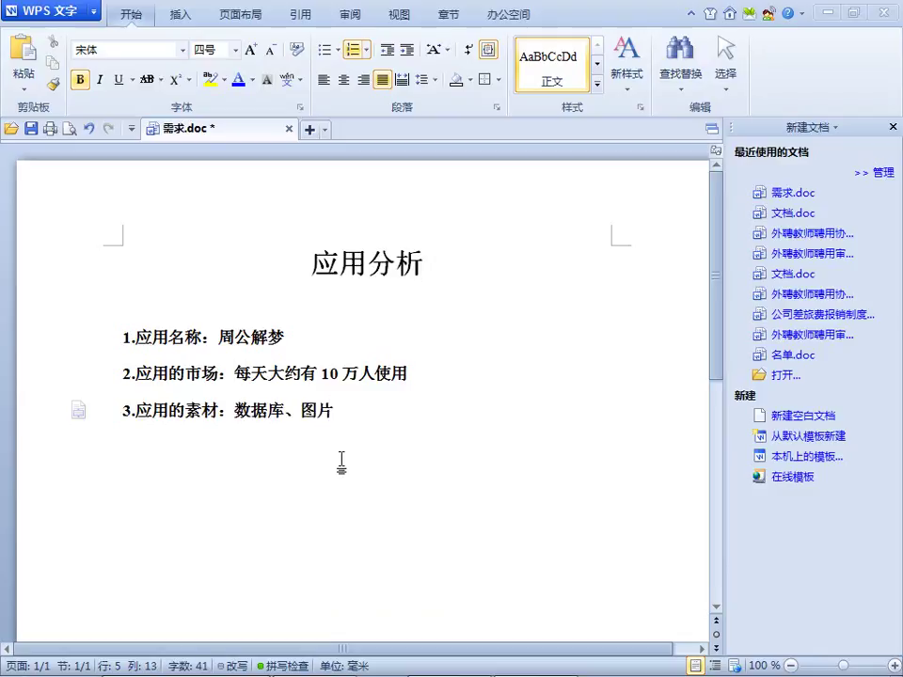
Add a fourth numbered item with the label 应用的功能：.
key(Return)
text(yier)
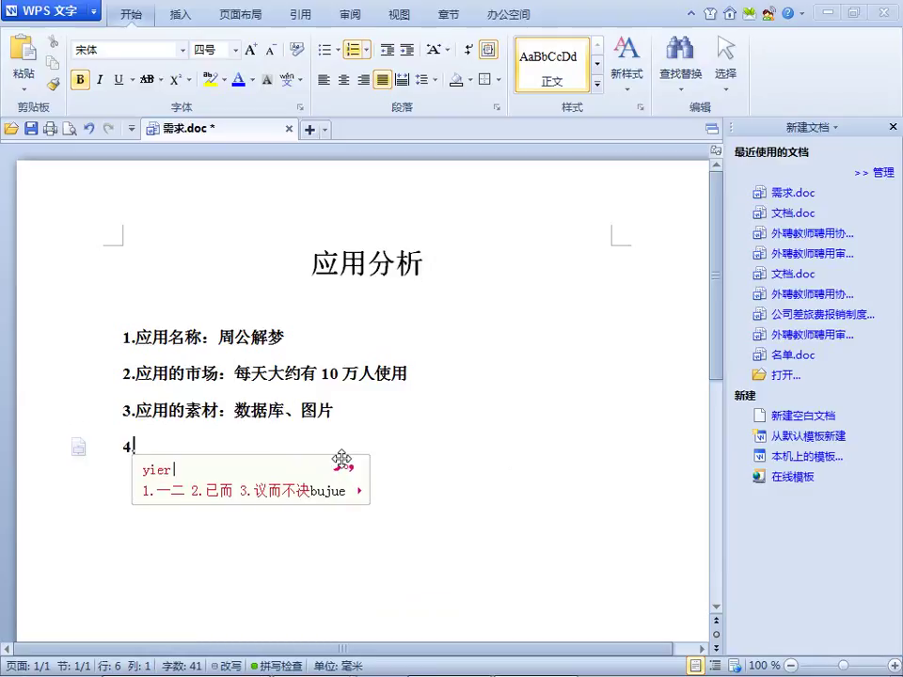
key(BackSpace)
key(BackSpace)
text(应用的)
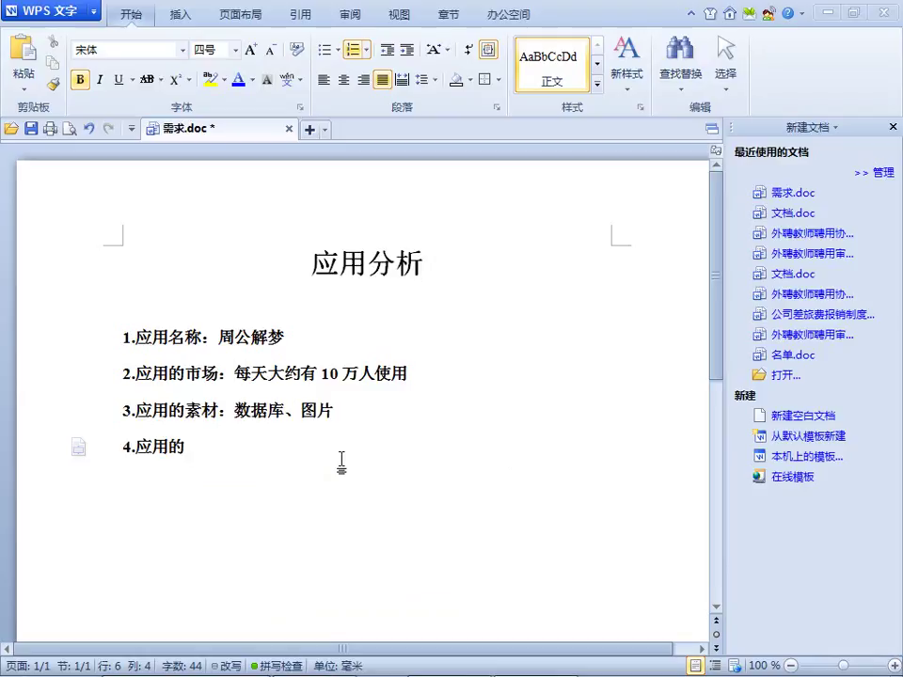
text(功能：)
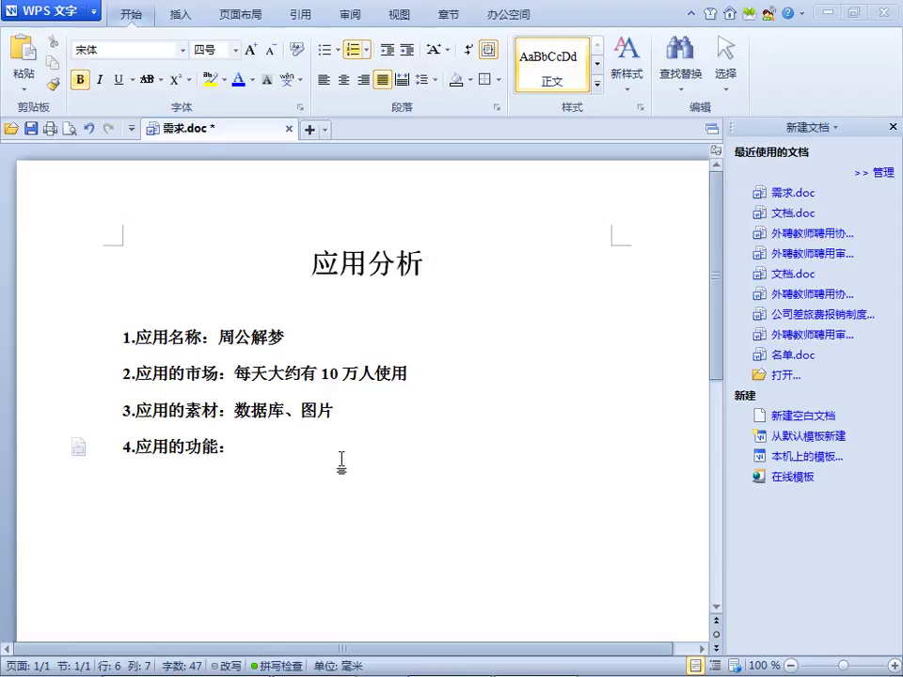
List the first two functions after the 应用的功能： label as 解梦功能、同梦人数、.
text(解梦)
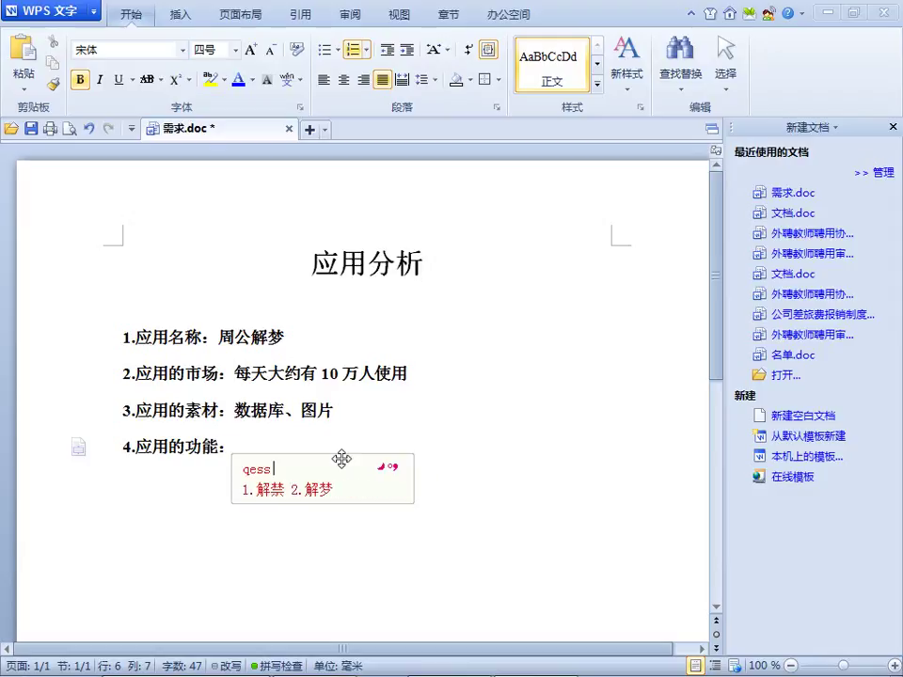
text(功能)
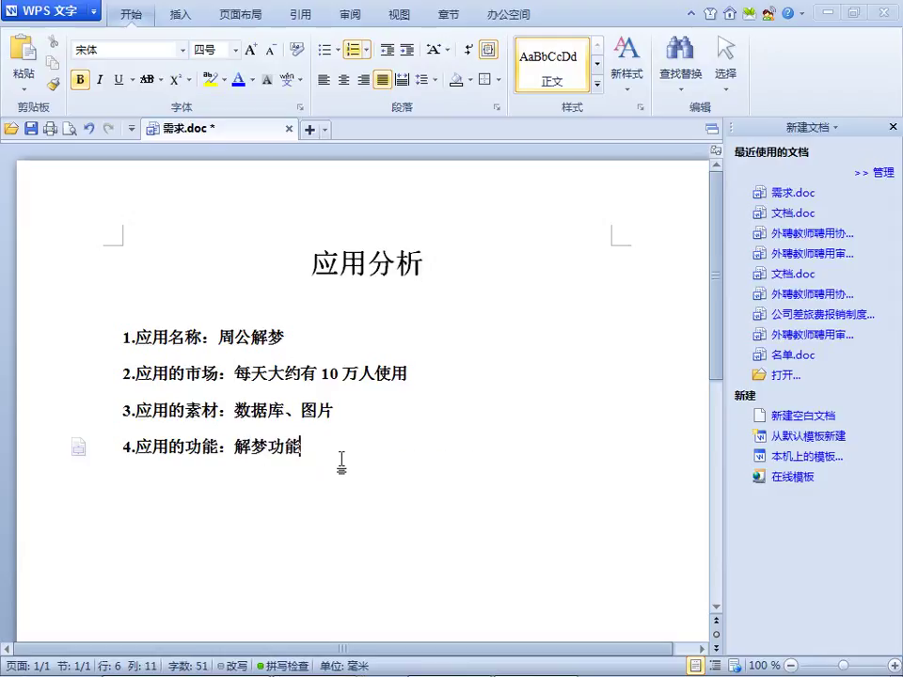
text(、)
text(mg)
text(同)
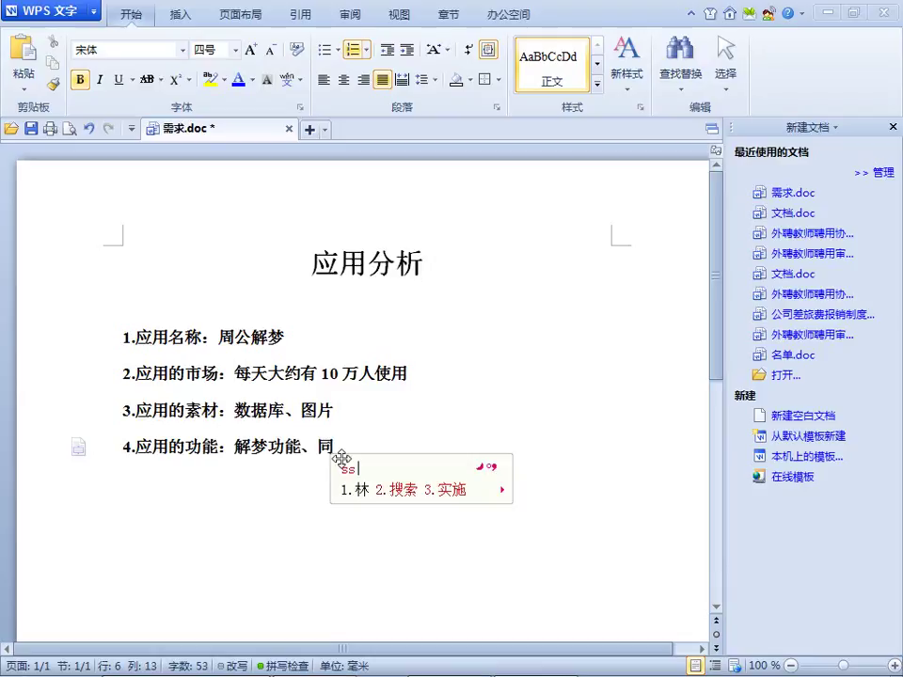
text(梦人数、)
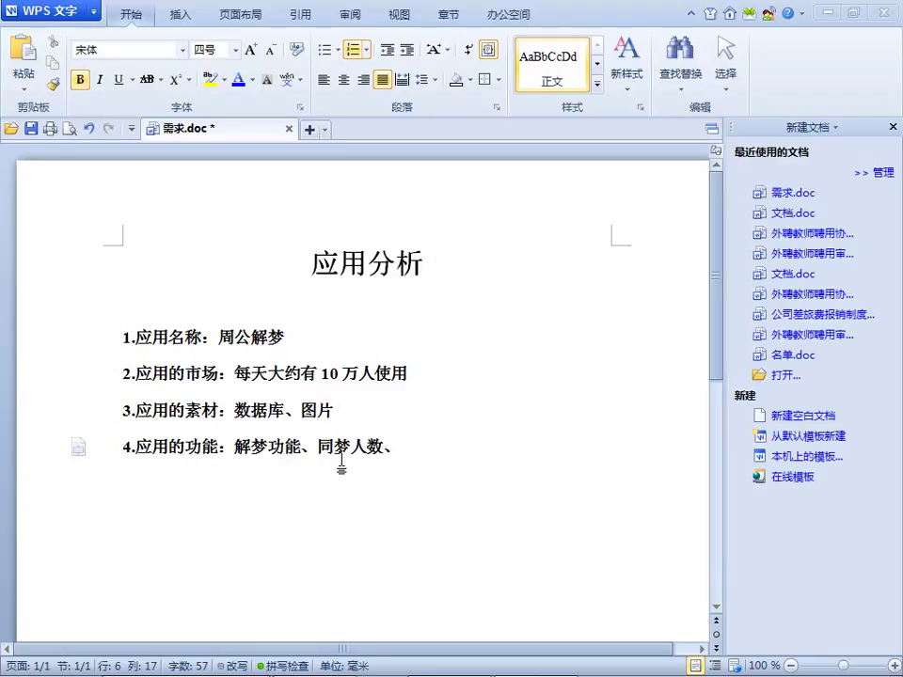
Append 百度帐号登录 as the third function in item 4.
text(百)
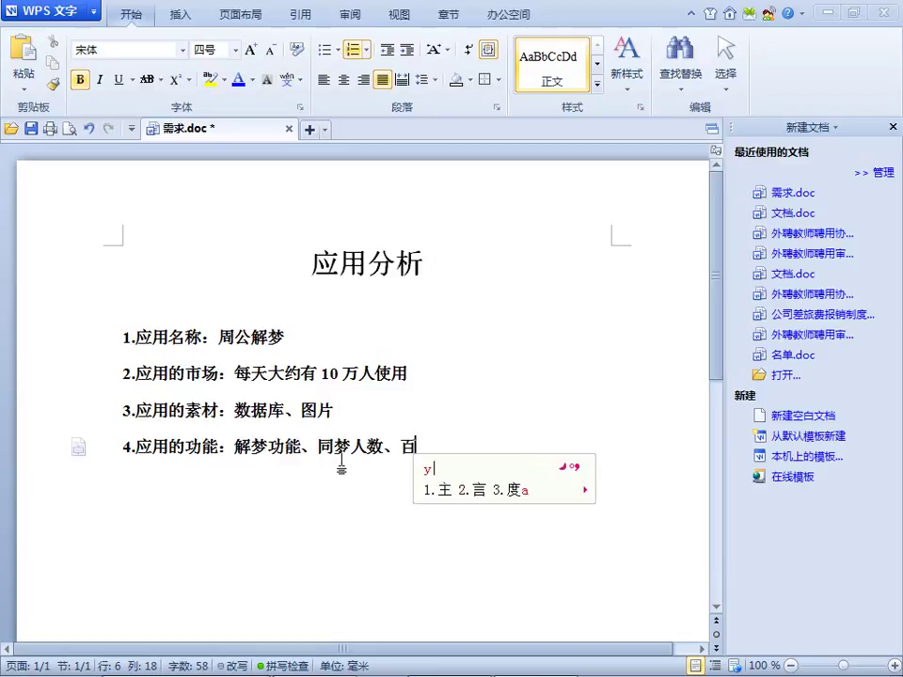
text(度)
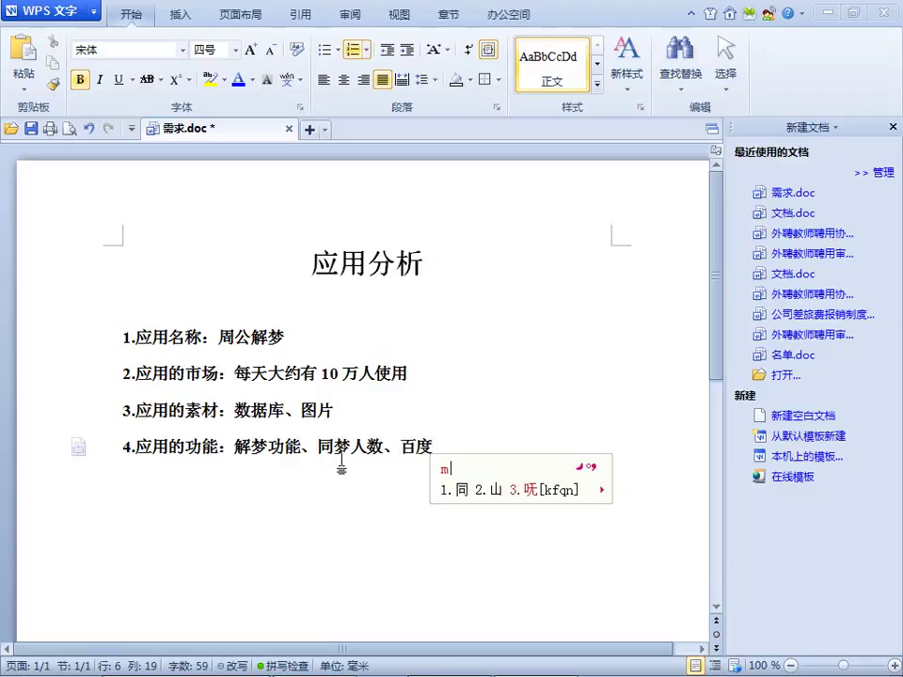
text(b)
key(BackSpace)
text(tx)
key(BackSpace)
key(BackSpace)
text(ht)
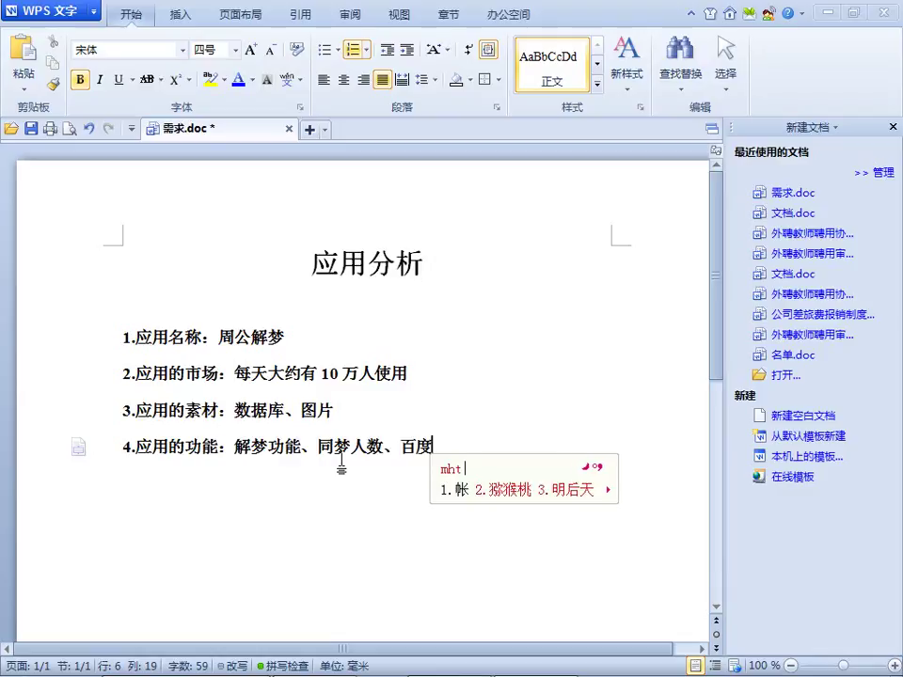
key(space)
text(kgh)
key(space)
text(denglu)
key(space)
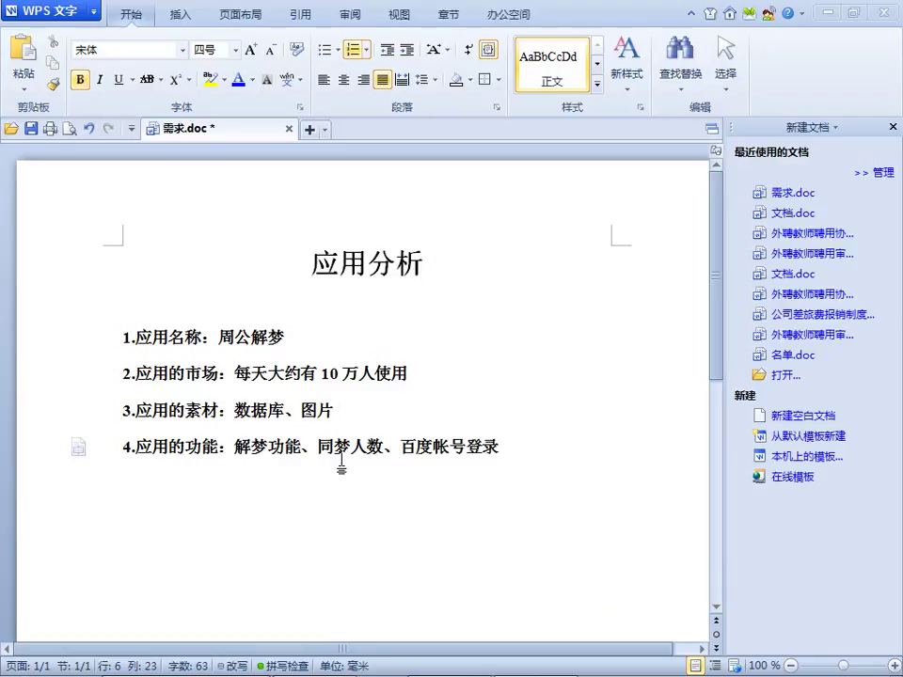
Append 、自己的历史梦境。 to the function list to close item 4's sentence.
text(、)
text(自己的)
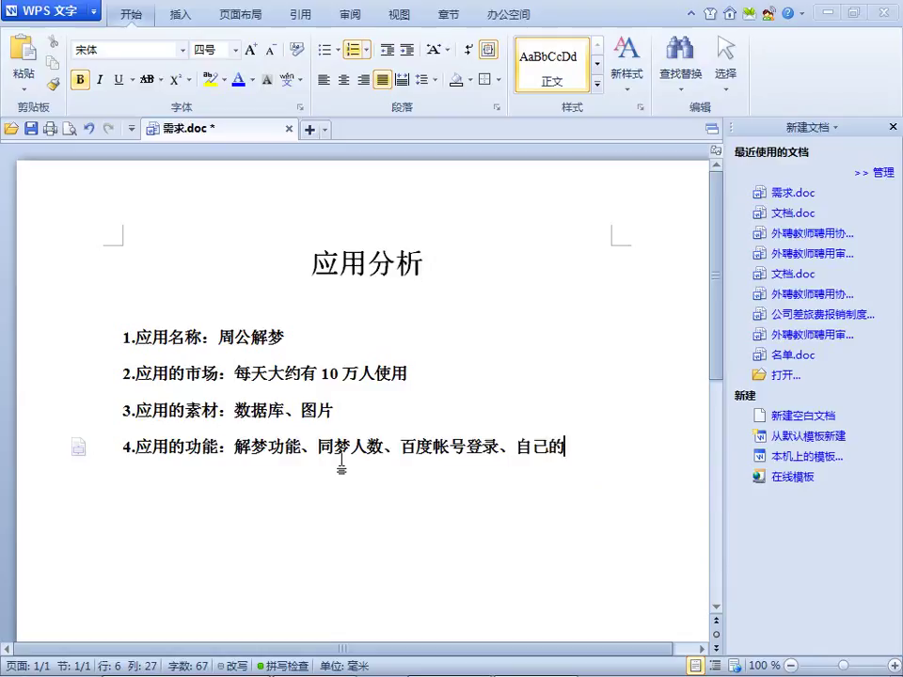
text(dl)
text(历史)
text(梦境)
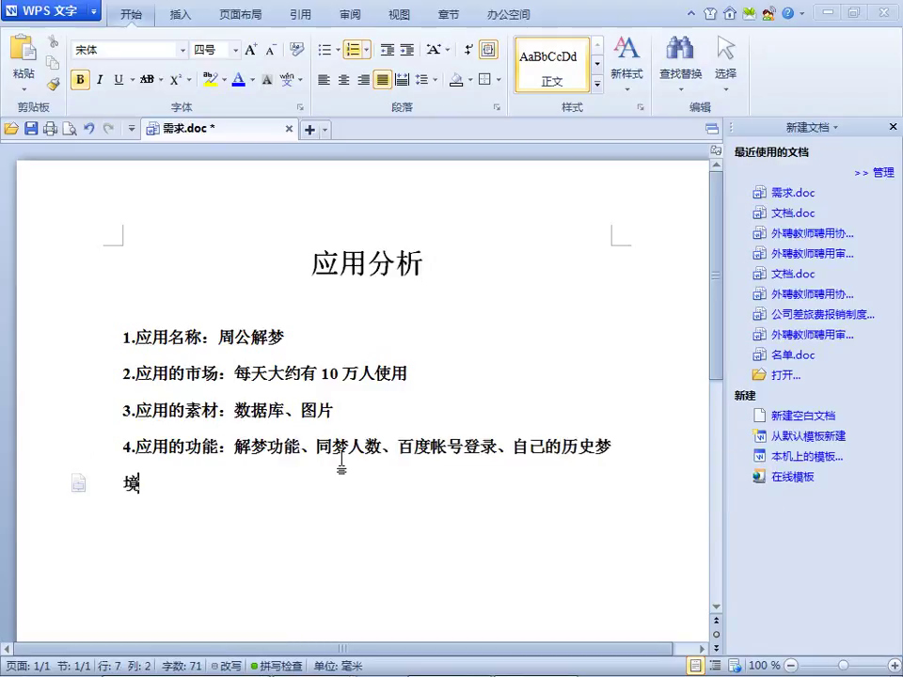
text(。)
Move the function list onto its own line below 应用的功能： as a sub-item at the roman-numeral level.
key(Up)
key(Home)
key(Right)
key(Right)
key(Right)
key(Right)
key(Right)
key(Right)
key(Right)
key(Right)
key(Right)
key(Right)
key(Right)
key(Left)
key(Left)
key(Left)
key(Left)
key(Left)
key(Return)
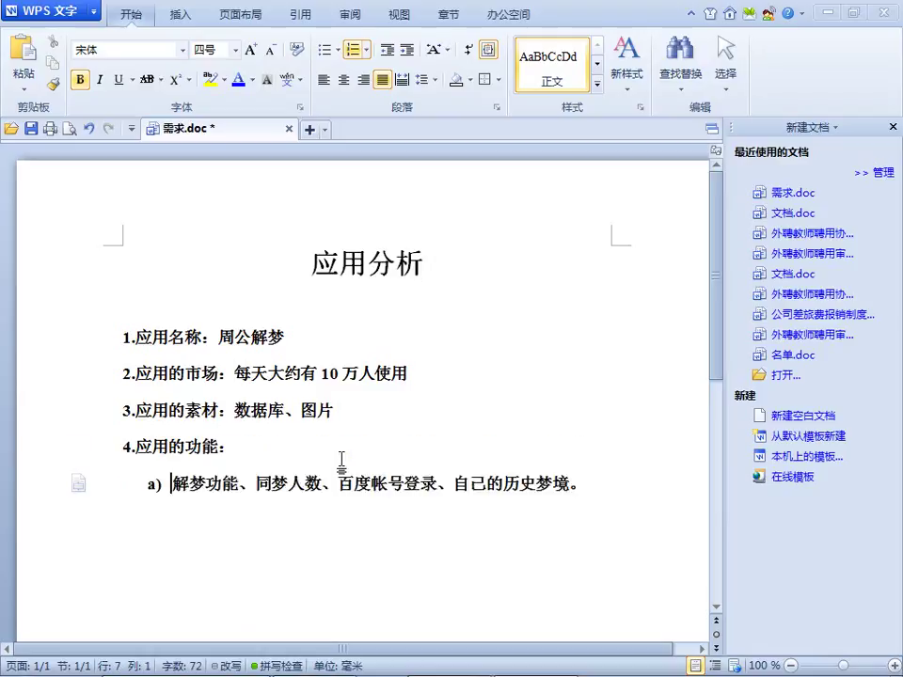
key(Tab)
Remove the separator after 解梦功能 and split the list there, so 同梦人数 starts a second sub-item.
key(Right)
key(Right)
key(Right)
key(Right)
key(Right)
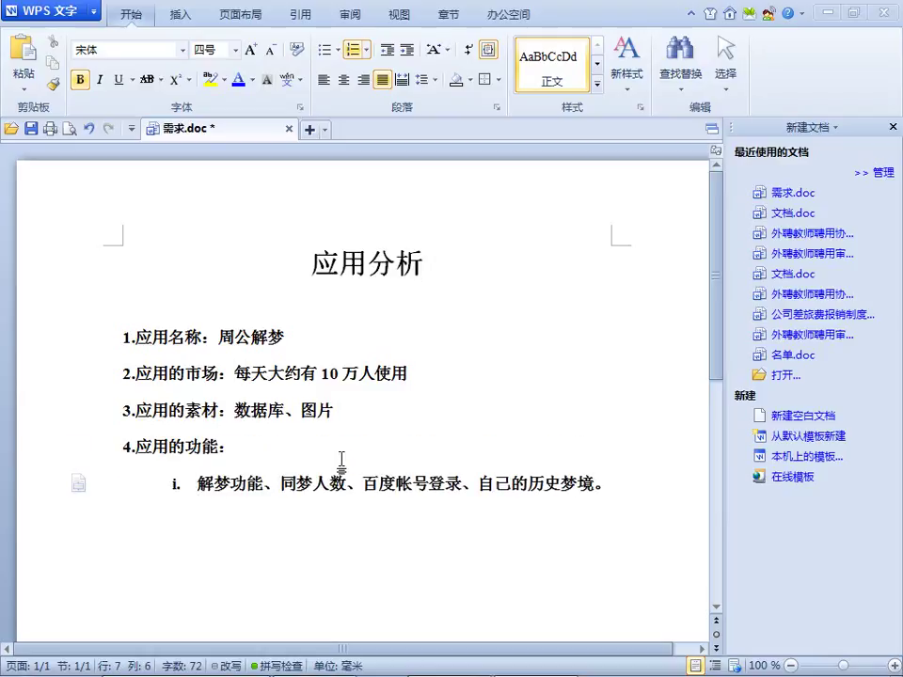
key(BackSpace)
key(Return)
Replace the separator after 同梦人数 with a line break, so 百度帐号登录 starts a third sub-item.
key(Right)
key(Right)
key(Right)
key(Right)
key(Right)
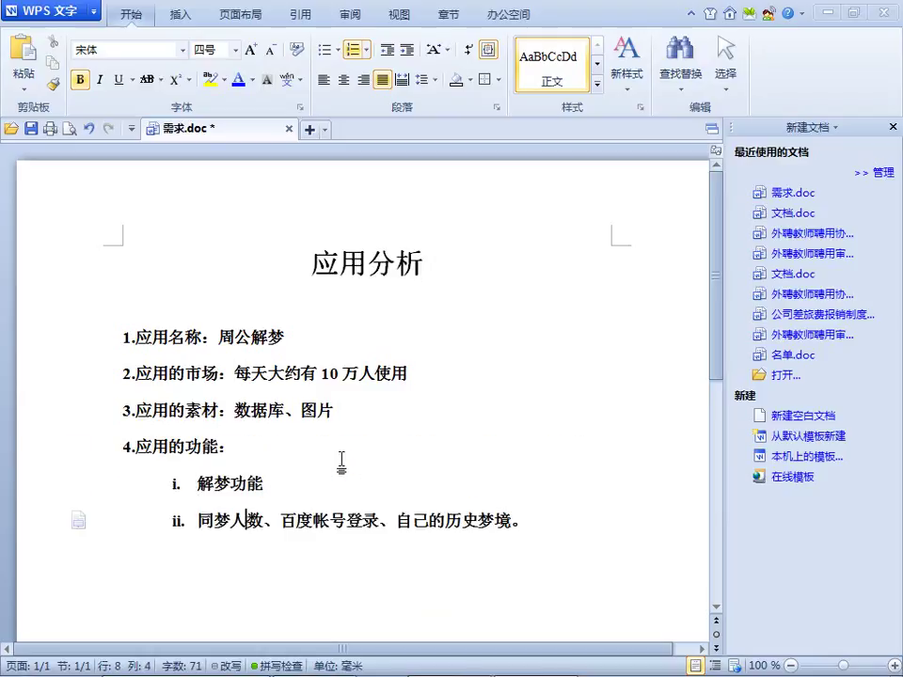
key(BackSpace)
key(Return)
Replace the separator after 百度帐号登录 with a line break, so 自己的历史梦境 starts a fourth sub-item.
key(Right)
key(Right)
key(Right)
key(Right)
key(Right)
key(Right)
key(Right)
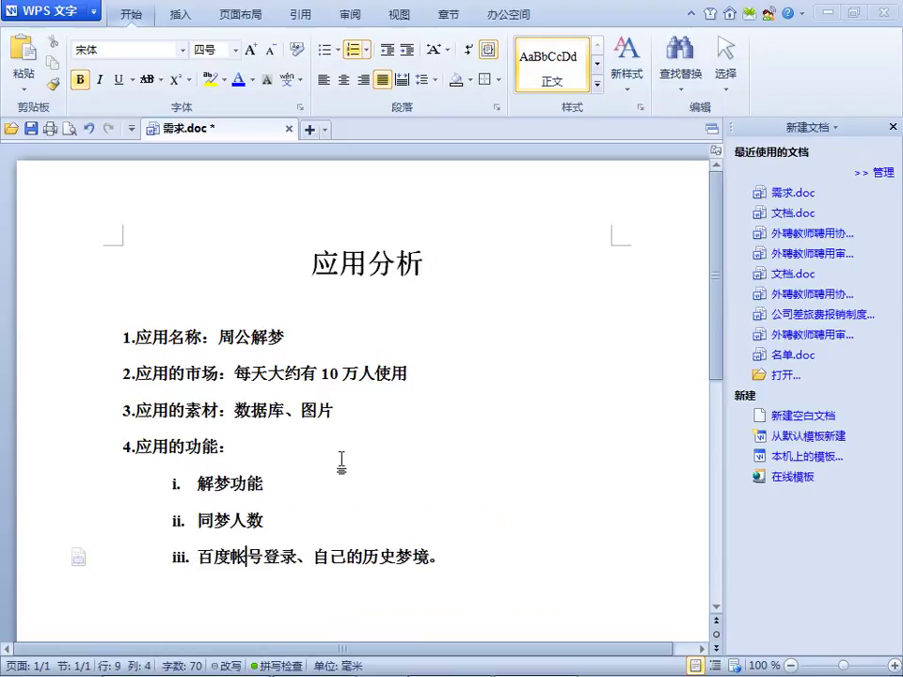
key(BackSpace)
key(Return)
Delete the closing full stop after 自己的历史梦境 in the fourth sub-item.
key(Right)
key(Right)
key(Right)
key(Right)
key(Right)
key(Right)
key(Right)
key(Right)
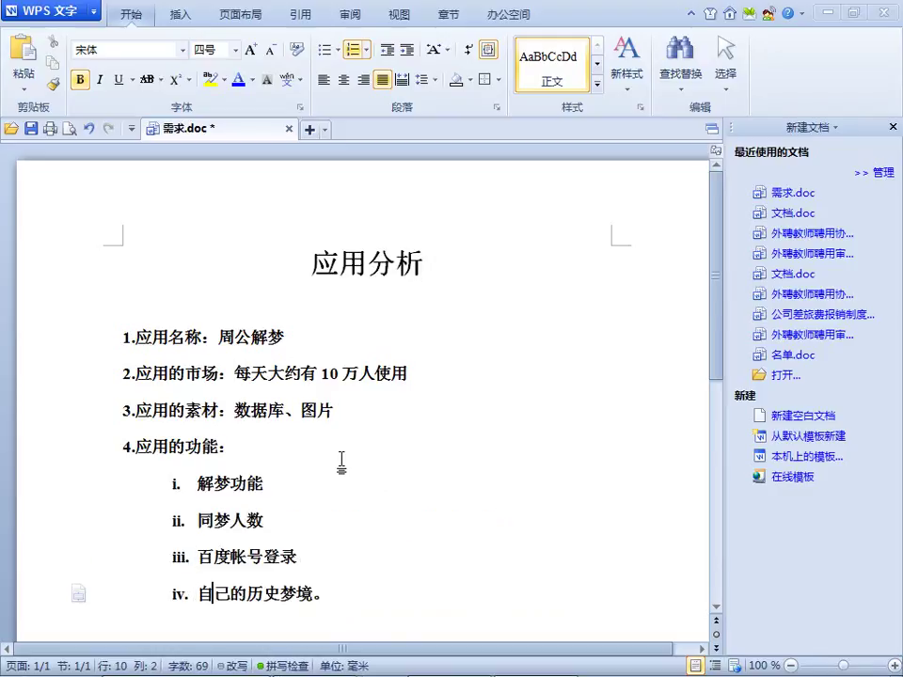
key(BackSpace)
Start a new unindented line below the sub-list and enter the fifth item's label 5.所用到的知识：.
key(Return)
key(BackSpace)
key(BackSpace)
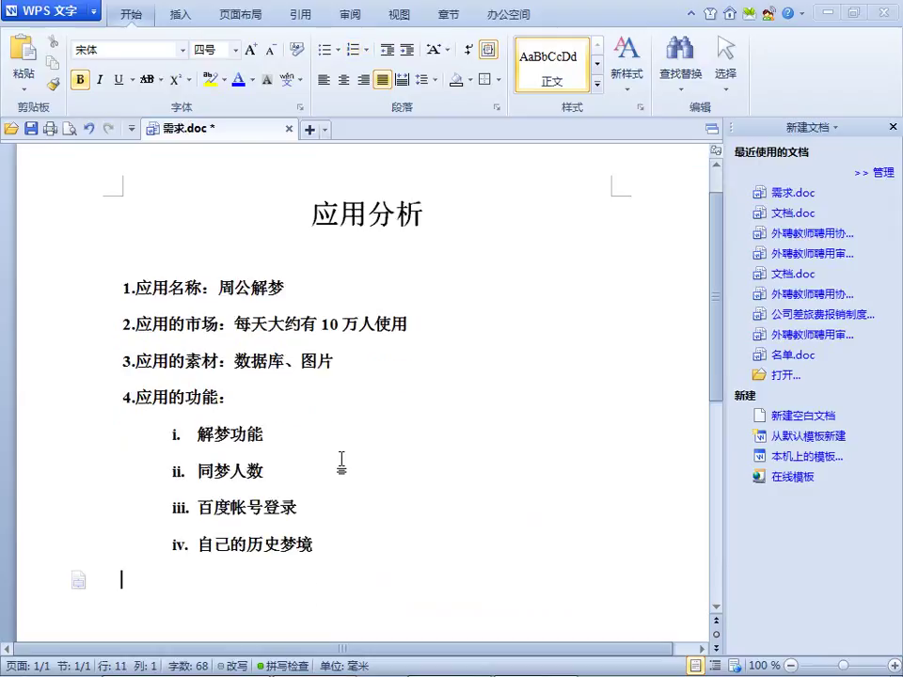
text(5)
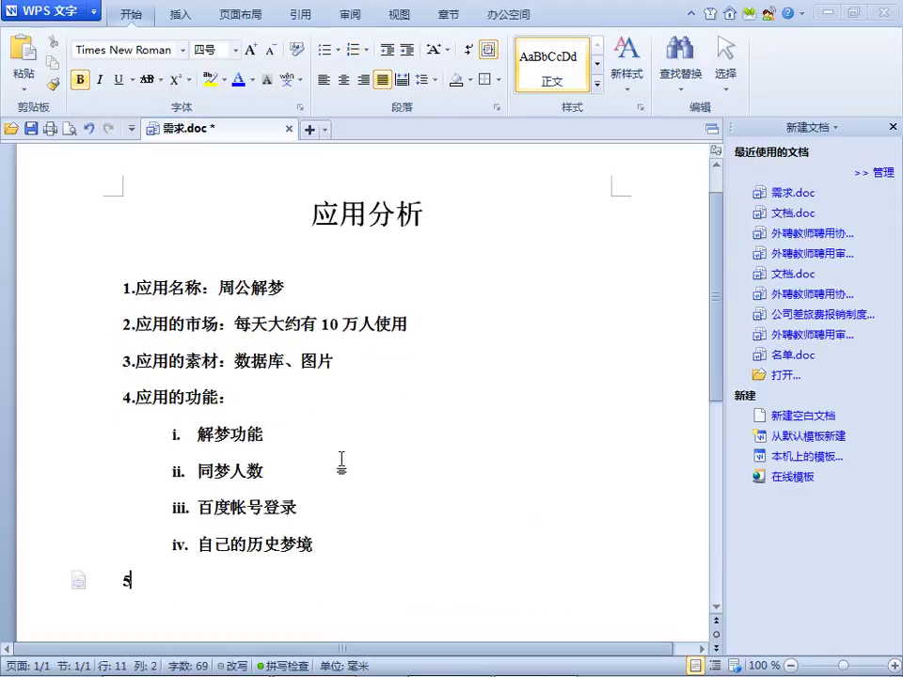
text(.rn)
key(space)
text(e)
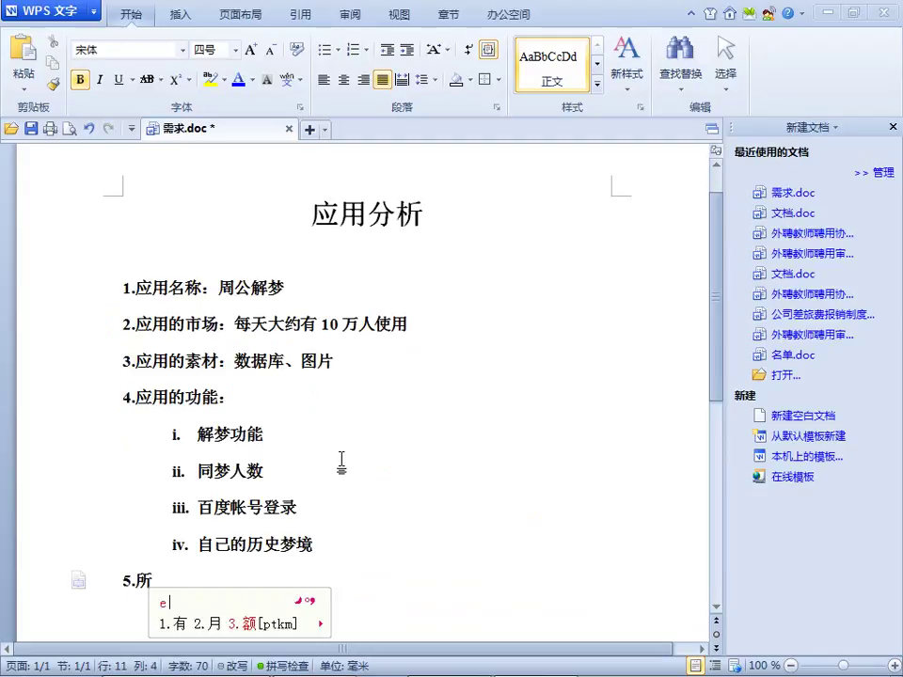
text(h)
key(BackSpace)
key(BackSpace)
text(et)
key(space)
text(d)
key(space)
key(BackSpace)
text(gc)
key(space)
text(d)
key(space)
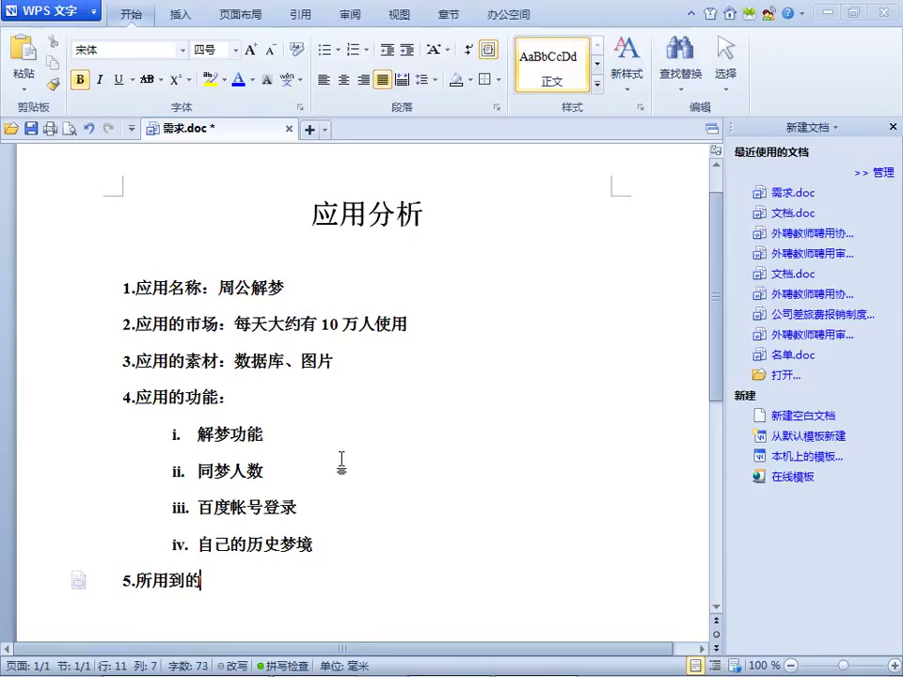
text(tdyk:)
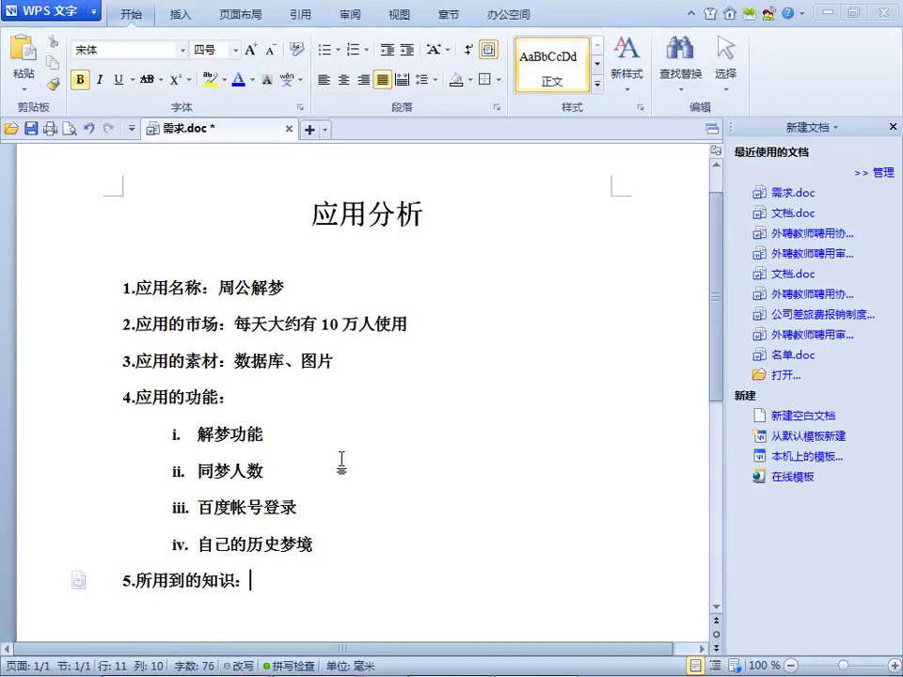
Add the roman-numeral sub-items HTML and CSS under 所用到的知识：.
key(Return)
key(Tab)
key(Tab)
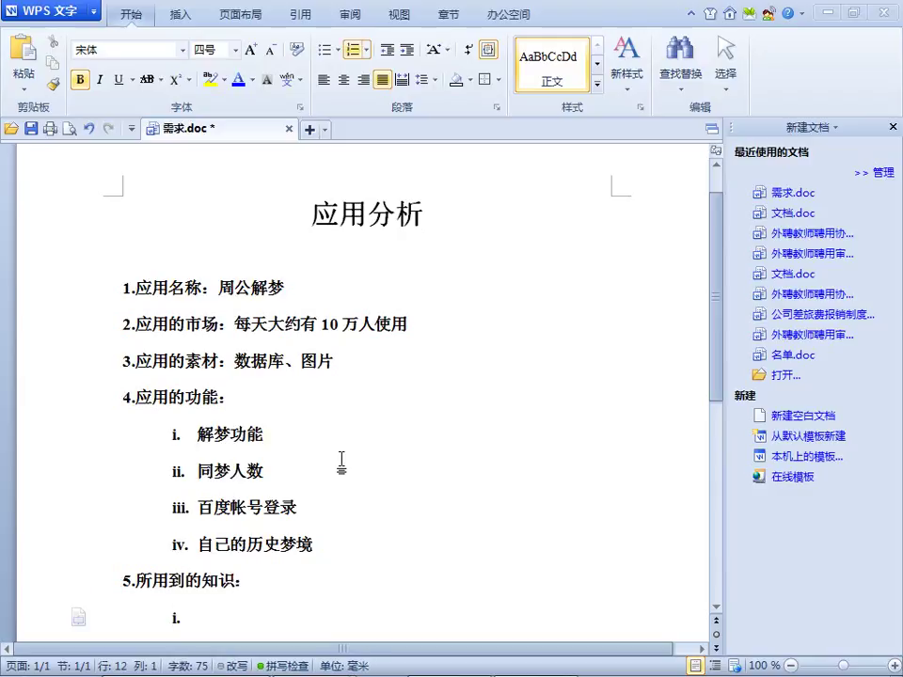
text(HTML)
key(Return)
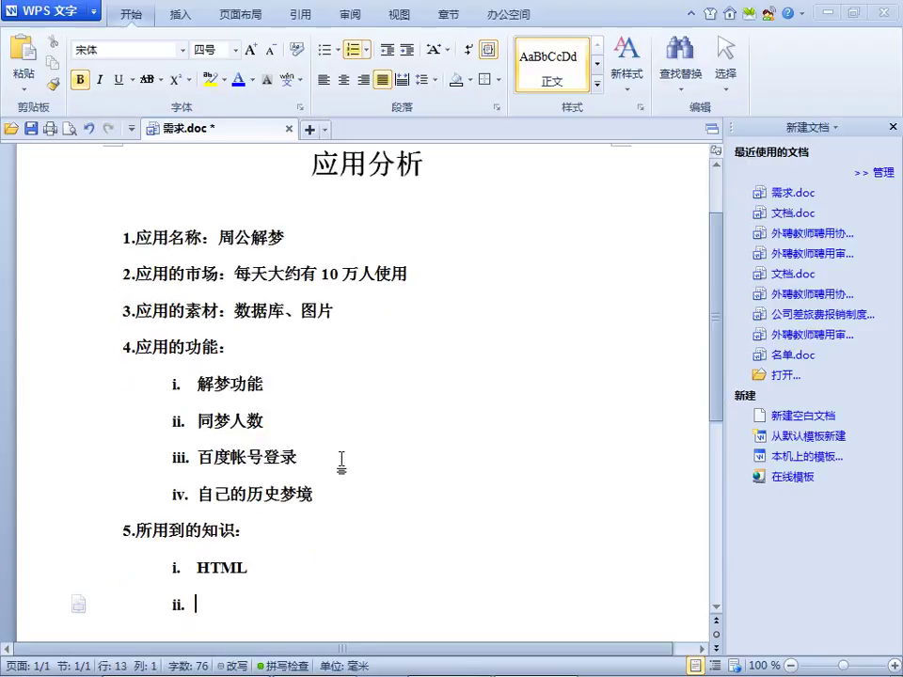
text(CSSS)
key(Return)
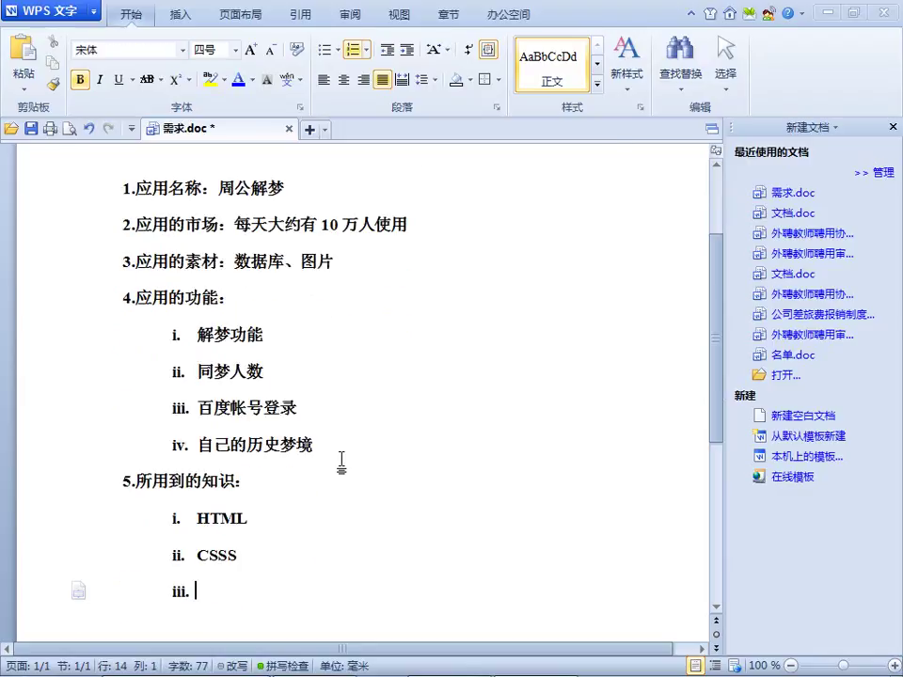
click(295, 544)
key(BackSpace)
Add PHP and MYSQL as the third and fourth sub-items under 所用到的知识：.
key(Down)
text(PHP)
key(Return)
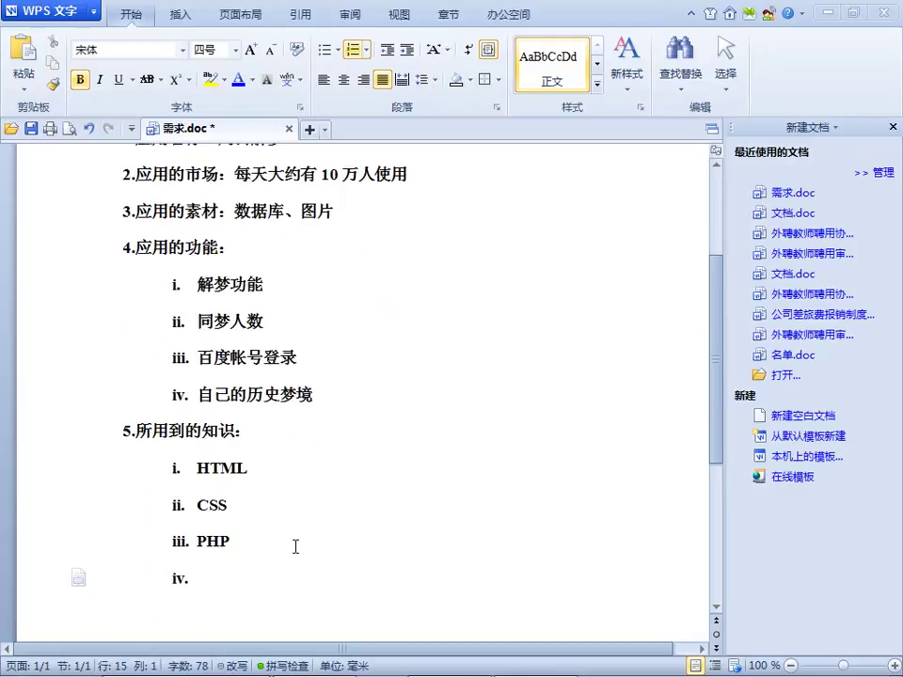
text(MYSQL)
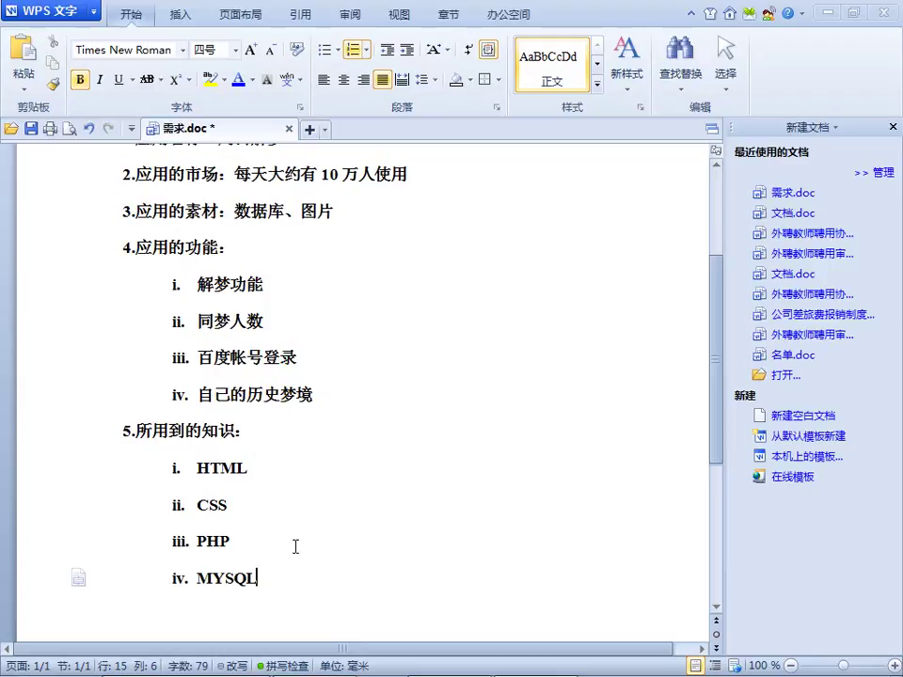
Add a fifth roman-numeral sub-item below MYSQL and begin it with 百度的.
scroll(282, 552, down, 2)
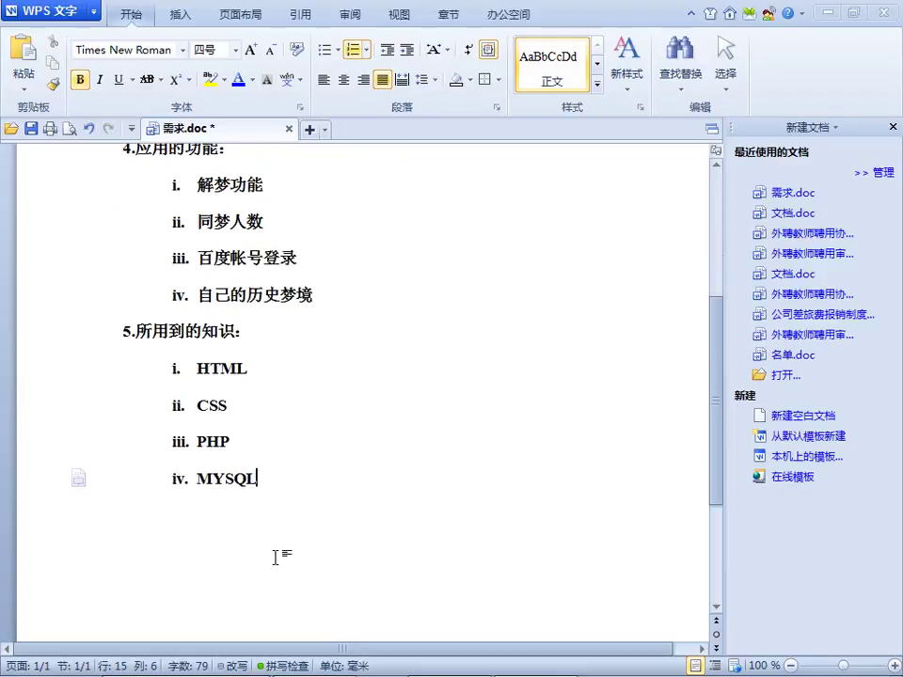
key(Return)
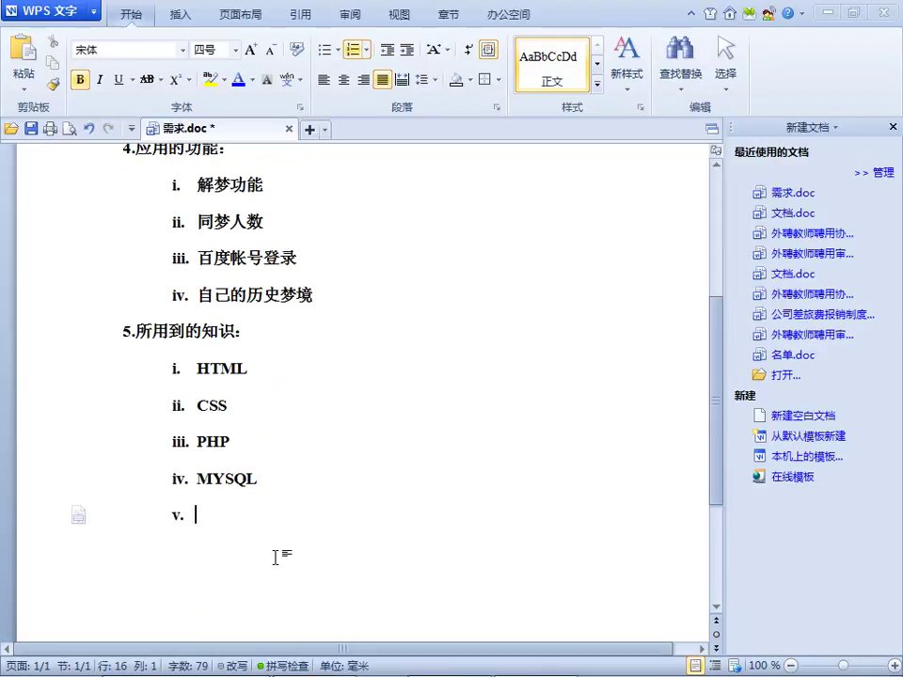
text(DH)
key(BackSpace)
key(BackSpace)
text(dh)
key(BackSpace)
text(ht)
key(BackSpace)
text(ya)
key(BackSpace)
key(BackSpace)
key(BackSpace)
text(jya)
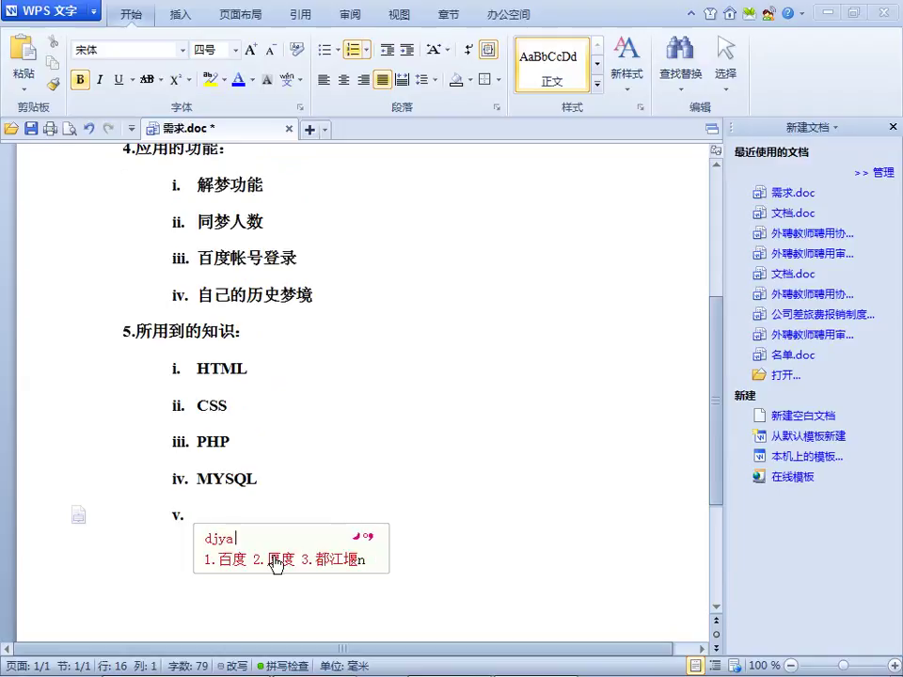
key(space)
text(d)
key(space)
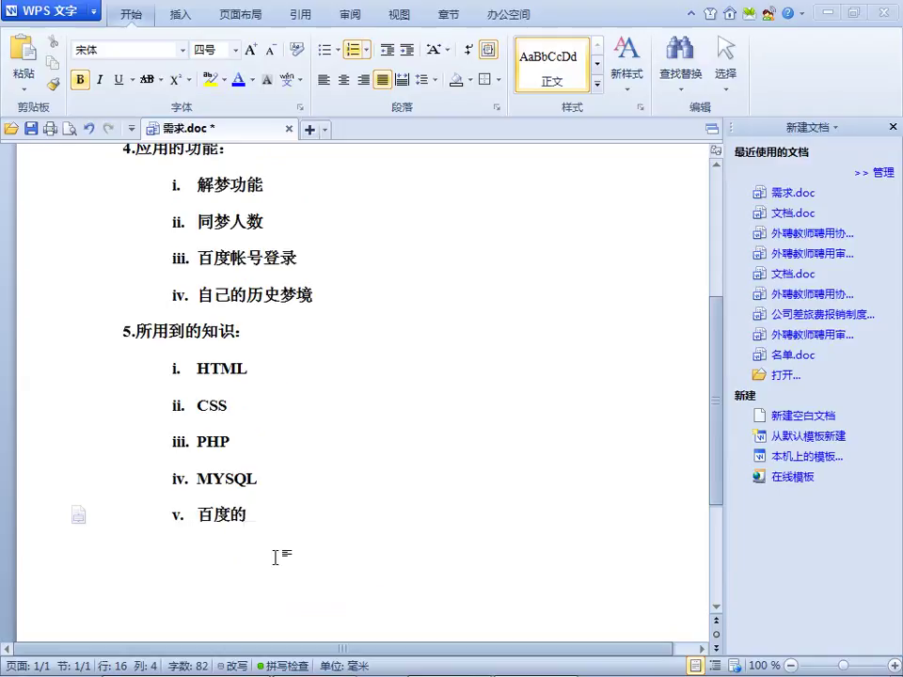
Complete the fifth sub-item under 所用到的知识： so that it reads 百度的帐号连接.
text(zht)
key(space)
text(kgn)
key(space)
text(lianji)
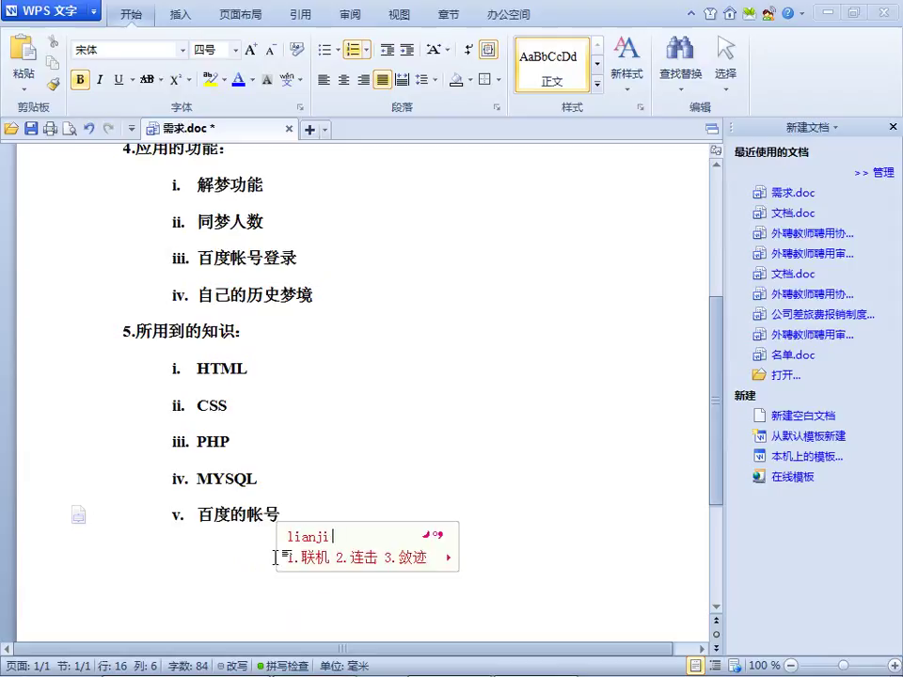
key(space)
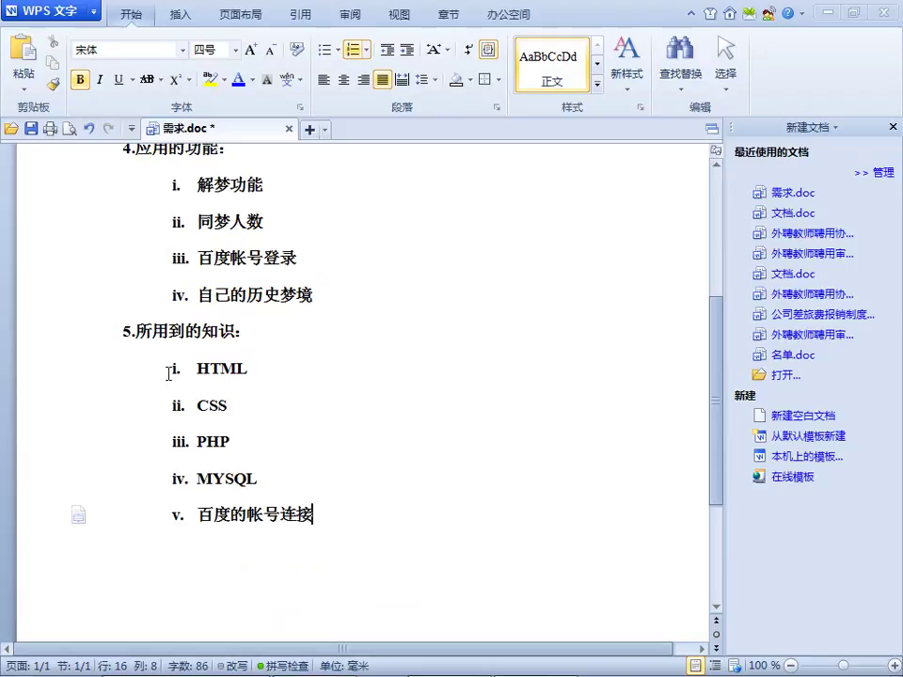
Review the whole 应用分析 document, from the title through the items under 所用到的知识：.
drag(135, 332, 201, 331)
click(236, 477)
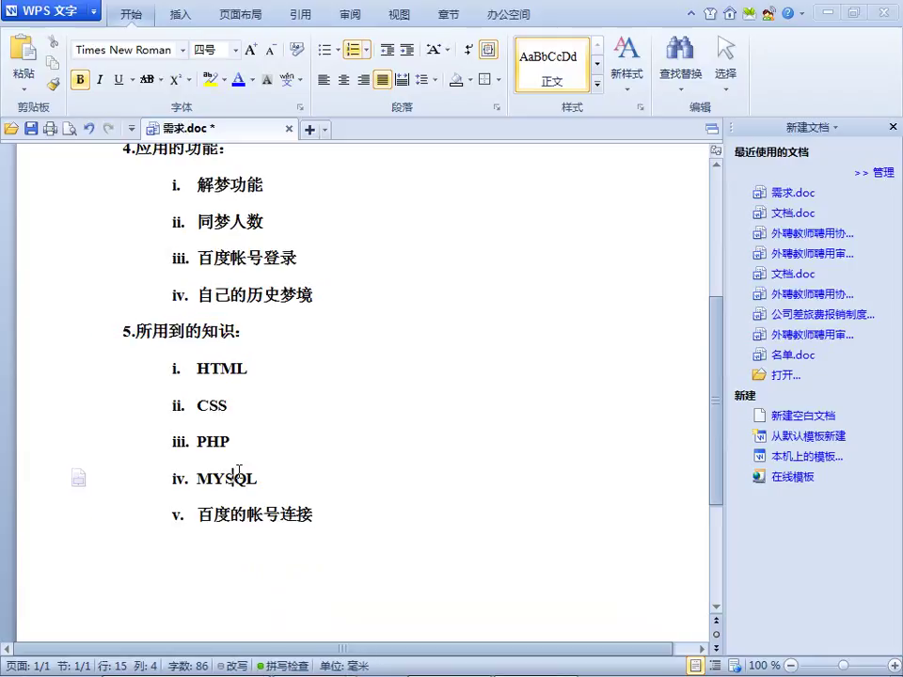
scroll(242, 474, down, 2)
click(344, 416)
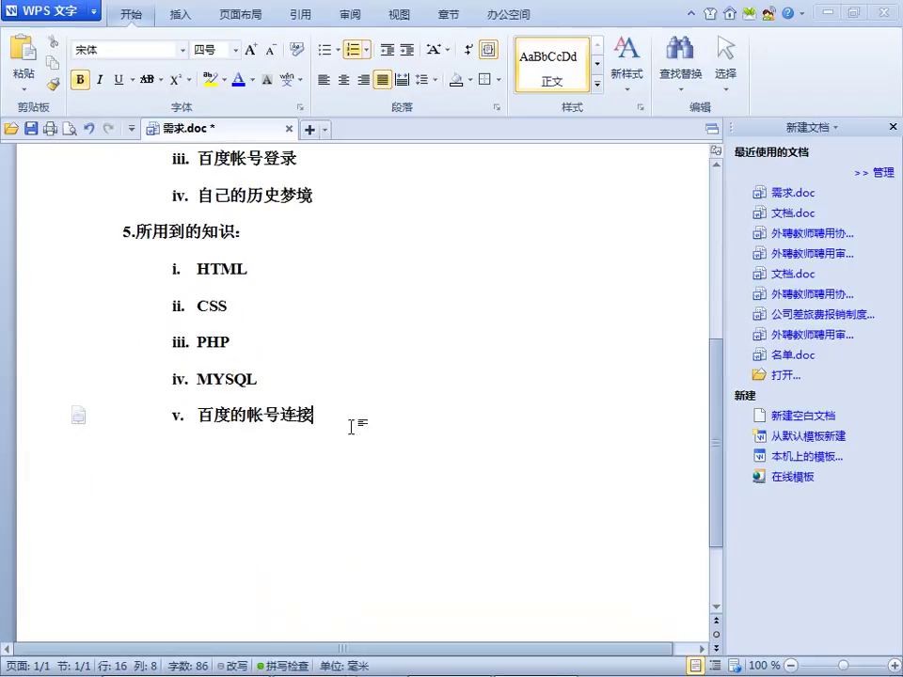
scroll(386, 470, up, 5)
scroll(395, 494, up, 2)
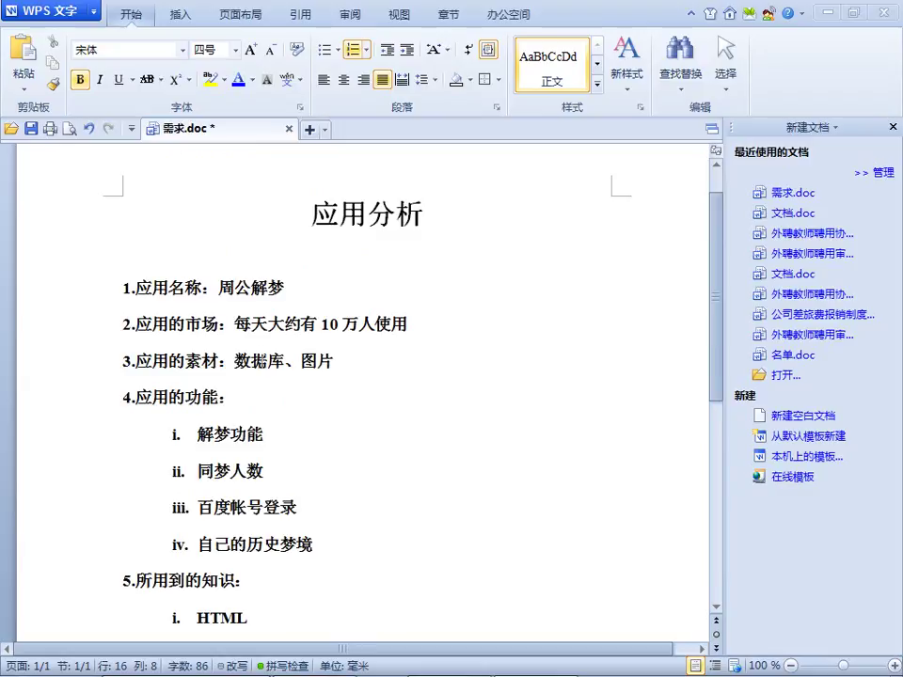
scroll(247, 295, down, 4)
scroll(274, 448, up, 4)
scroll(274, 449, down, 4)
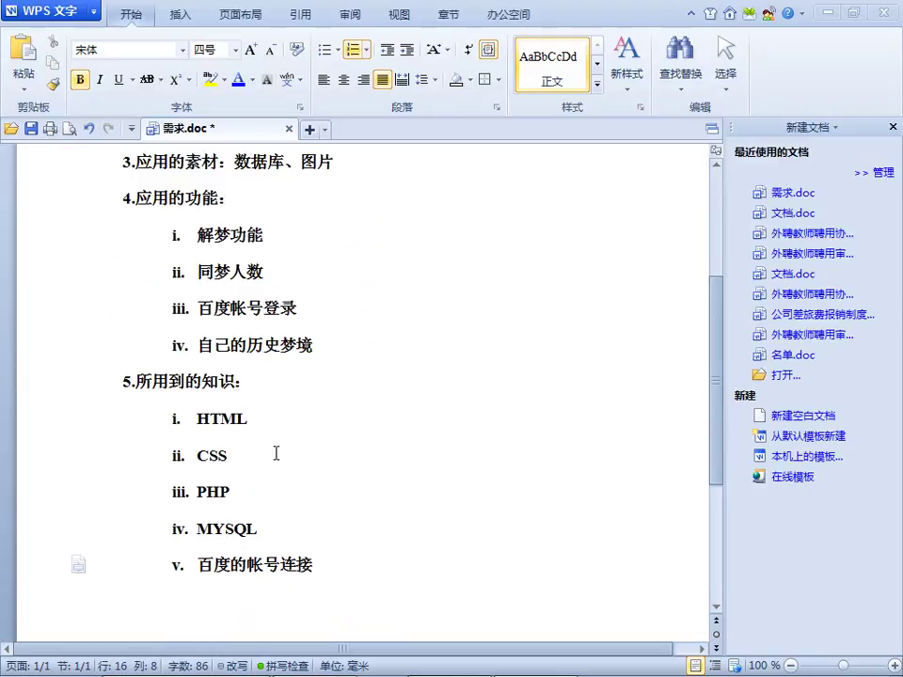
scroll(275, 452, down, 4)
scroll(277, 453, up, 4)
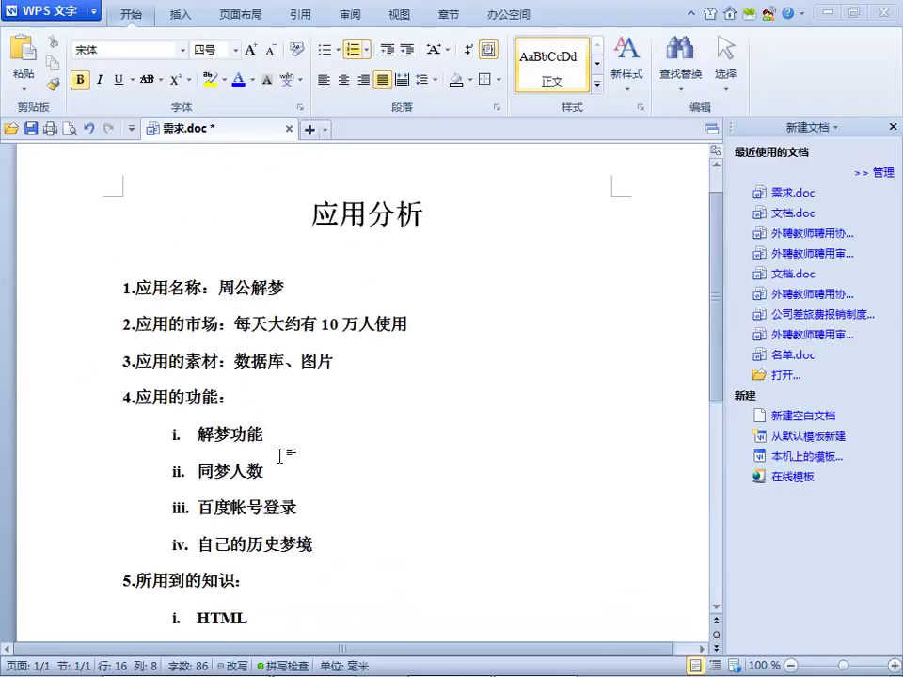
scroll(279, 456, up, 3)
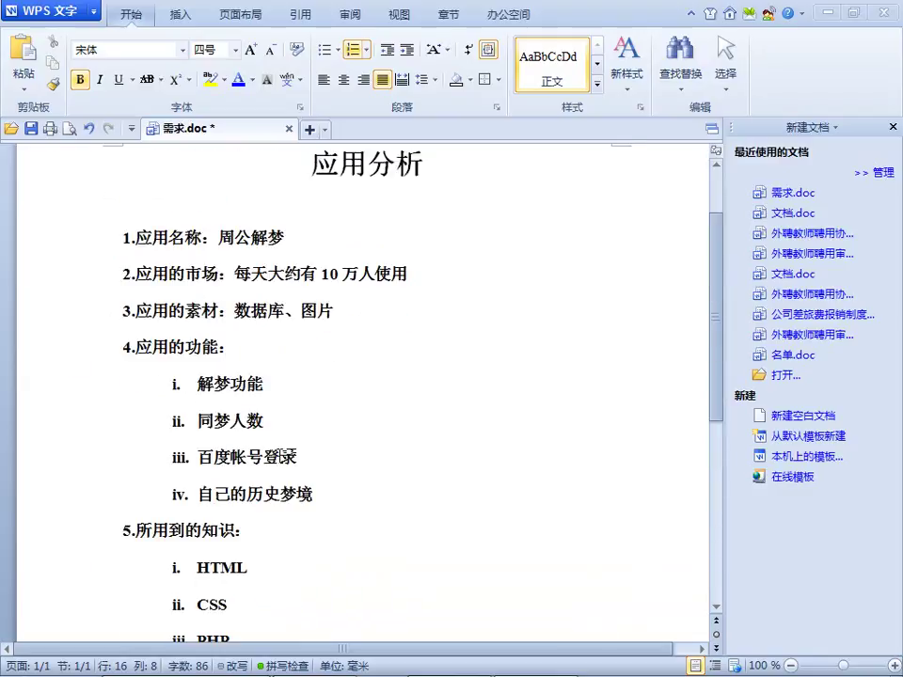
scroll(285, 456, down, 3)
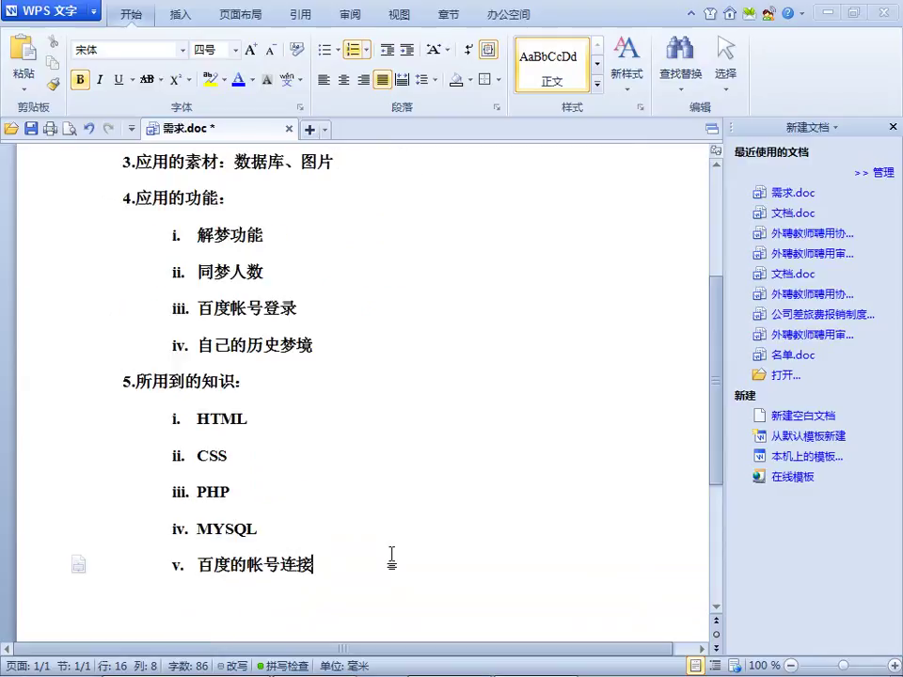
Start a new unindented line below 百度的帐号连接 and enter the sixth item's label 6.UI 设计：.
key(Return)
key(BackSpace)
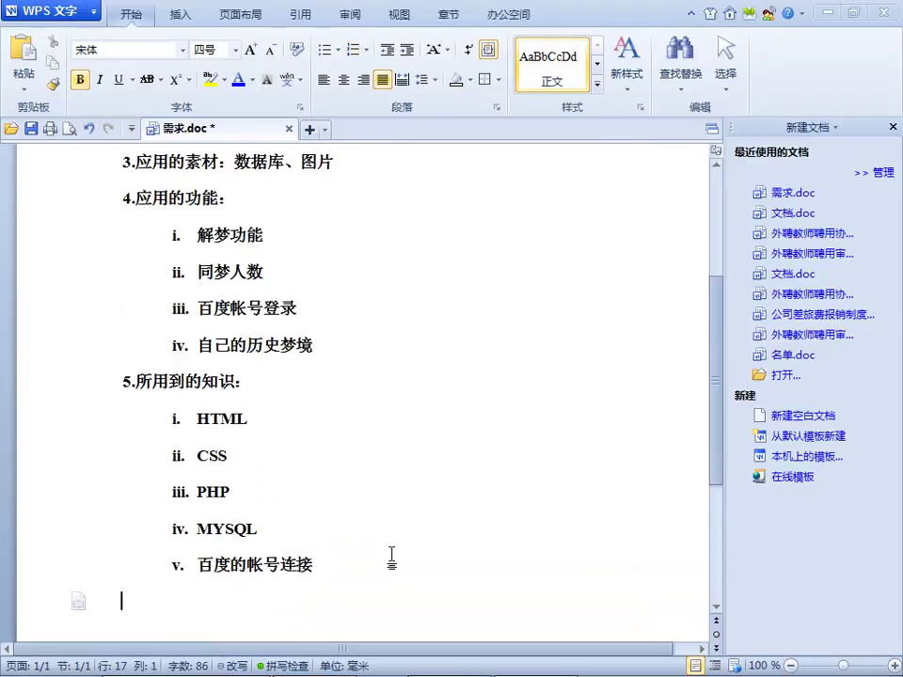
text(6.)
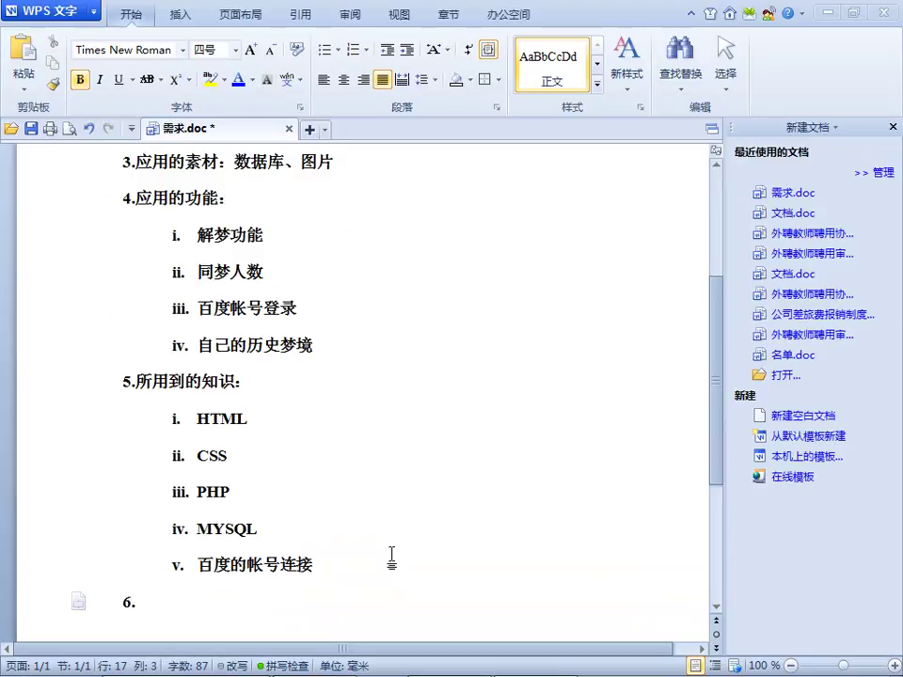
text(UI)
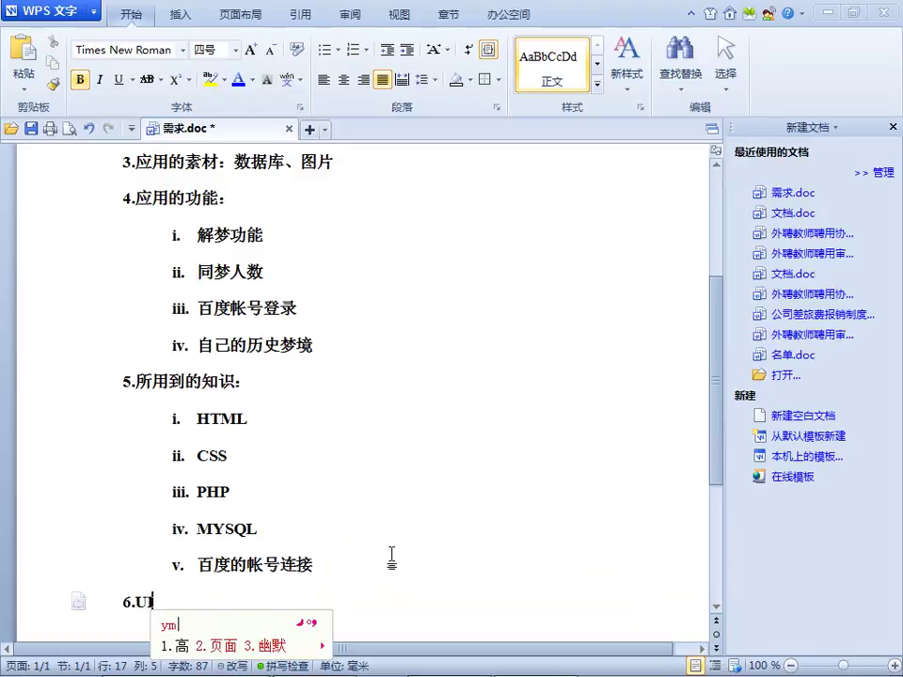
text(ymy设计：)
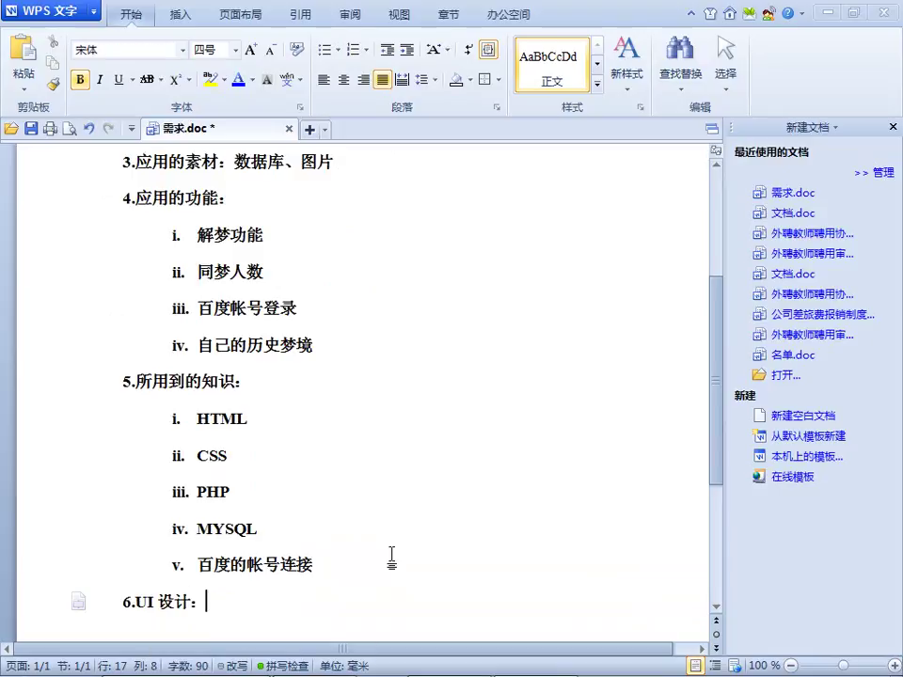
Start an indented roman-numeral sub-list on a new line under 6.UI 设计：.
key(Return)
key(BackSpace)
key(Tab)
key(Tab)
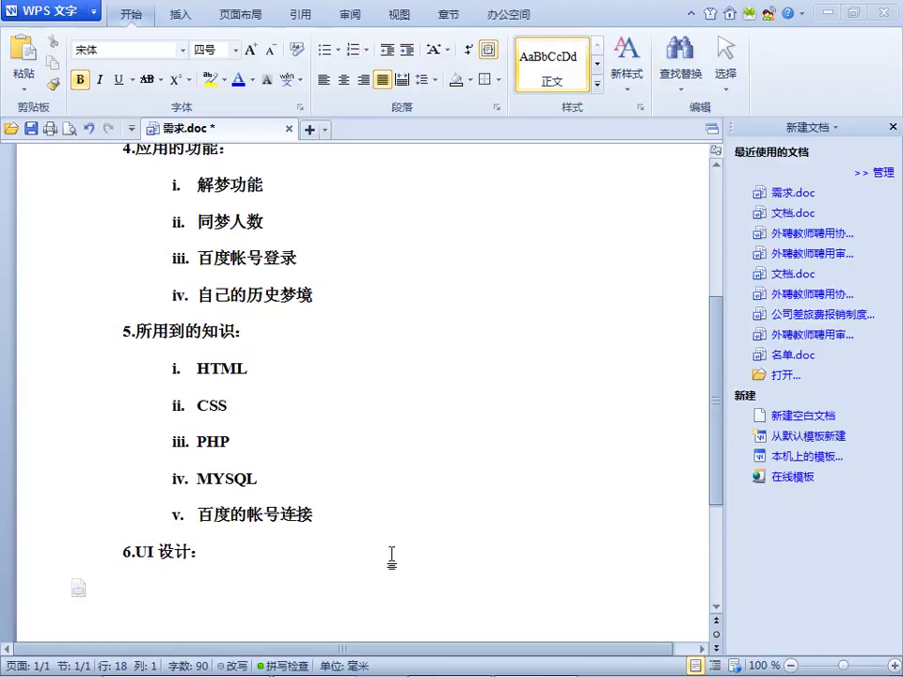
key(BackSpace)
key(BackSpace)
key(BackSpace)
key(Return)
key(Tab)
text(duan)
key(BackSpace)
key(BackSpace)
key(BackSpace)
key(BackSpace)
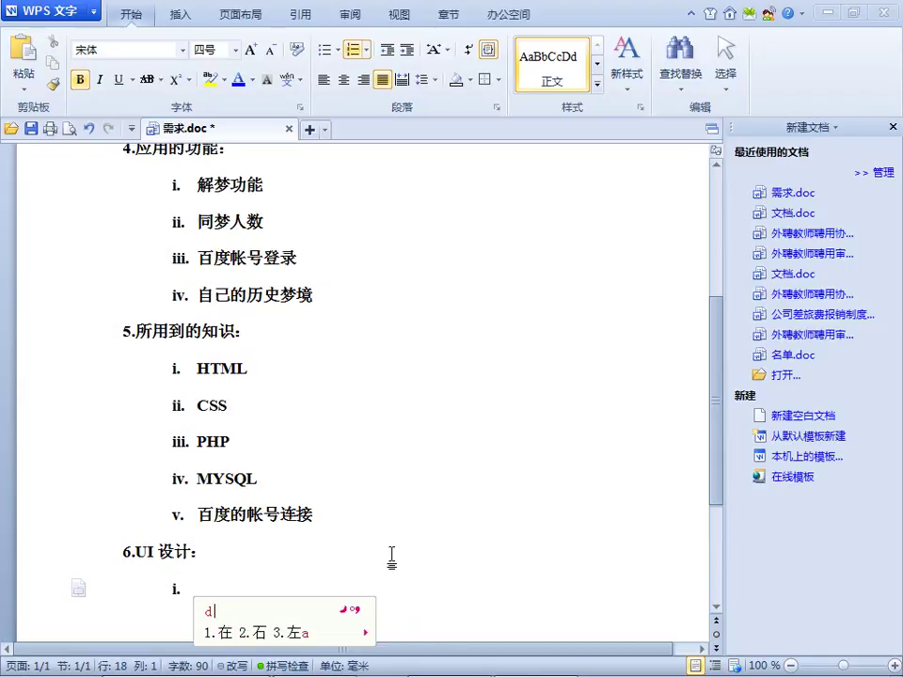
Enter 宽度：540px as the first sub-item under 6.UI 设计：.
text(pam)
key(space)
text(yac)
key(space)
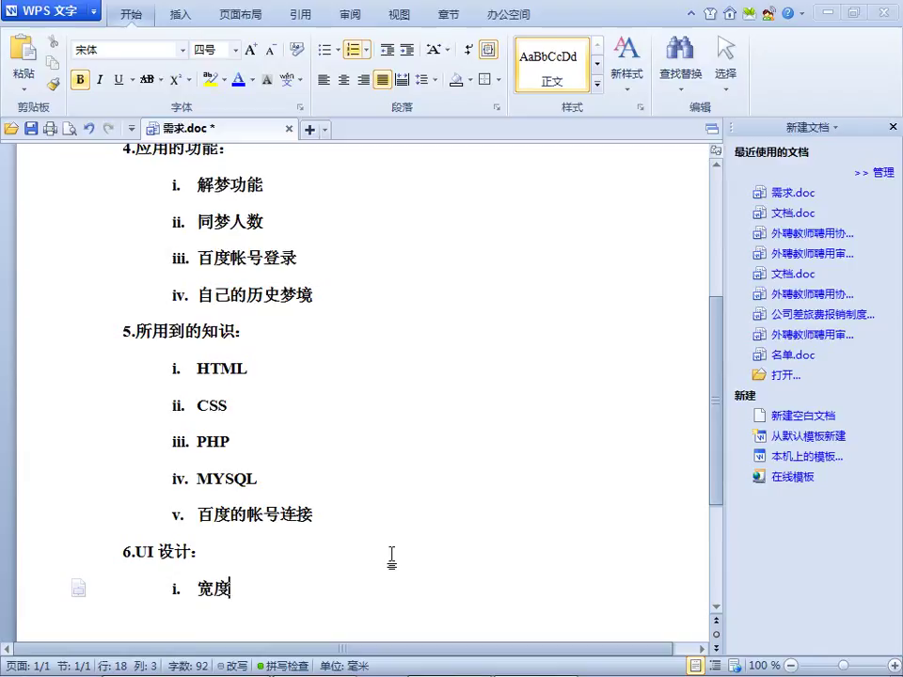
text(：540)
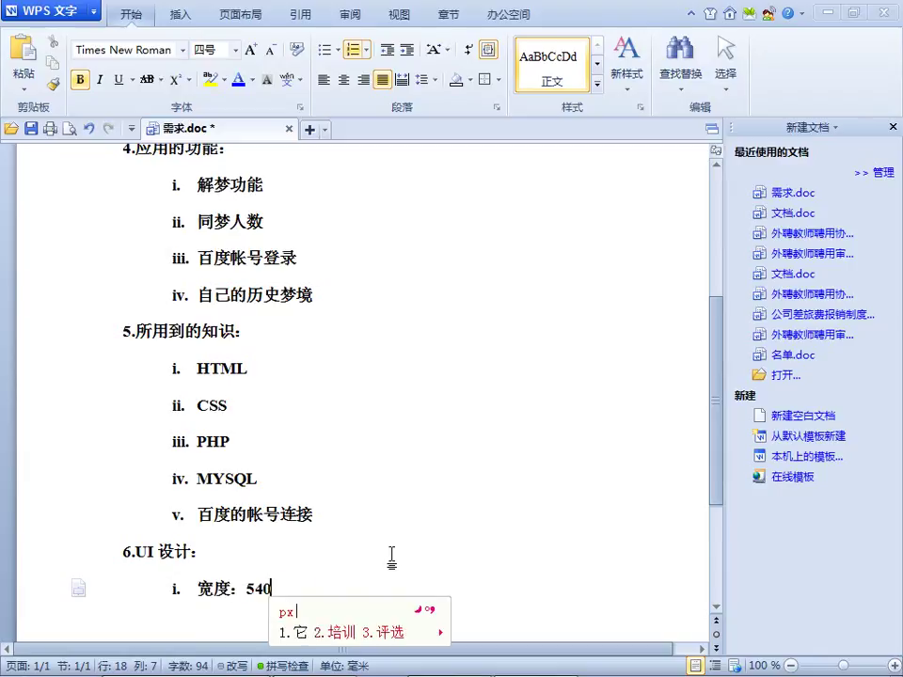
text(px)
key(space)
key(BackSpace)
key(BackSpace)
text(px)
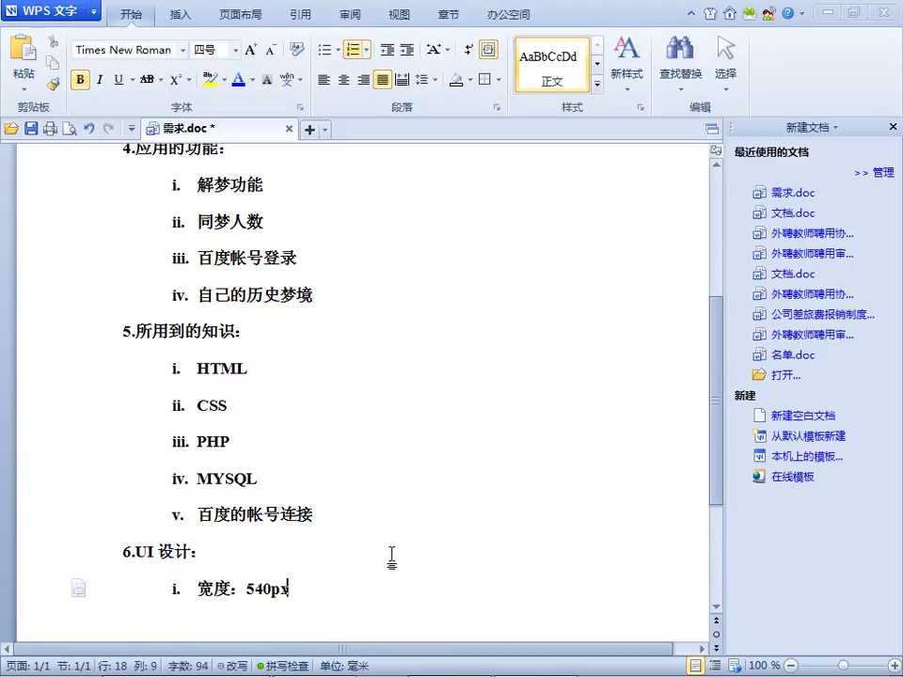
Start an empty second roman-numeral sub-item below 宽度：540px.
key(Return)
key(Tab)
key(BackSpace)
key(BackSpace)
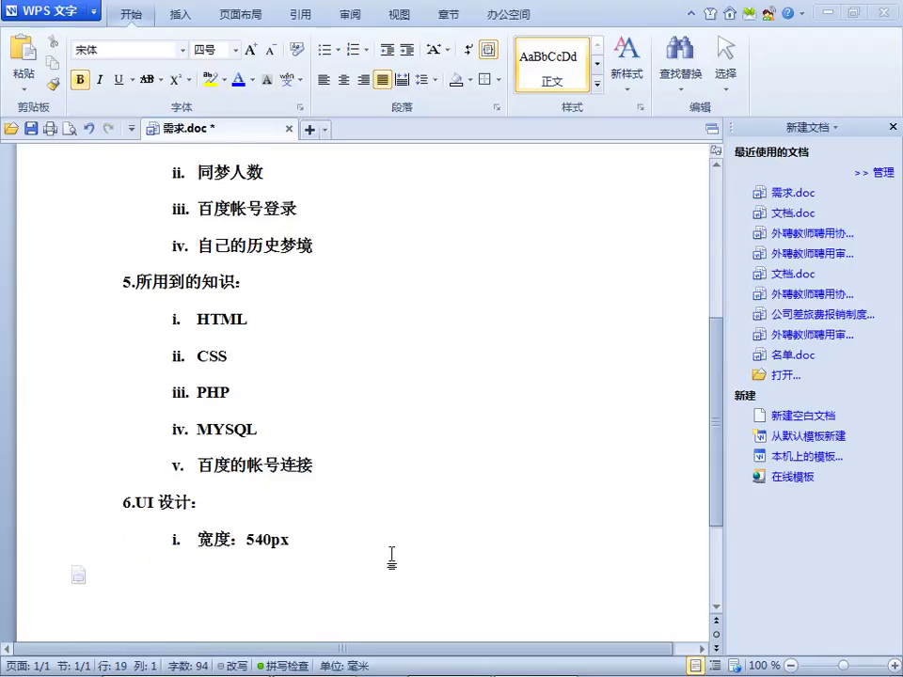
key(BackSpace)
key(Return)
text(y)
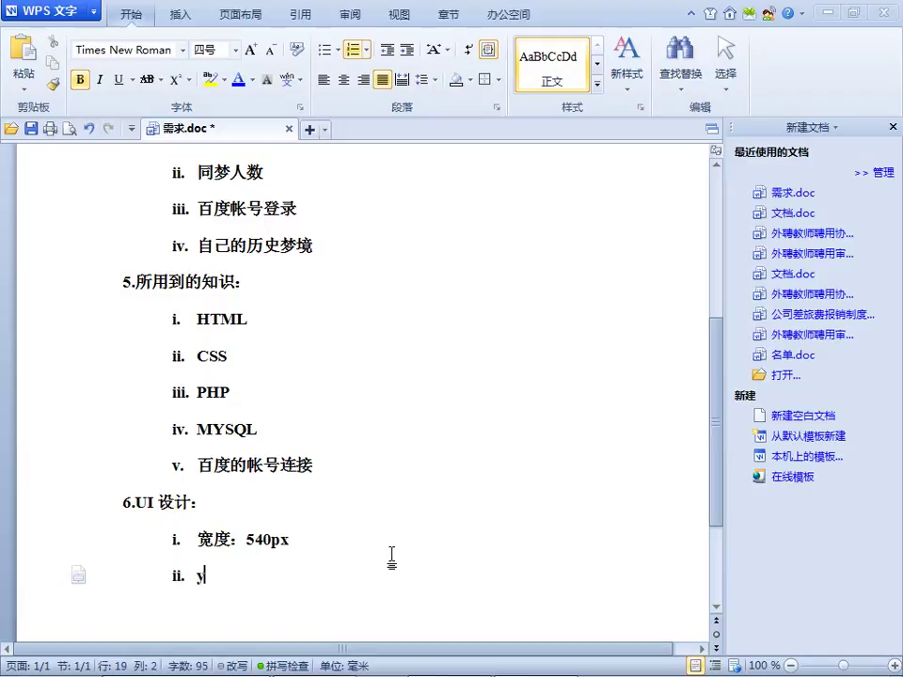
key(BackSpace)
Enter 高度：不超过550px as the second sub-item under 6.UI 设计：.
text(ym)
key(space)
text(ya)
key(space)
text(:b)
key(space)
text(fhv)
key(space)
text(fp)
key(space)
text(550px)
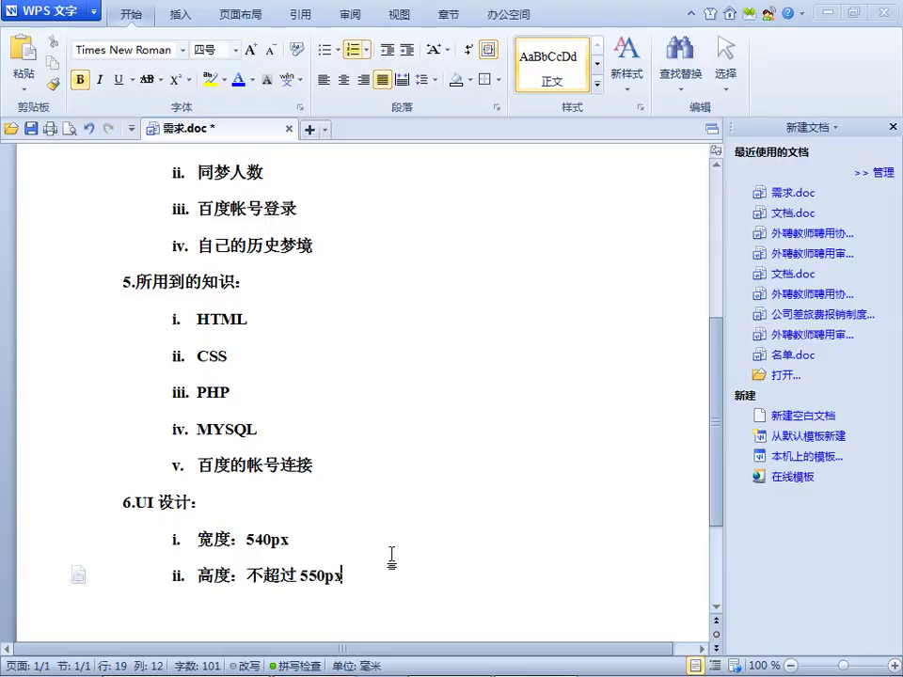
Add 页面美观 as the third sub-item under 6.UI 设计： and look over the finished document.
key(Return)
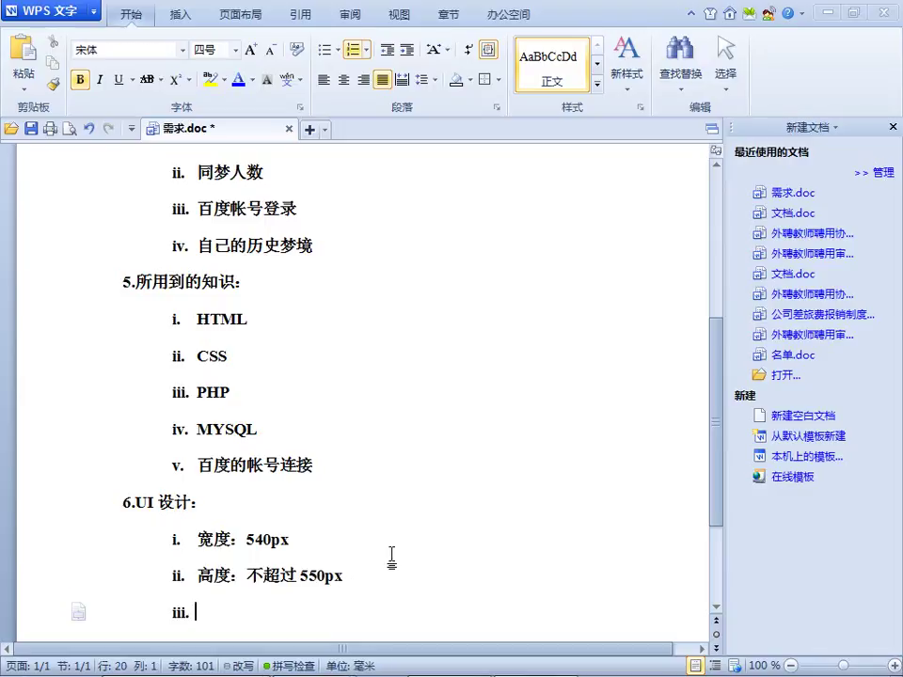
scroll(321, 476, down, 2)
scroll(320, 476, up, 1)
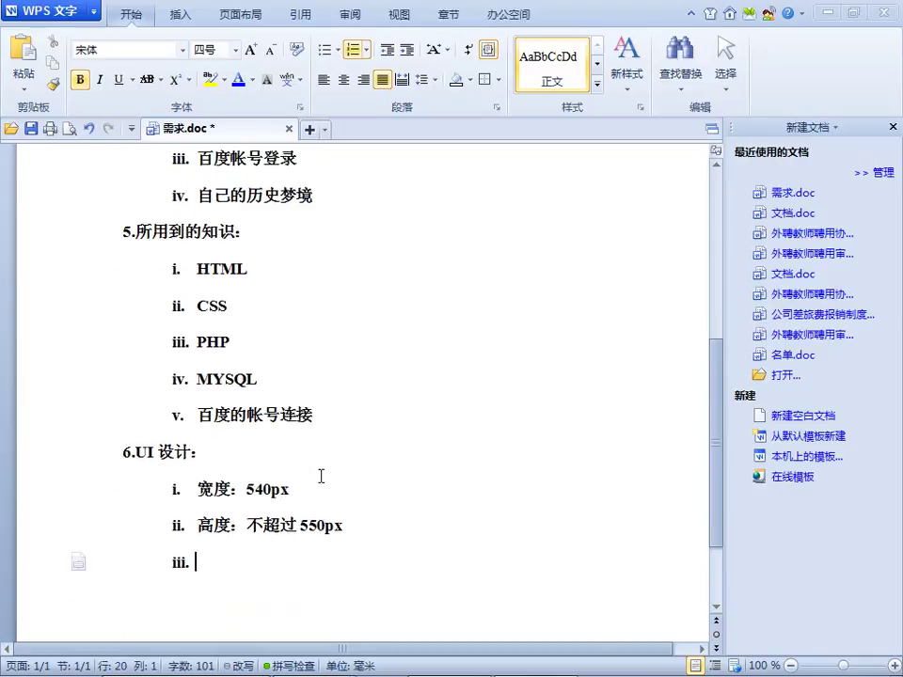
scroll(298, 494, down, 1)
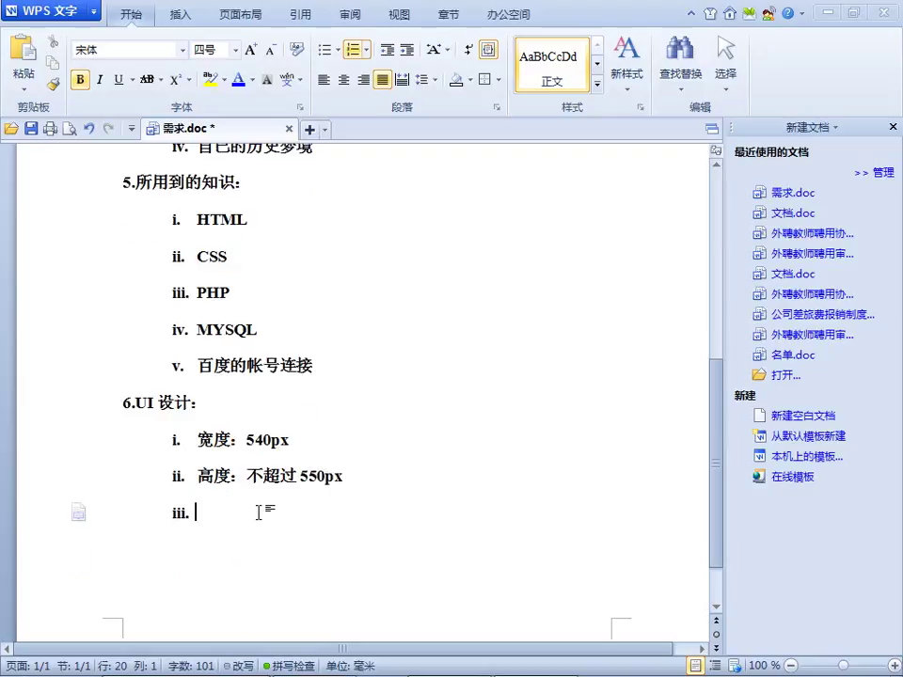
text(dn)
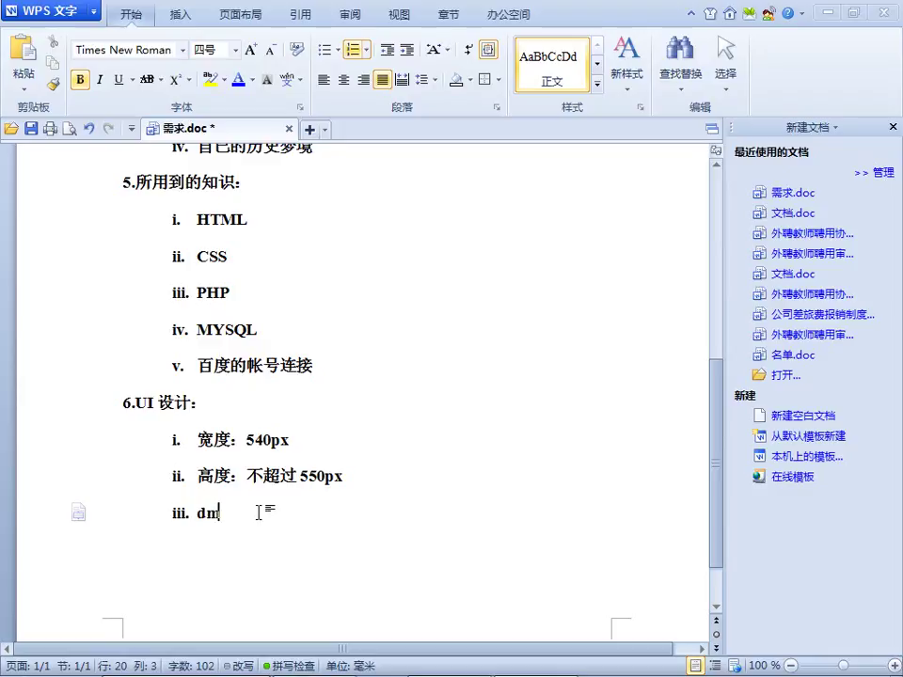
key(BackSpace)
key(BackSpace)
text(dmdm)
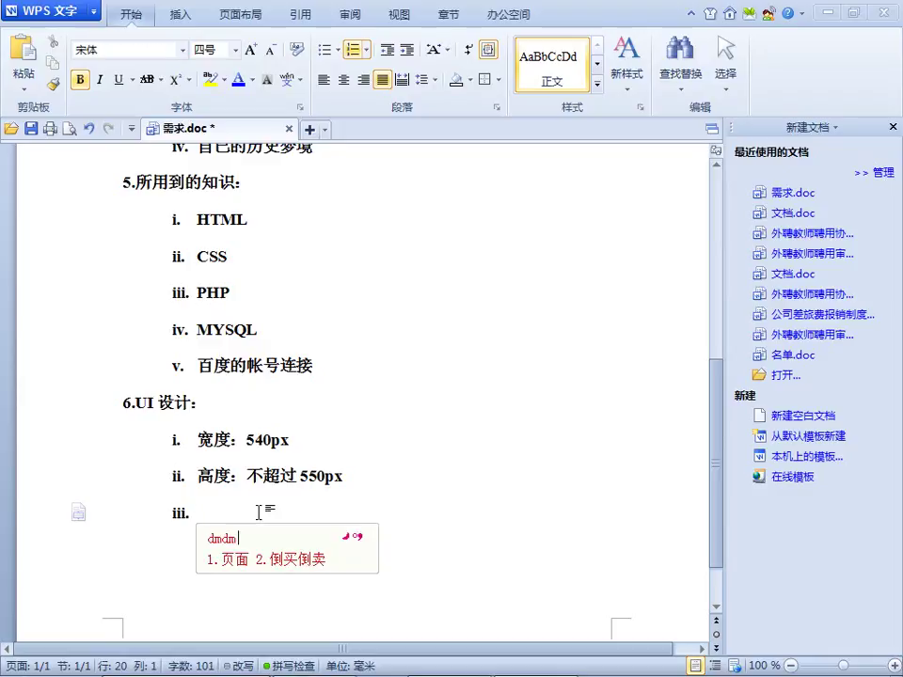
key(space)
text(meiguan)
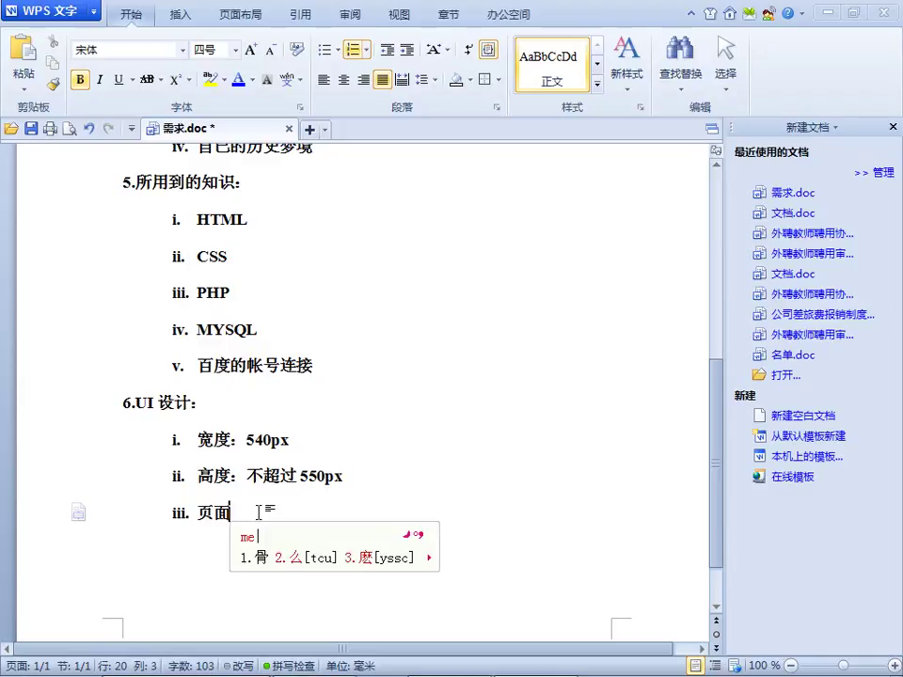
key(space)
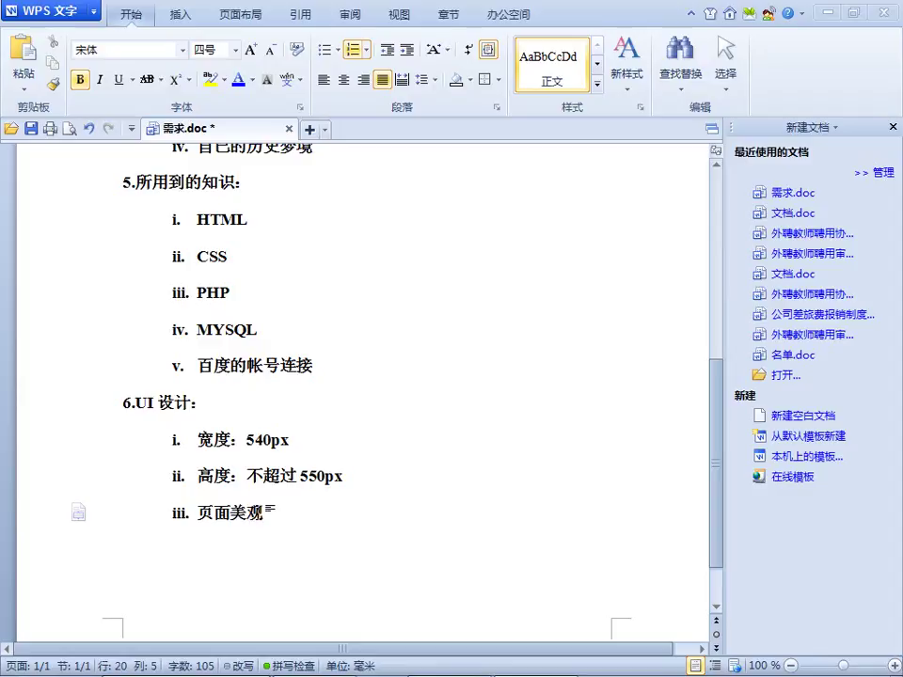
scroll(359, 439, up, 5)
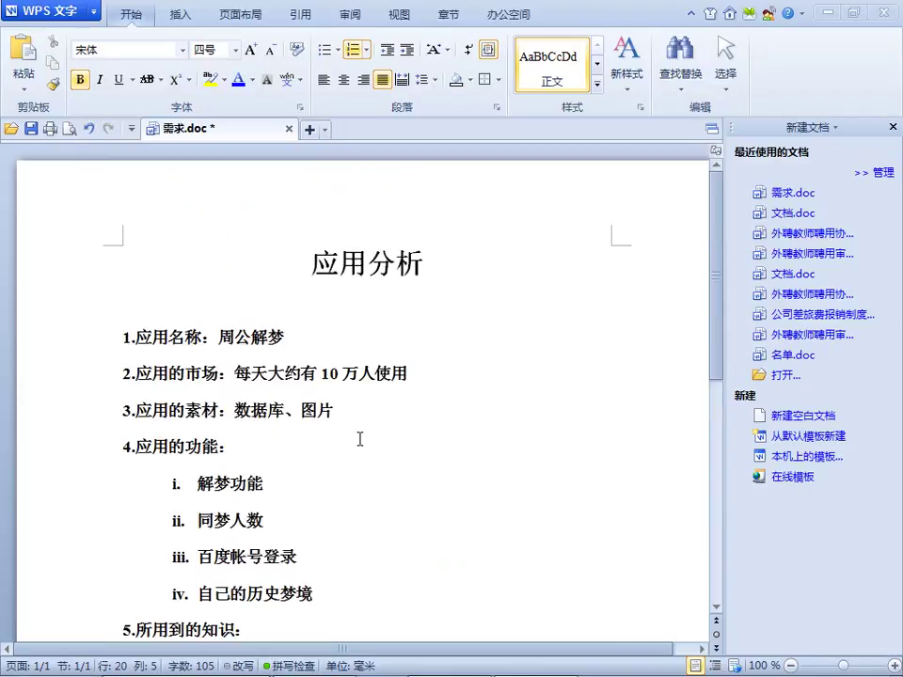
scroll(359, 439, down, 7)
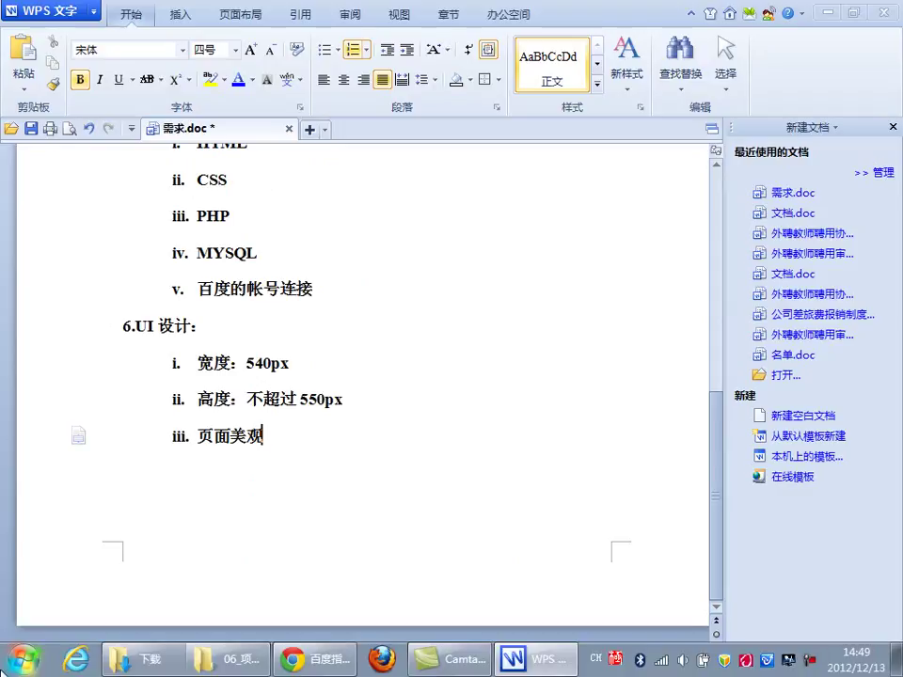
Switch to Paint (画图) and enlarge its blank canvas to about 1012 × 582 pixels.
click(24, 658)
click(48, 581)
scroll(98, 405, down, 6)
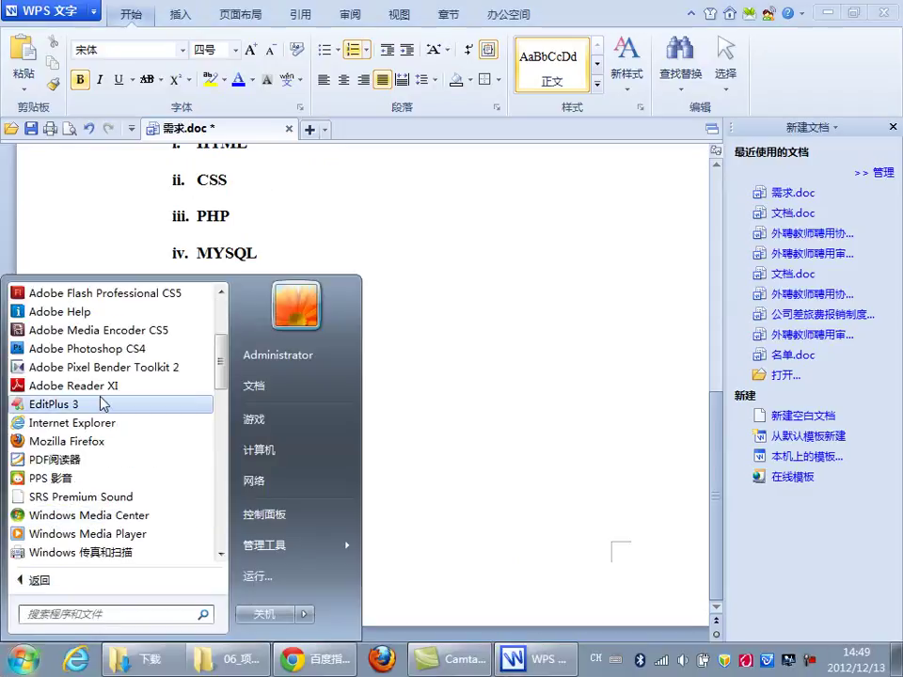
scroll(99, 414, down, 8)
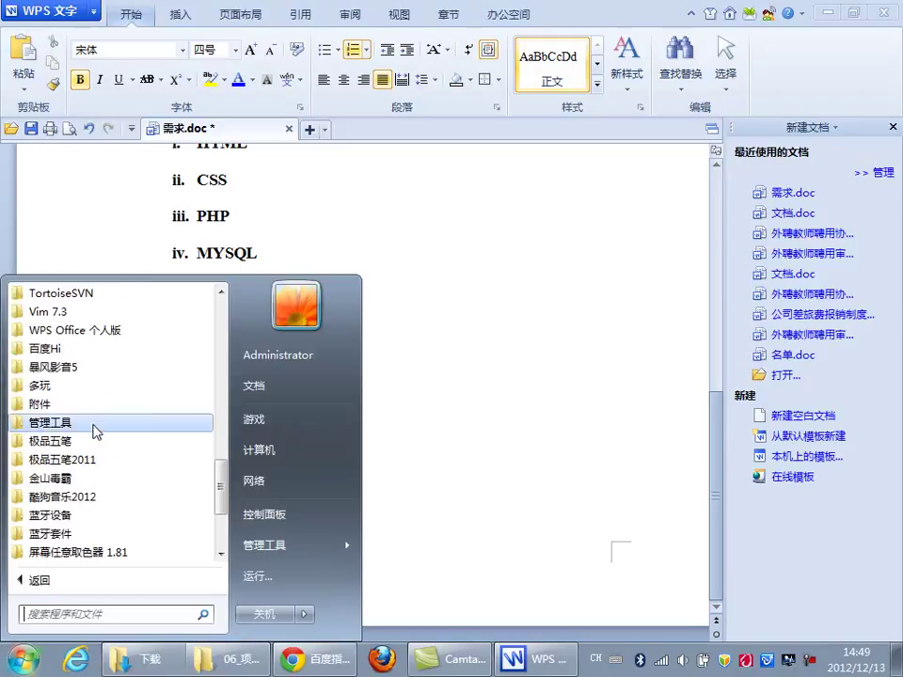
click(60, 405)
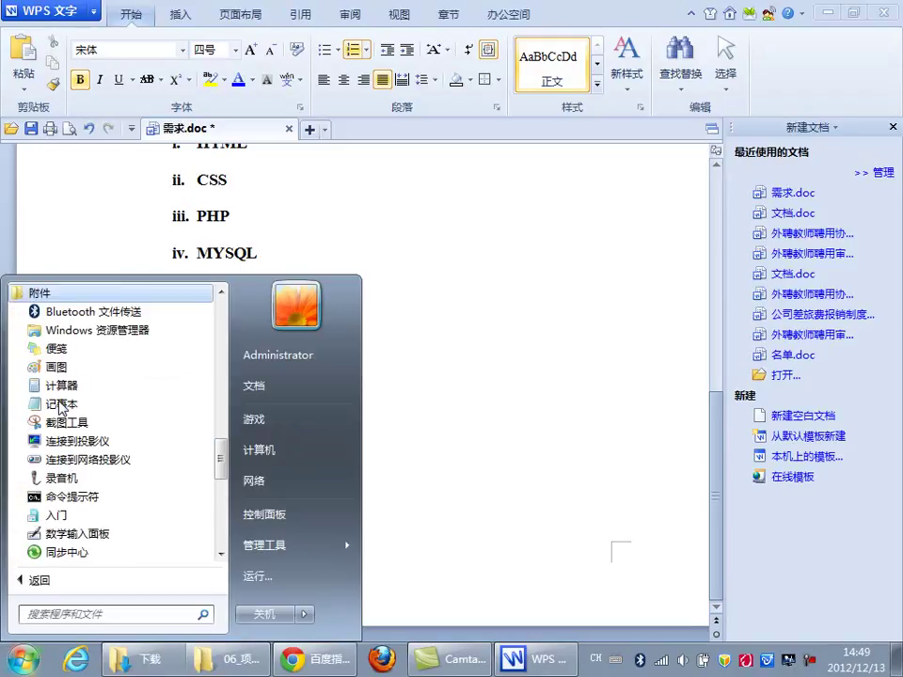
click(56, 367)
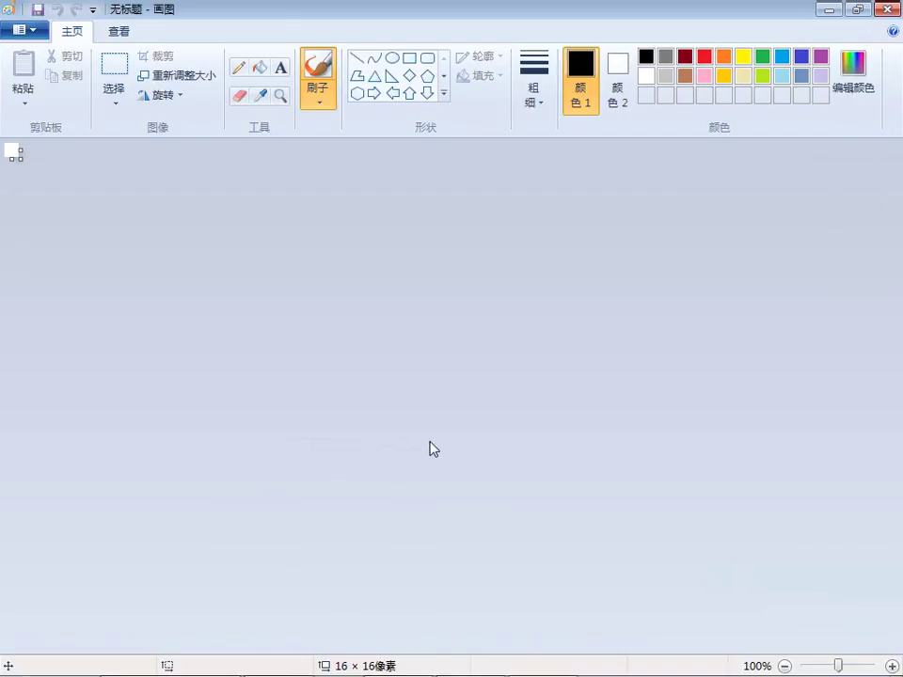
drag(20, 160, 902, 676)
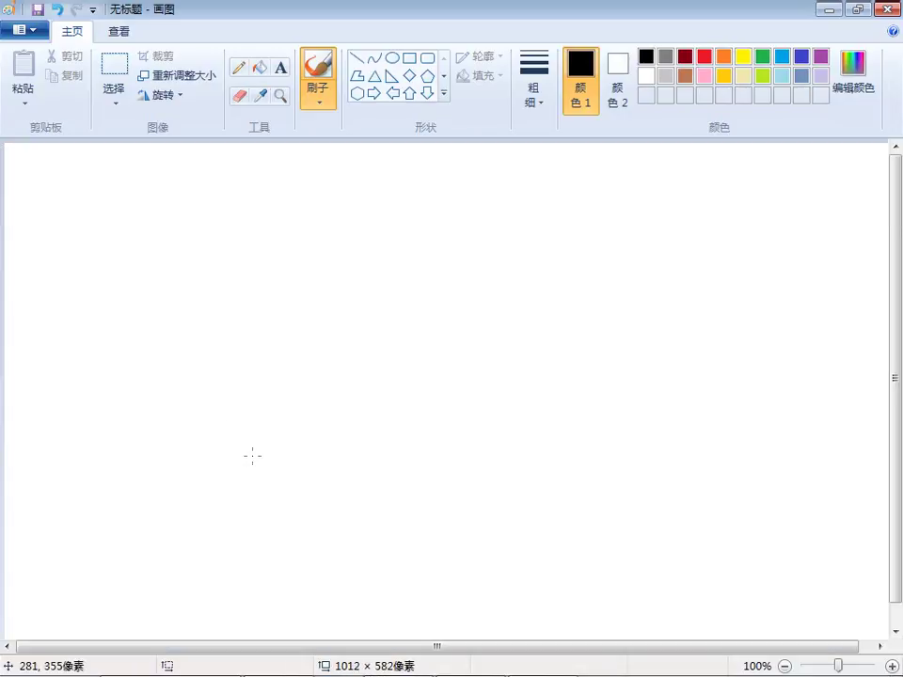
Draw a tall rectangle about 77 × 223 px near the canvas middle and label it 查询梦境 in a narrow text box inside.
click(409, 58)
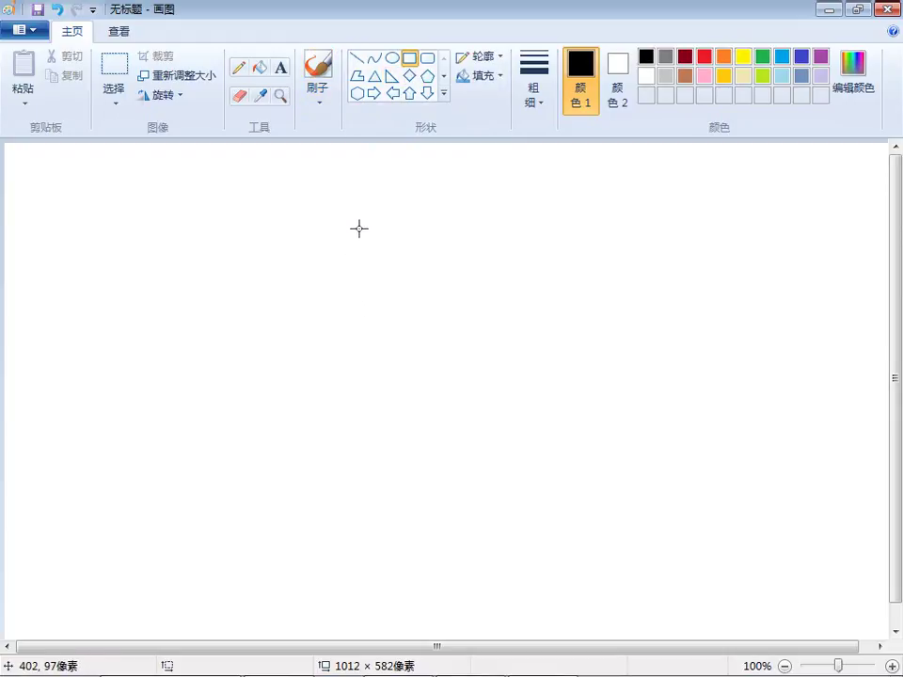
drag(342, 273, 409, 469)
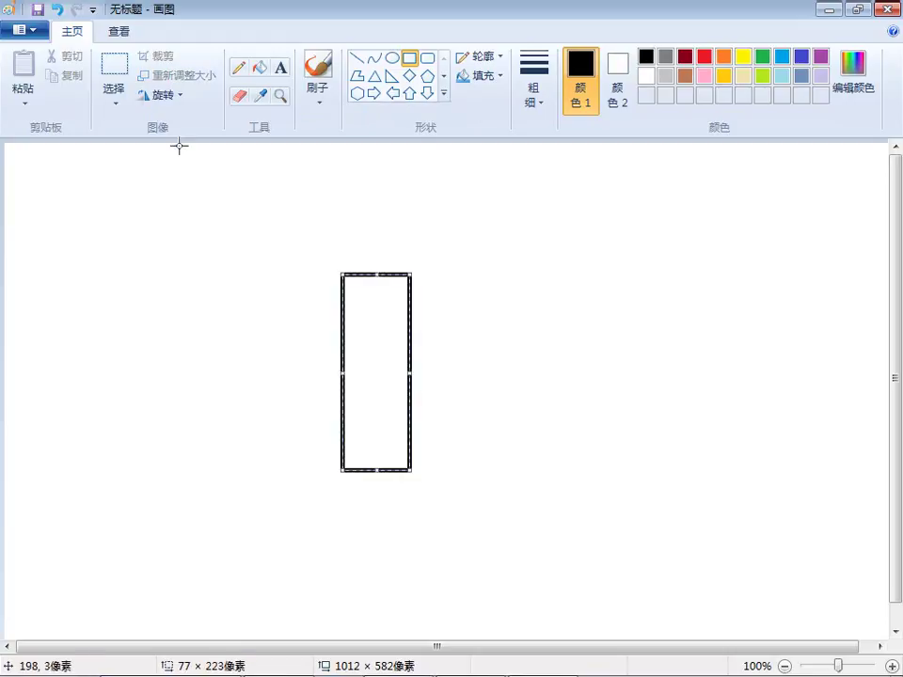
click(281, 70)
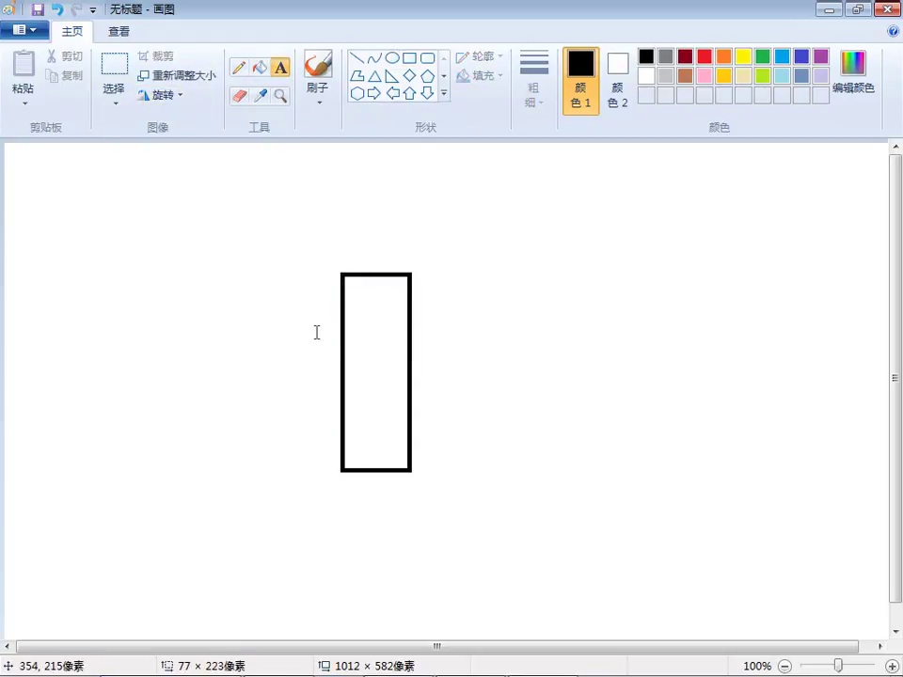
drag(358, 309, 397, 446)
drag(486, 379, 396, 379)
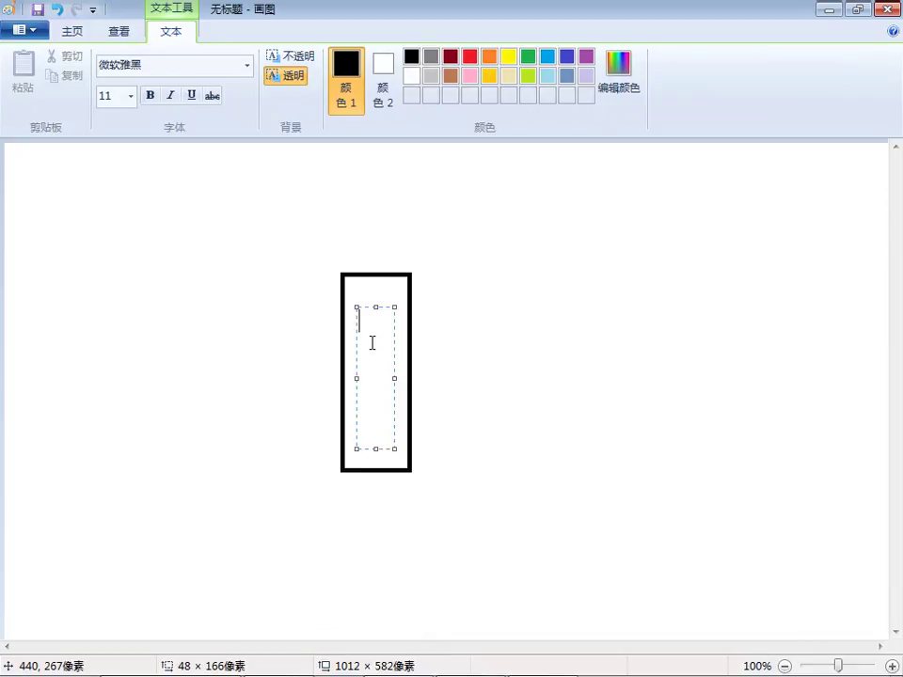
text(sj)
key(space)
key(Return)
text(mengj)
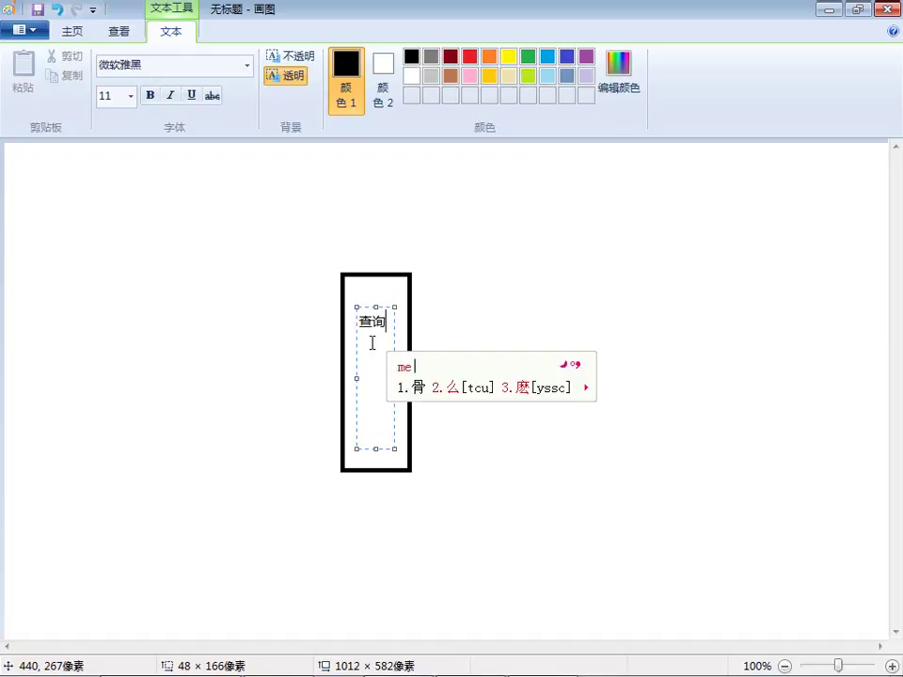
text(2)
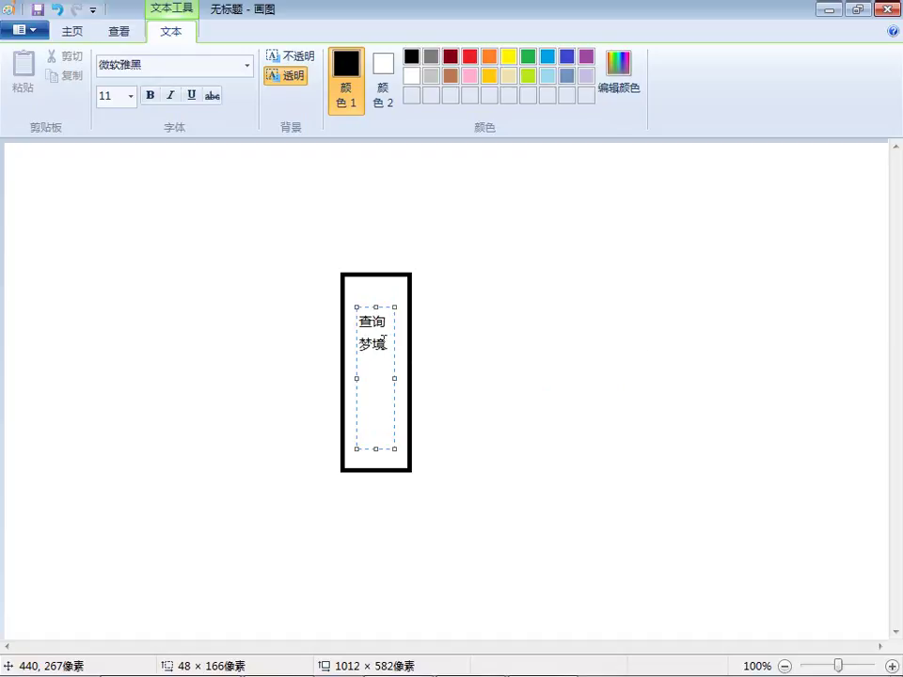
Set the whole 查询梦境 label to font size 18 and commit the text.
key(ctrl+a)
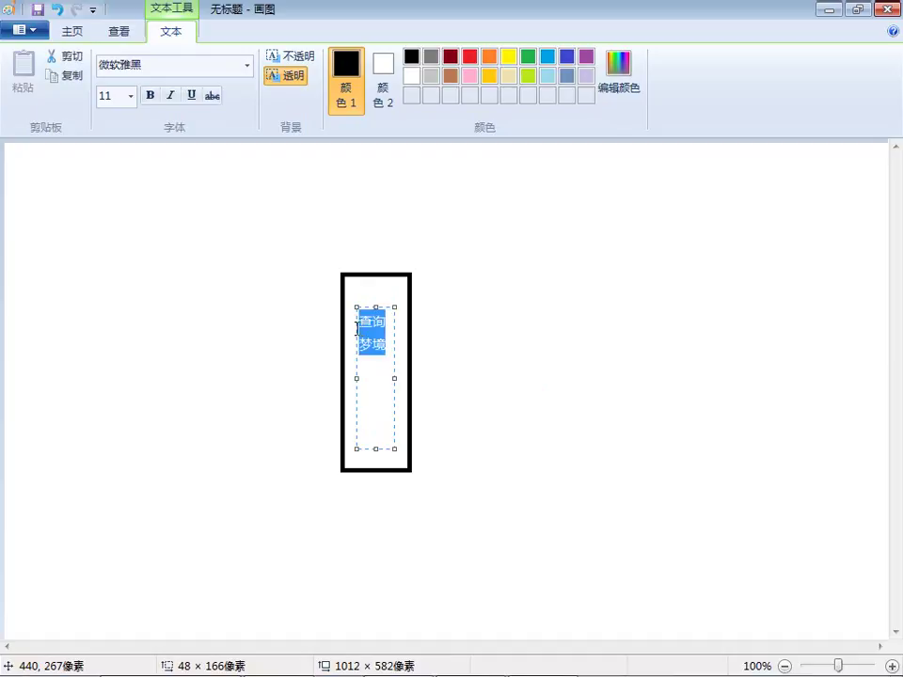
click(131, 96)
click(100, 308)
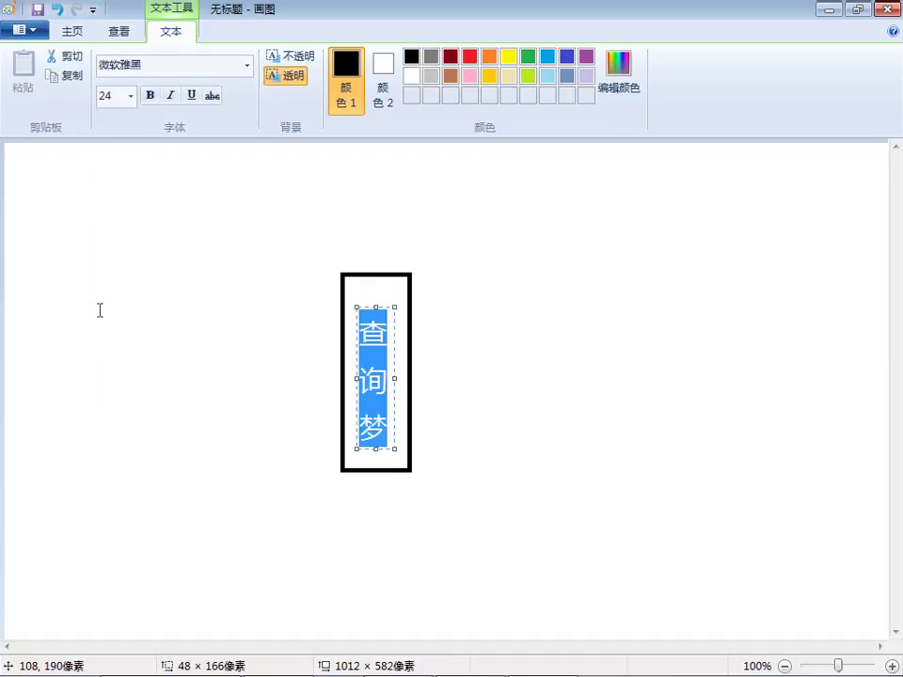
click(131, 96)
click(110, 252)
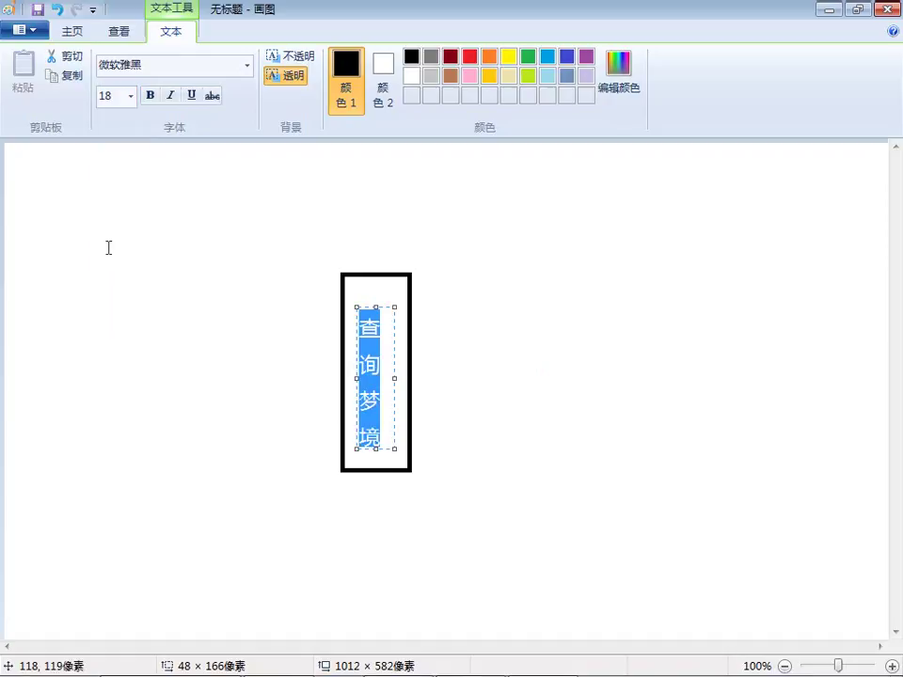
click(691, 404)
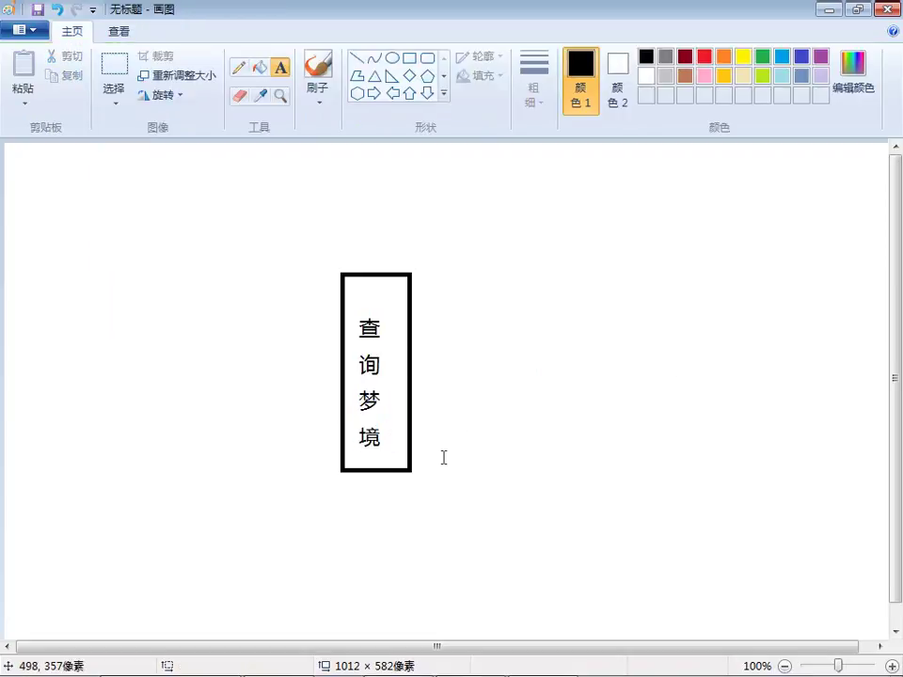
Draw a rectangle about 53 × 150 px to the upper right of the 查询梦境 box and label it 同梦人数 at font size 11.
click(409, 57)
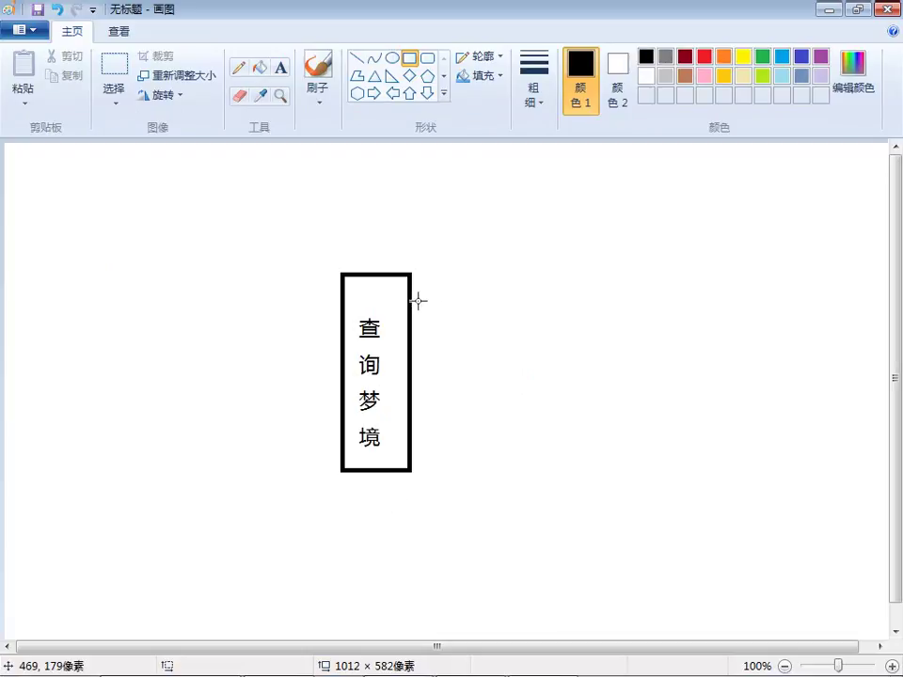
drag(487, 205, 534, 337)
click(281, 69)
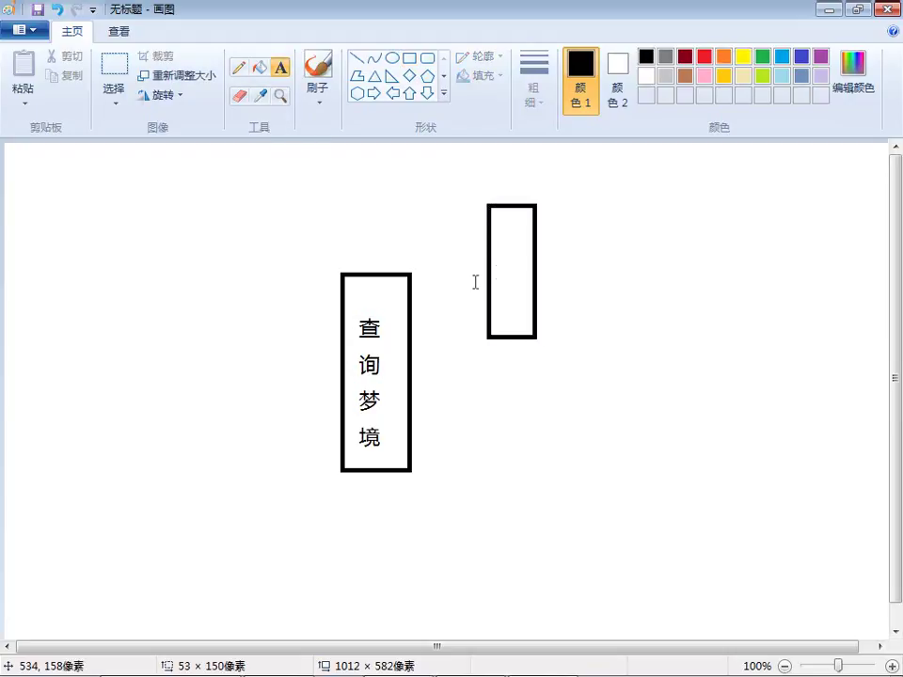
click(499, 211)
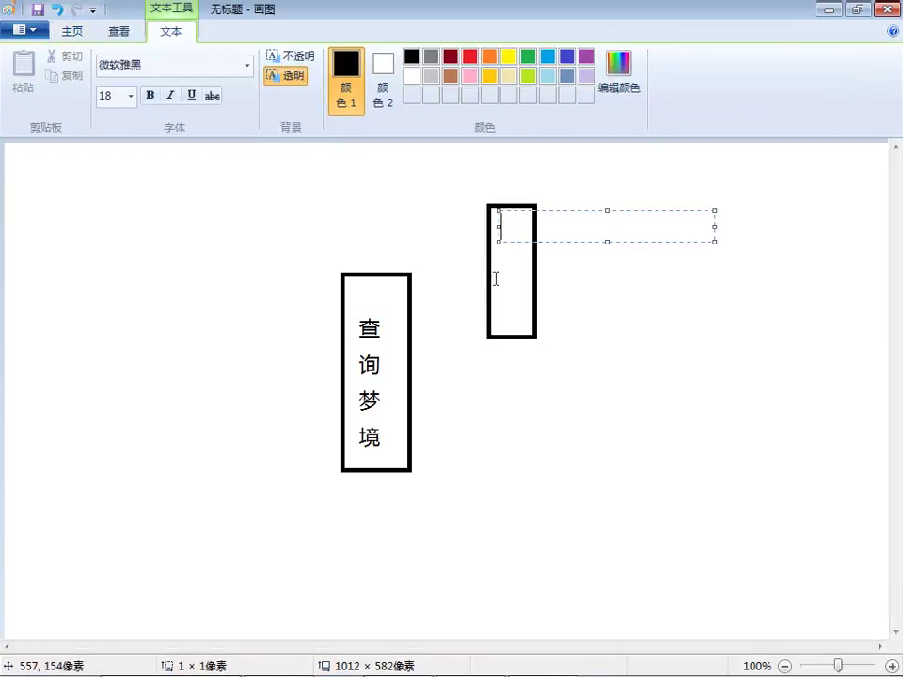
drag(715, 241, 518, 324)
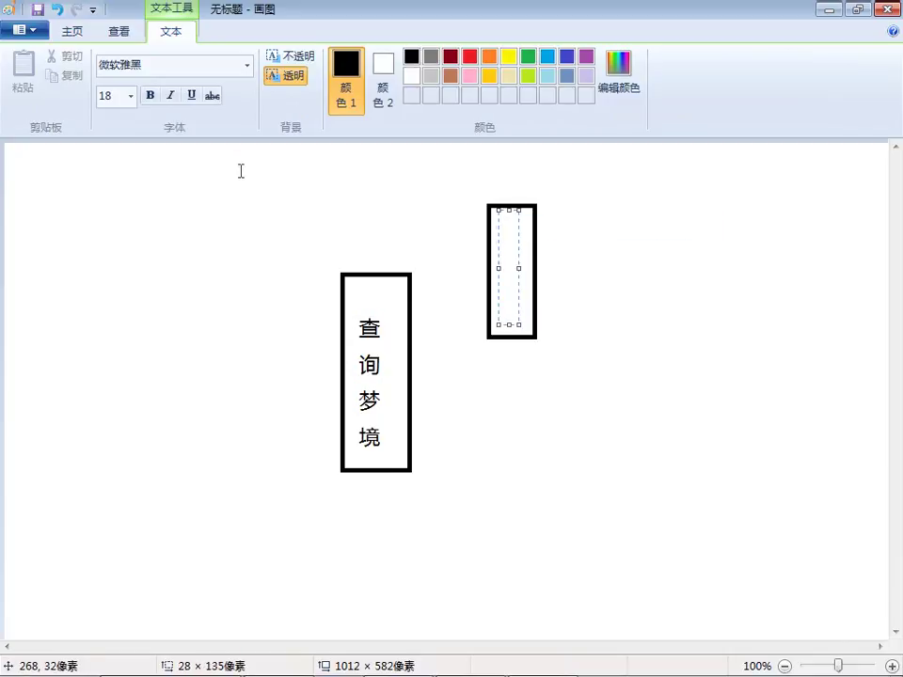
click(132, 100)
click(124, 177)
text(同梦)
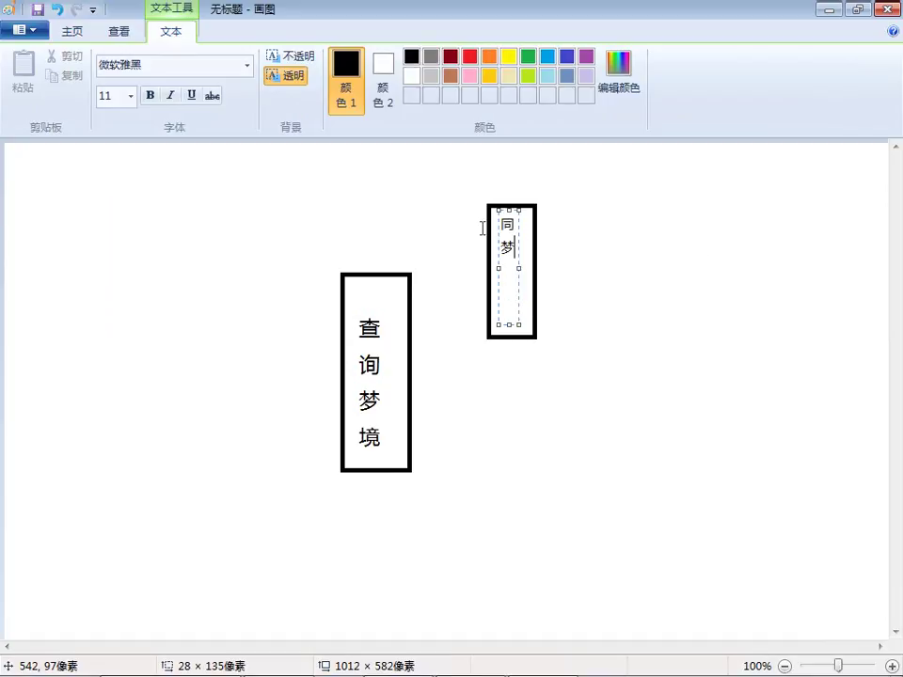
text(人ovt)
key(space)
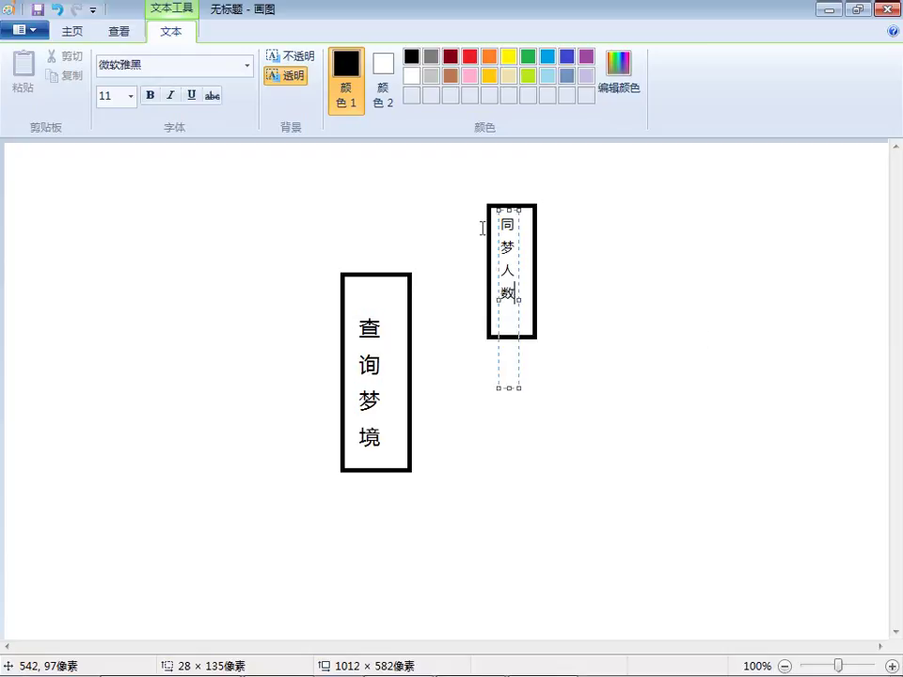
click(474, 480)
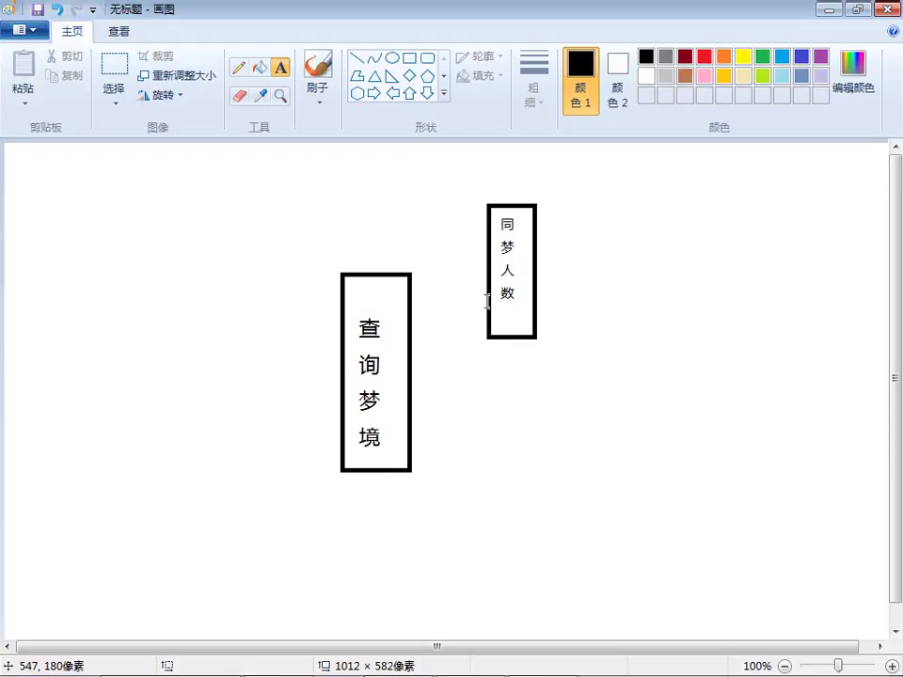
Draw a rectangle about 59 × 184 px below the 同梦人数 box and fit a narrow text box inside it.
click(411, 63)
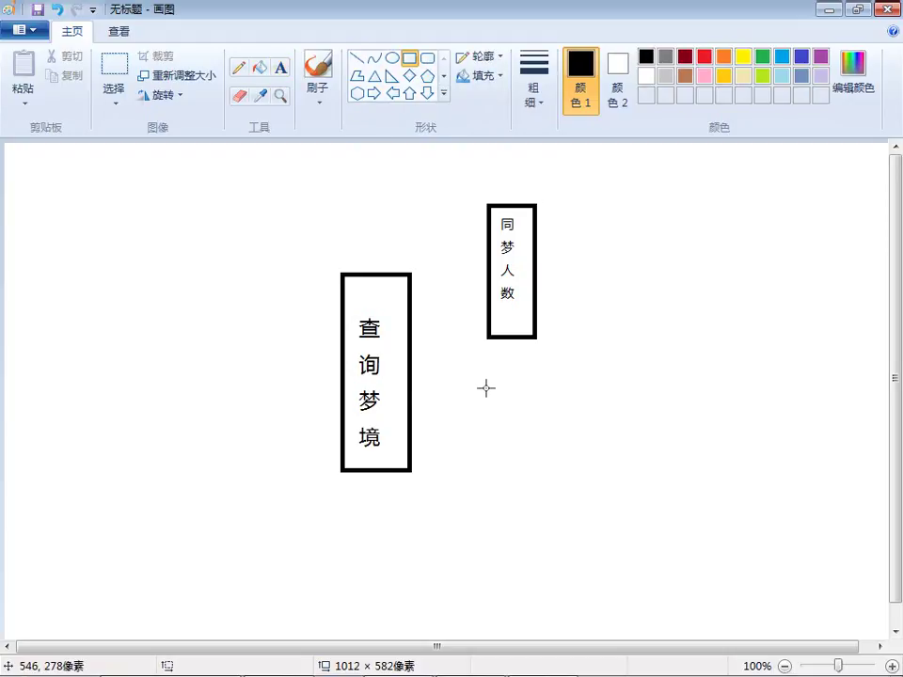
drag(487, 379, 538, 541)
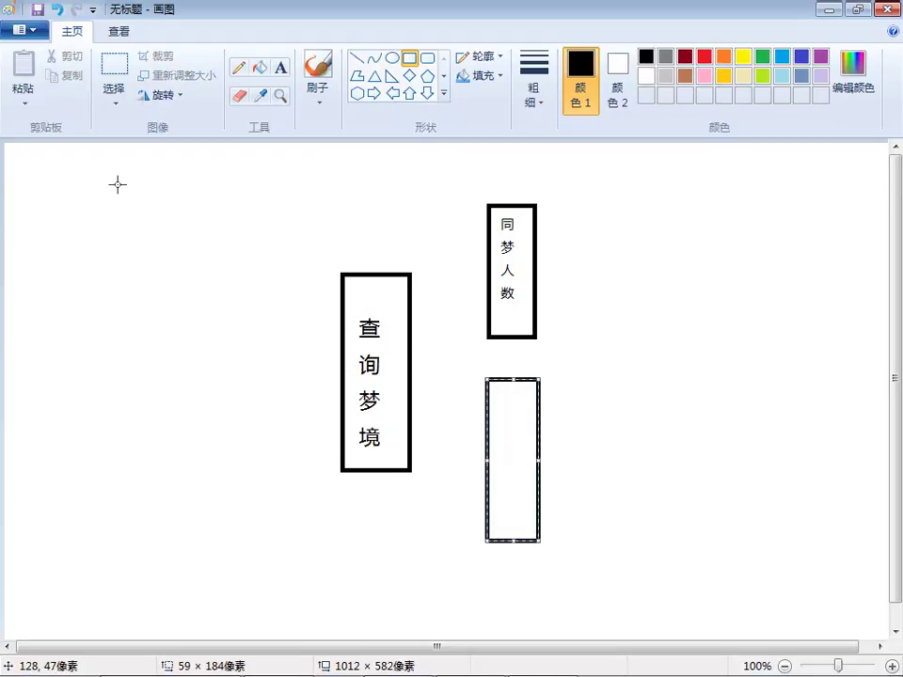
click(280, 66)
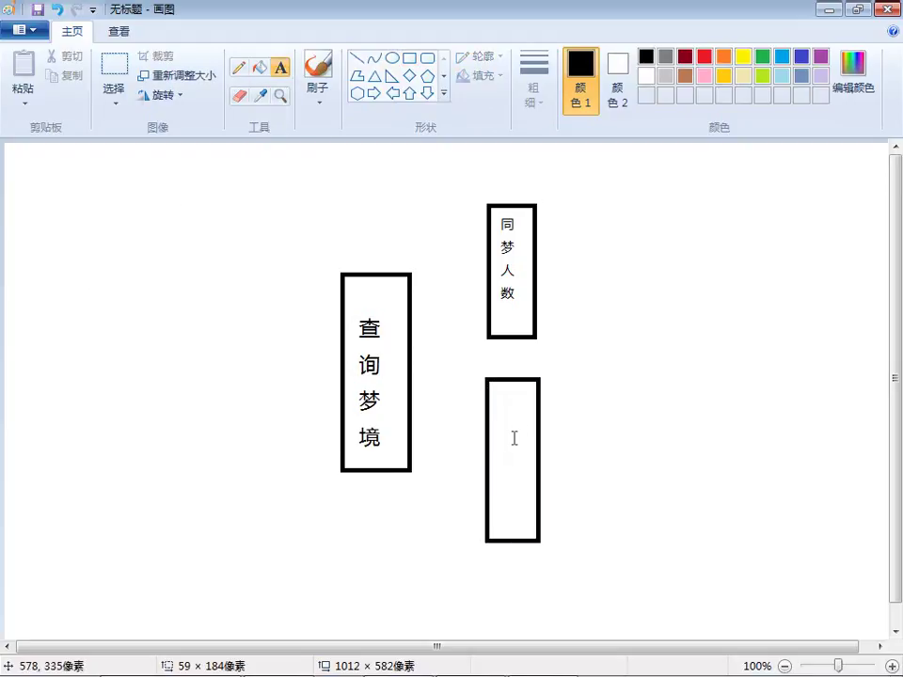
drag(496, 395, 527, 533)
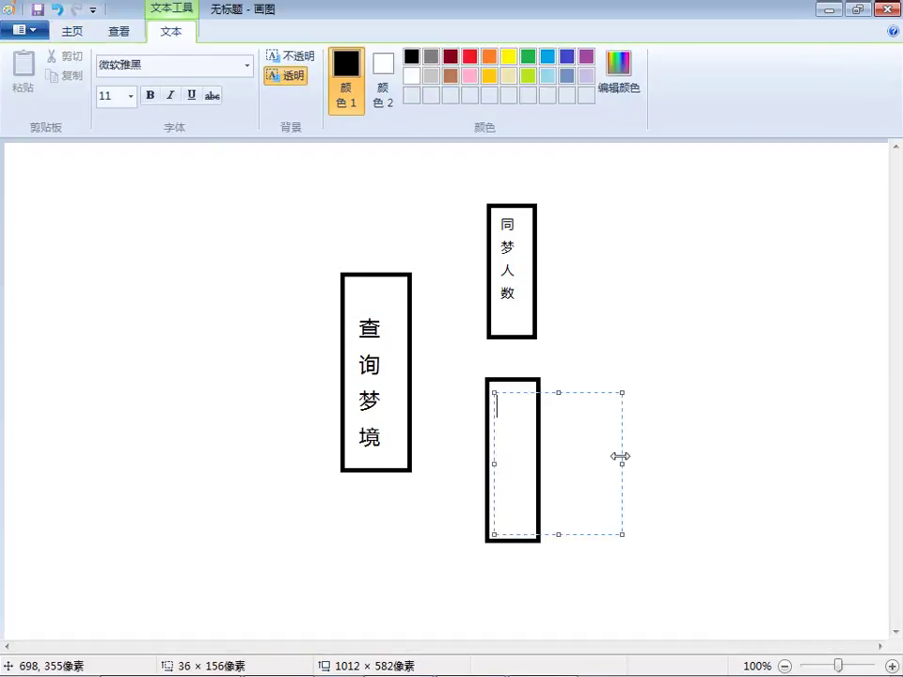
drag(622, 462, 529, 463)
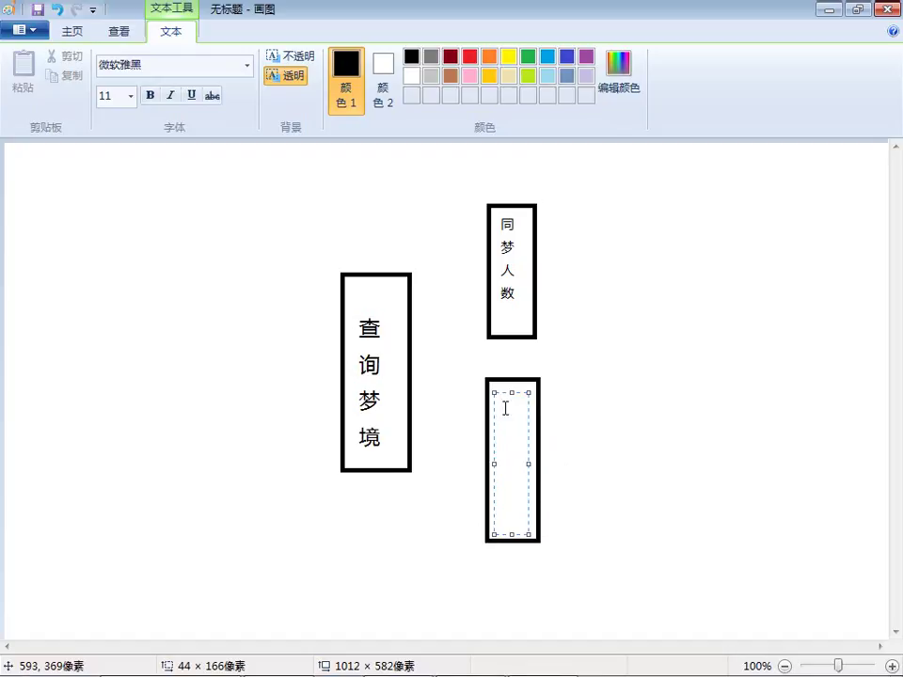
Enter 百度棉帐号连接 as the label of the rectangle below 同梦人数 and commit the text.
text(dj)
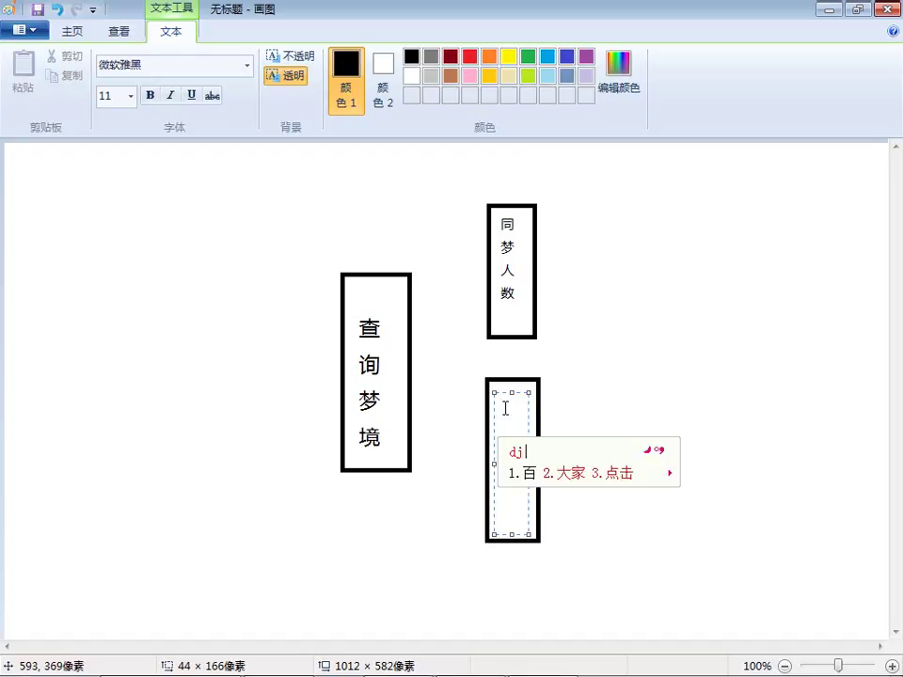
text(ya)
key(space)
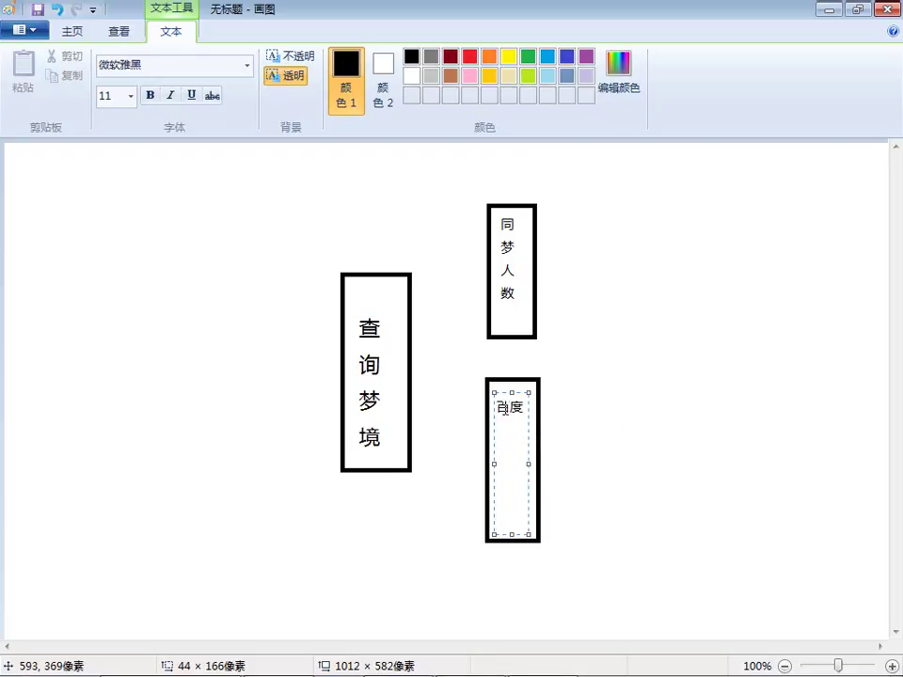
text(mht)
key(space)
key(BackSpace)
key(BackSpace)
text(mht)
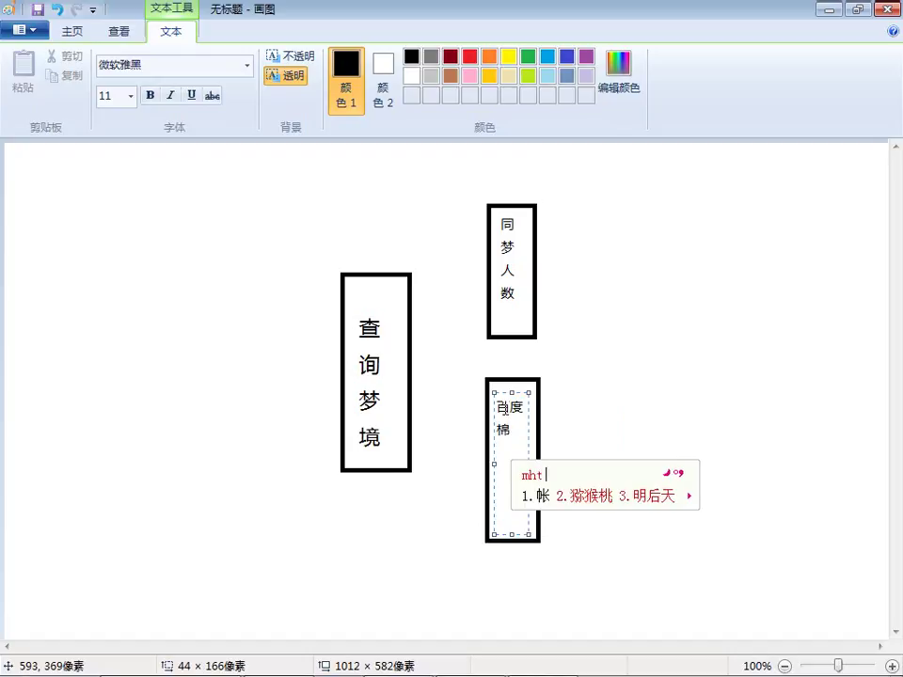
key(space)
text(kgn)
key(space)
text(lianjie)
key(space)
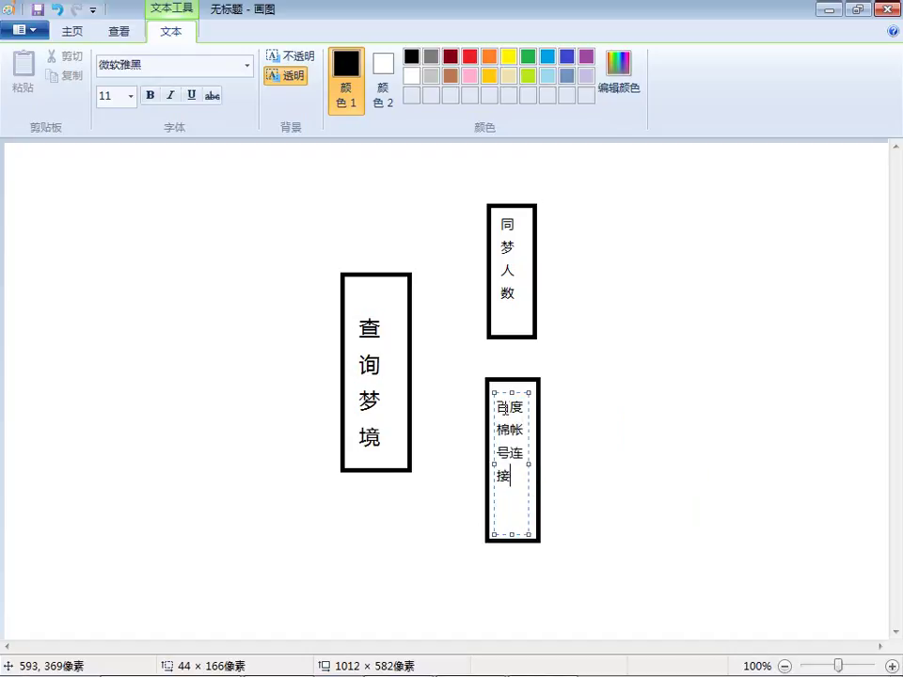
click(449, 451)
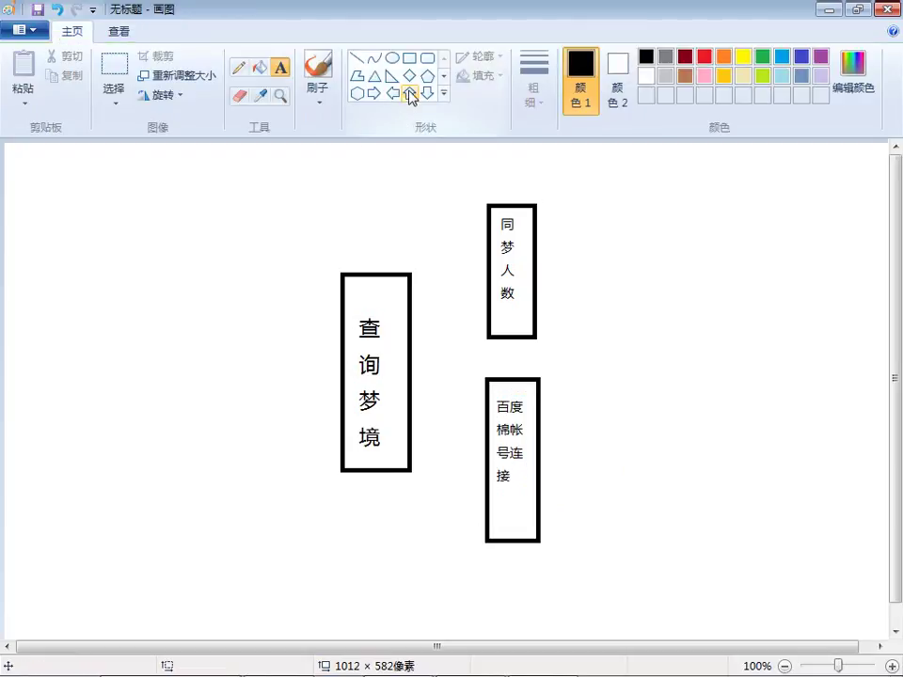
Draw a rectangle about 65 × 188 px beside the 百度棉帐号连接 box and label it 记录用户梦境。 in a text box fitted inside.
click(409, 58)
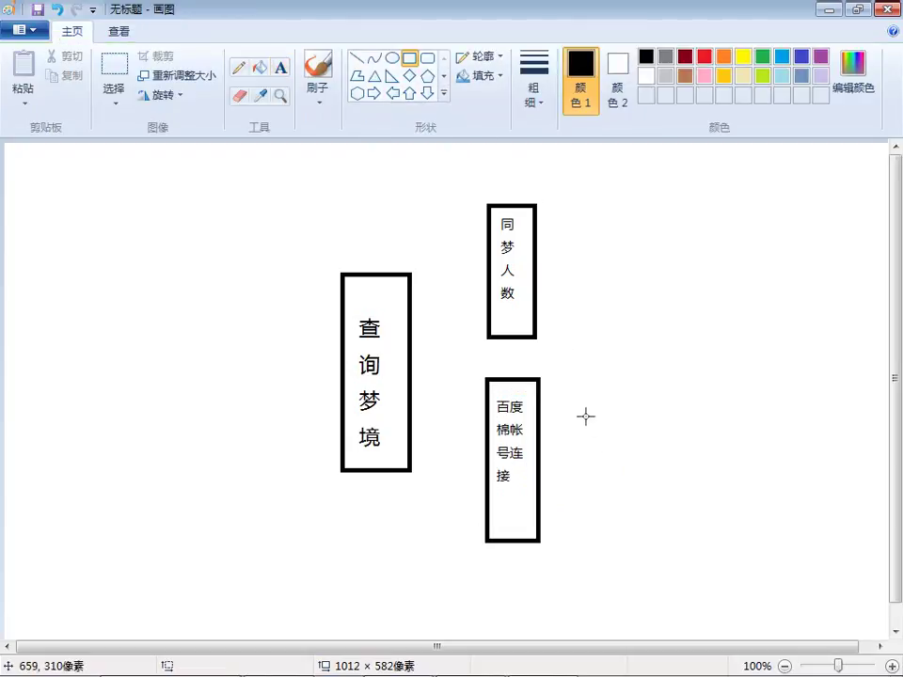
drag(600, 379, 657, 544)
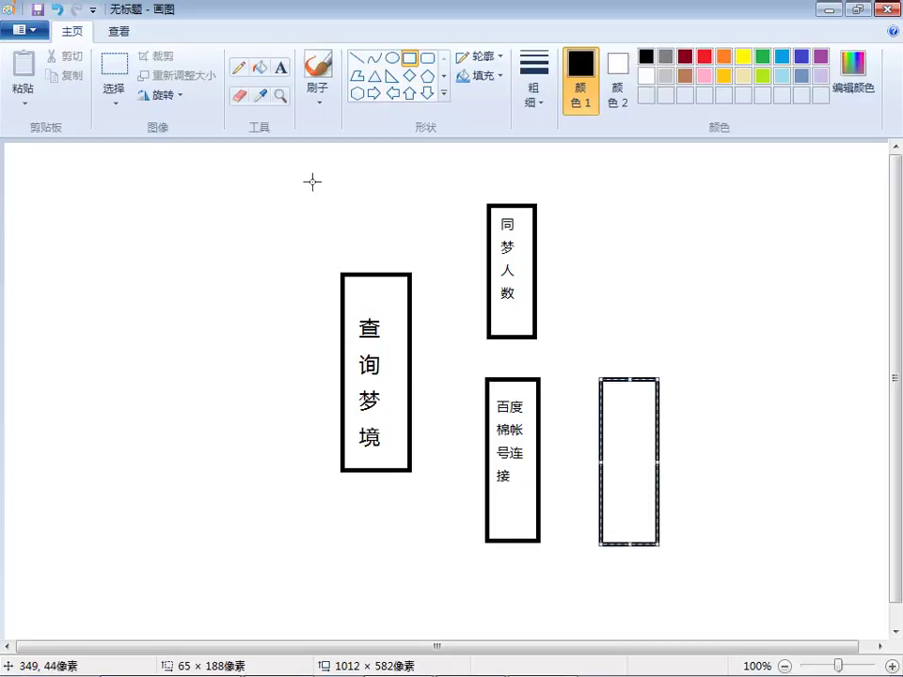
click(281, 68)
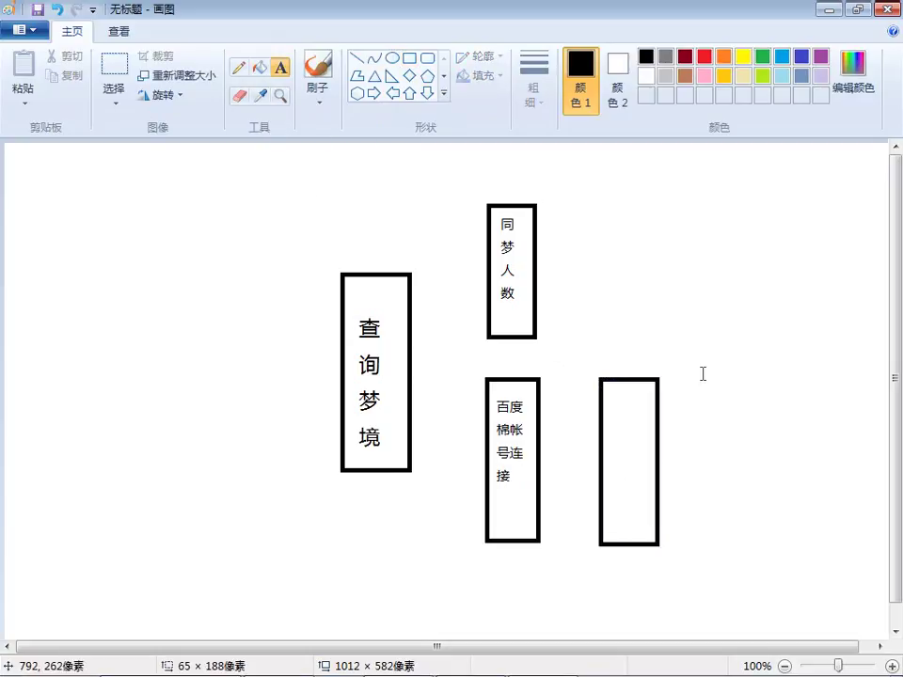
click(608, 395)
drag(672, 418, 670, 532)
drag(736, 459, 650, 458)
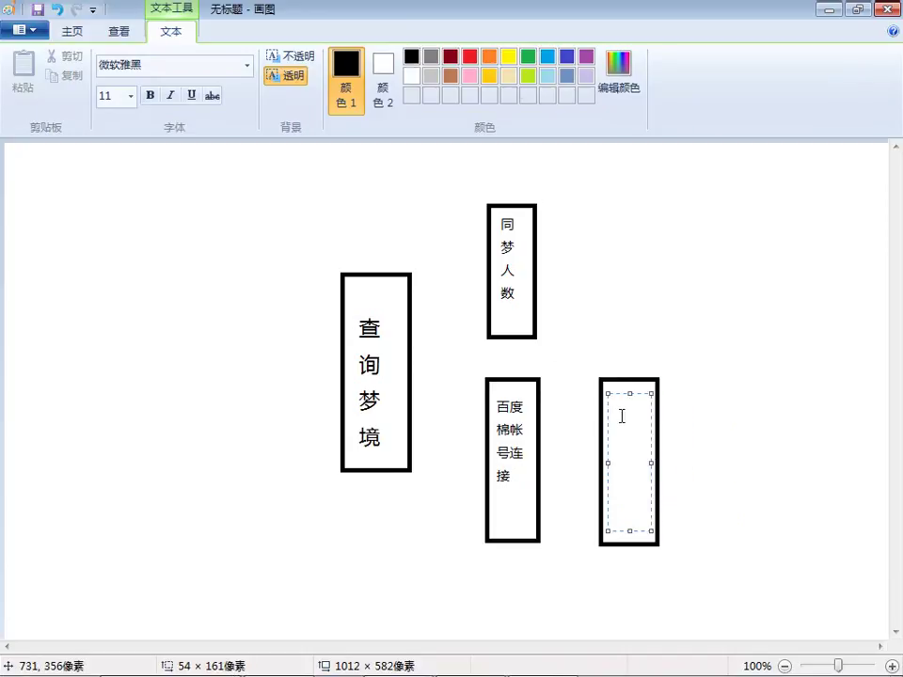
text(记录用户)
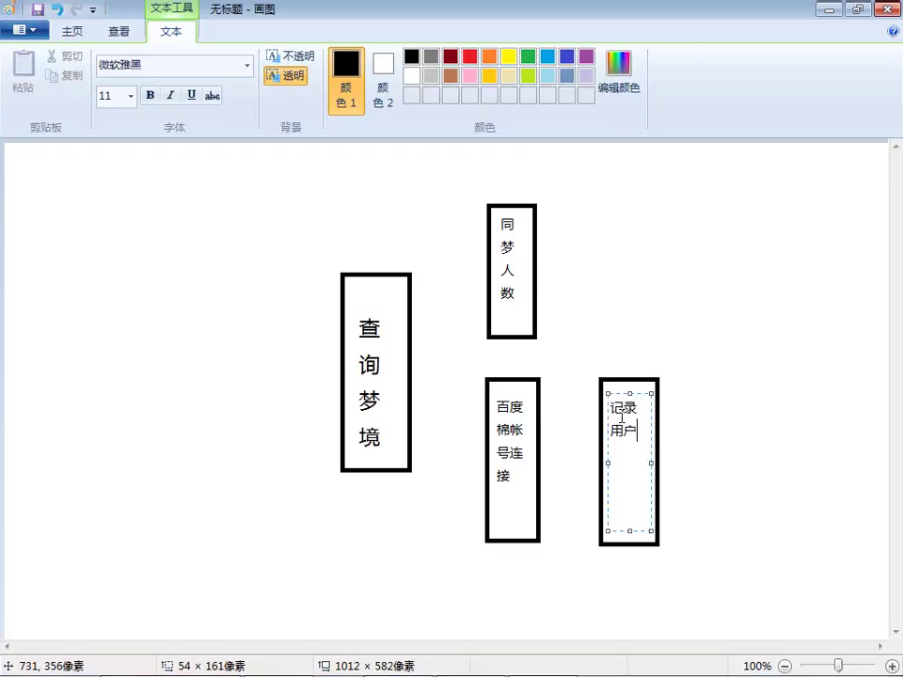
text(梦境。)
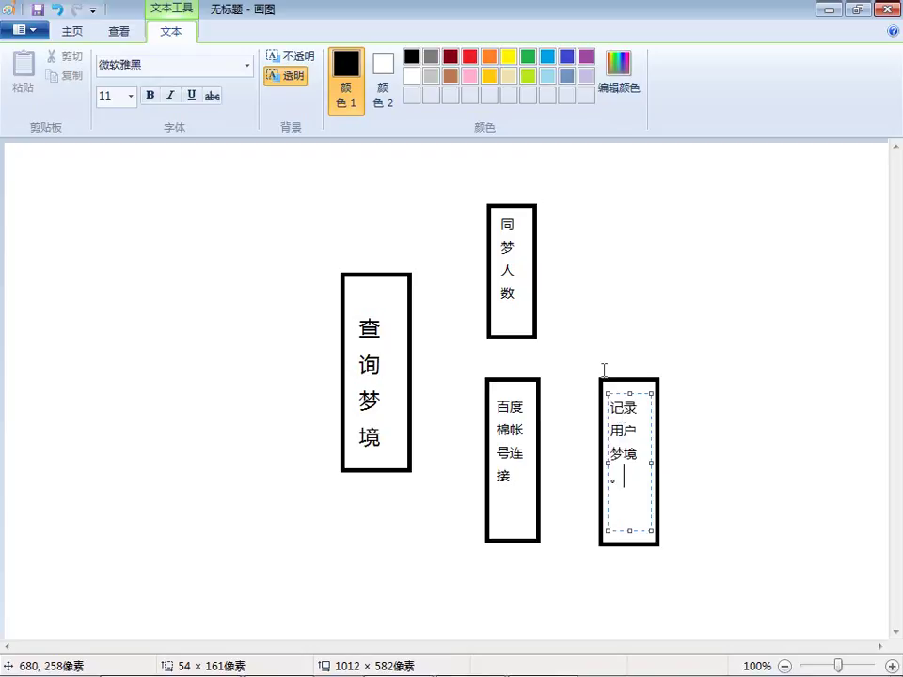
click(594, 328)
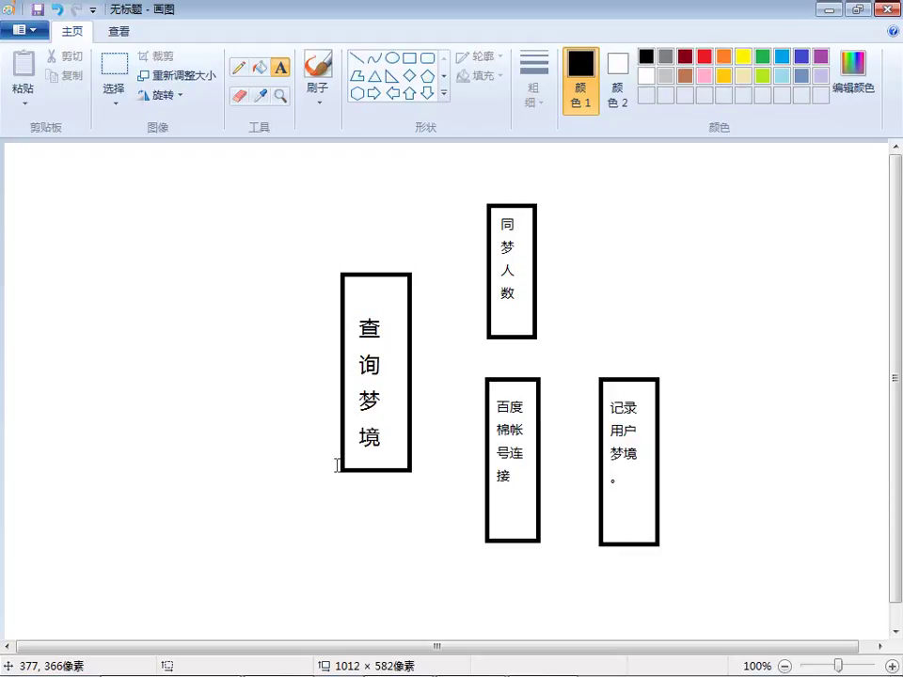
Connect 查询梦境 to 同梦人数 and 百度棉帐号连接, and 百度棉帐号连接 to 记录用户梦境, with straight lines.
click(357, 58)
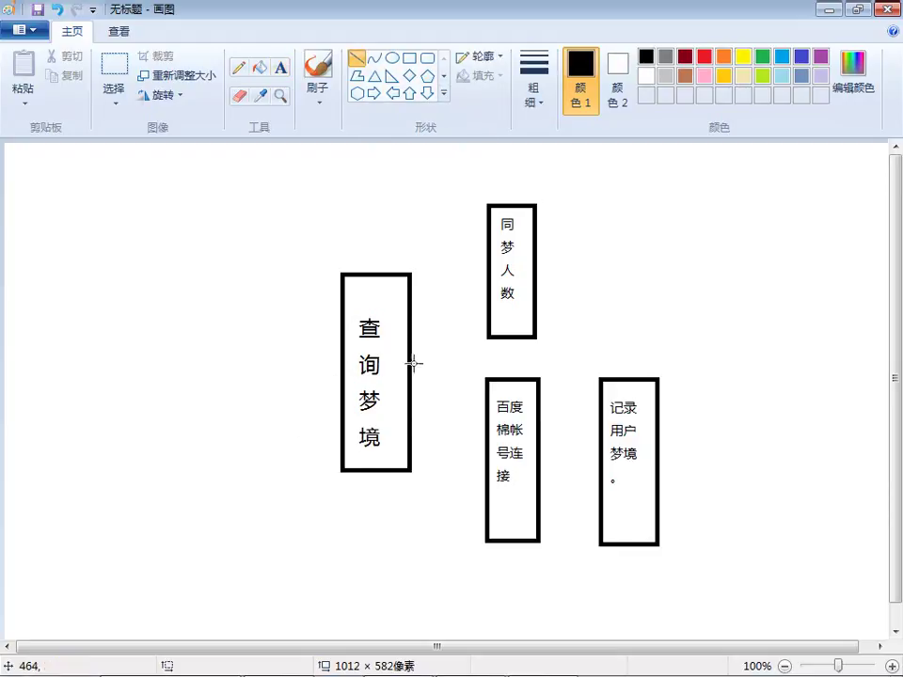
drag(409, 327, 489, 272)
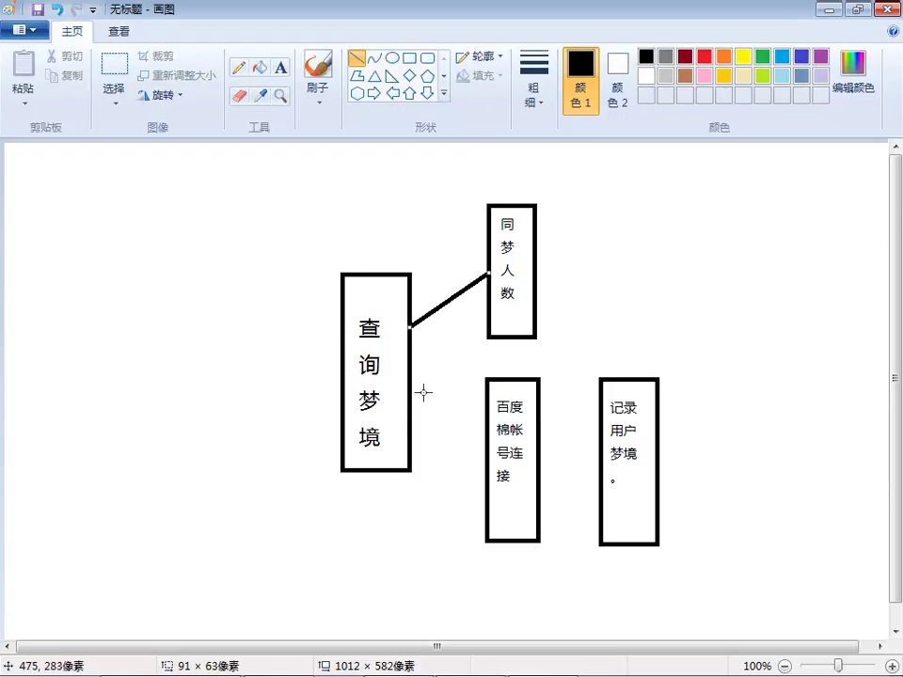
drag(412, 380, 481, 456)
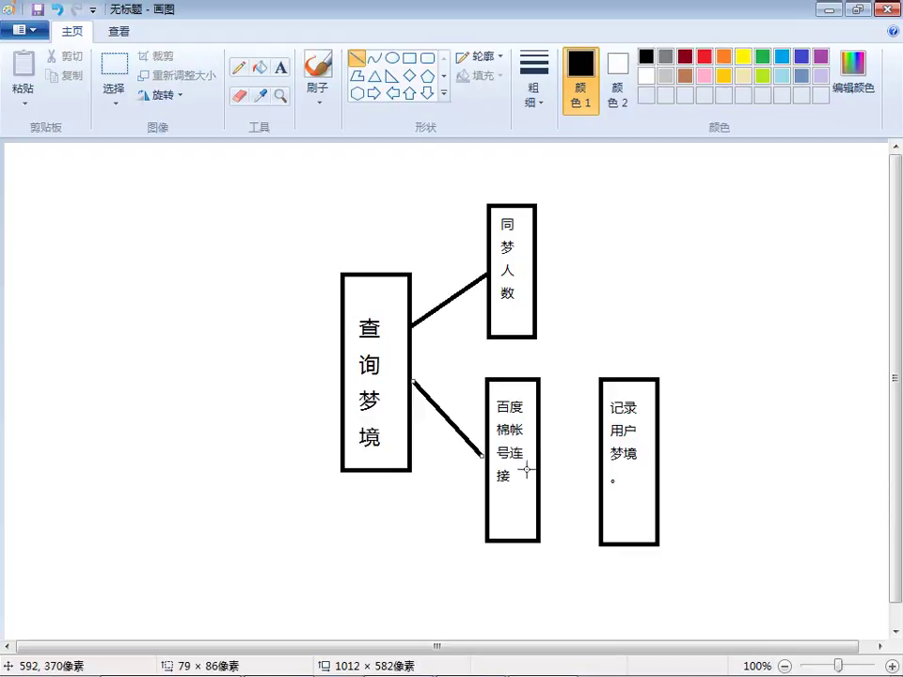
drag(541, 454, 599, 457)
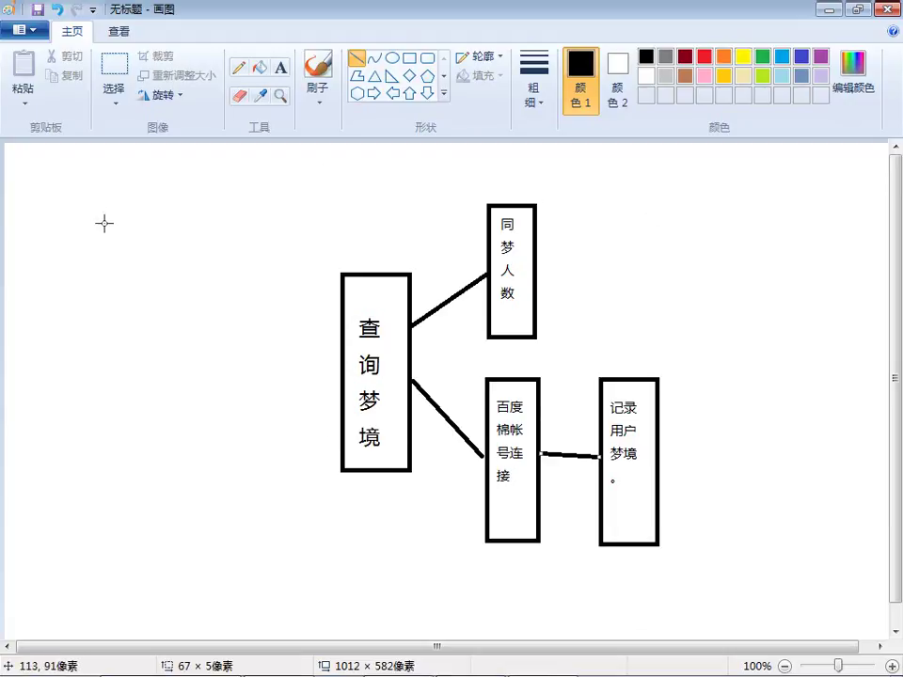
Start saving the diagram and choose the folder 课件\十天\06_项目实战 on drive E: as its location.
click(34, 30)
click(49, 177)
scroll(405, 334, down, 5)
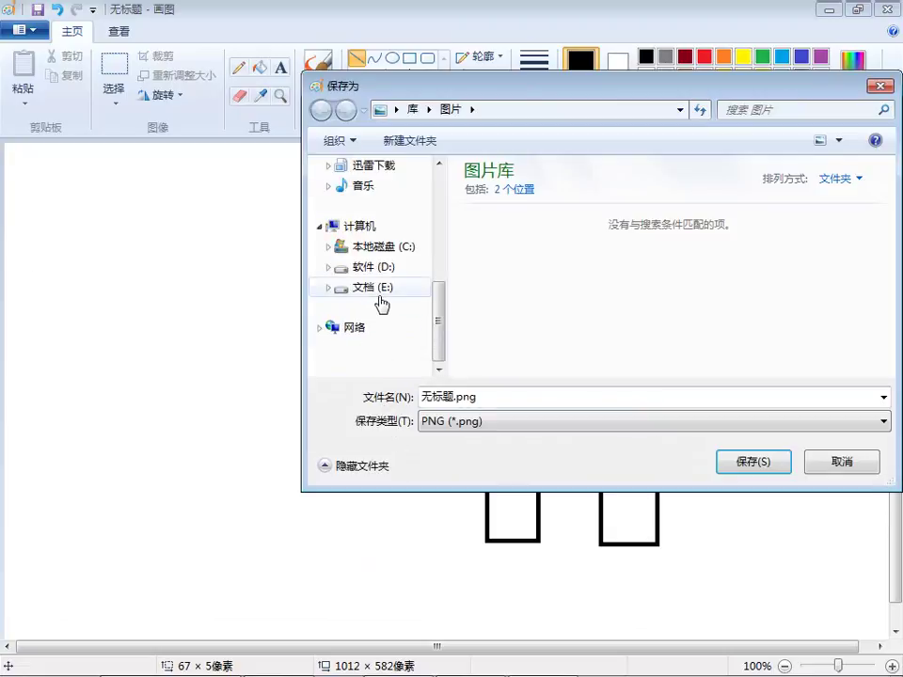
scroll(366, 277, up, 3)
scroll(366, 276, down, 2)
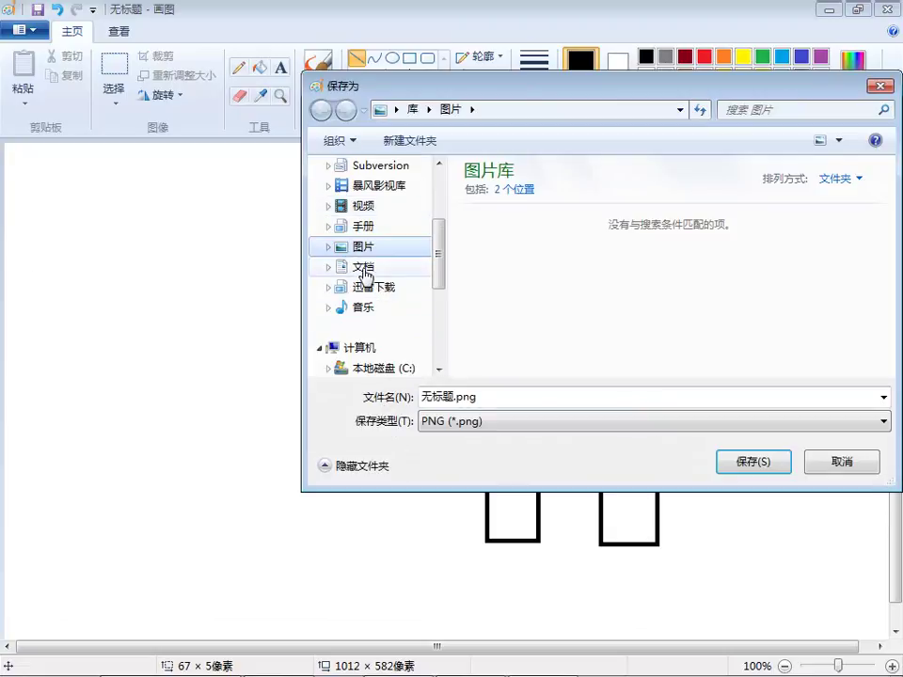
scroll(372, 273, down, 3)
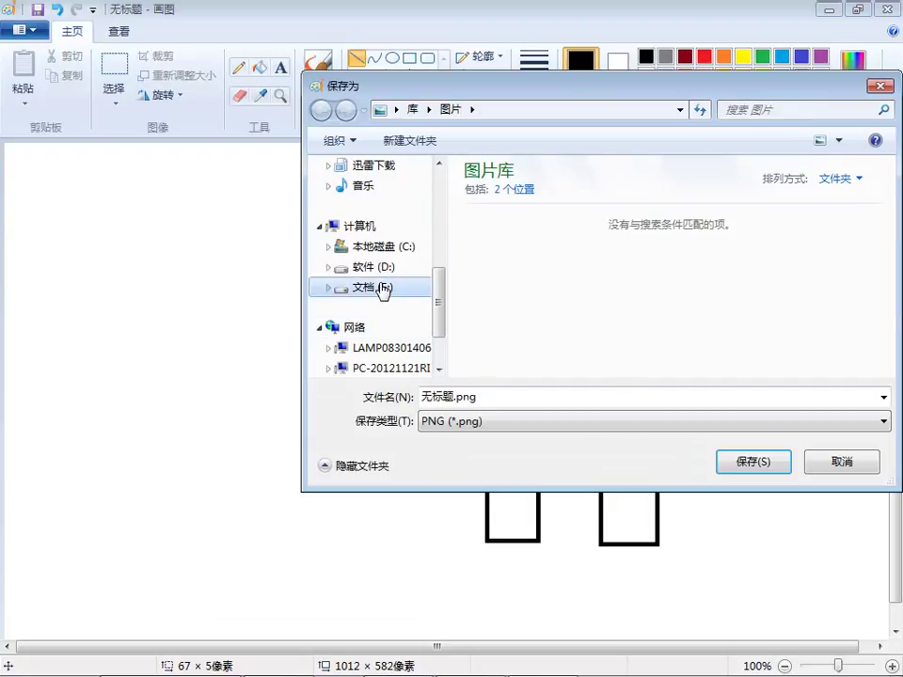
click(381, 288)
double_click(642, 94)
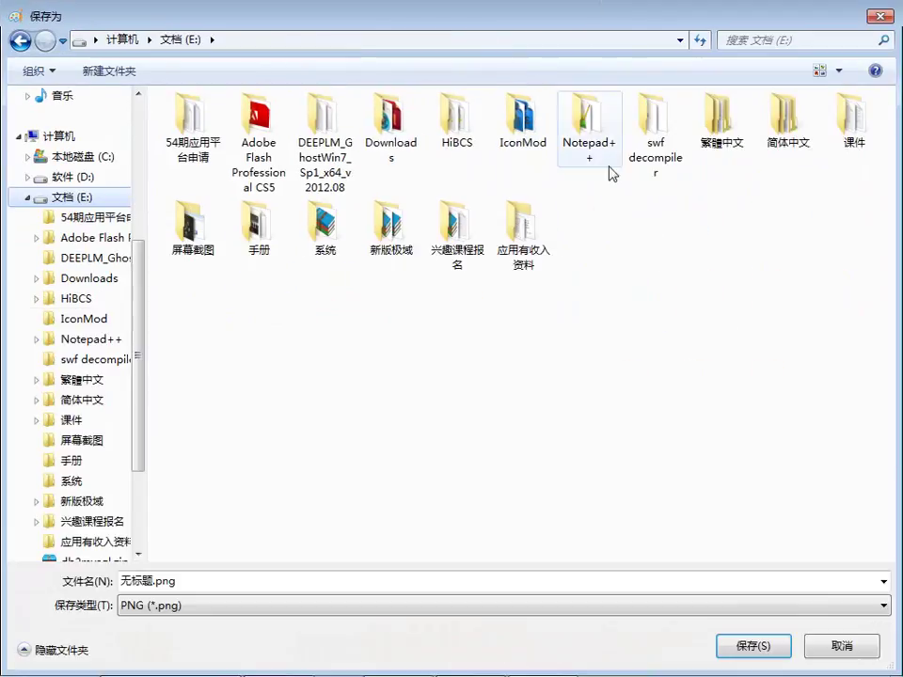
double_click(849, 111)
double_click(508, 155)
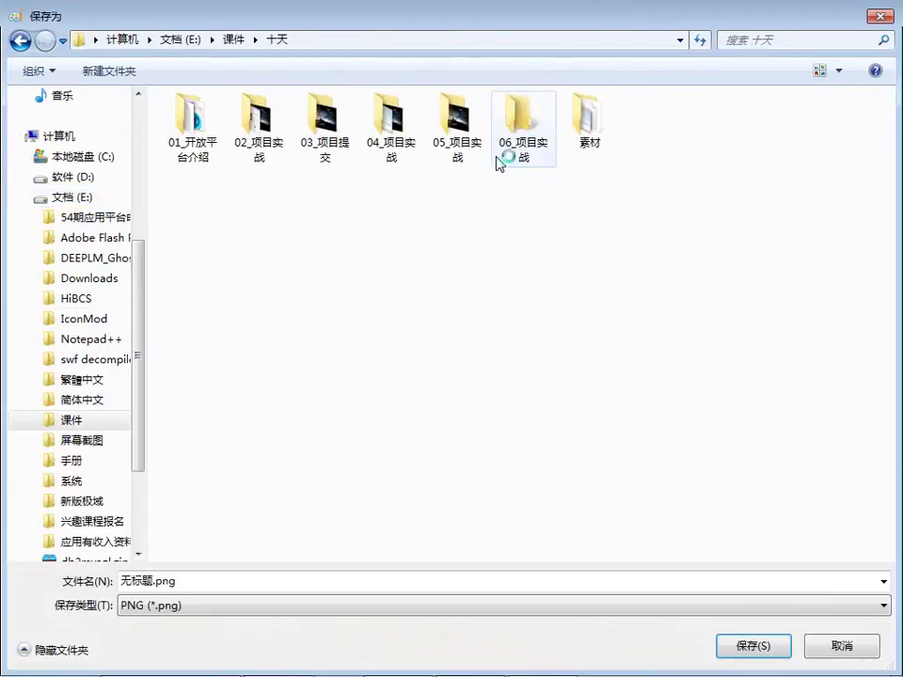
double_click(522, 118)
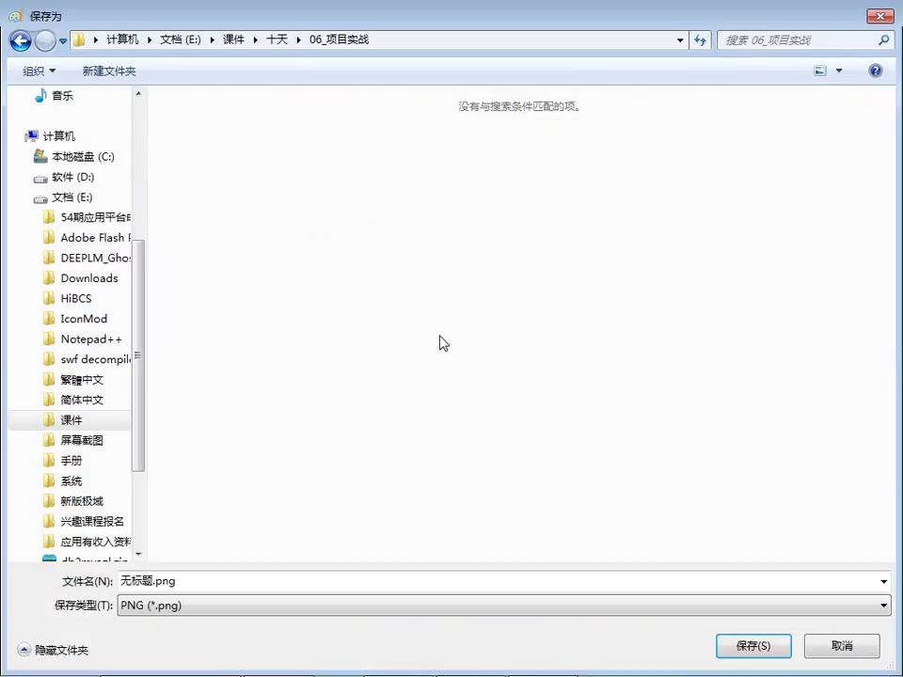
Save the diagram in JPEG format under the file name 功能.jpg.
click(528, 605)
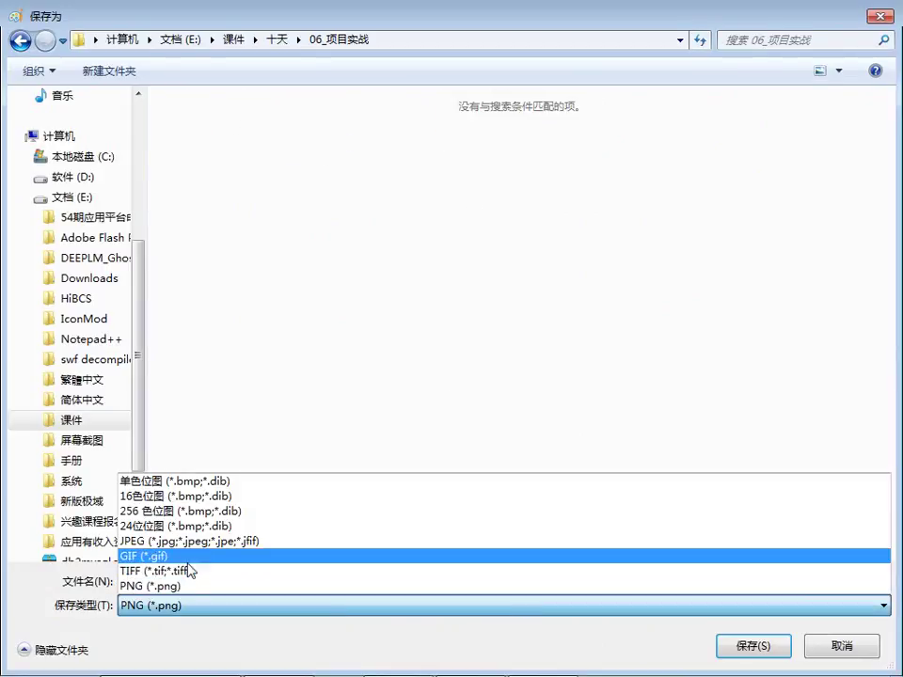
click(176, 543)
drag(154, 581, 85, 566)
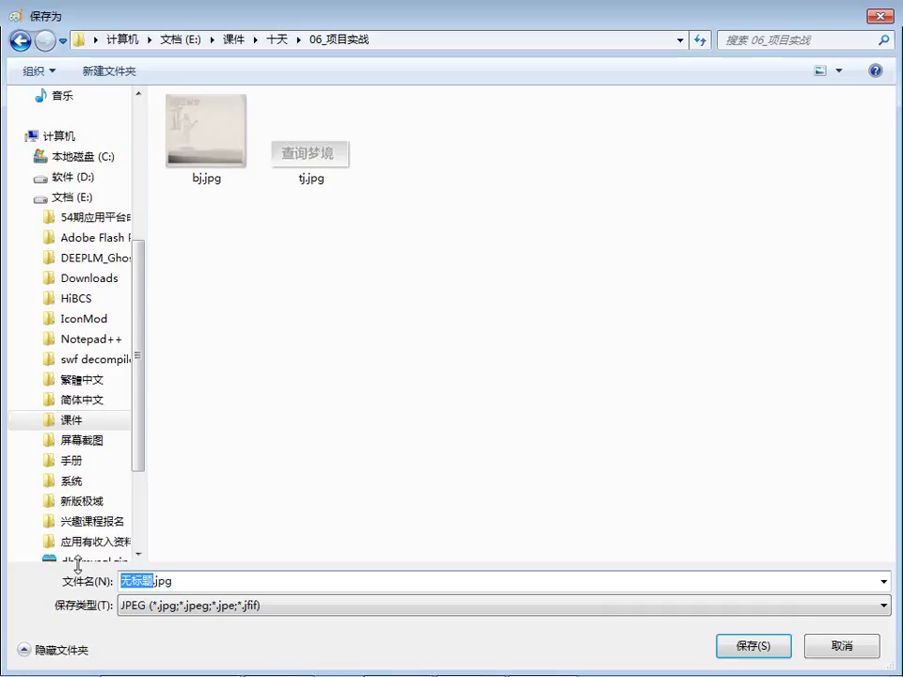
text(功能)
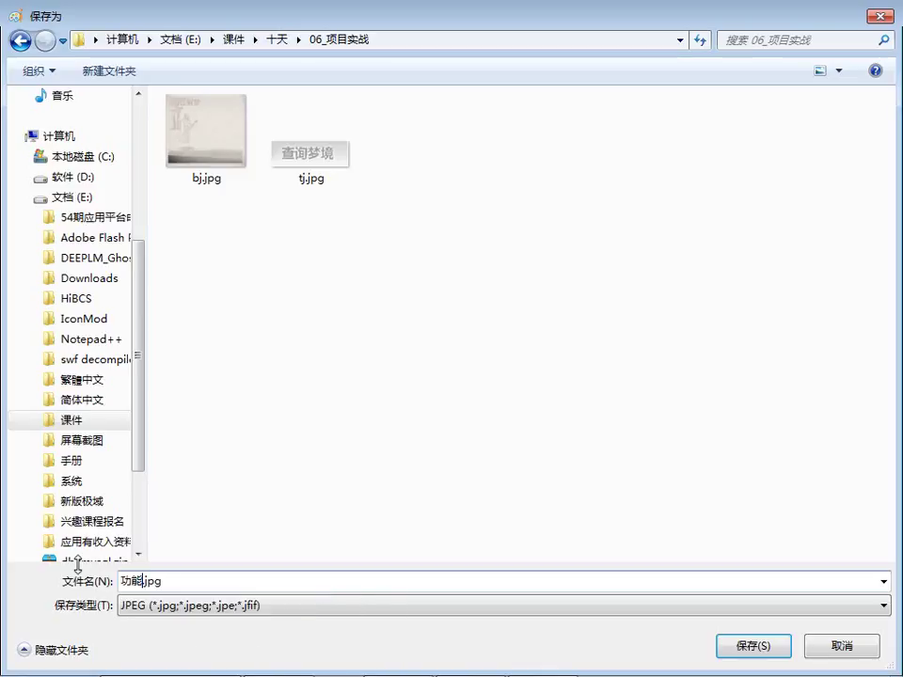
click(721, 646)
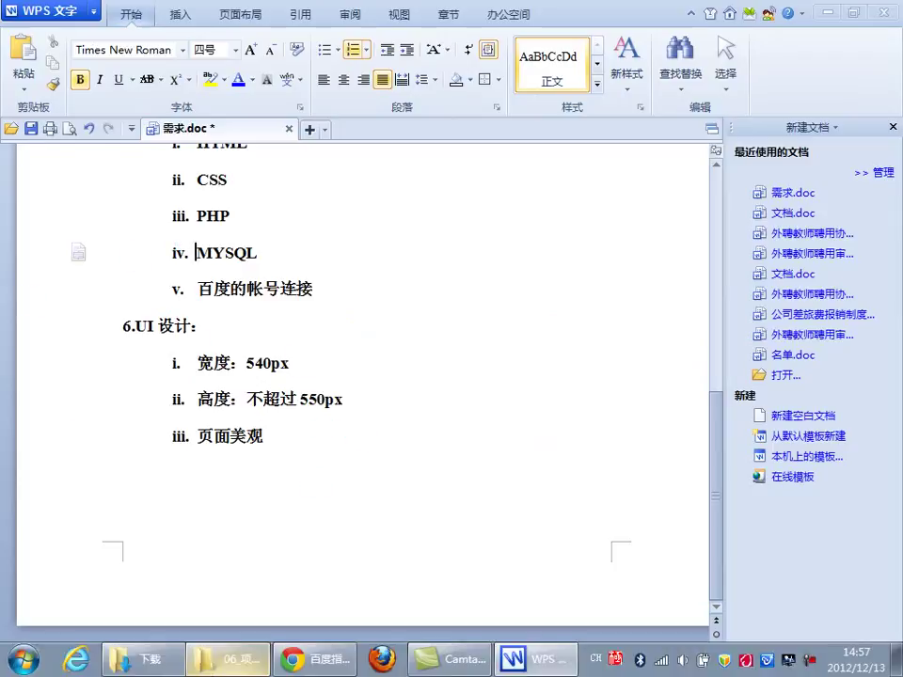
Switch to the 06_项目实战 folder window and view the images bj.jpg and tj.jpg.
click(216, 659)
click(156, 618)
click(384, 393)
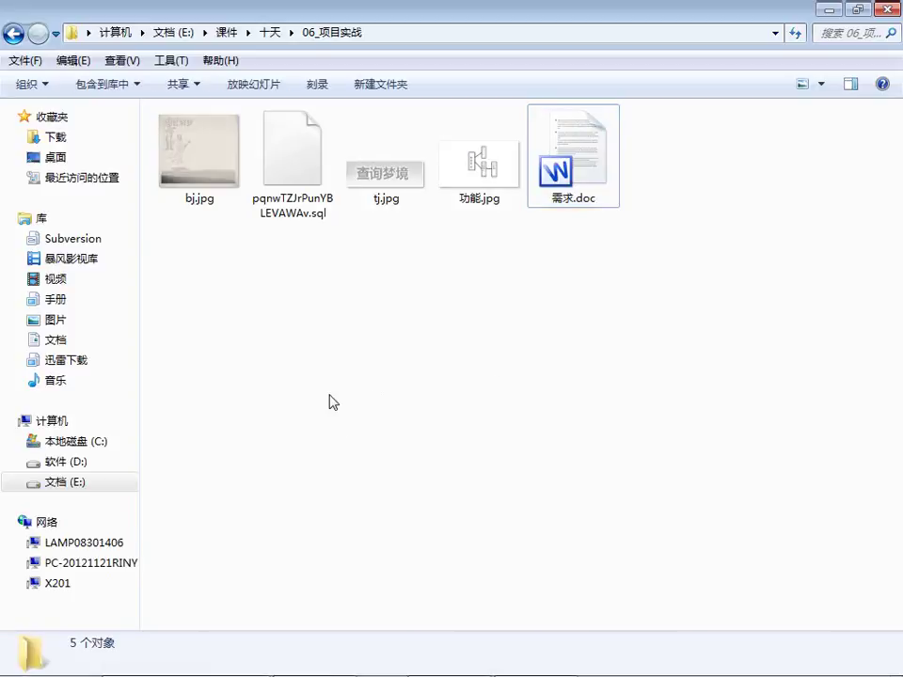
double_click(235, 169)
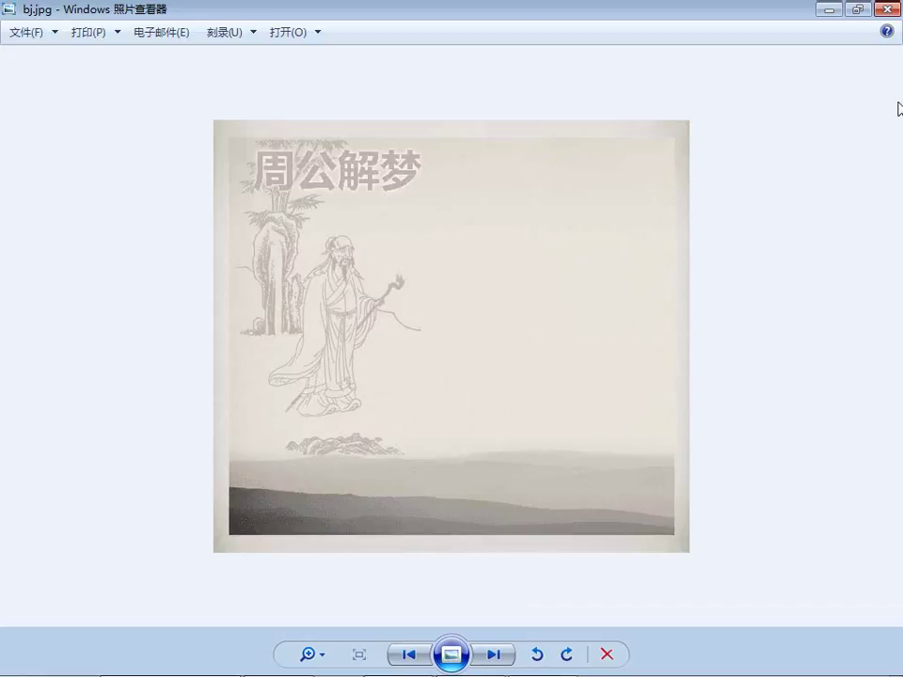
click(889, 11)
click(329, 343)
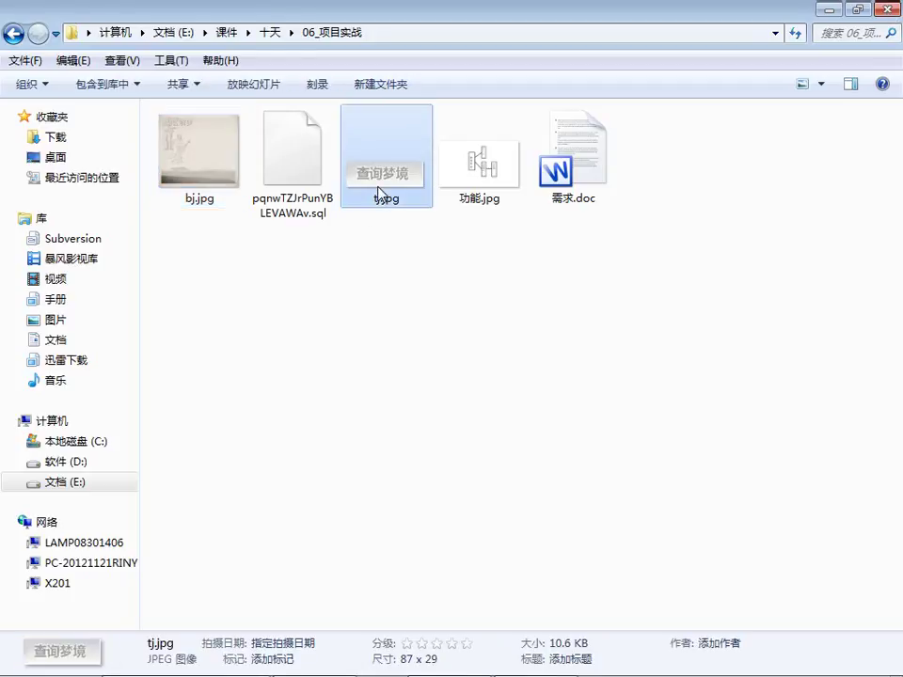
double_click(378, 193)
click(887, 10)
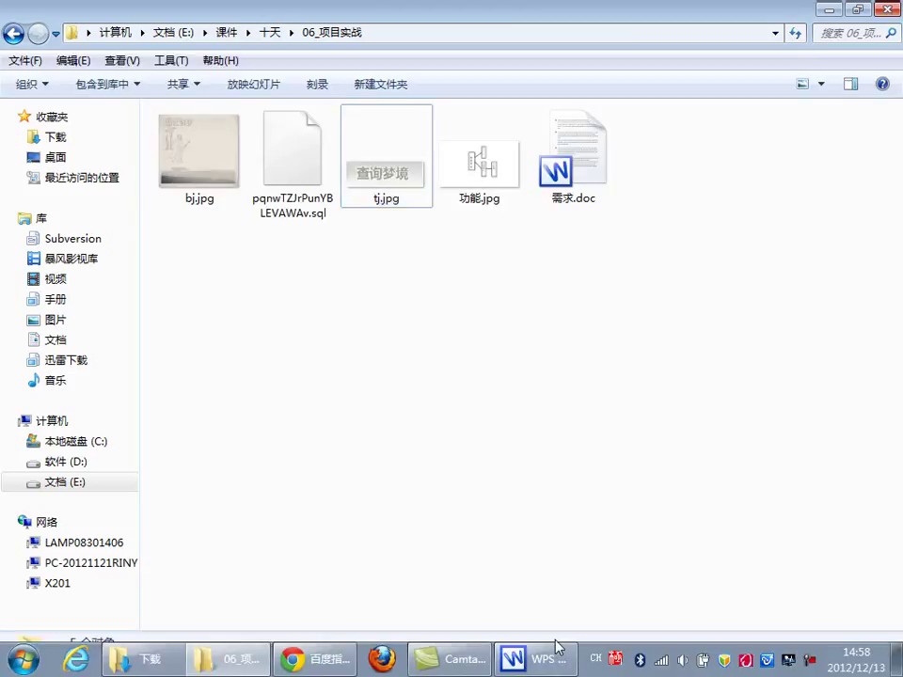
Switch to WPS 文字 and save the document 需求.doc.
click(549, 662)
click(31, 129)
click(587, 279)
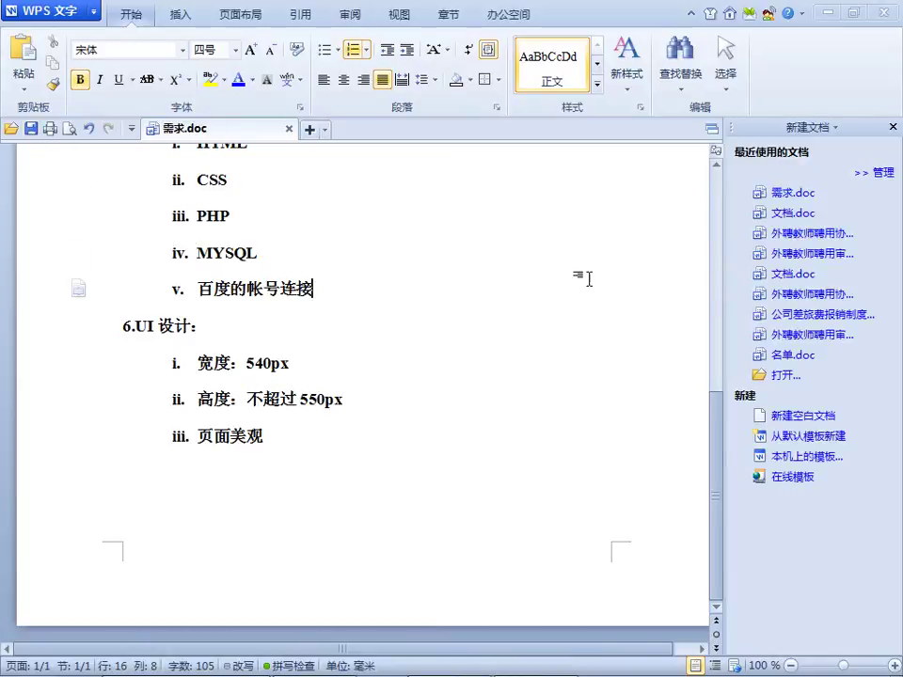
Minimize the document window, view the background image bj.jpg in the project folder again, and close it.
click(830, 12)
double_click(182, 177)
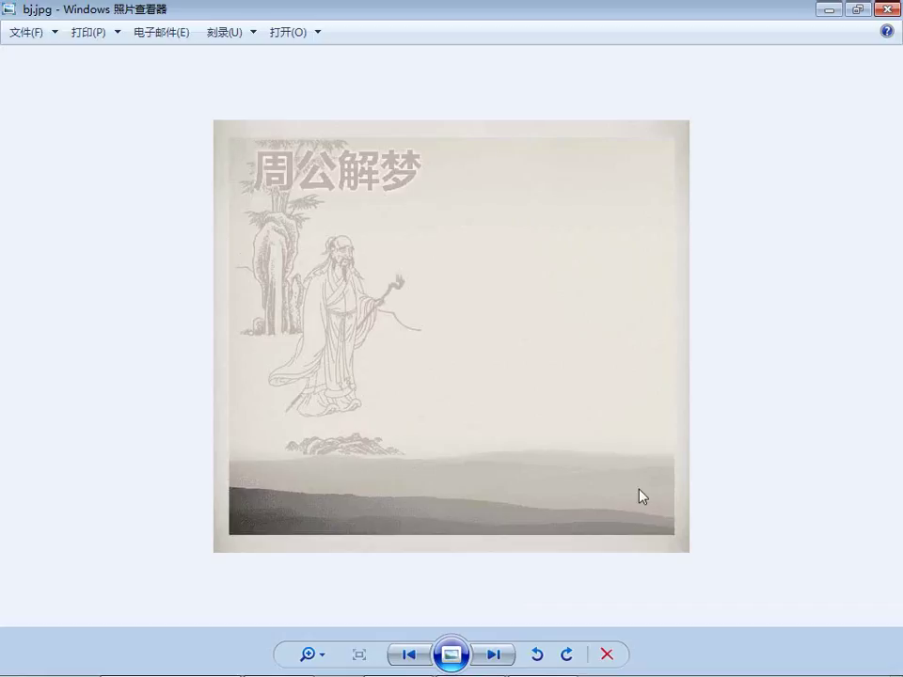
click(887, 9)
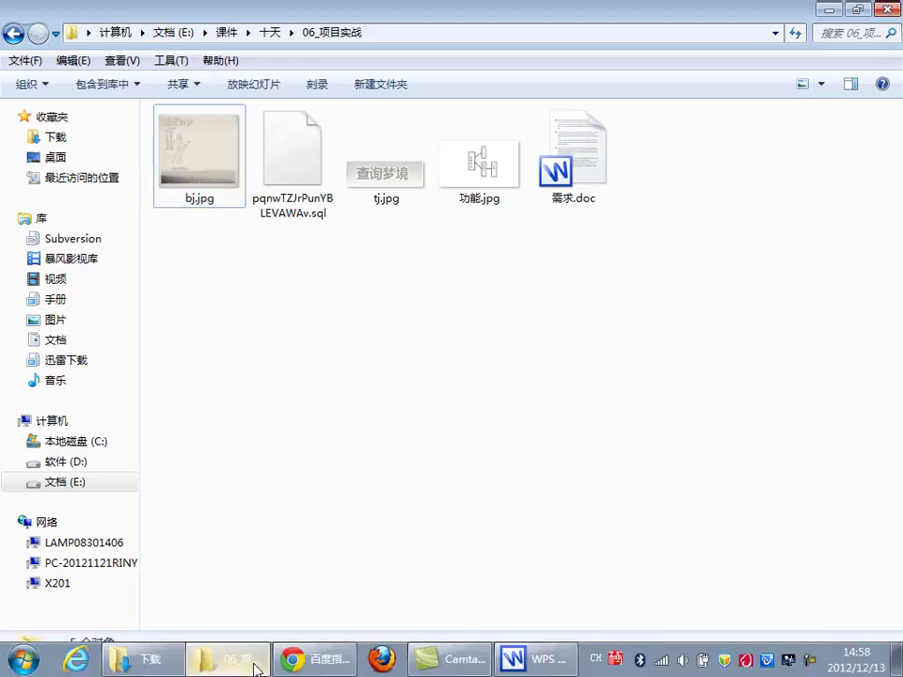
Switch to the Chrome browser and go to baidu.com.
click(316, 660)
scroll(318, 147, up, 1)
click(243, 40)
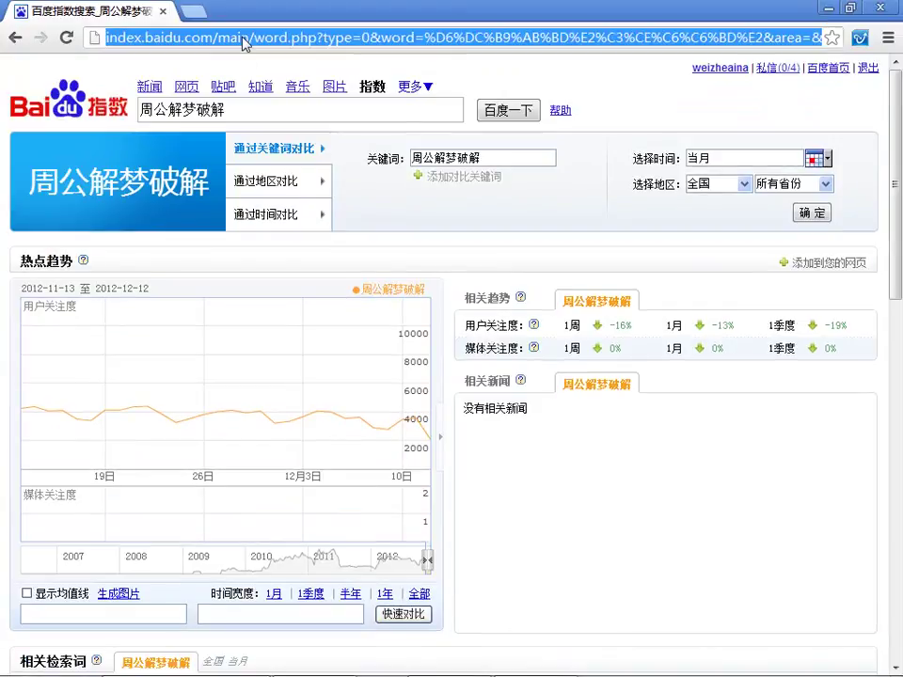
text(baidu.com)
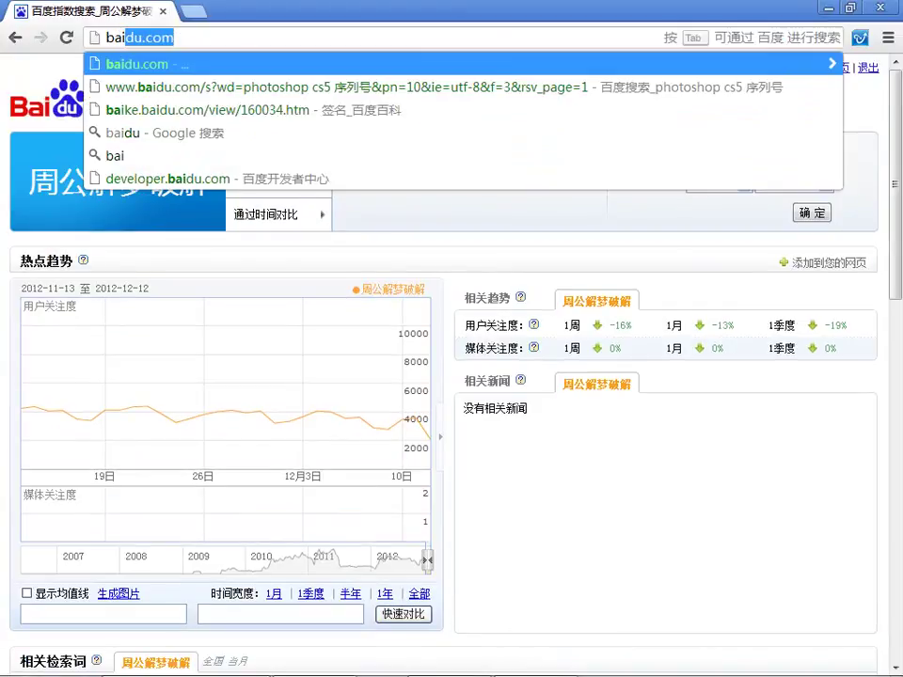
key(Return)
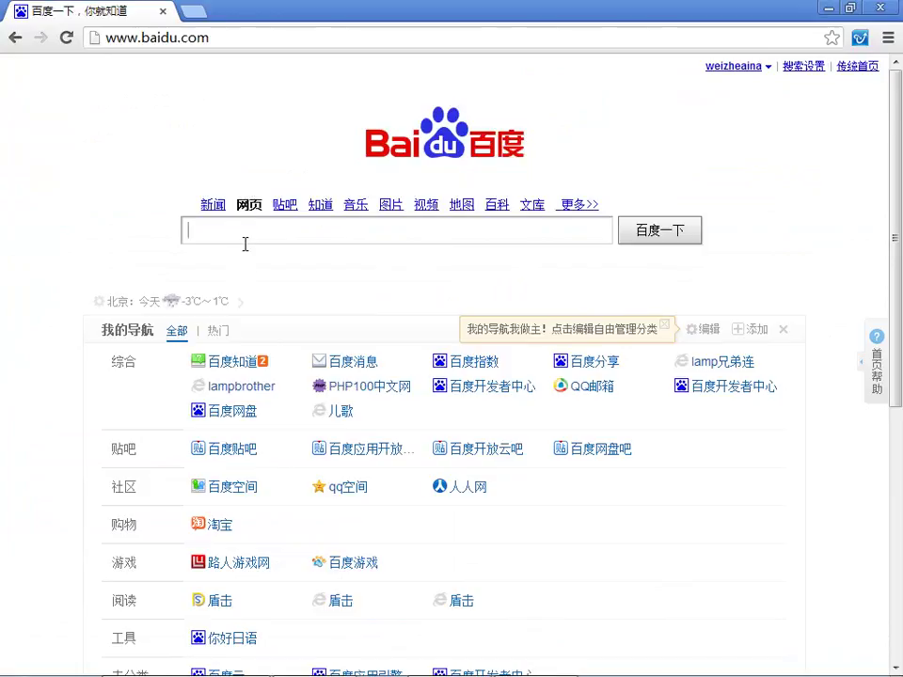
Search Baidu for 周公 and look through the image results for a suitable picture.
text(mfk)
key(space)
text(wx)
key(BackSpace)
text(c)
key(space)
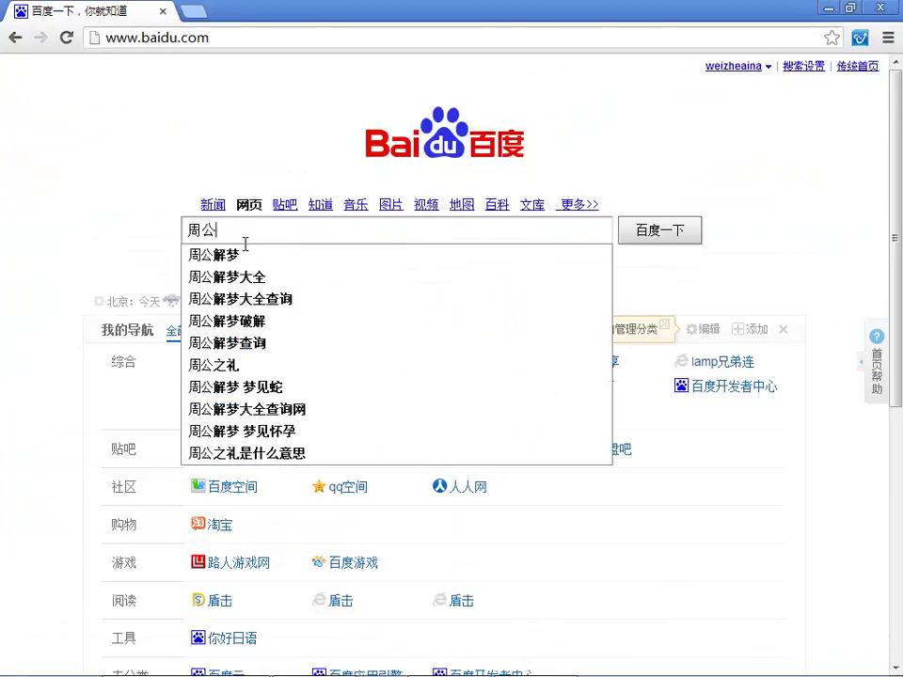
key(Return)
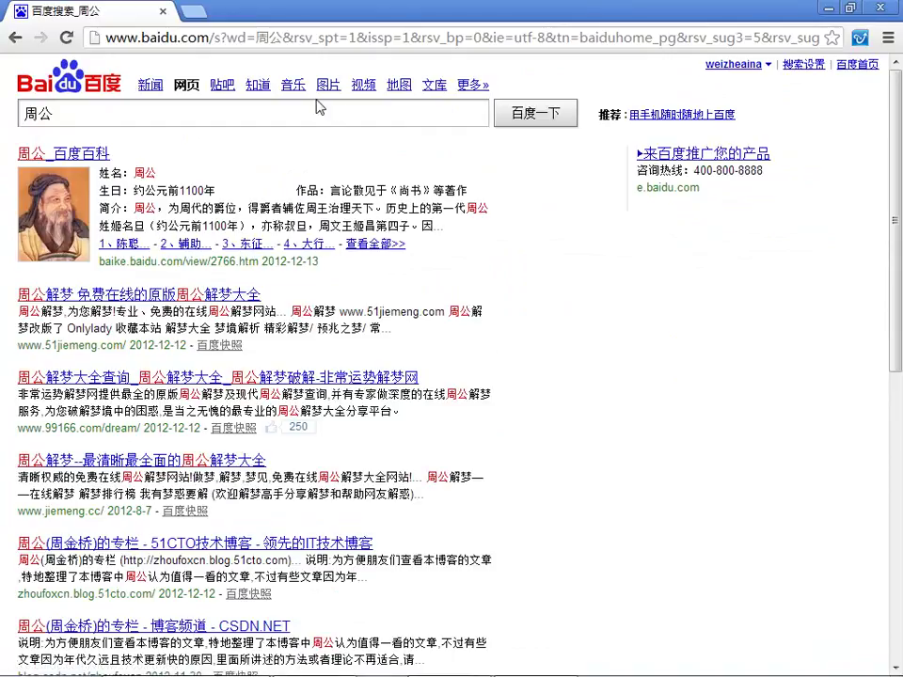
click(328, 85)
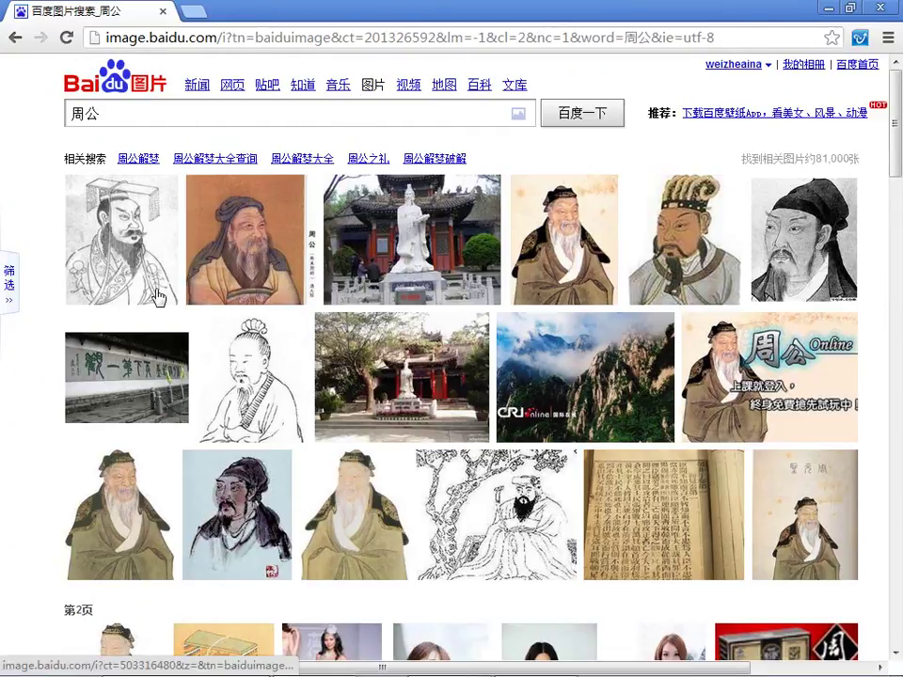
scroll(630, 212, down, 2)
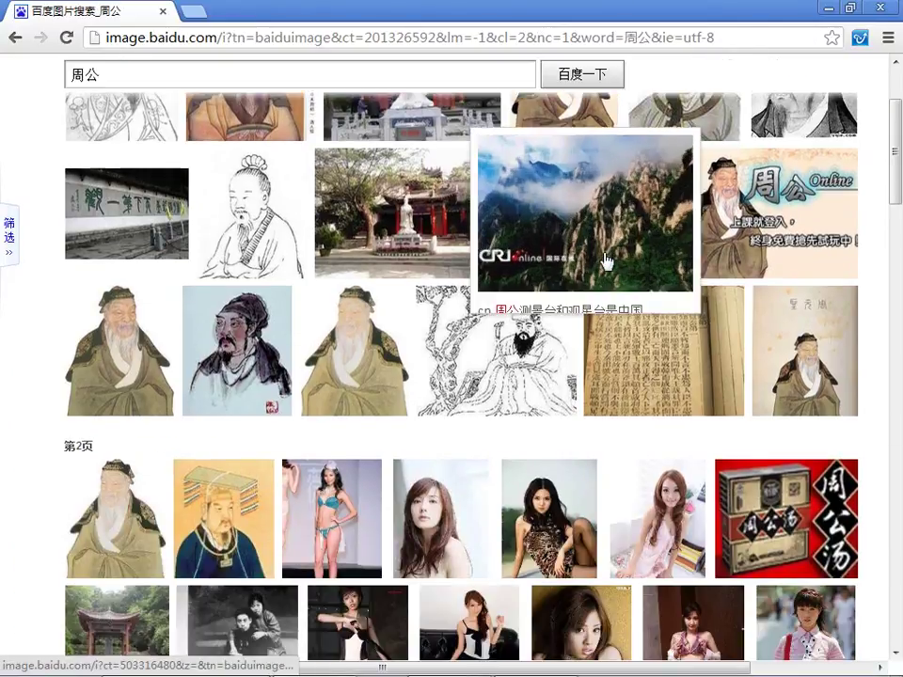
Look through the first ten pages of 周公 image results for a picture that suits the dream-interpretation interface.
scroll(389, 298, up, 2)
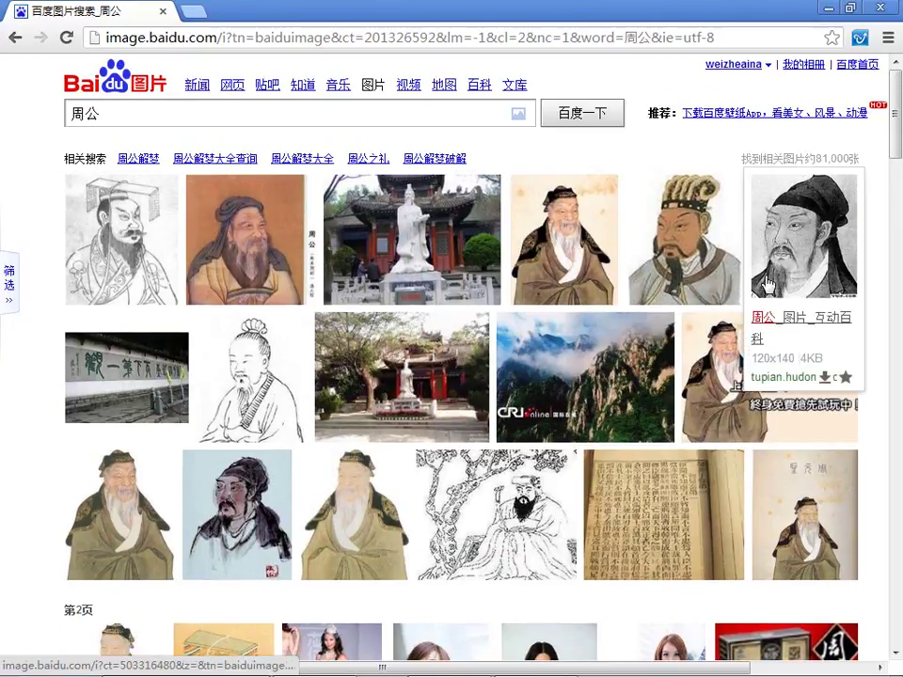
mouse_move(730, 458)
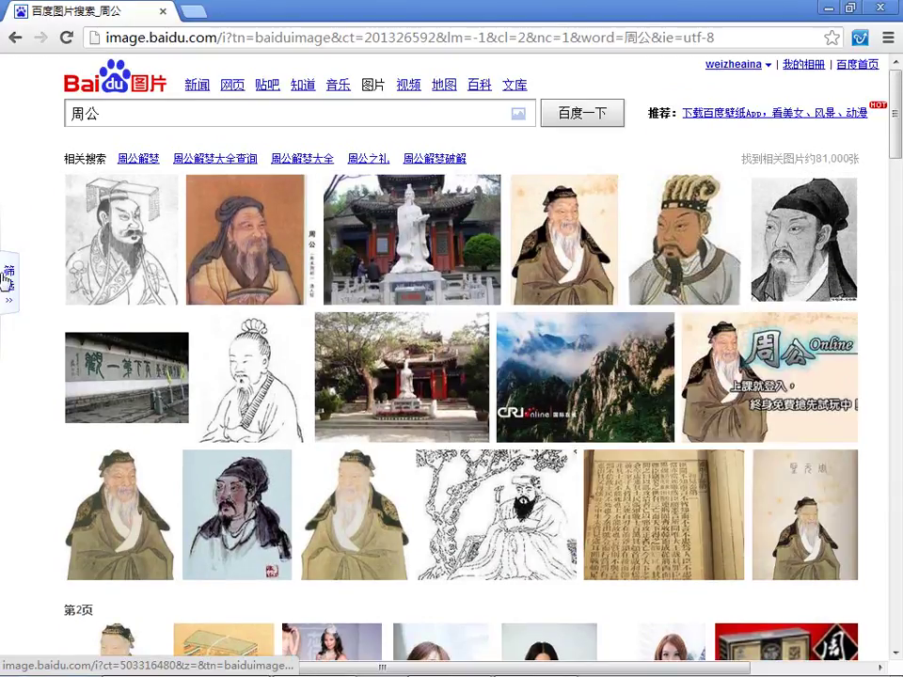
scroll(141, 310, down, 3)
scroll(123, 365, down, 18)
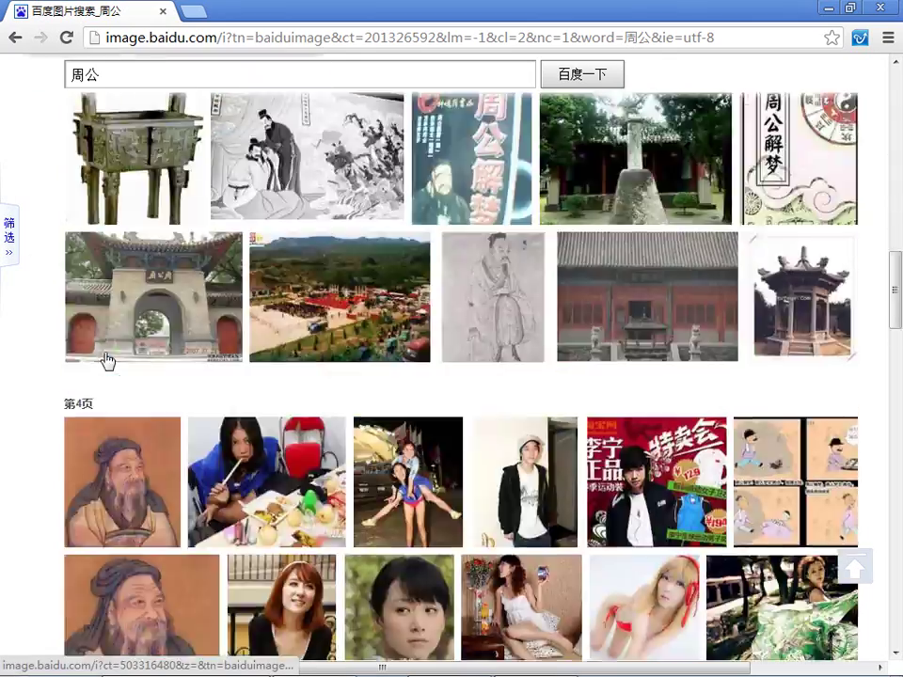
mouse_move(107, 360)
scroll(107, 360, down, 20)
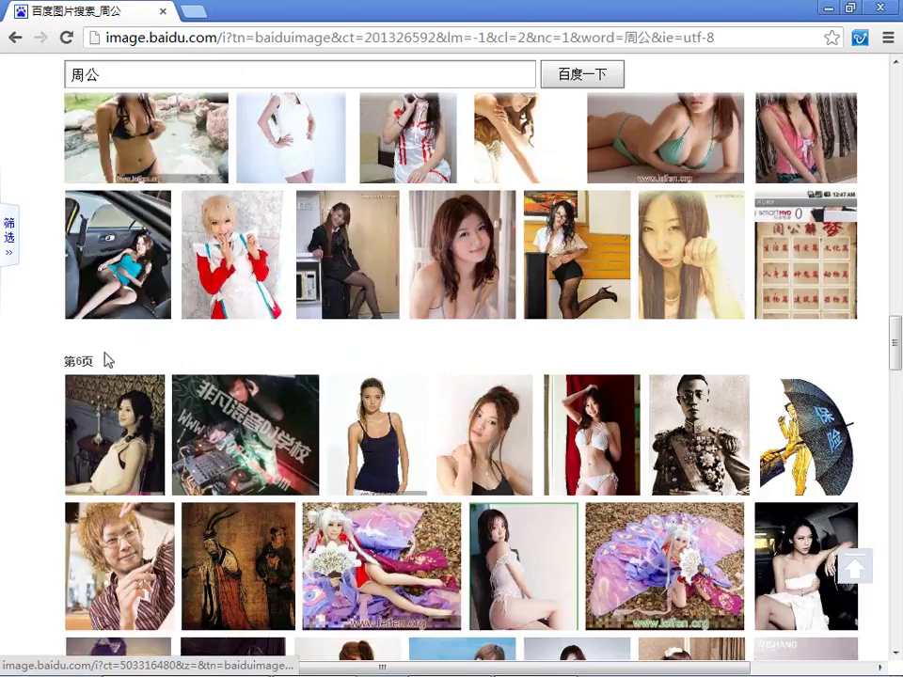
scroll(527, 395, down, 5)
scroll(527, 395, up, 8)
scroll(513, 414, down, 2)
scroll(386, 212, down, 2)
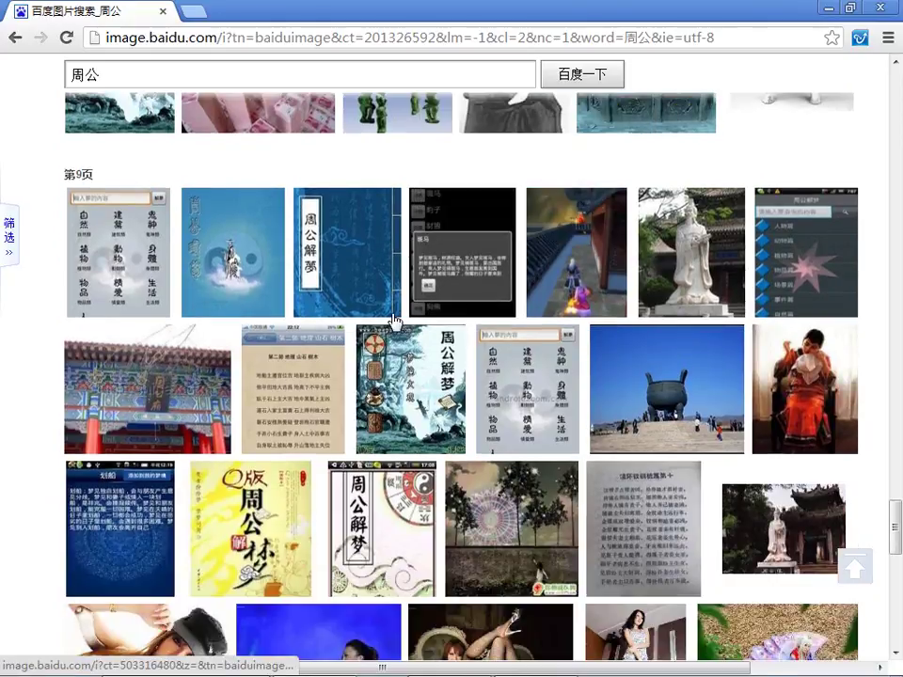
scroll(389, 207, down, 2)
mouse_move(346, 280)
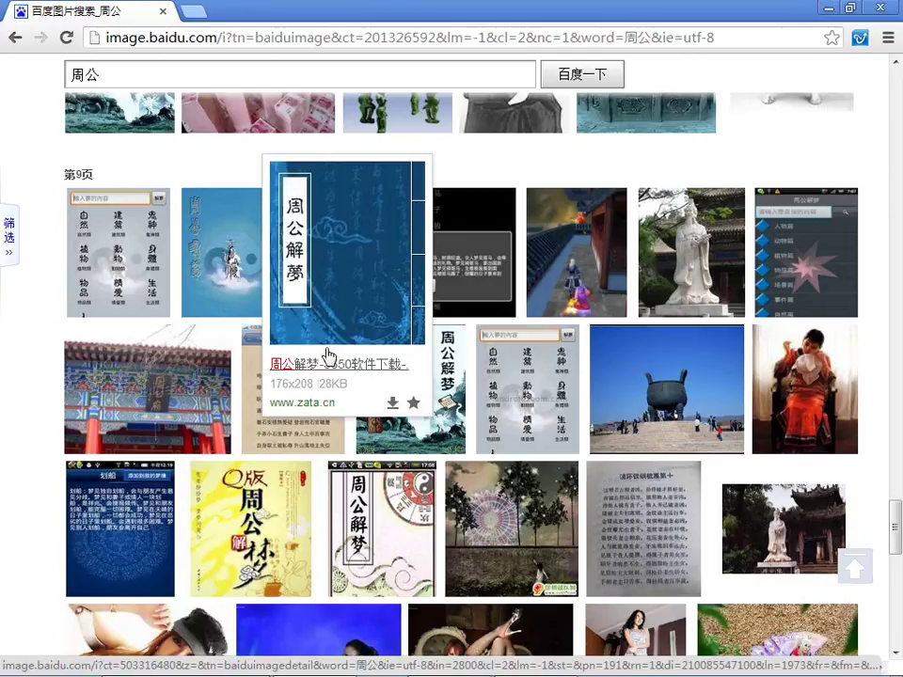
scroll(57, 377, down, 1)
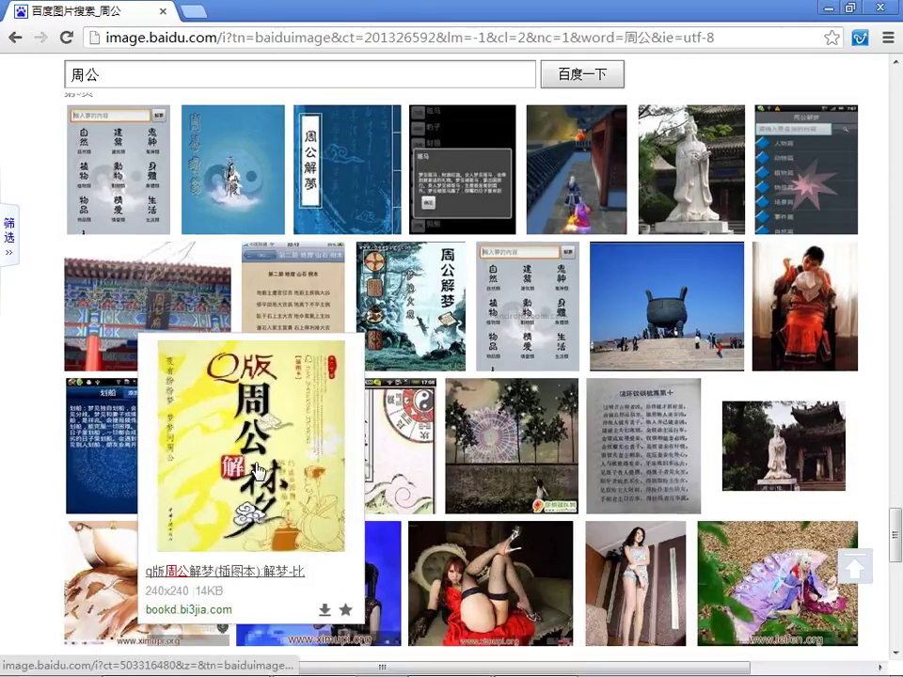
scroll(429, 303, down, 1)
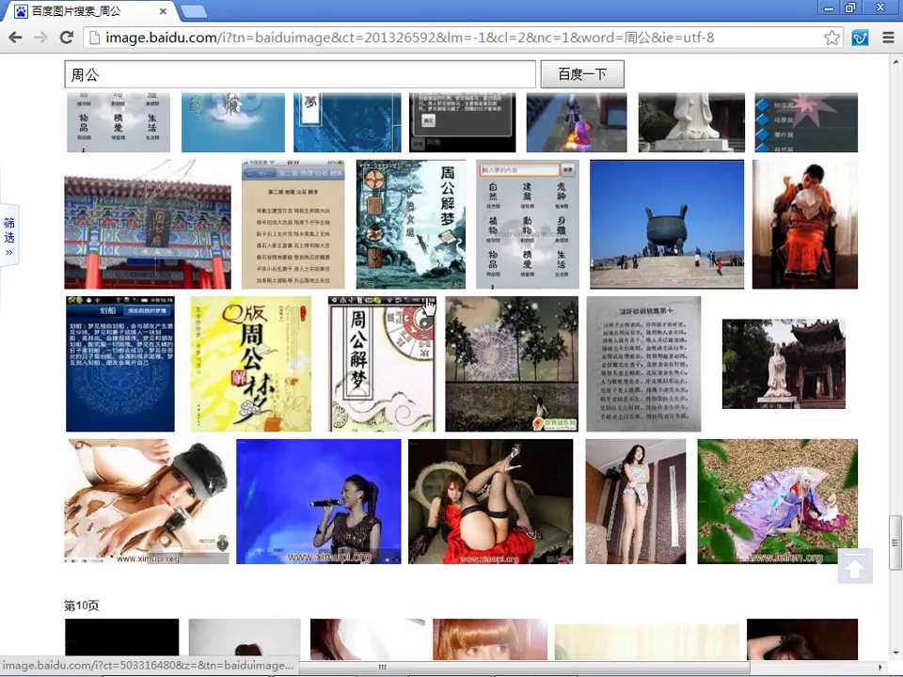
scroll(429, 303, down, 10)
Load more 周公 images, look through them as far as page 16, and return to the start of the results.
click(449, 429)
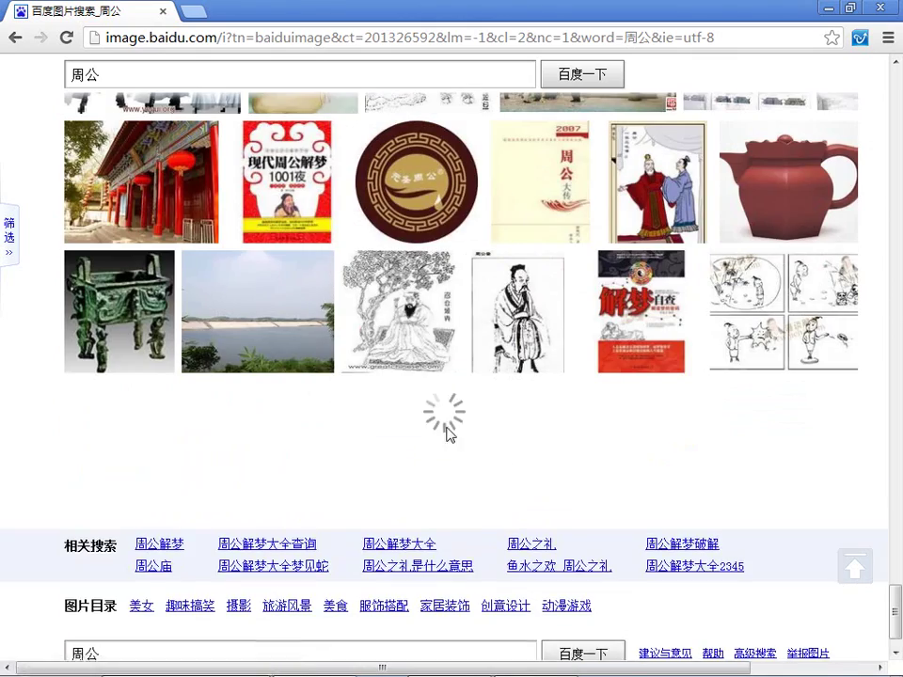
scroll(420, 331, down, 3)
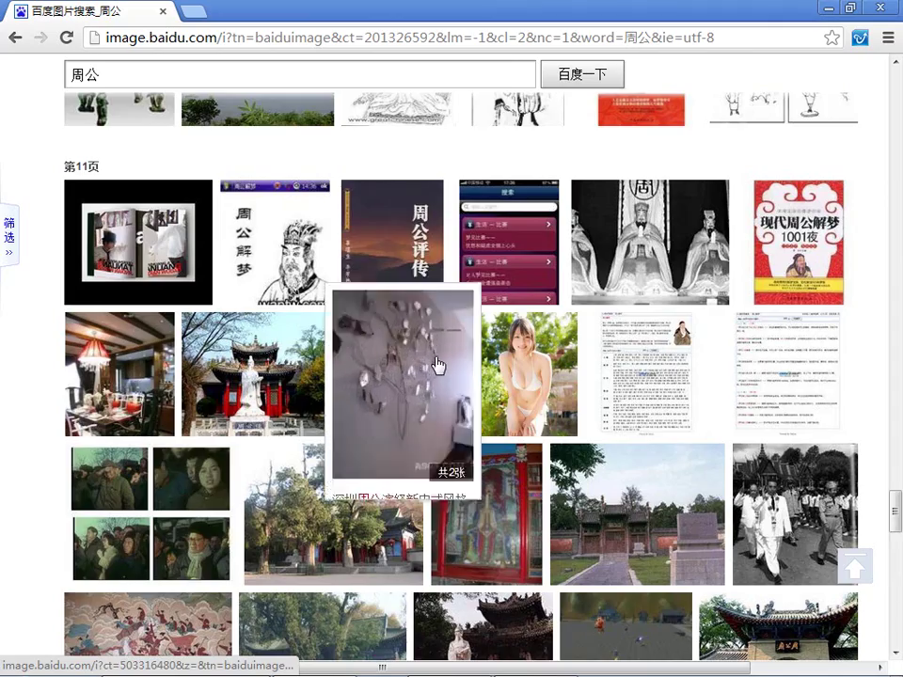
scroll(438, 363, down, 5)
scroll(438, 363, down, 6)
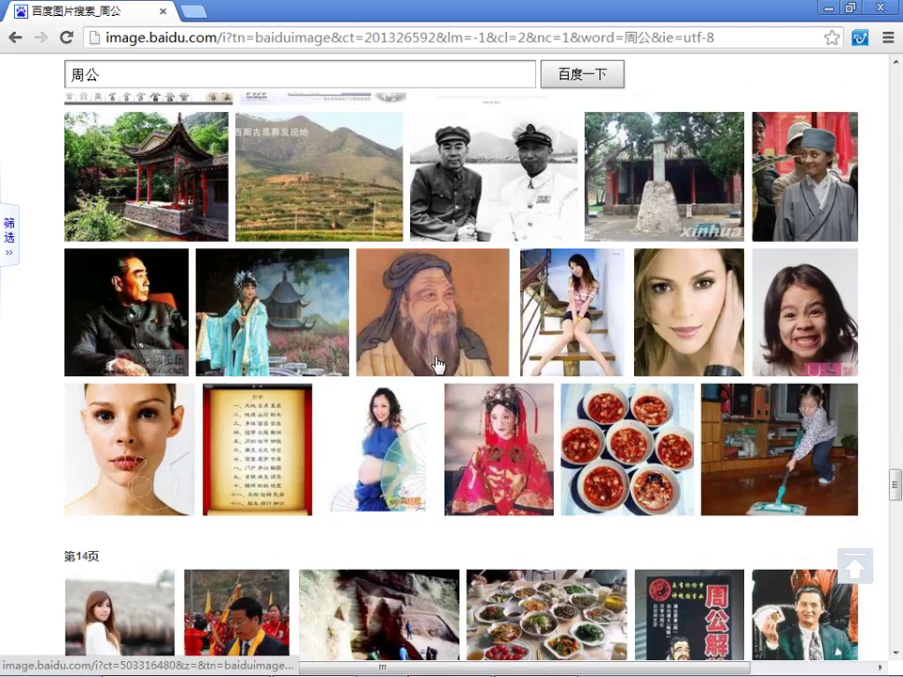
scroll(438, 365, down, 4)
scroll(437, 365, down, 12)
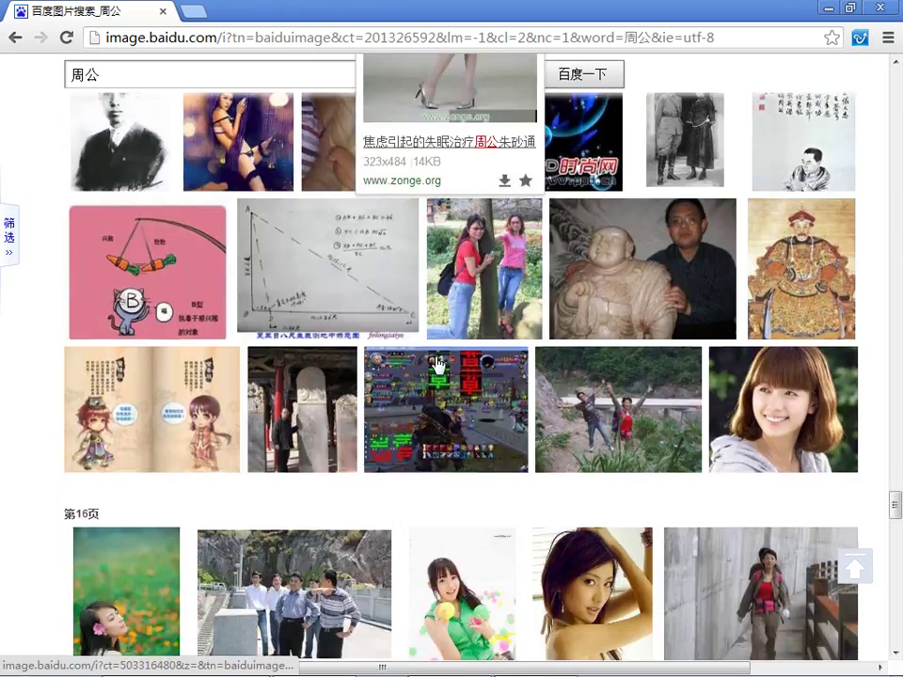
scroll(438, 365, up, 20)
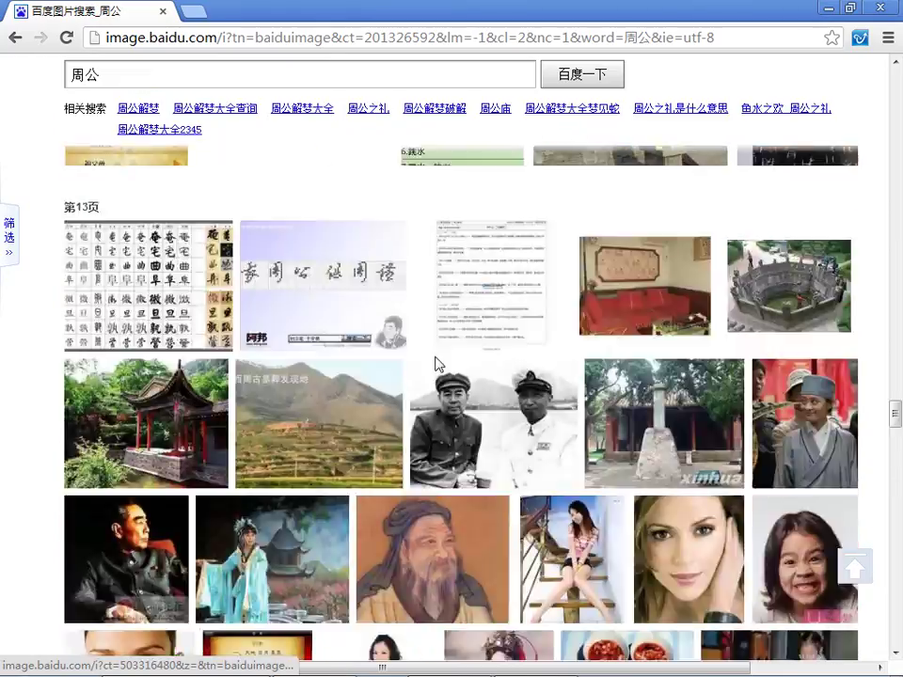
scroll(438, 365, up, 20)
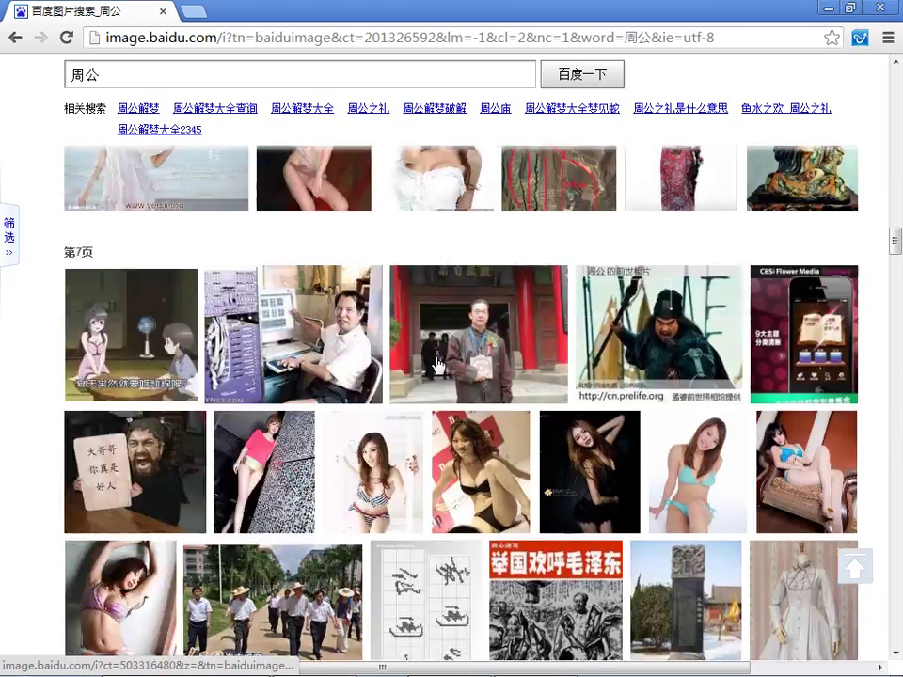
scroll(438, 365, up, 10)
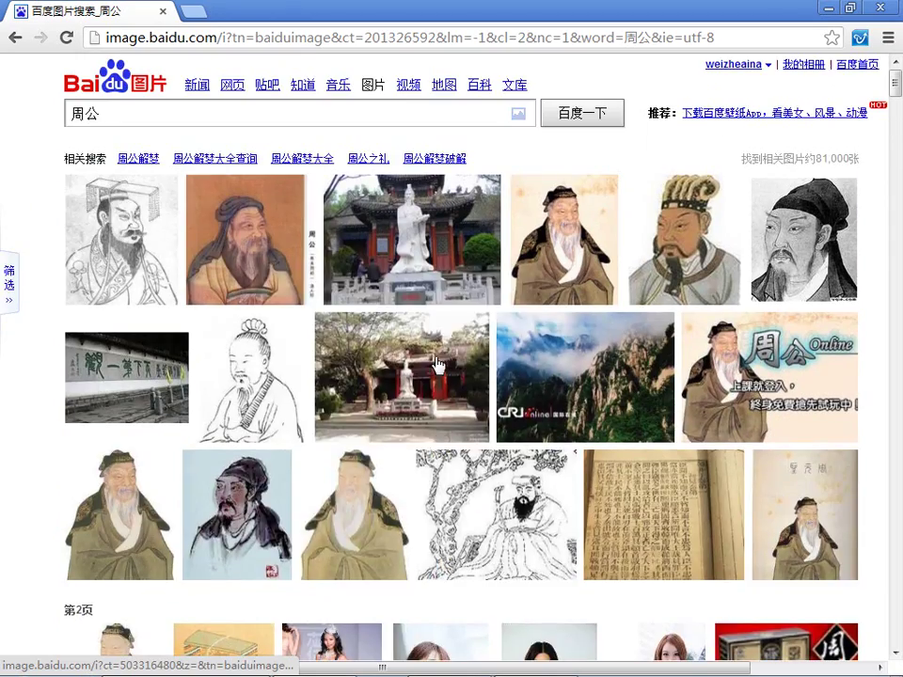
Search Baidu images for 老子 and look through the first ten pages of results for a suitable picture.
drag(101, 114, 58, 116)
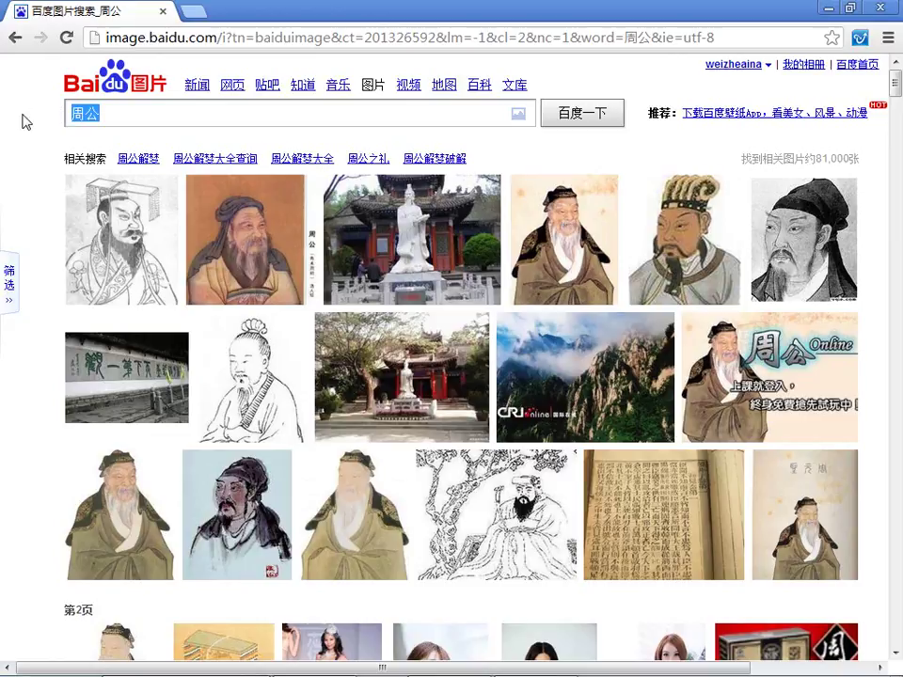
text(laozi)
key(space)
key(Return)
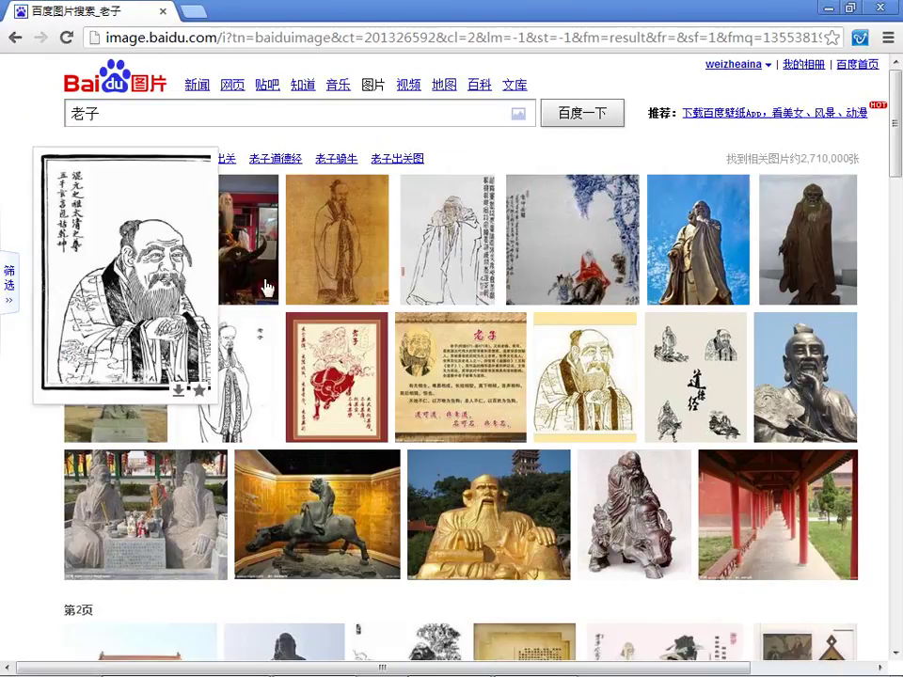
scroll(334, 313, down, 15)
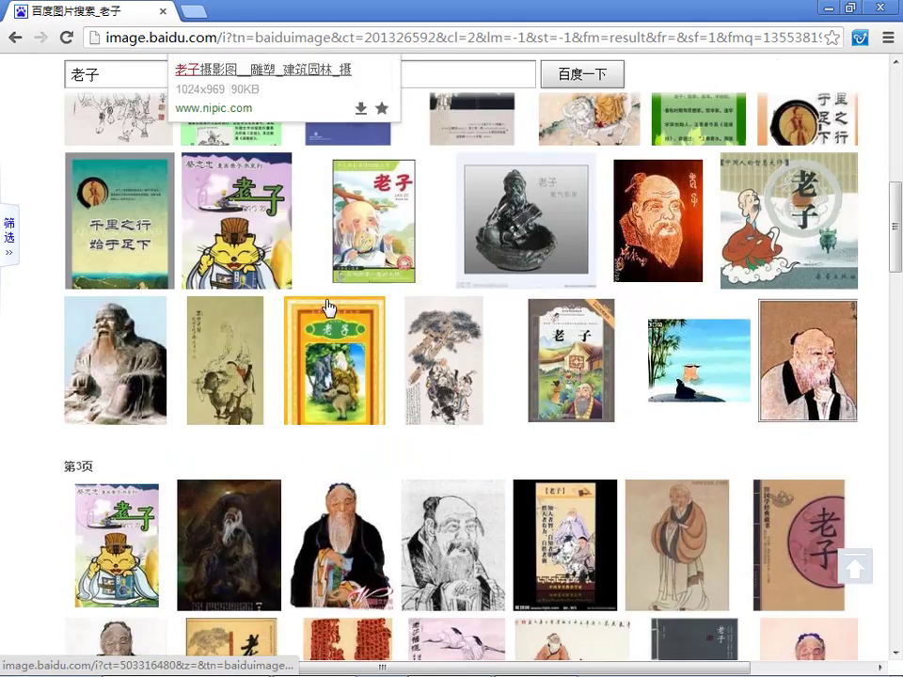
scroll(328, 308, down, 3)
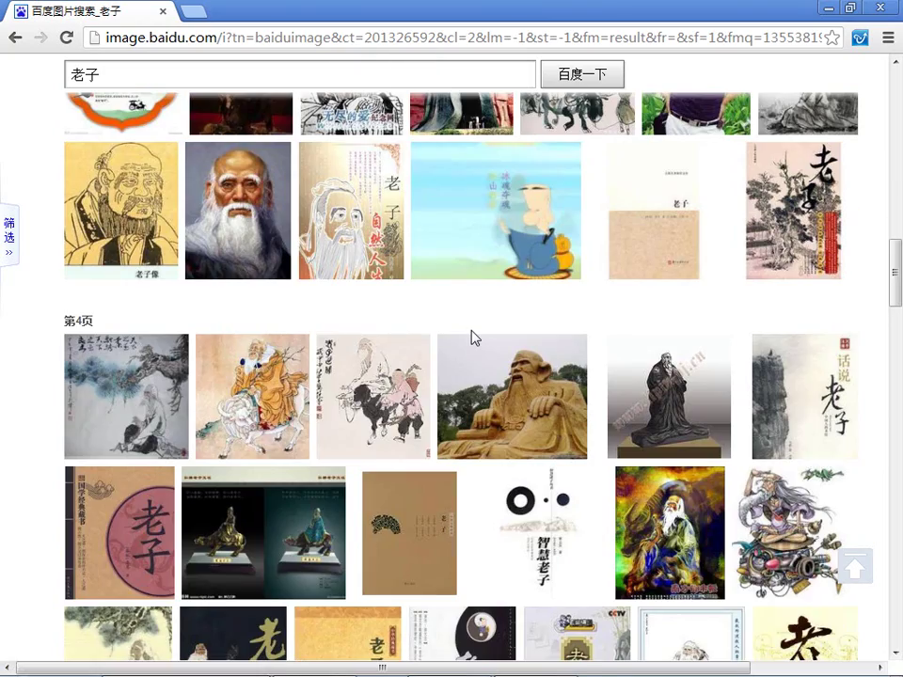
scroll(474, 337, down, 10)
scroll(473, 336, down, 12)
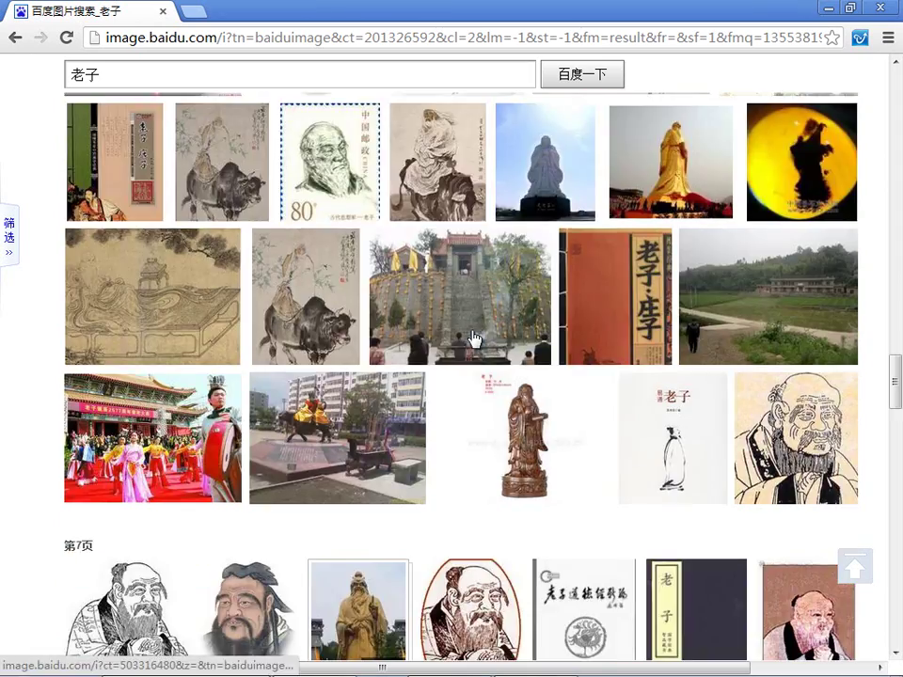
scroll(469, 340, down, 12)
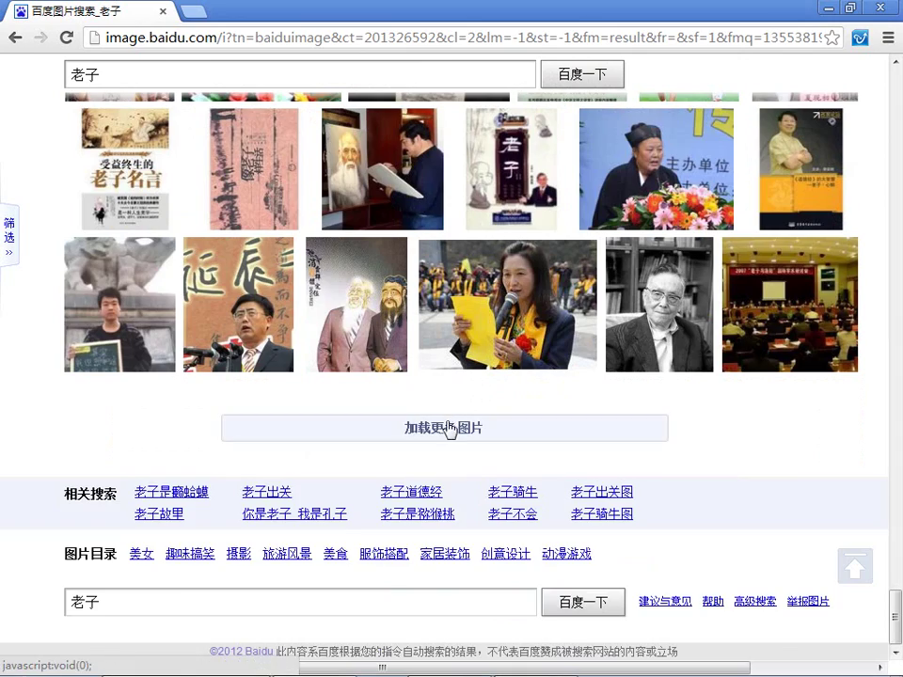
Load more 老子 images and examine result pages 11 to 20 for a suitable picture.
click(452, 428)
scroll(389, 283, down, 4)
mouse_move(519, 373)
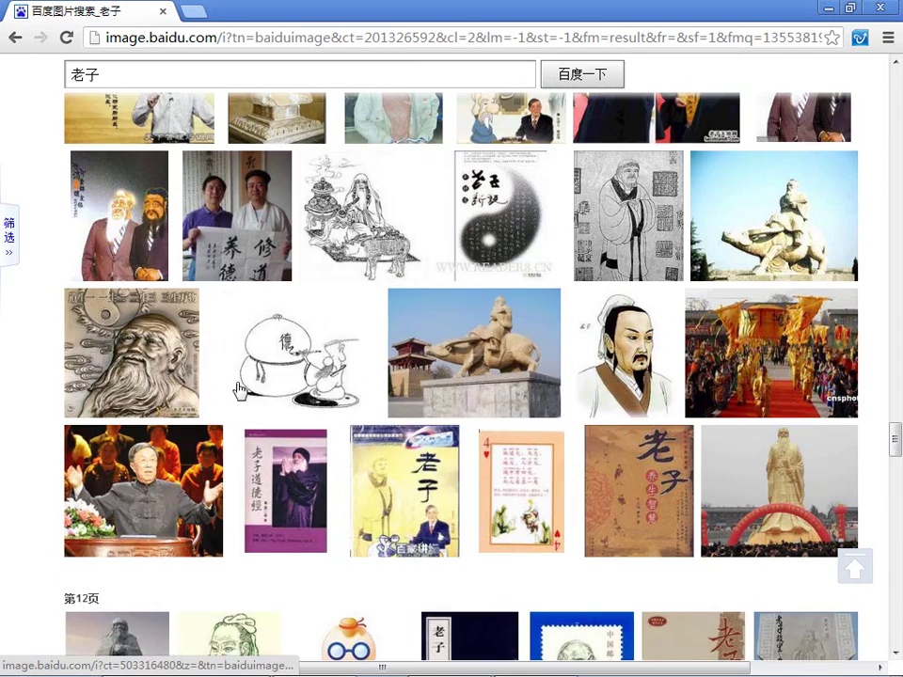
scroll(6, 363, down, 4)
scroll(4, 363, down, 4)
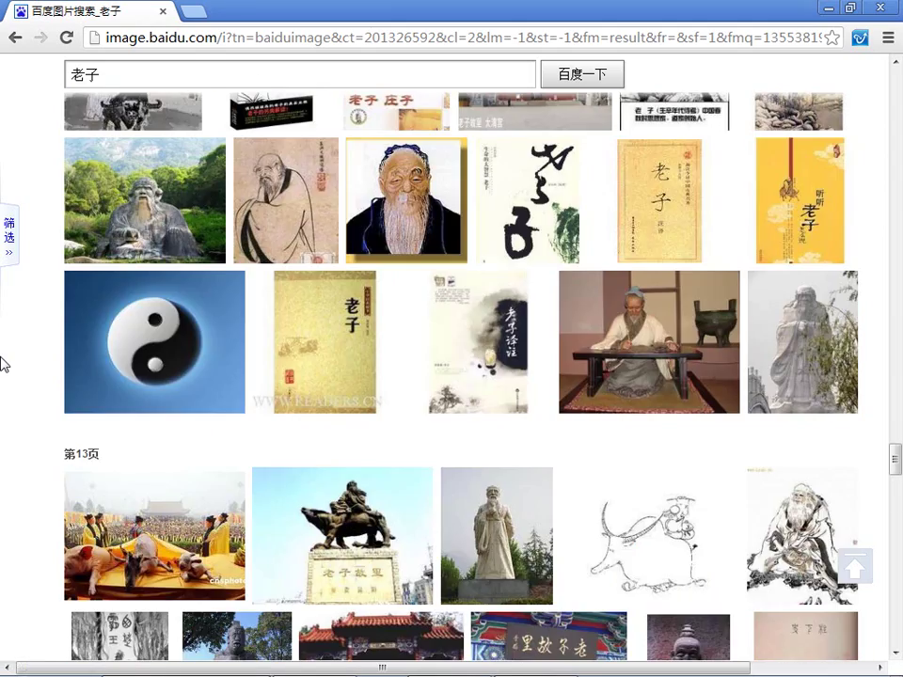
scroll(3, 363, down, 12)
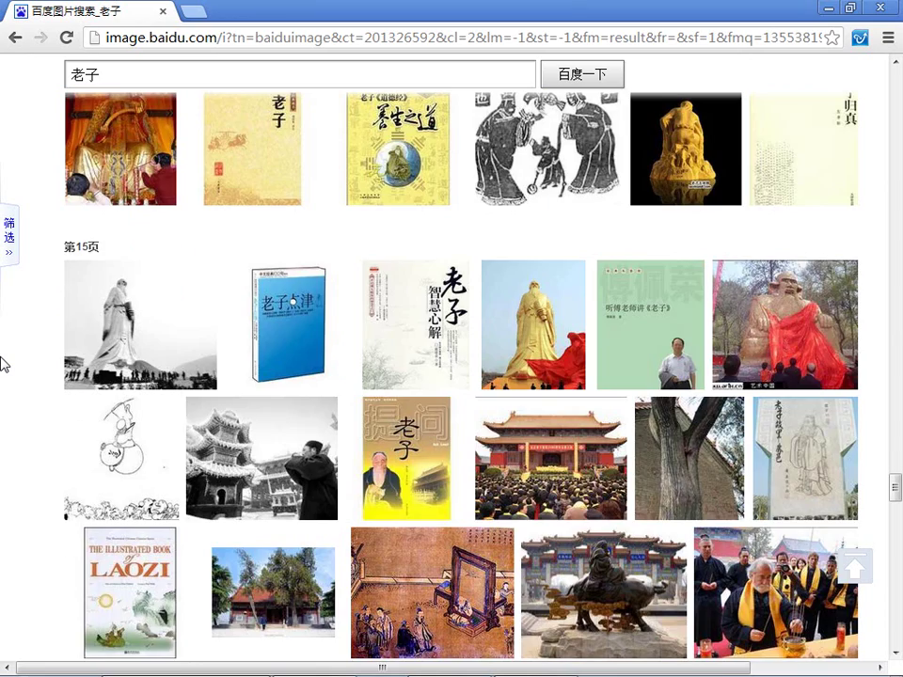
scroll(0, 364, down, 10)
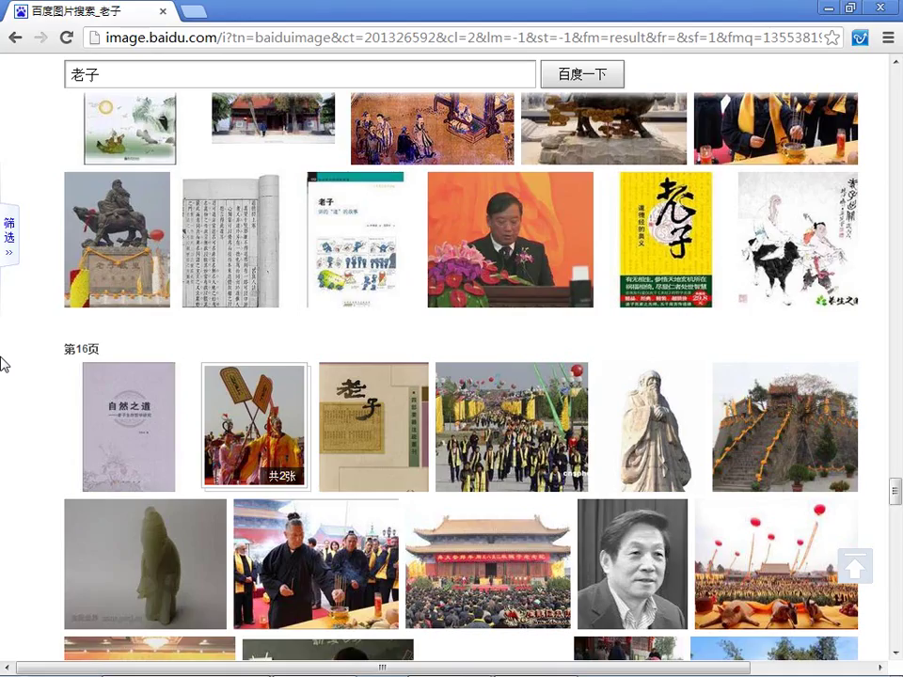
scroll(0, 364, down, 14)
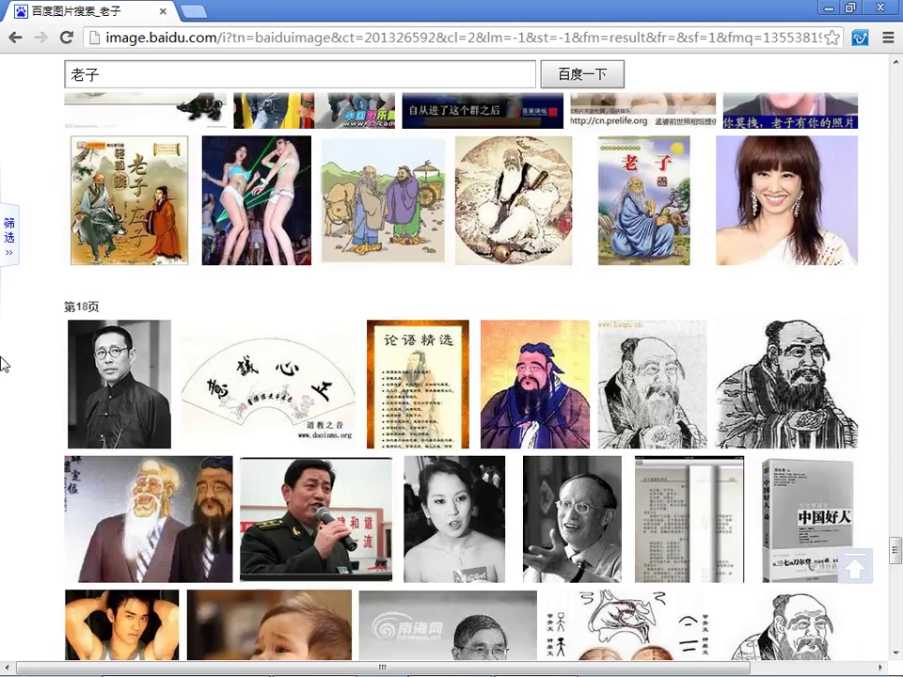
scroll(0, 364, up, 5)
scroll(0, 364, down, 12)
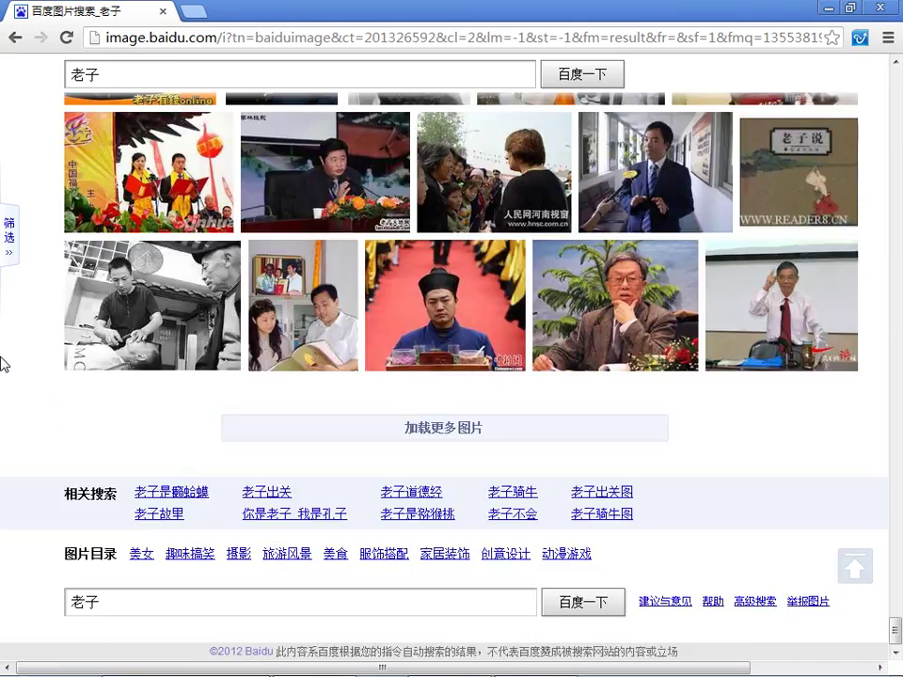
Load the next batch of 老子 images and examine result pages 21 to 30.
click(401, 434)
scroll(407, 380, down, 9)
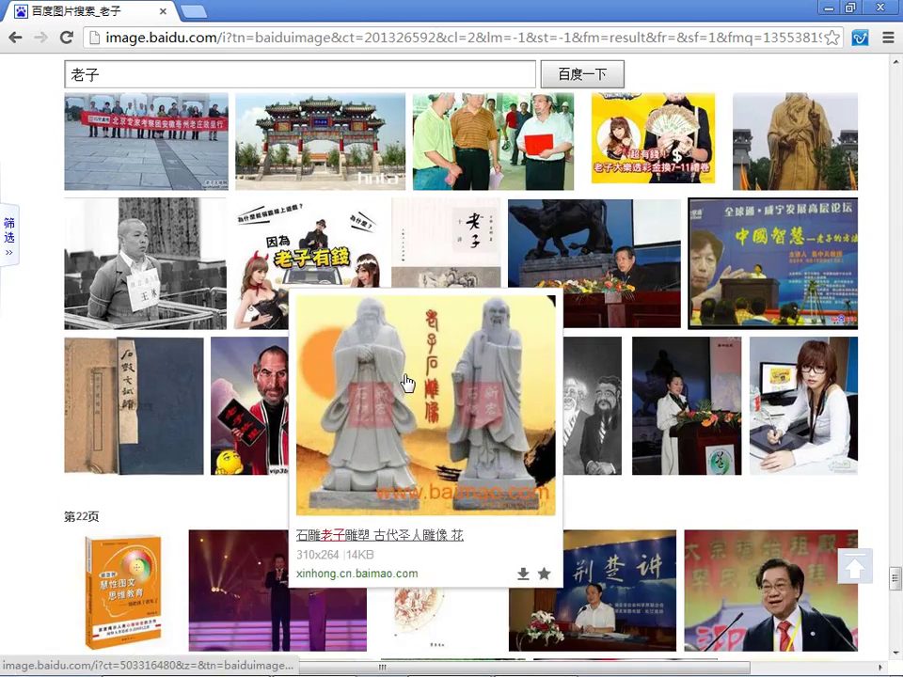
scroll(405, 380, down, 15)
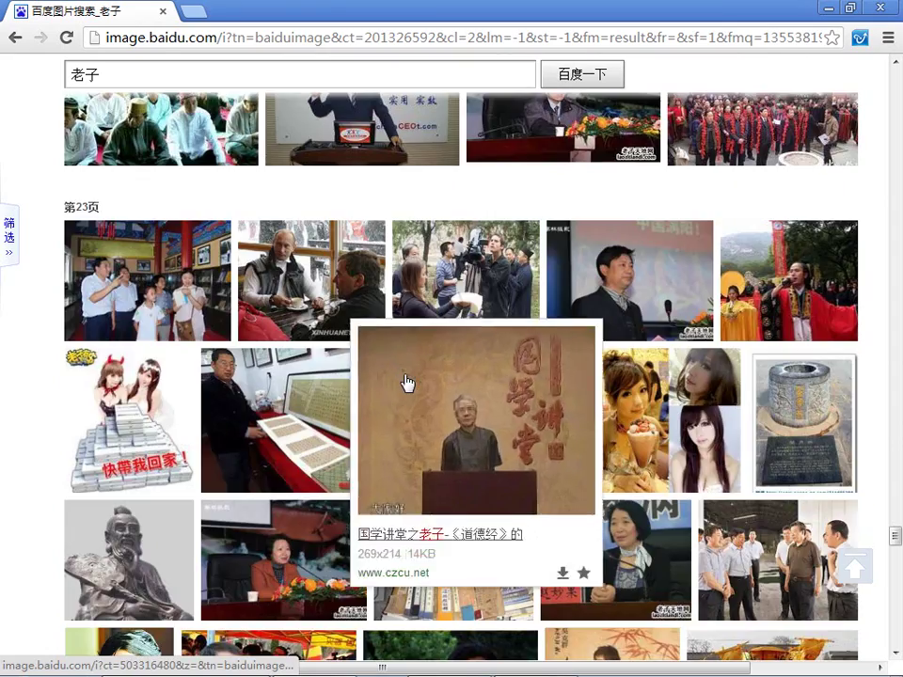
scroll(406, 380, down, 15)
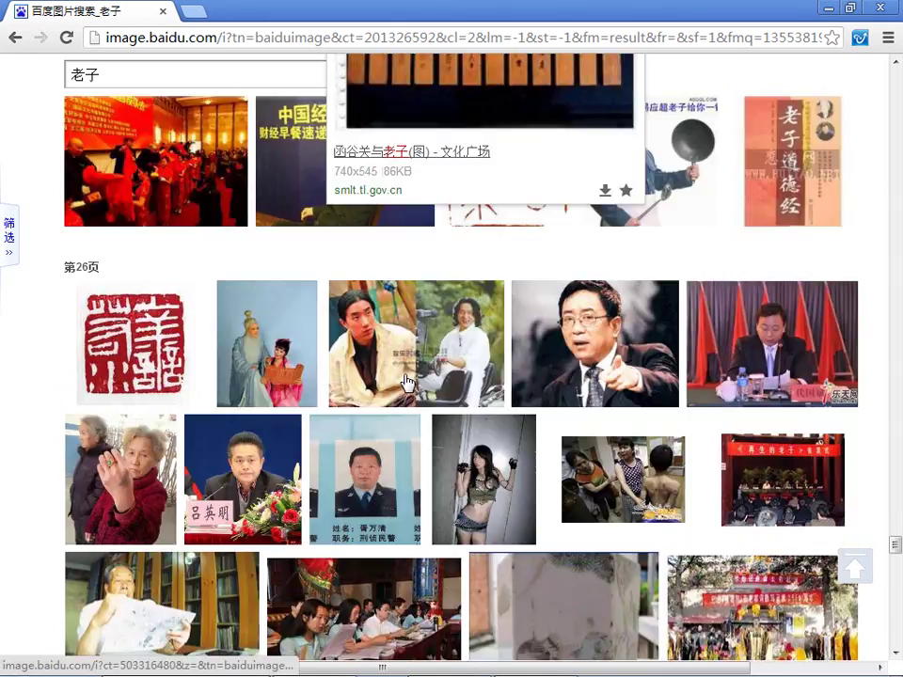
scroll(406, 381, down, 10)
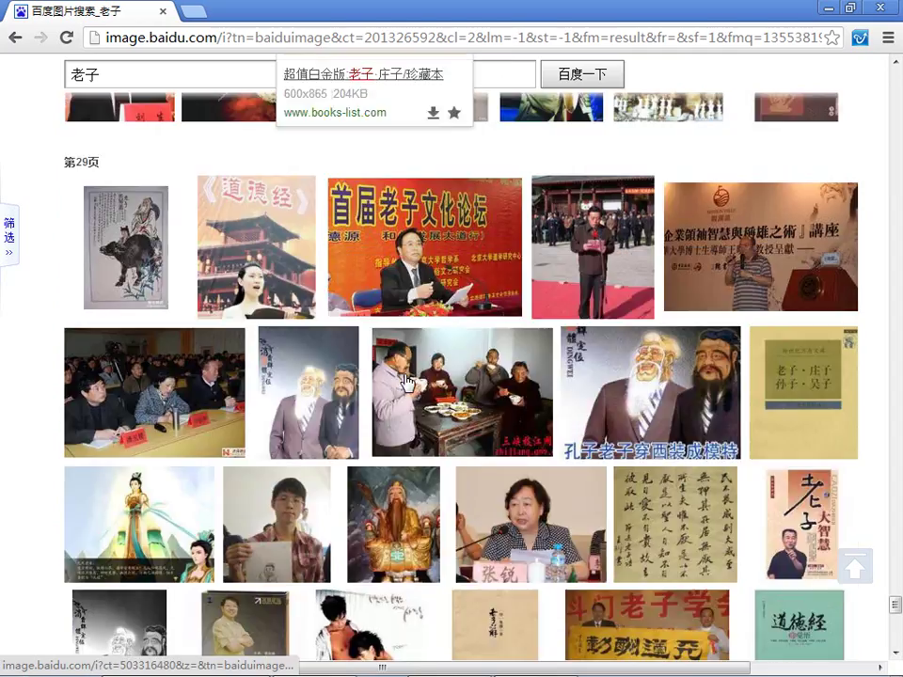
scroll(406, 381, down, 5)
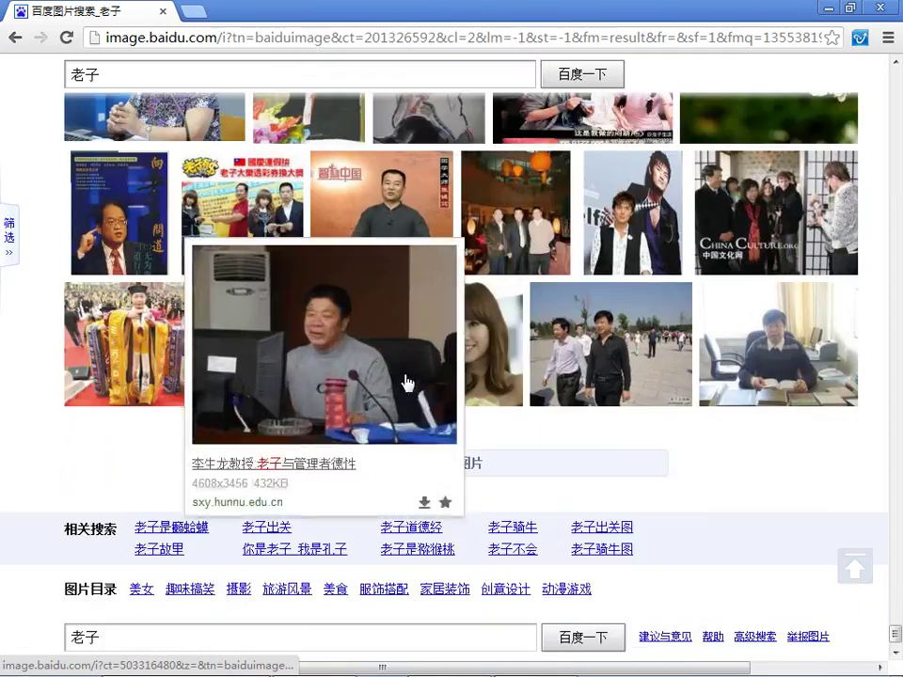
Load the next batch of 老子 images and examine result pages 31 to 35 for a suitable picture.
click(471, 466)
scroll(461, 405, down, 5)
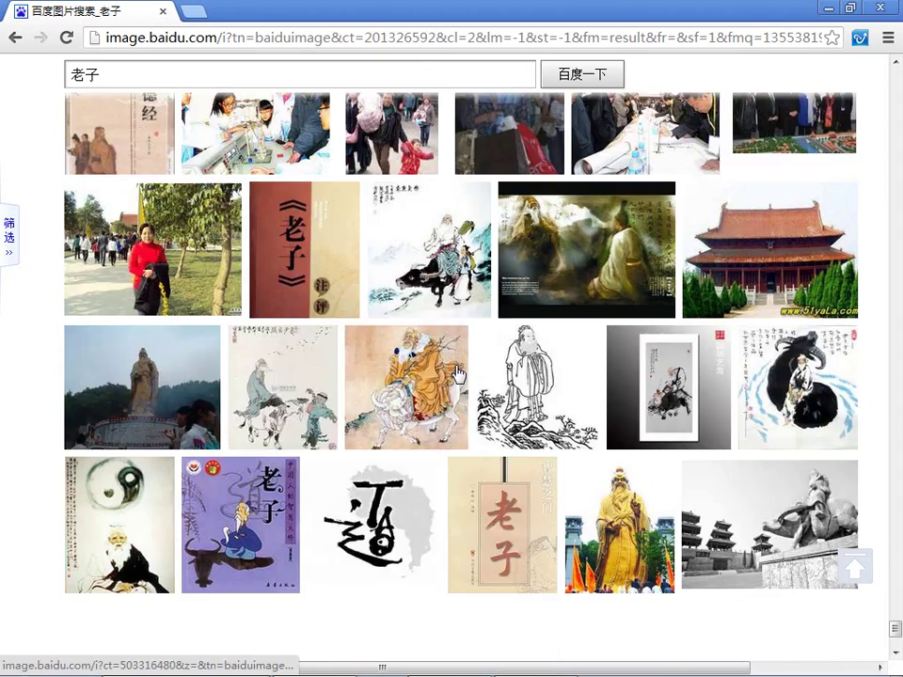
scroll(460, 377, down, 3)
scroll(459, 376, up, 3)
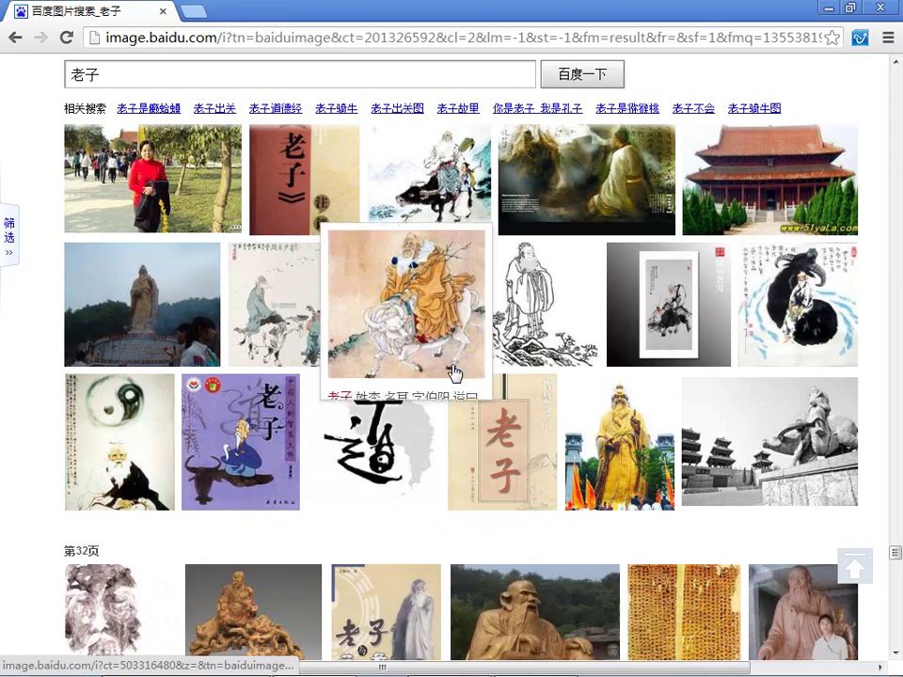
scroll(444, 374, down, 10)
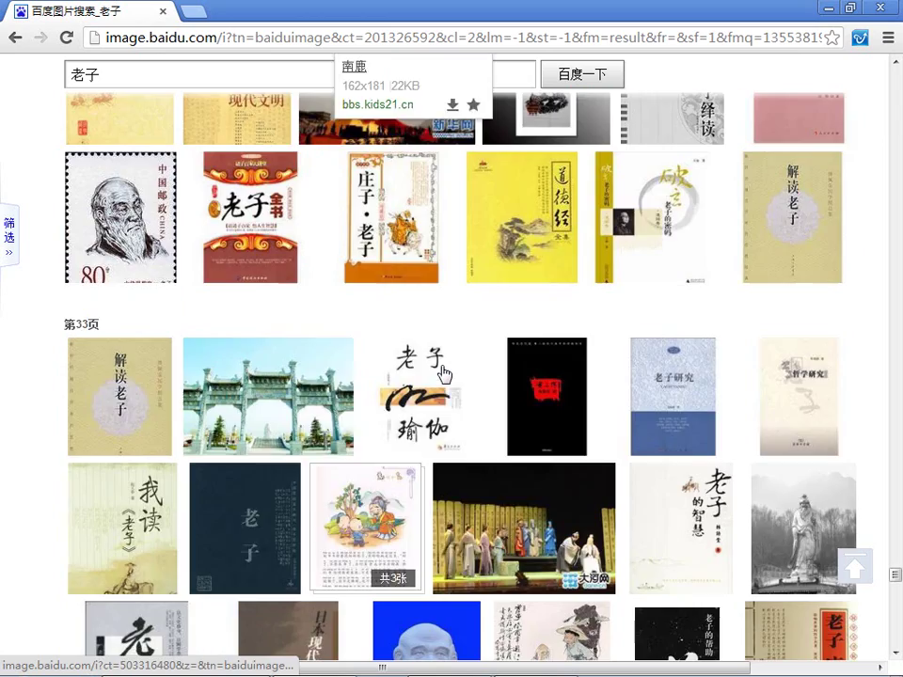
scroll(444, 374, down, 10)
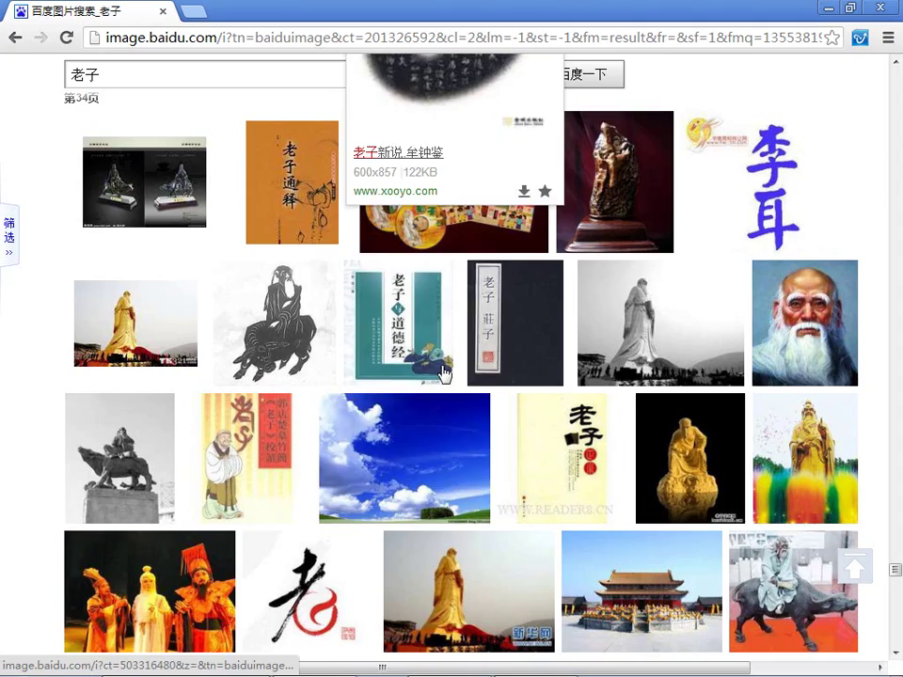
scroll(294, 414, down, 2)
scroll(85, 373, down, 9)
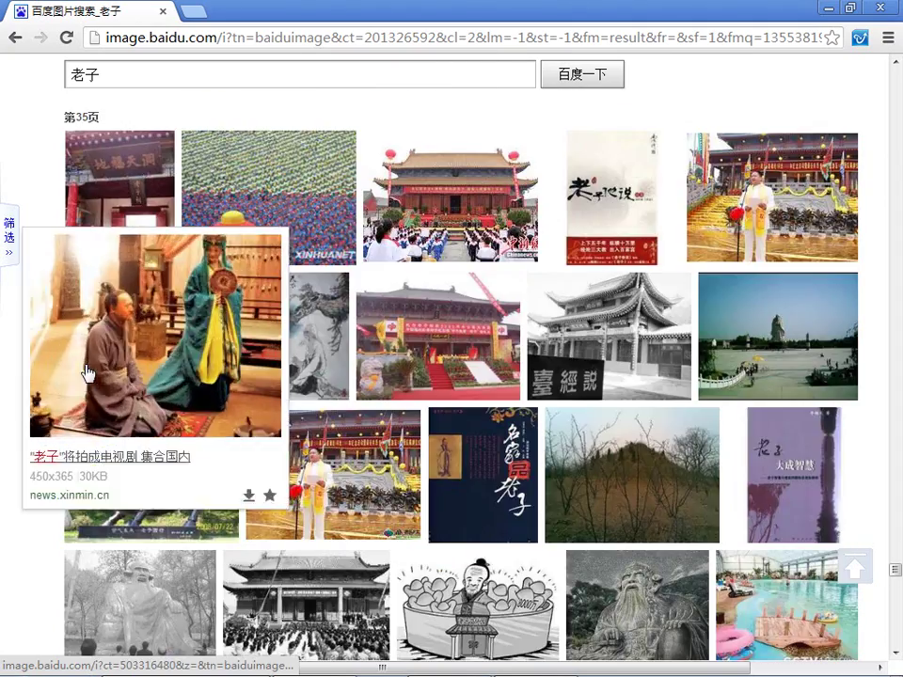
View the ink painting of 老子 seated under a pine tree from result page 35 and close its detail page.
scroll(87, 374, up, 4)
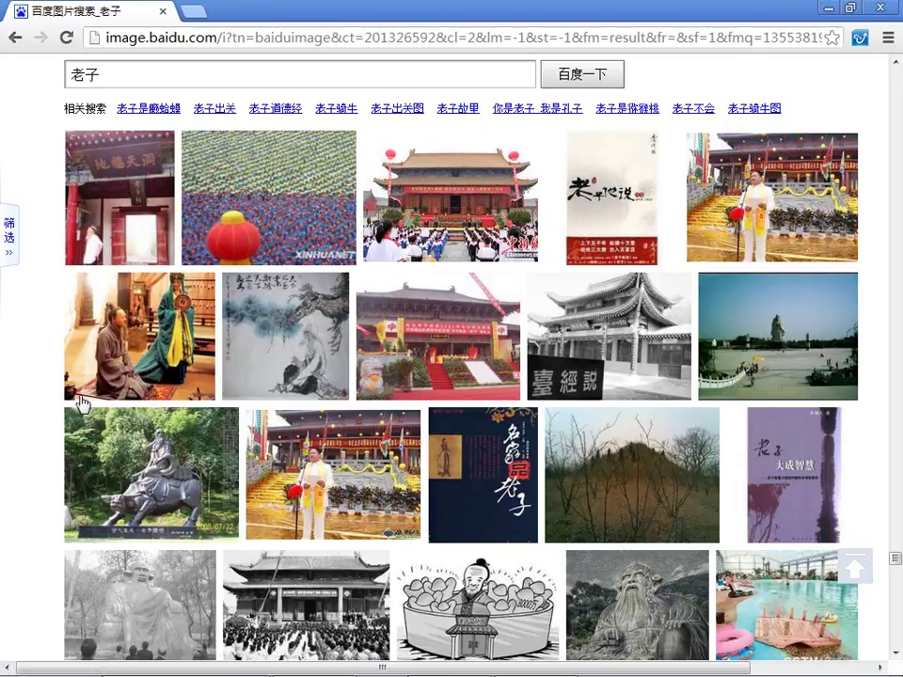
click(288, 363)
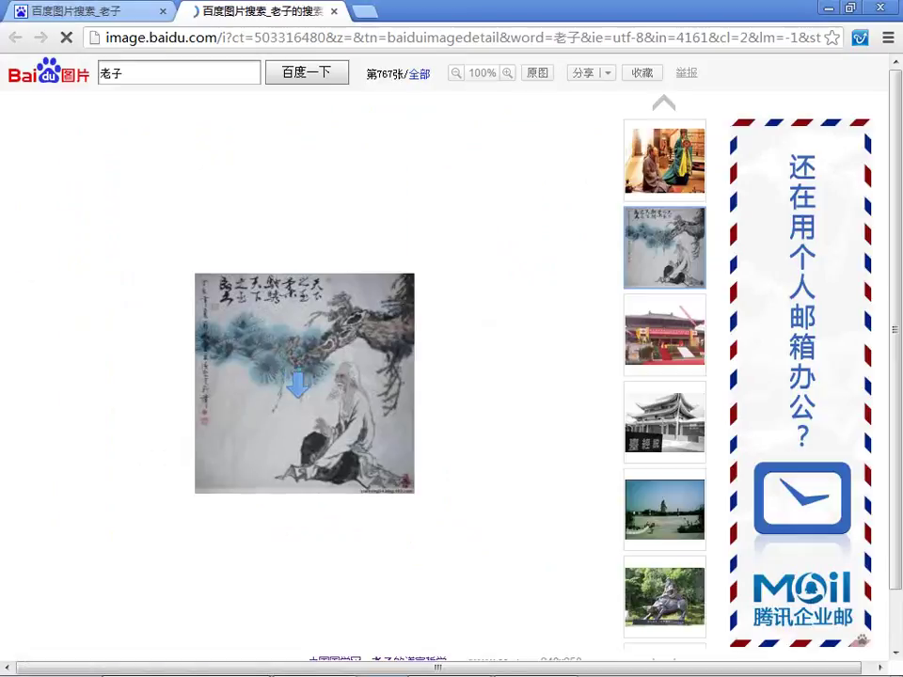
click(335, 12)
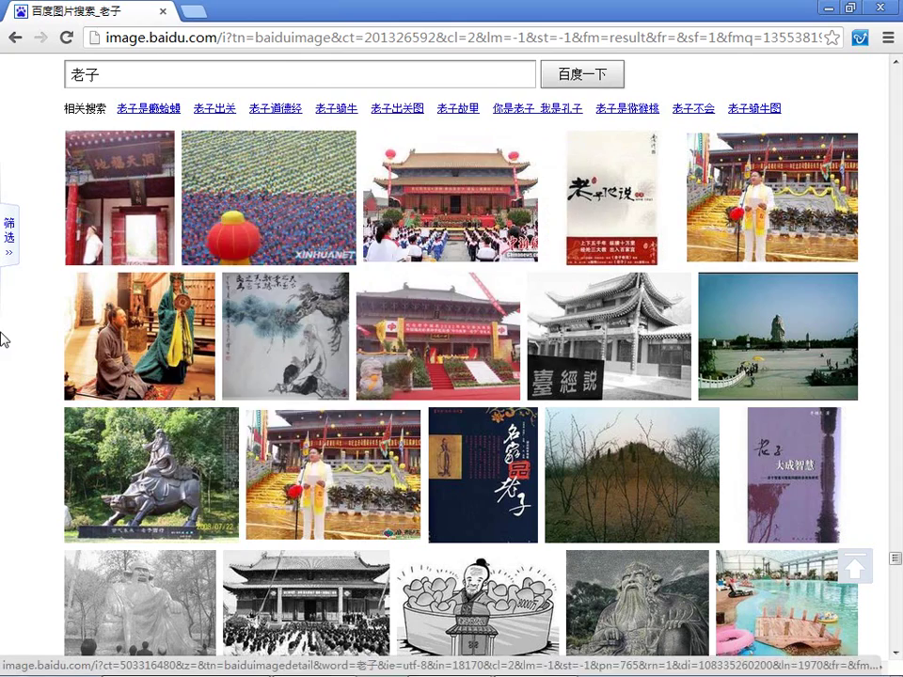
Examine 老子 image result pages 36 to 40 for a suitable picture.
scroll(4, 331, down, 4)
scroll(3, 326, down, 4)
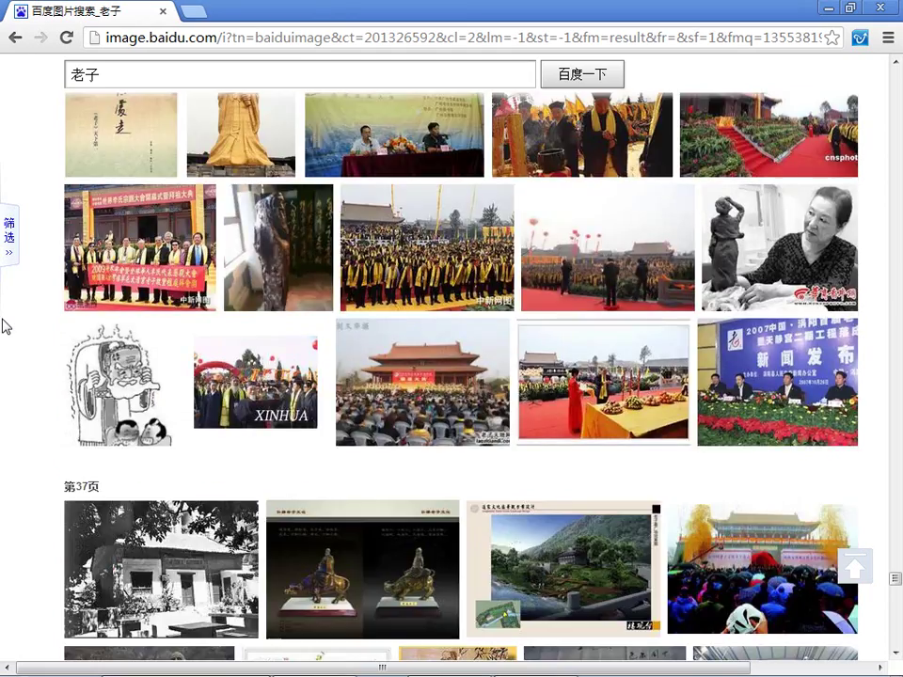
scroll(6, 326, down, 12)
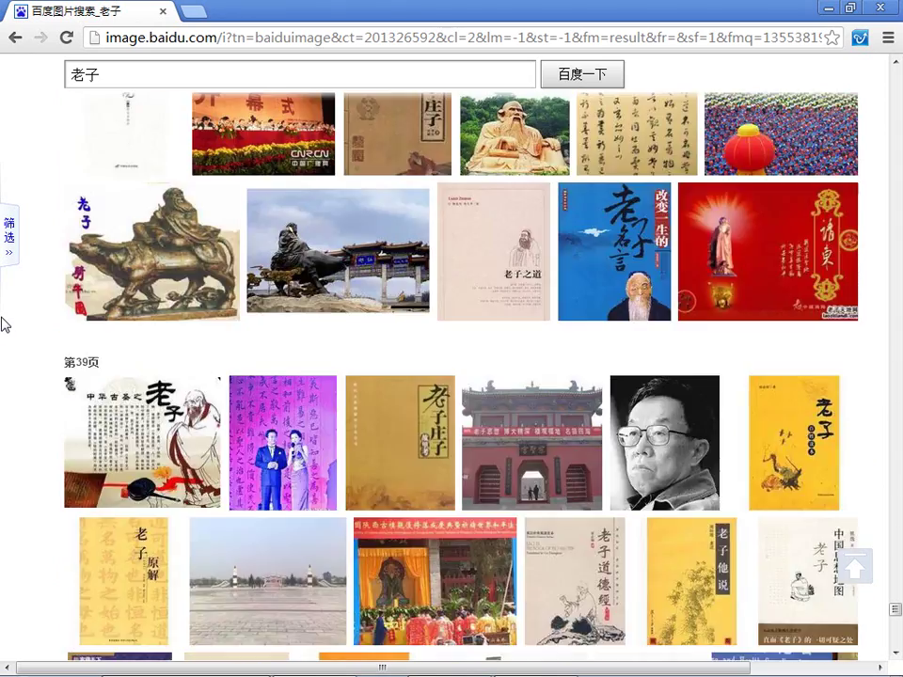
scroll(5, 325, up, 4)
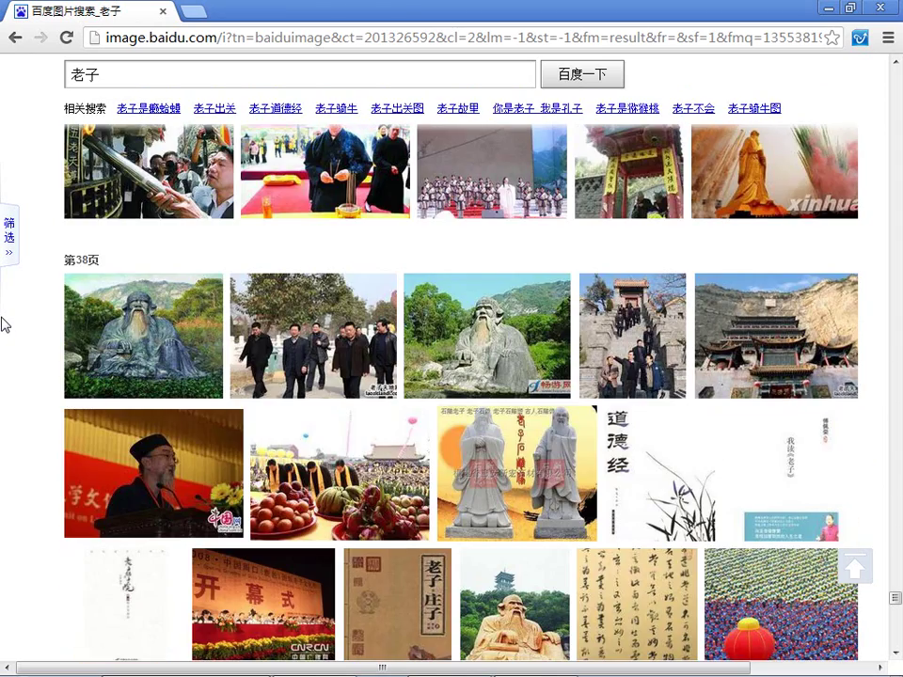
scroll(4, 324, down, 4)
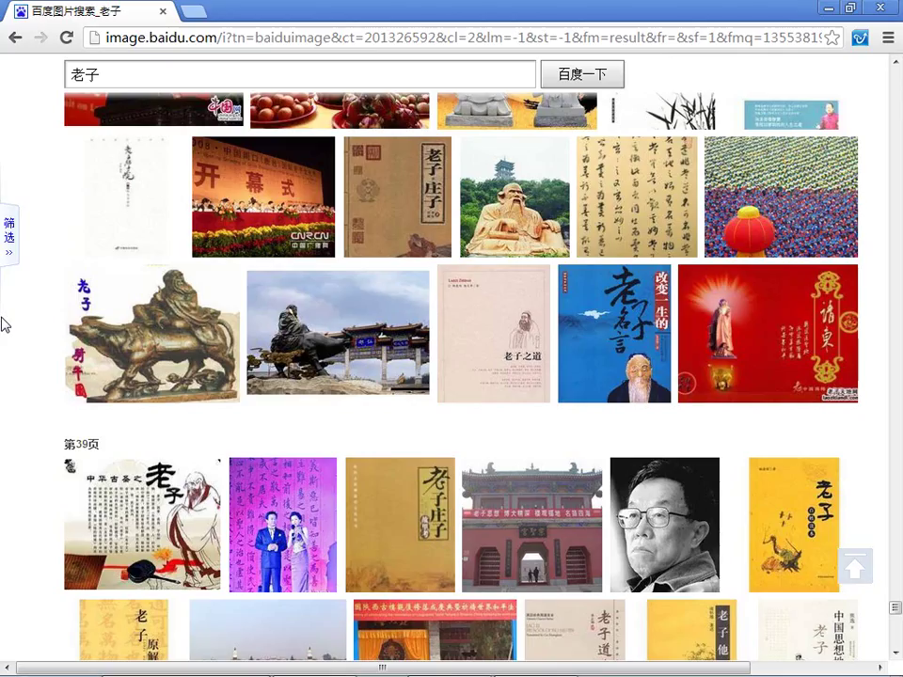
scroll(5, 324, down, 4)
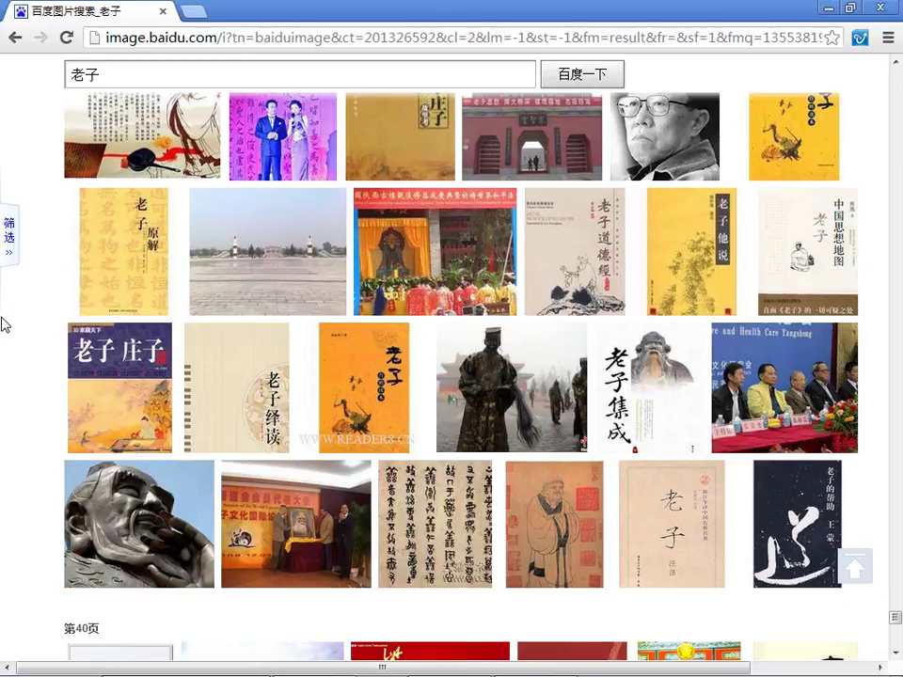
scroll(5, 325, down, 5)
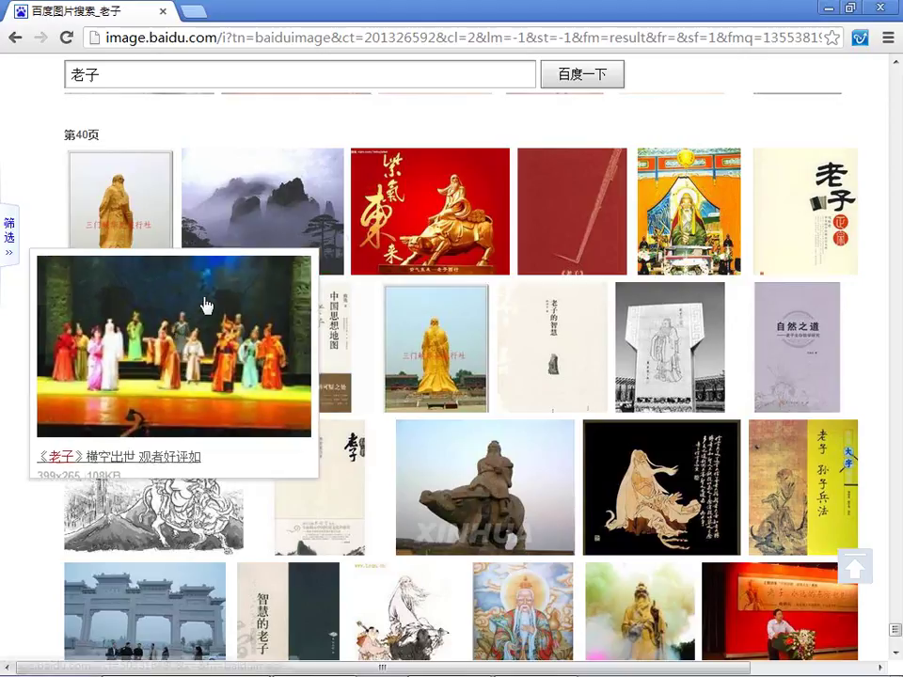
scroll(5, 329, down, 3)
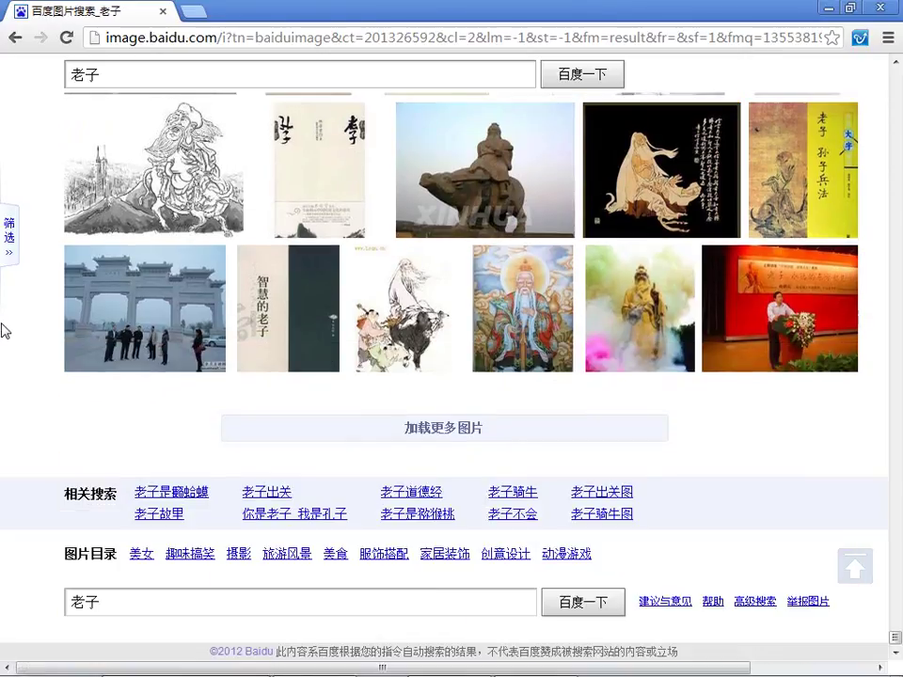
Request another batch of 老子 images after page 40 and close the browser.
click(426, 431)
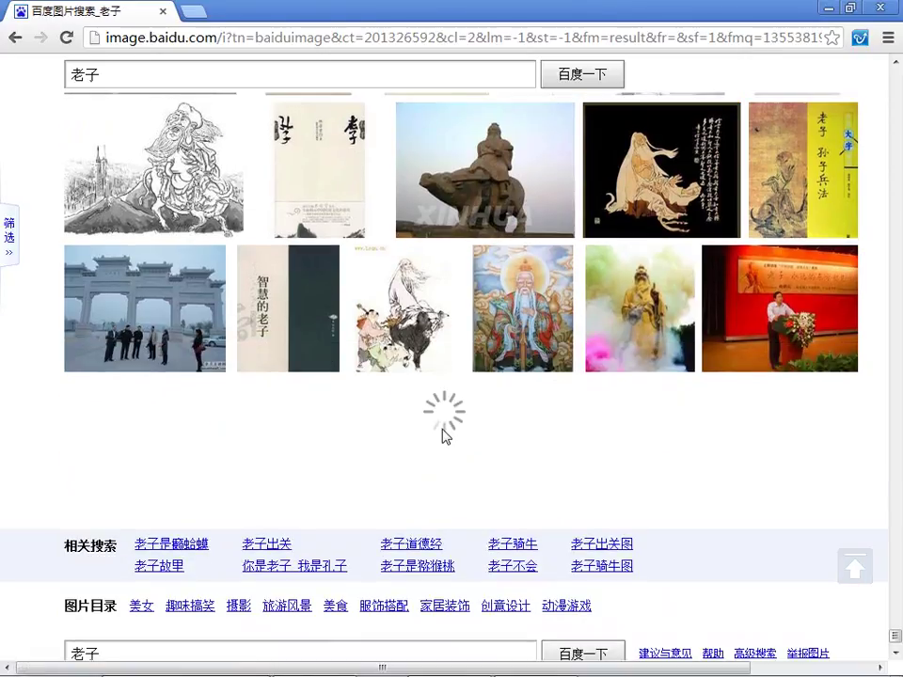
mouse_move(453, 336)
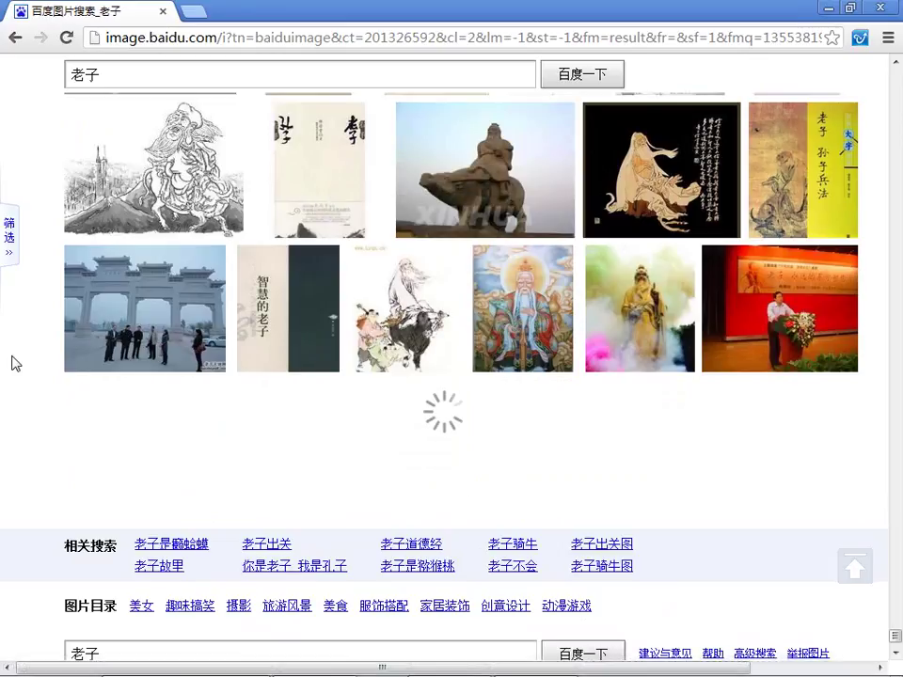
click(883, 9)
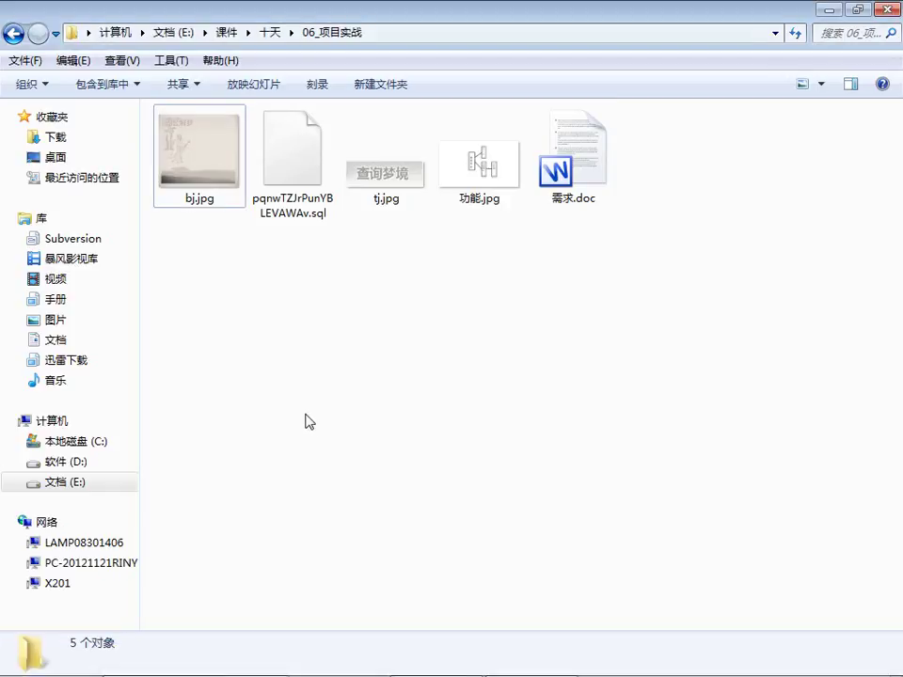
View the background picture bj.jpg from the 06_项目实战 folder and close the picture viewer.
double_click(210, 161)
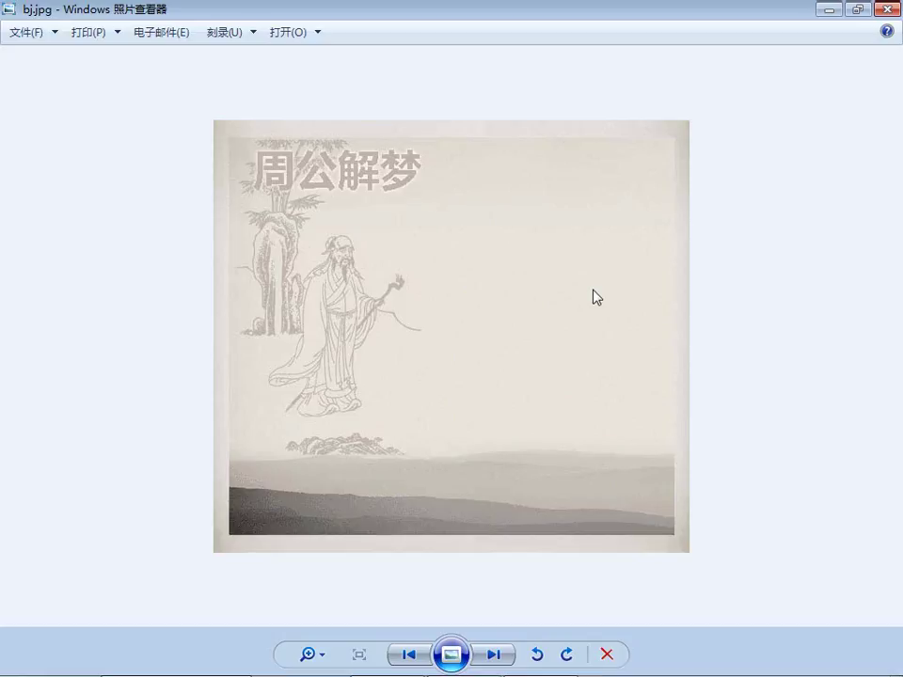
click(885, 12)
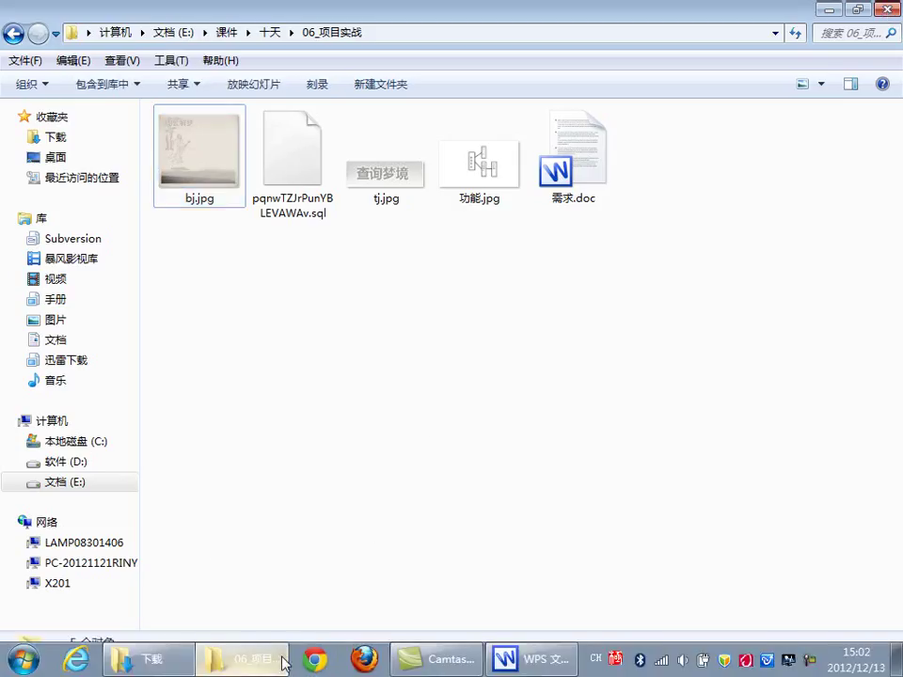
click(197, 167)
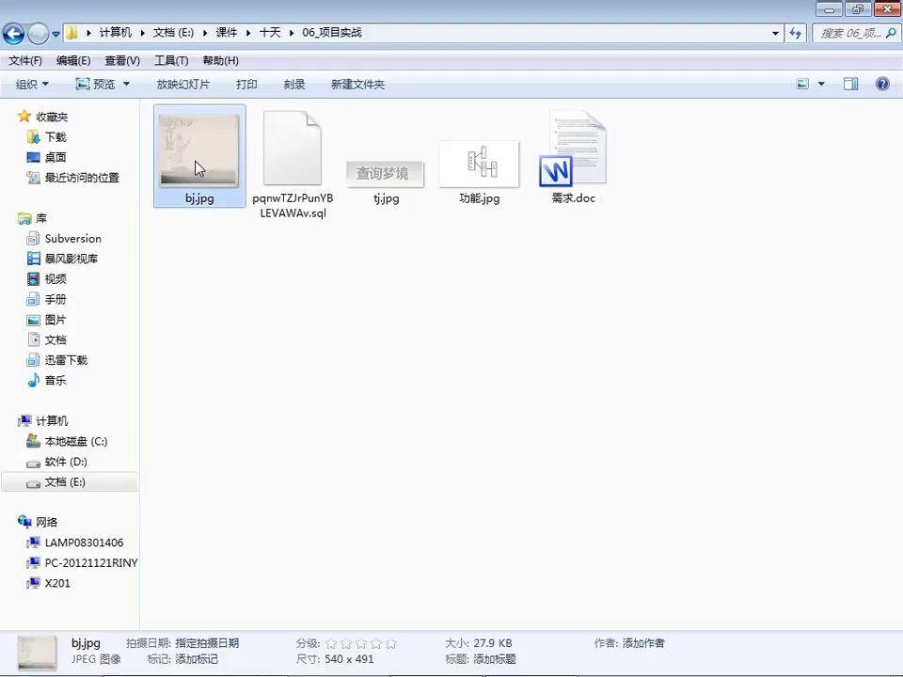
Create a new text file named index.php in the 06_项目实战 folder, accepting the extension change.
click(395, 326)
right_click(393, 351)
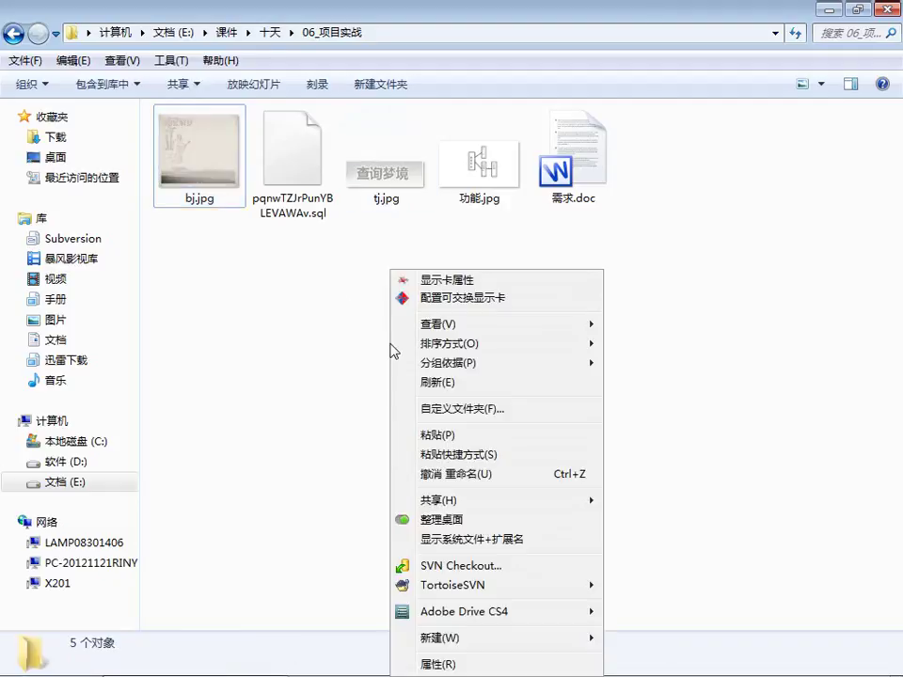
mouse_move(492, 638)
click(622, 585)
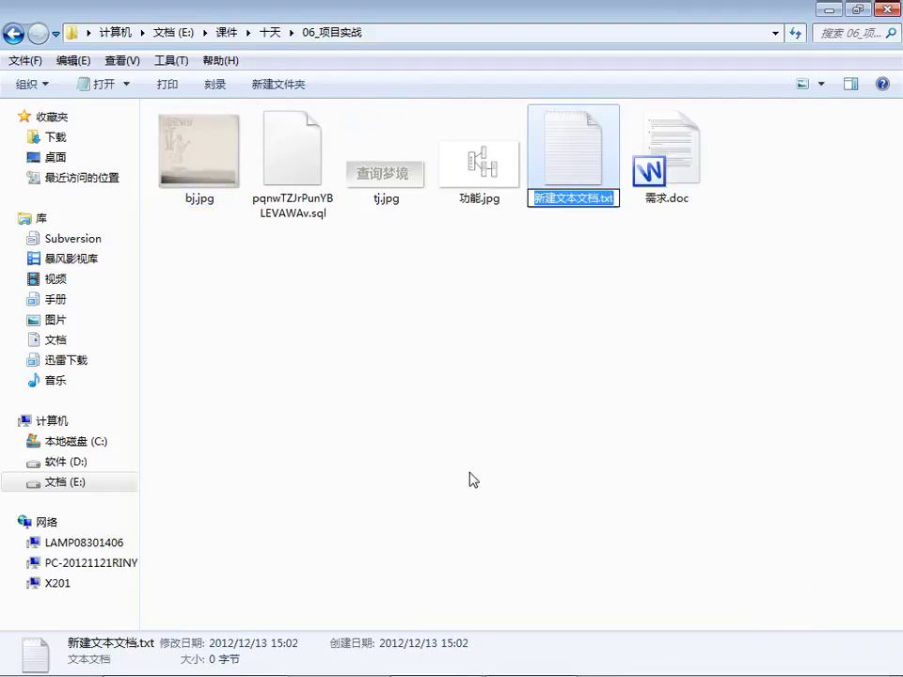
text(index)
key(Escape)
text(index.php)
key(Return)
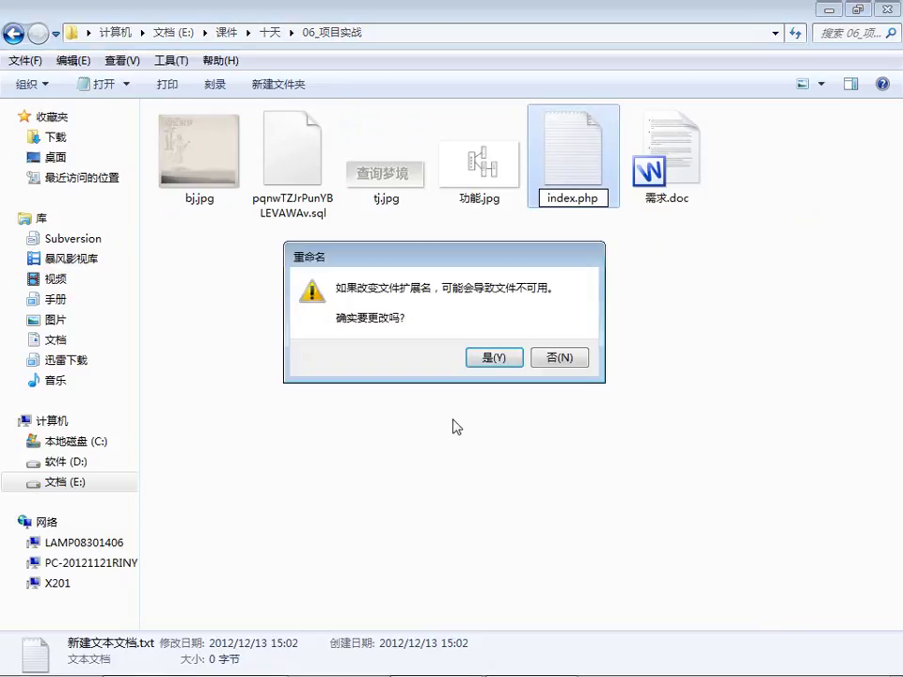
click(487, 364)
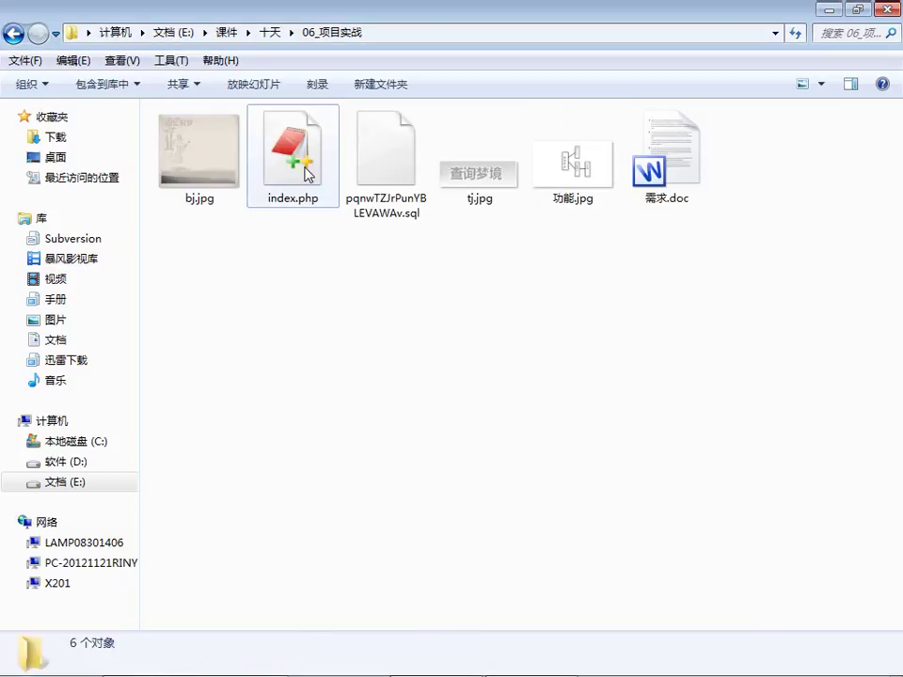
Create a new text file named style.css in the same folder, accepting the extension change.
right_click(381, 307)
mouse_move(508, 643)
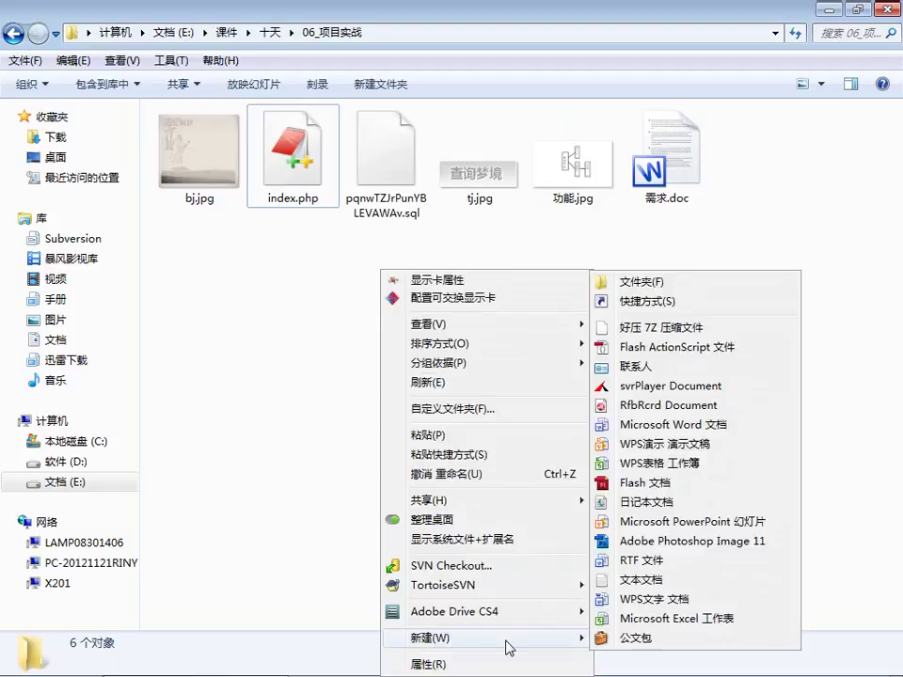
click(710, 579)
key(ctrl+a)
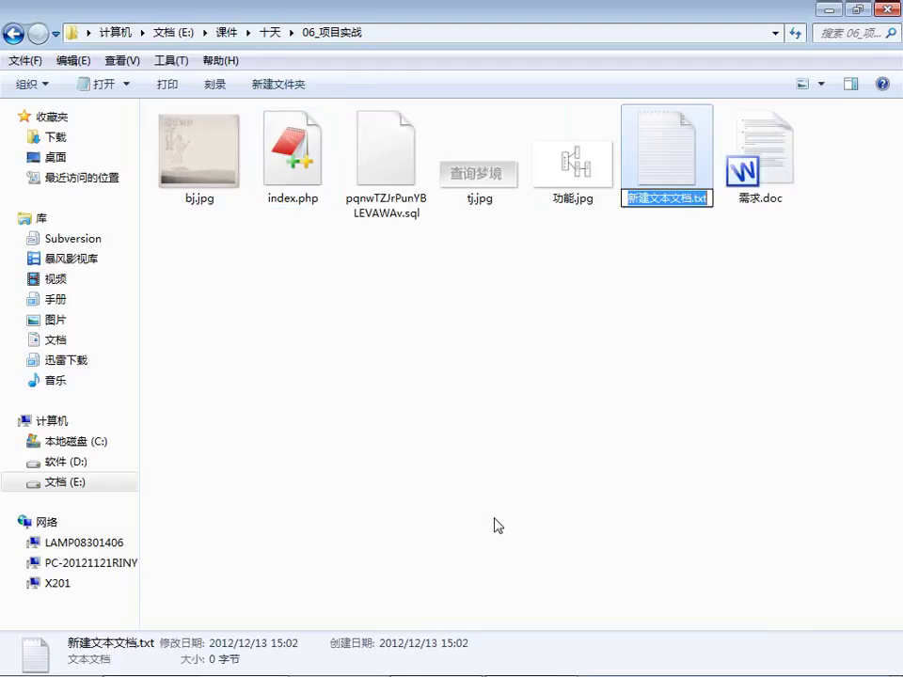
text(style)
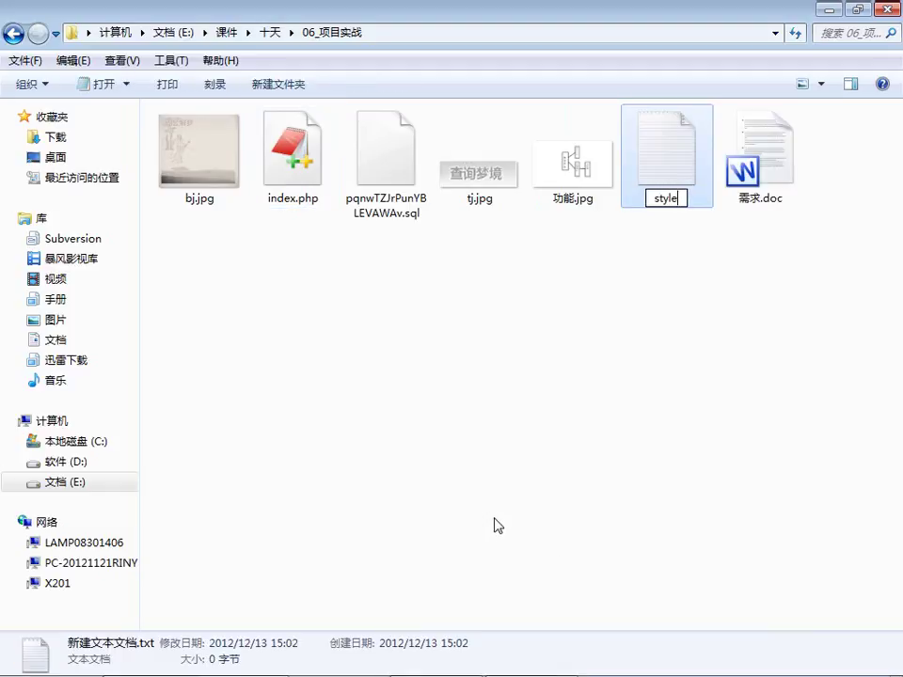
text(.css)
key(Return)
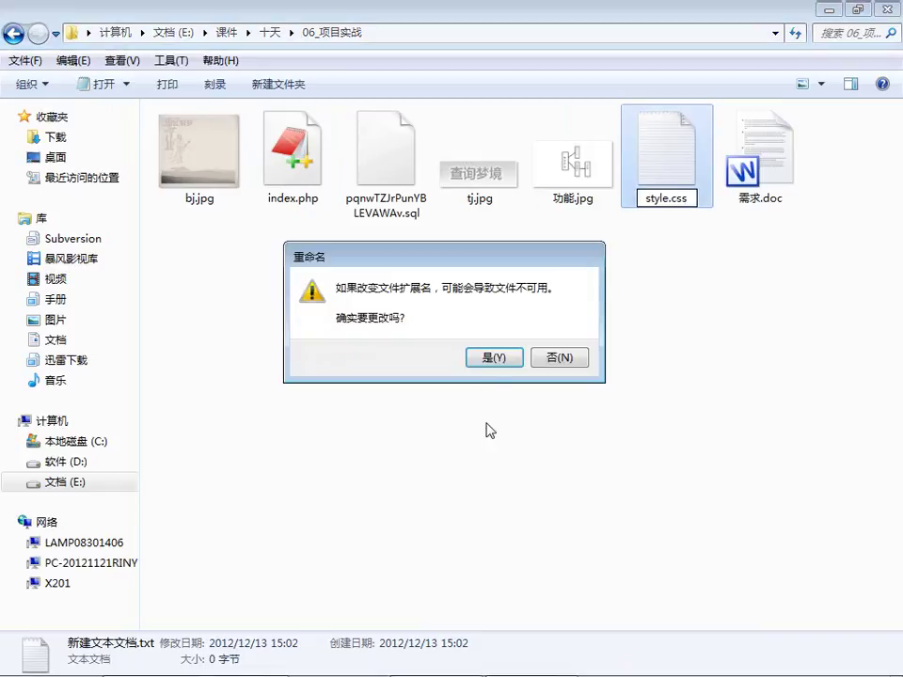
key(Return)
Edit index.php in Vim and insert the XHTML 1.0 Transitional doctype by expanding the doctype snippet with option 6.
right_click(295, 188)
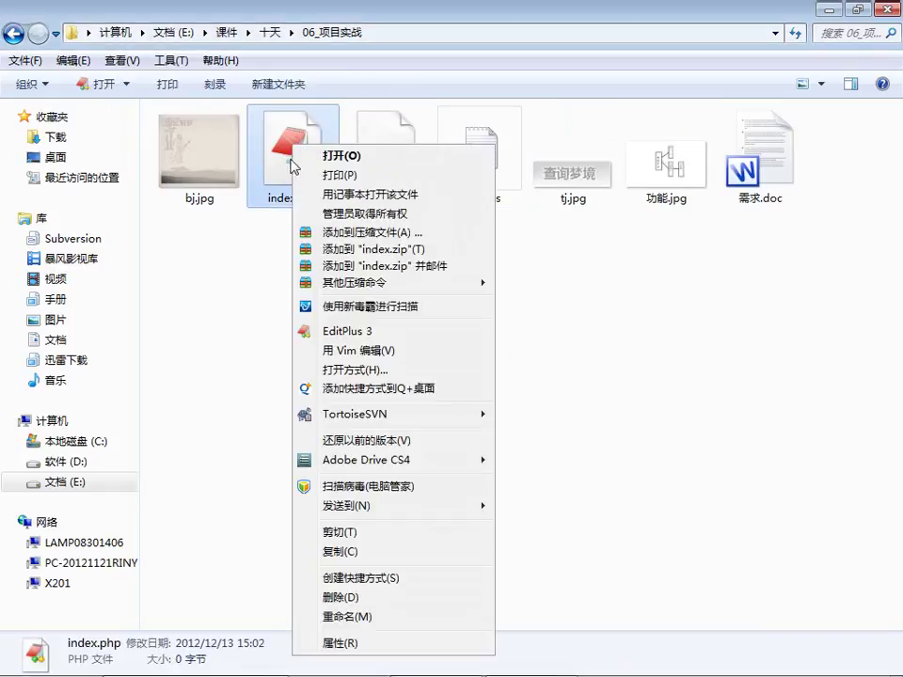
click(357, 361)
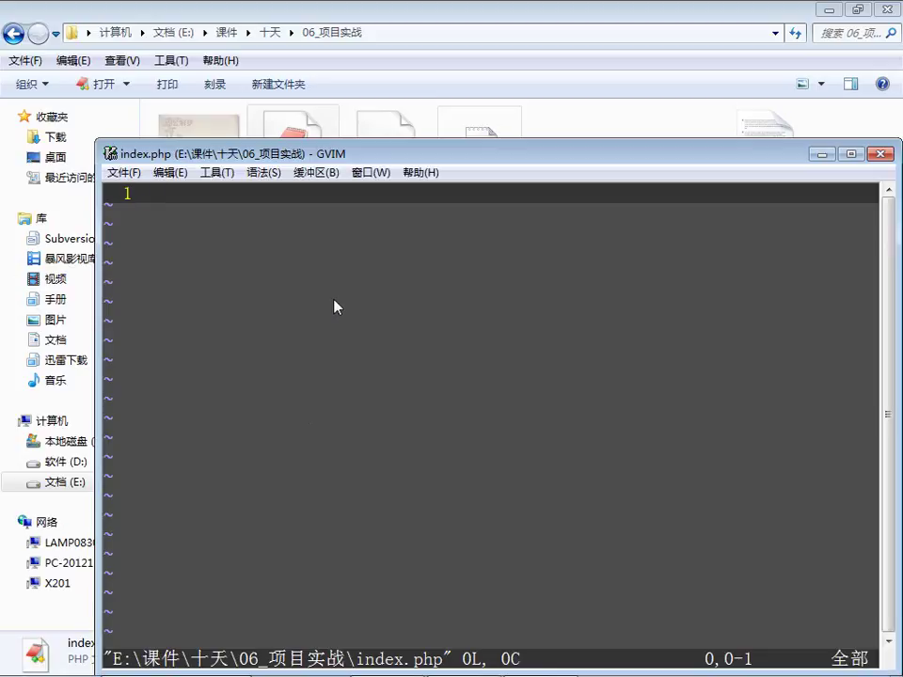
key(i)
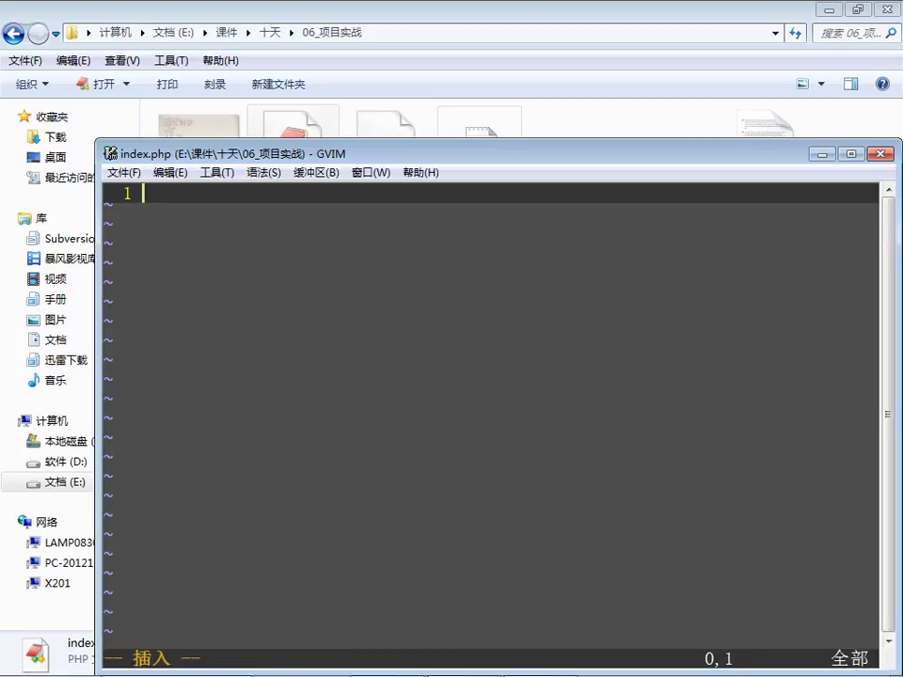
text(doctyl)
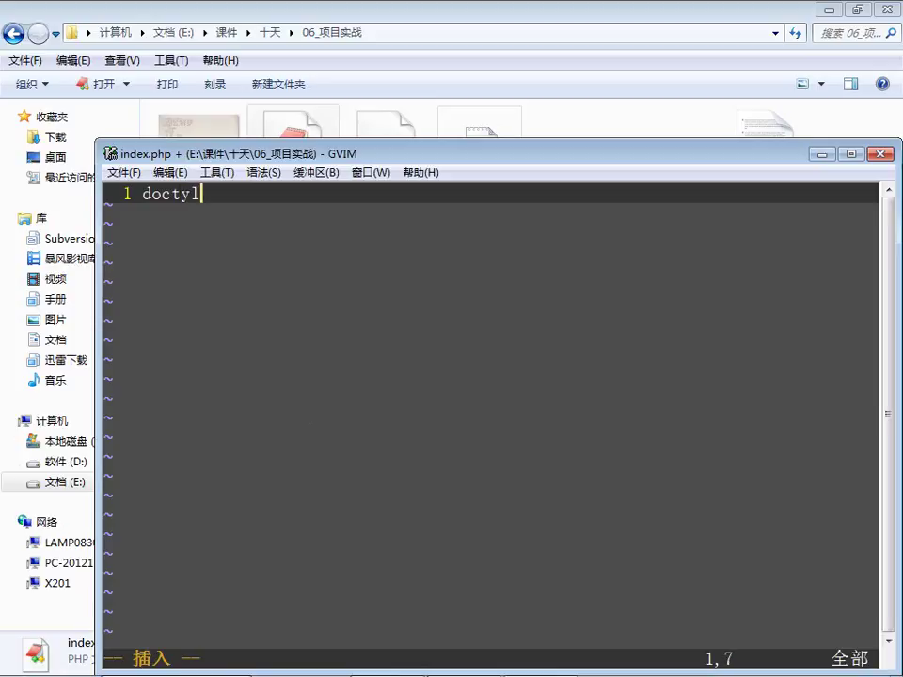
key(BackSpace)
text(pe)
key(Tab)
text(6)
key(Return)
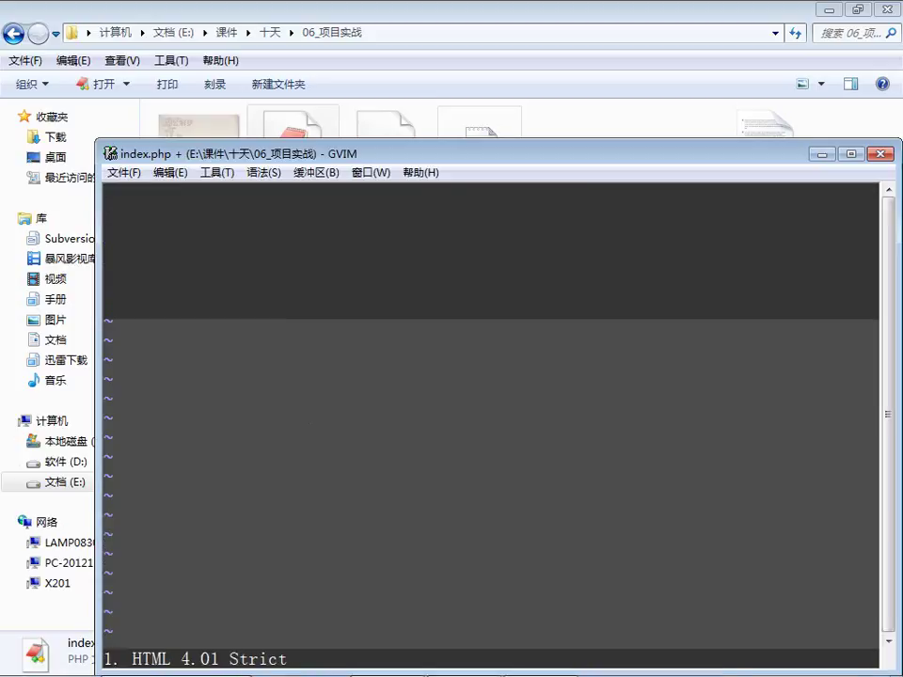
key(Return)
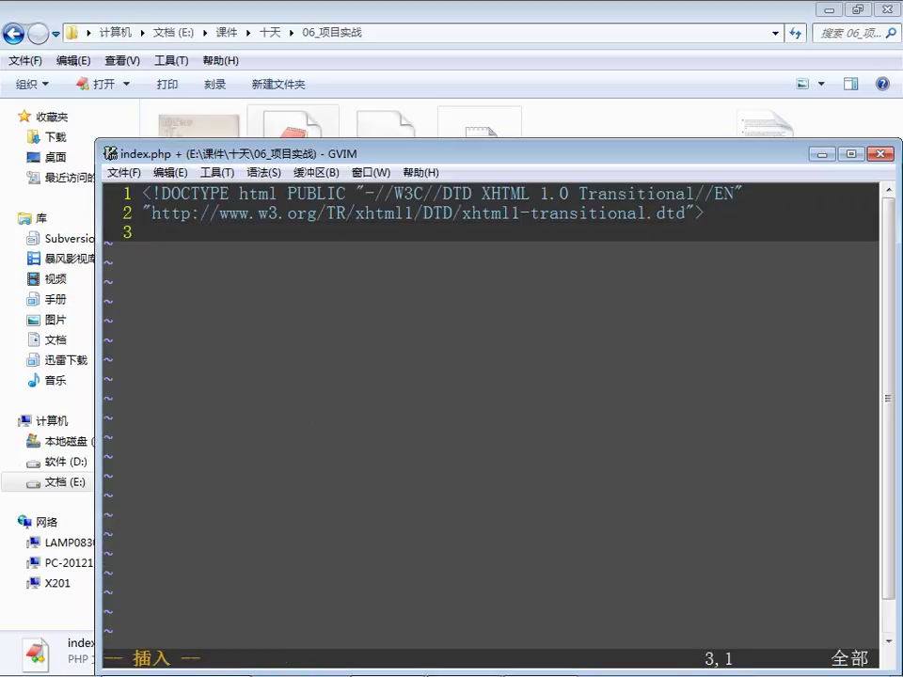
Add an html element below the doctype in index.php, with an indented empty line between its opening and closing tags.
text(<html)
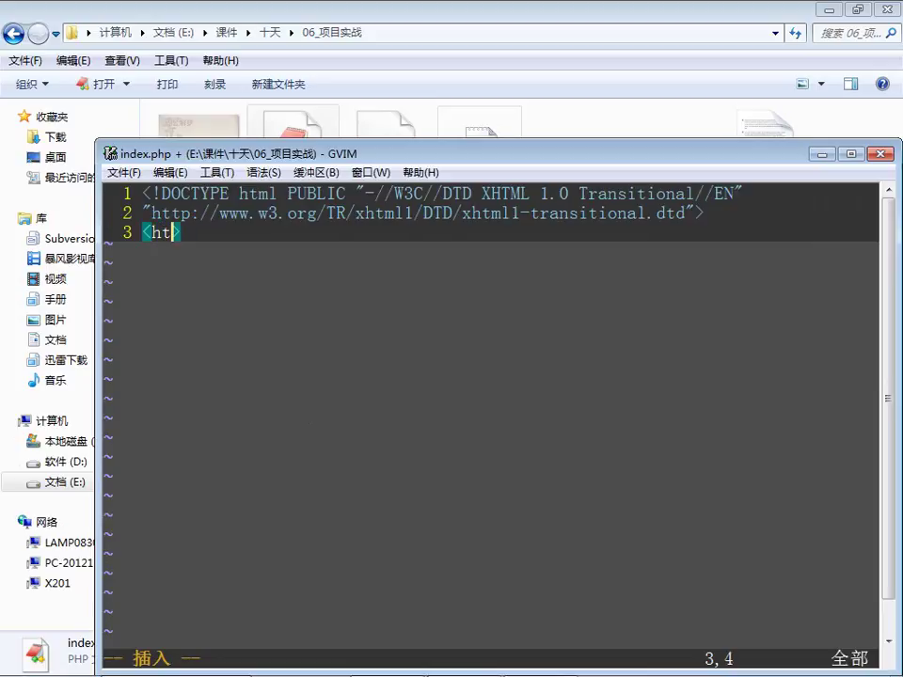
text(></h)
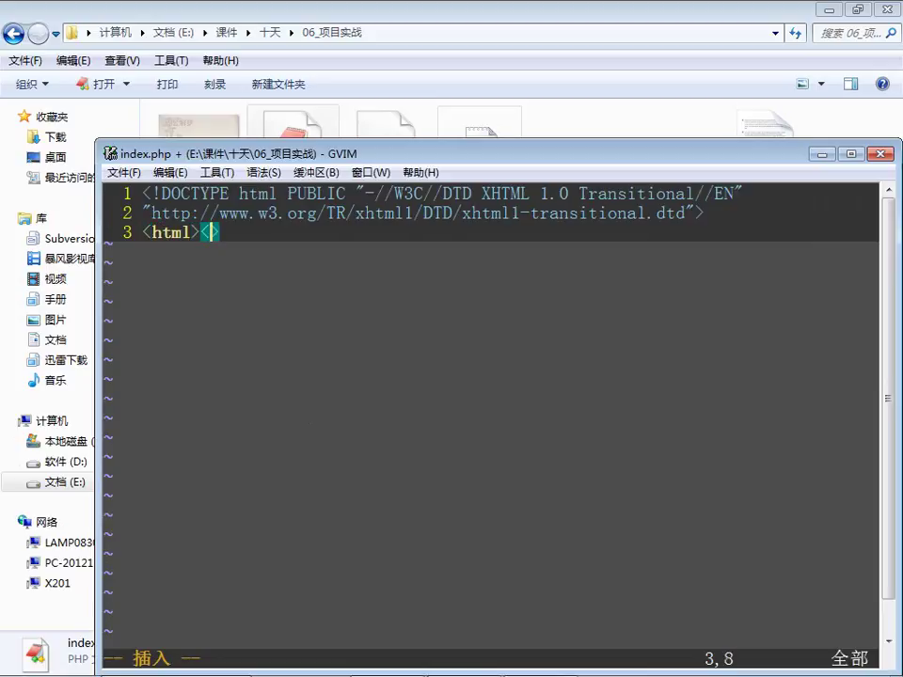
text(tml>)
key(Left)
key(Left)
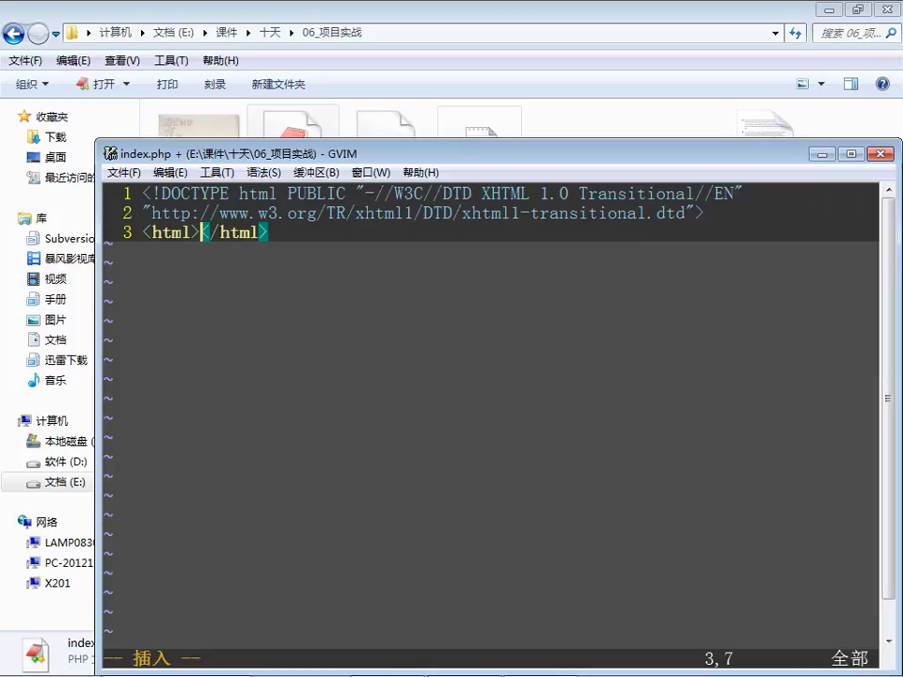
key(Return)
key(Return)
key(Up)
key(Tab)
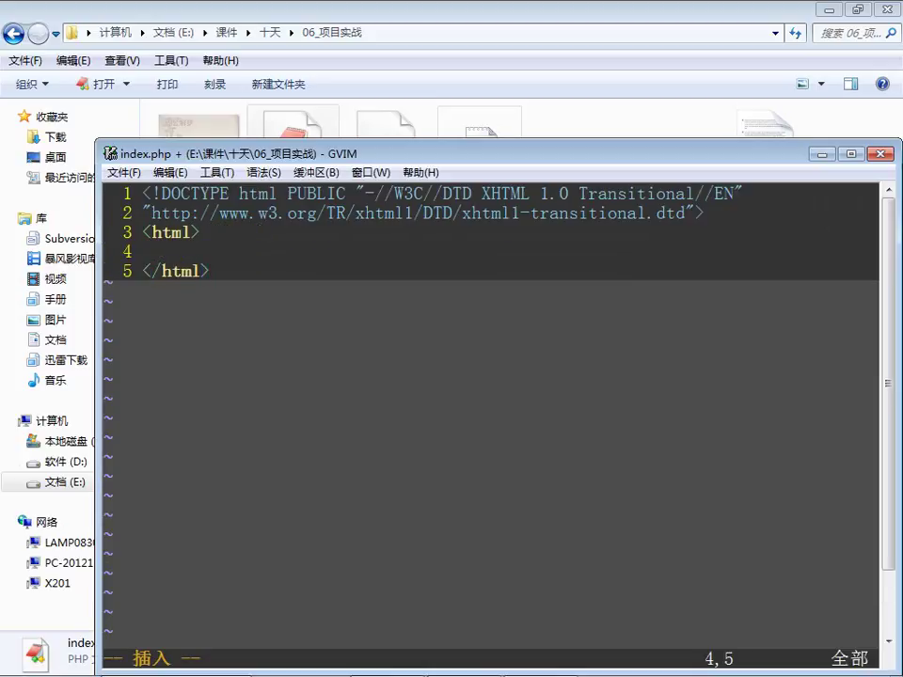
Expand the head snippet inside the html element and set the page title to 周公解梦.
text(head)
key(Tab)
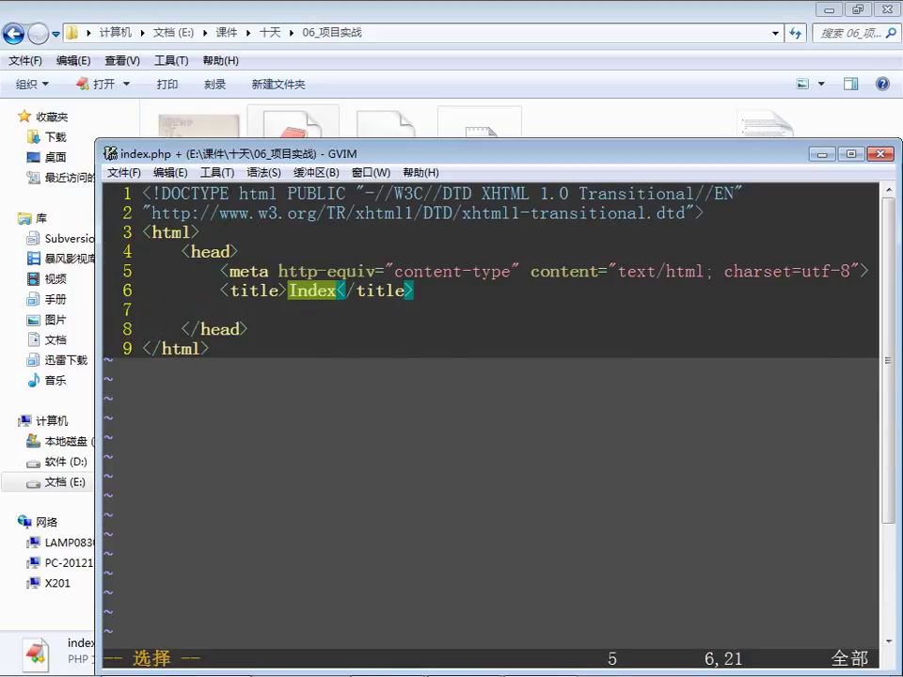
key(BackSpace)
text(mfw)
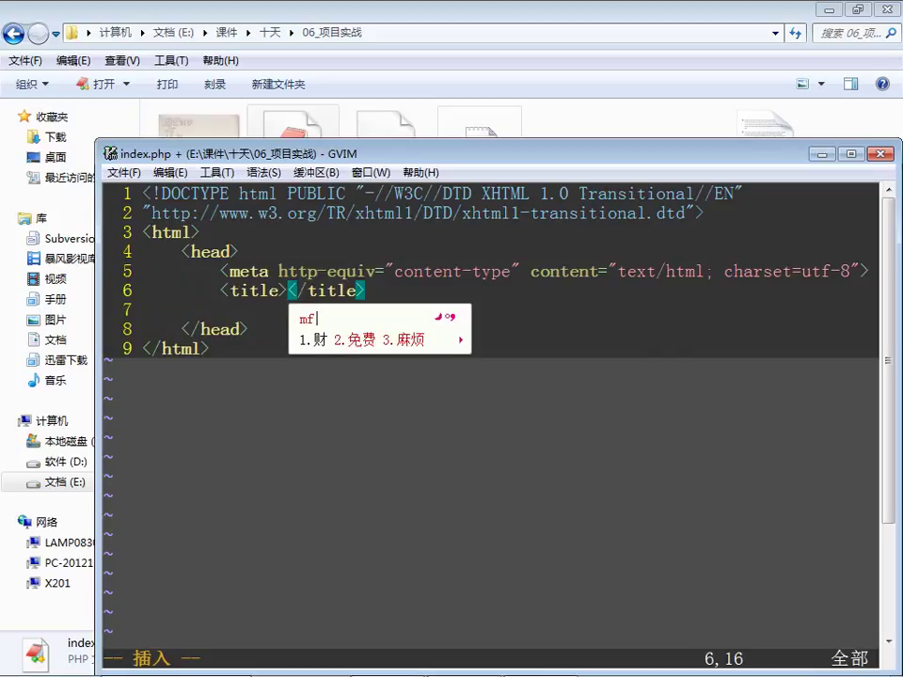
text(c)
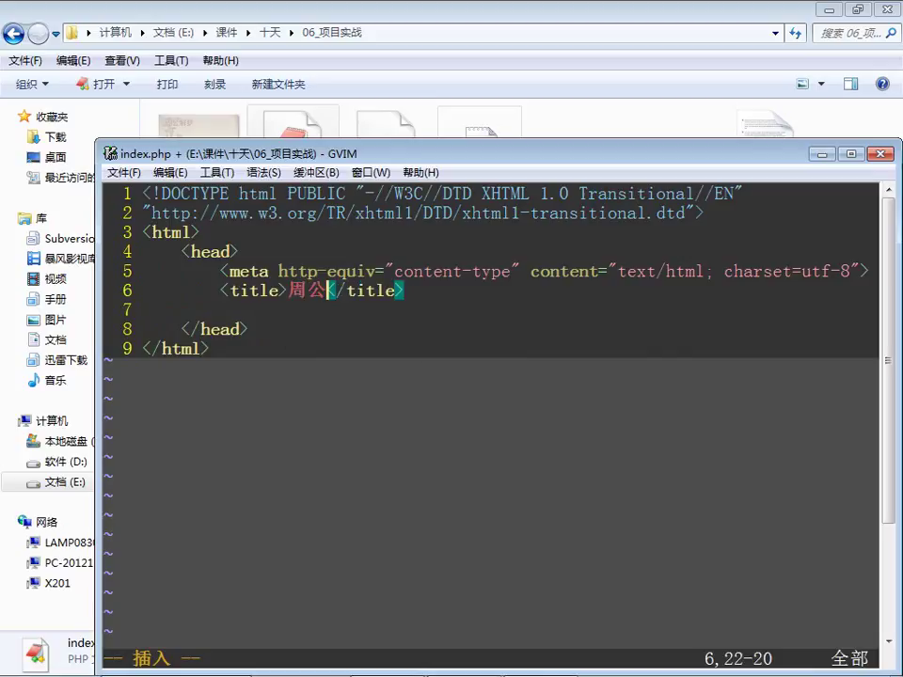
text(qess)
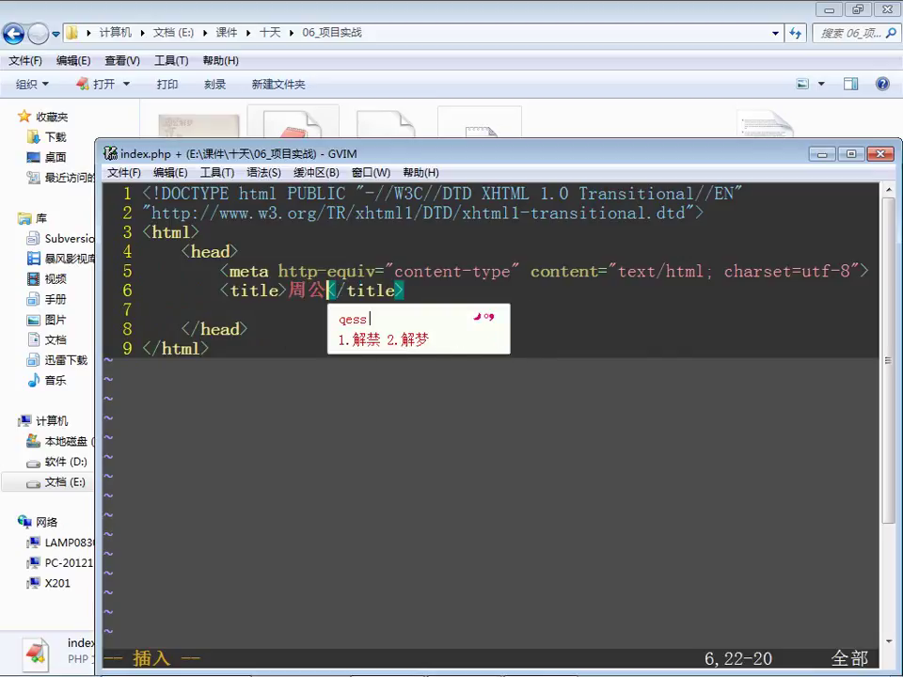
text(2)
click(220, 309)
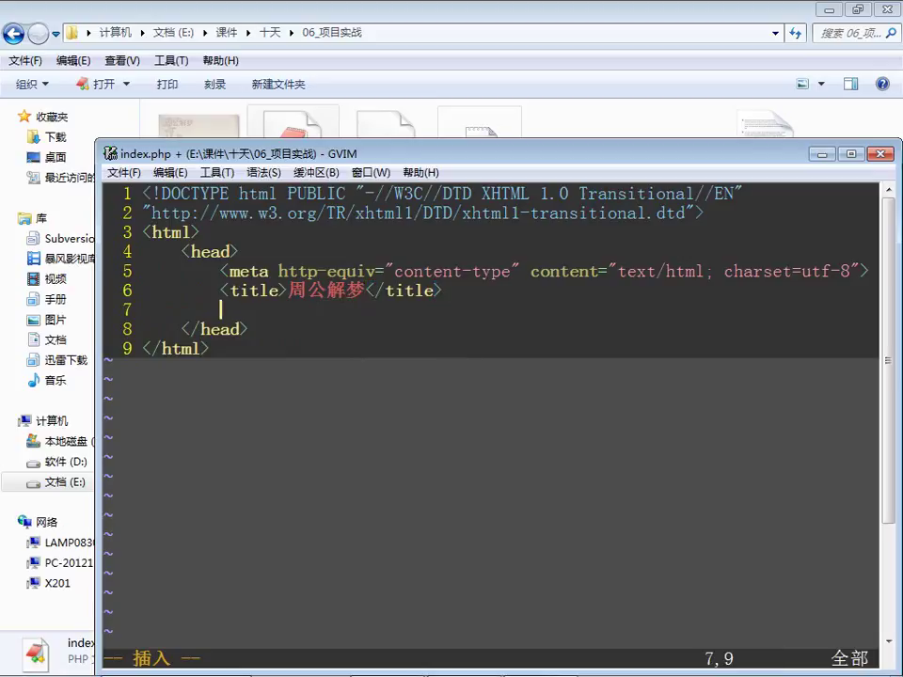
text(<>>)
key(BackSpace)
key(BackSpace)
key(BackSpace)
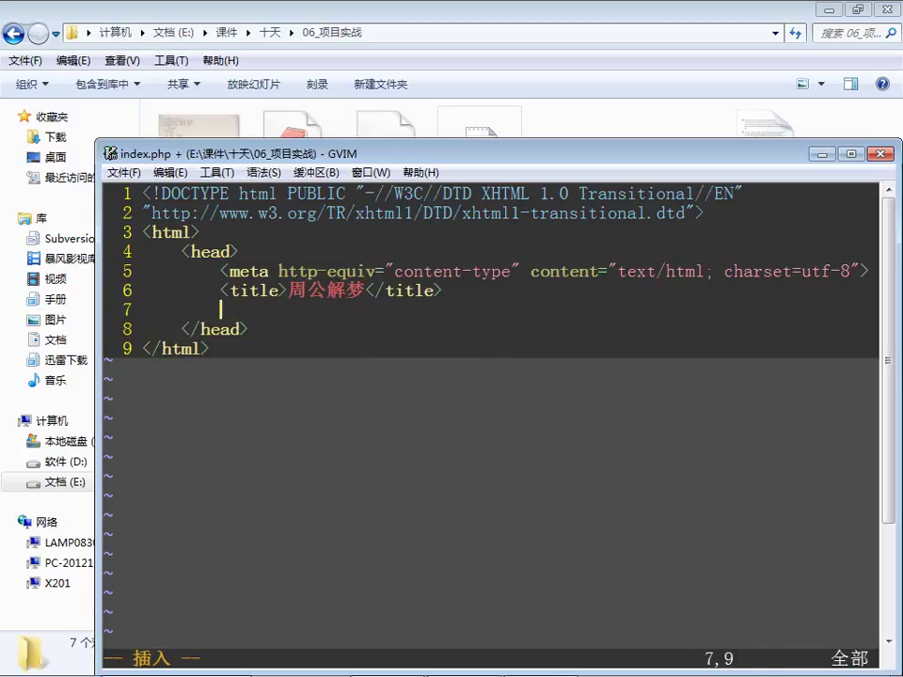
text(<>>)
key(BackSpace)
key(BackSpace)
key(BackSpace)
Insert a link tag with rel="stylesheet" on the empty line below the title.
text(<>)
key(Left)
text(lin)
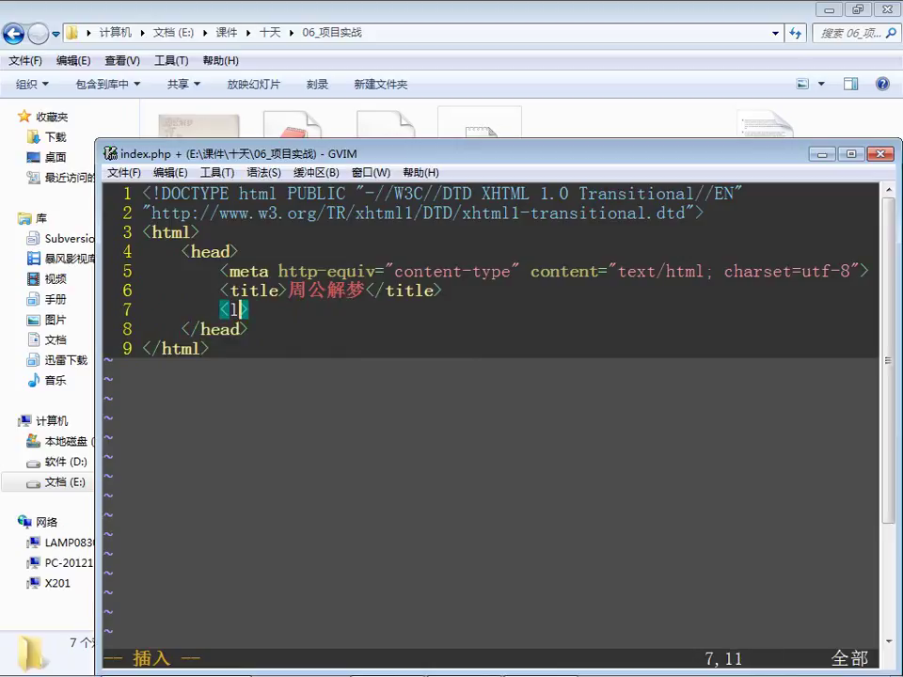
text(k )
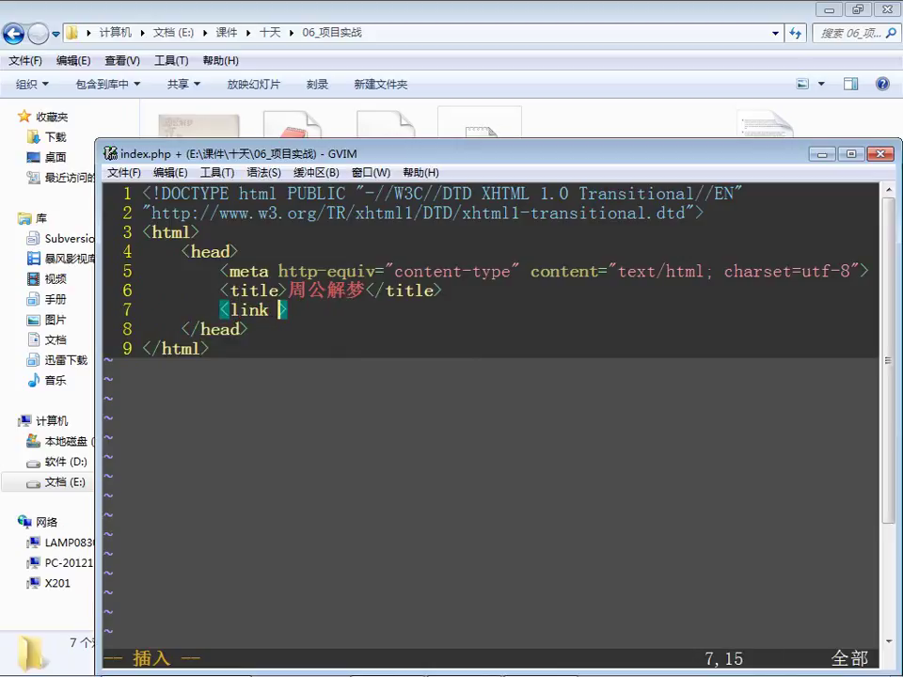
text(rel)
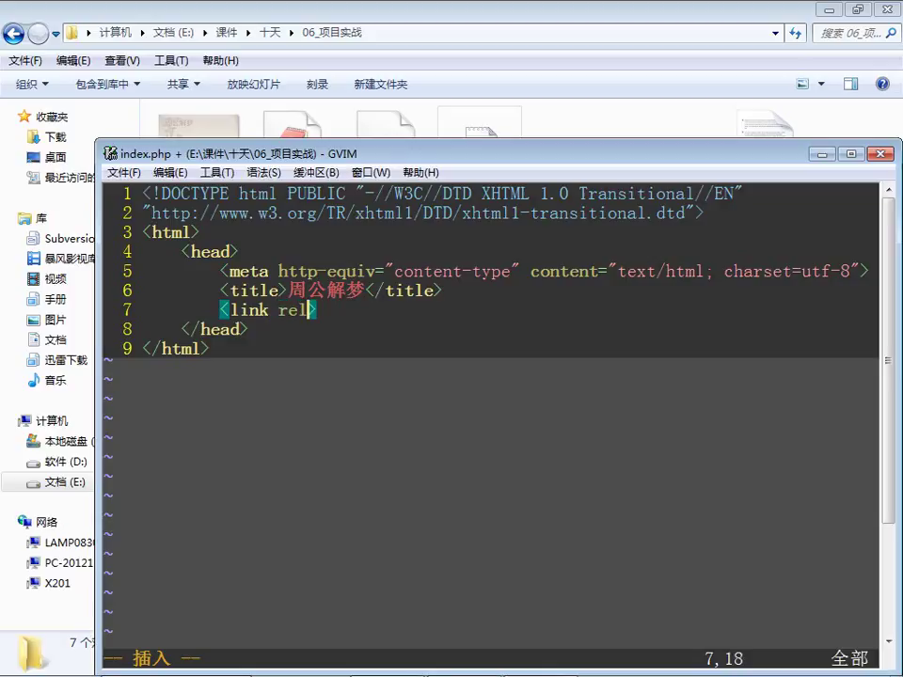
text(="")
click(328, 310)
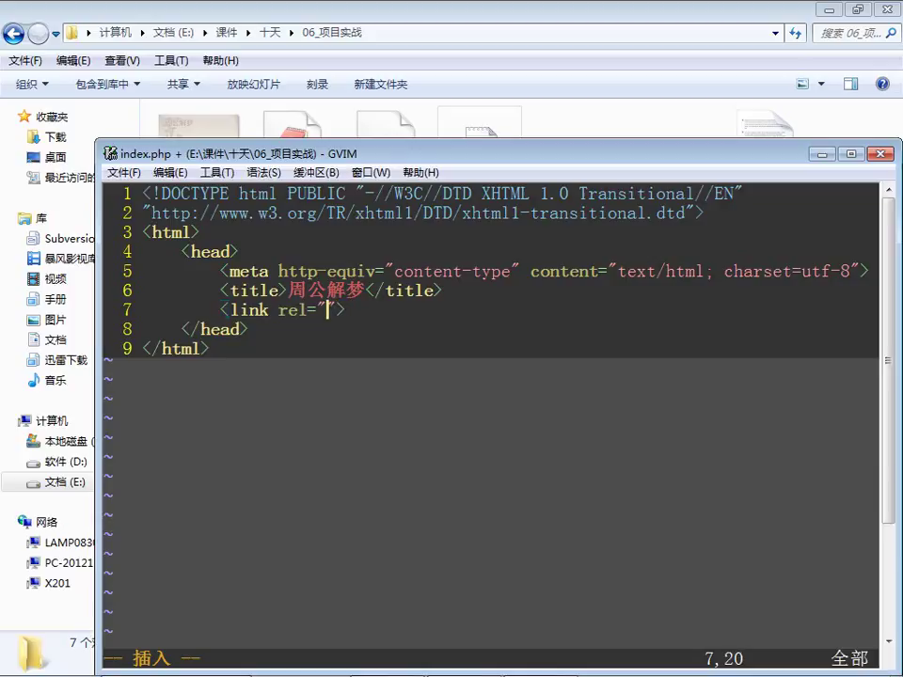
text(stylesheet)
key(Right)
Add the attributes src="./style.css" and type="text/css" to the link tag.
text(src)
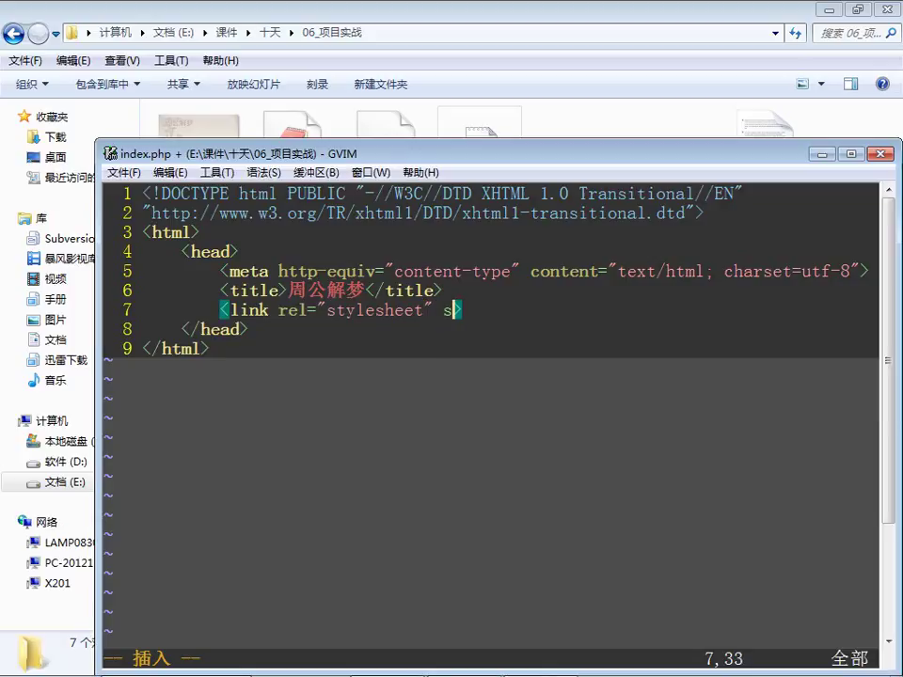
text(=".)
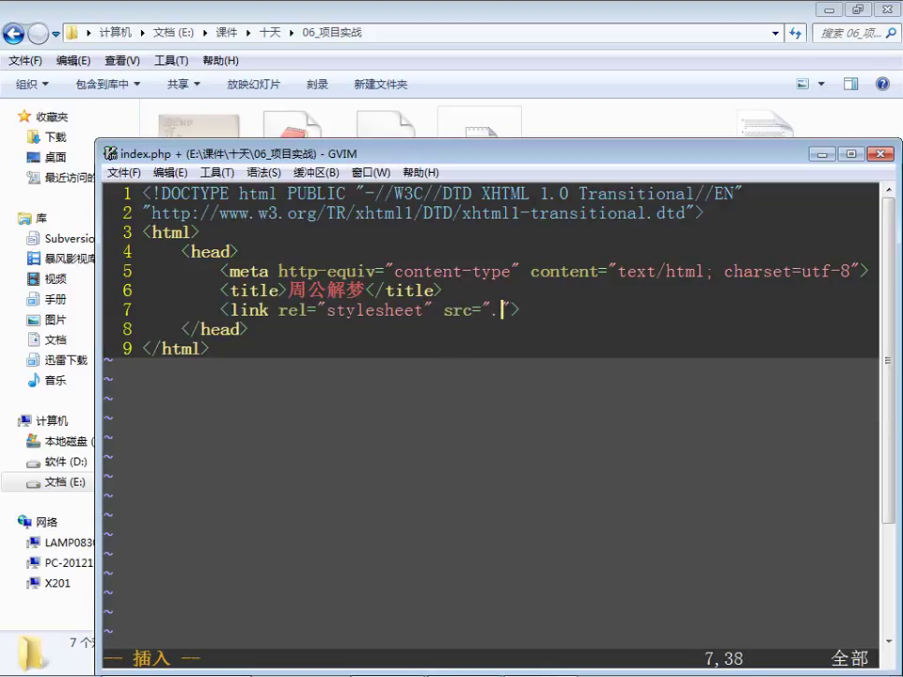
text(/style)
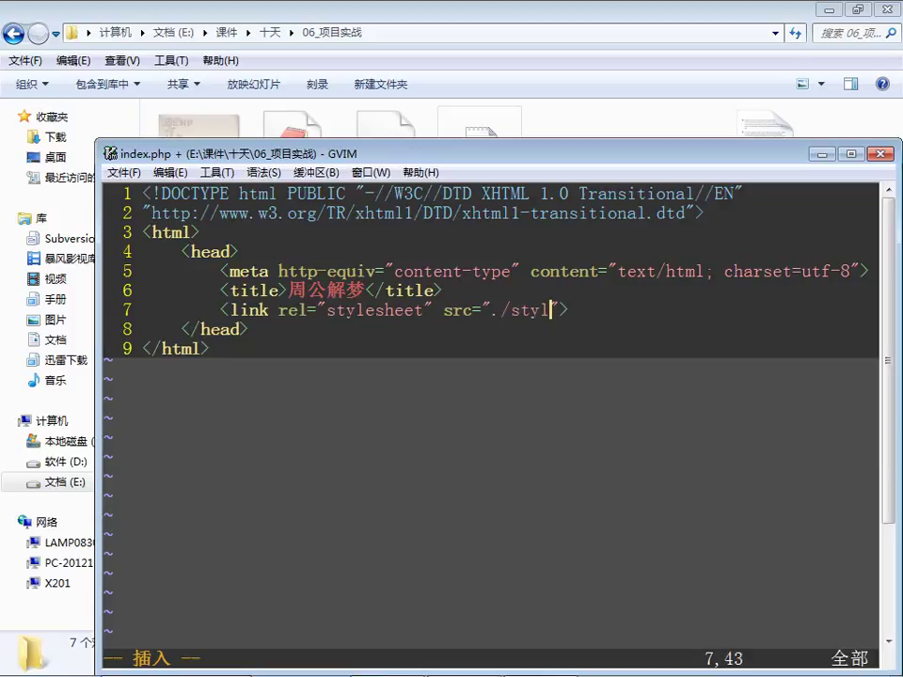
text(.css)
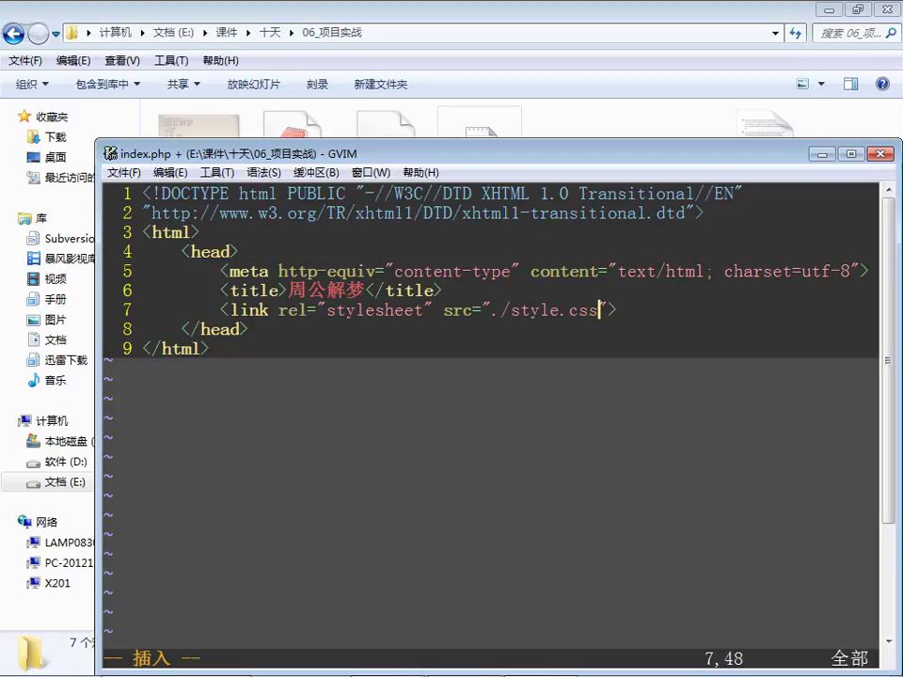
key(Right)
text(type=)
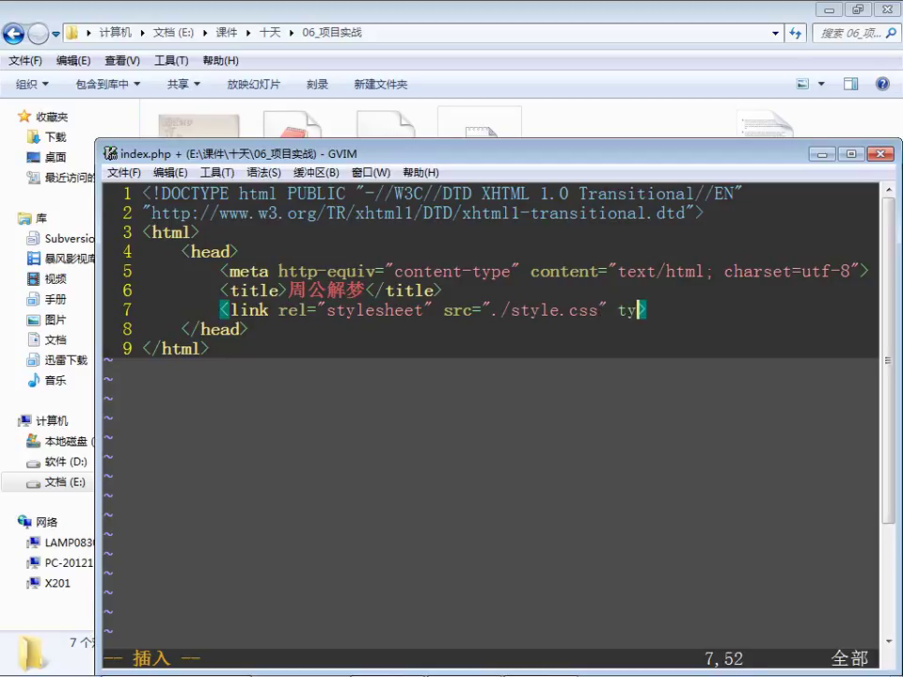
text("")
key(Left)
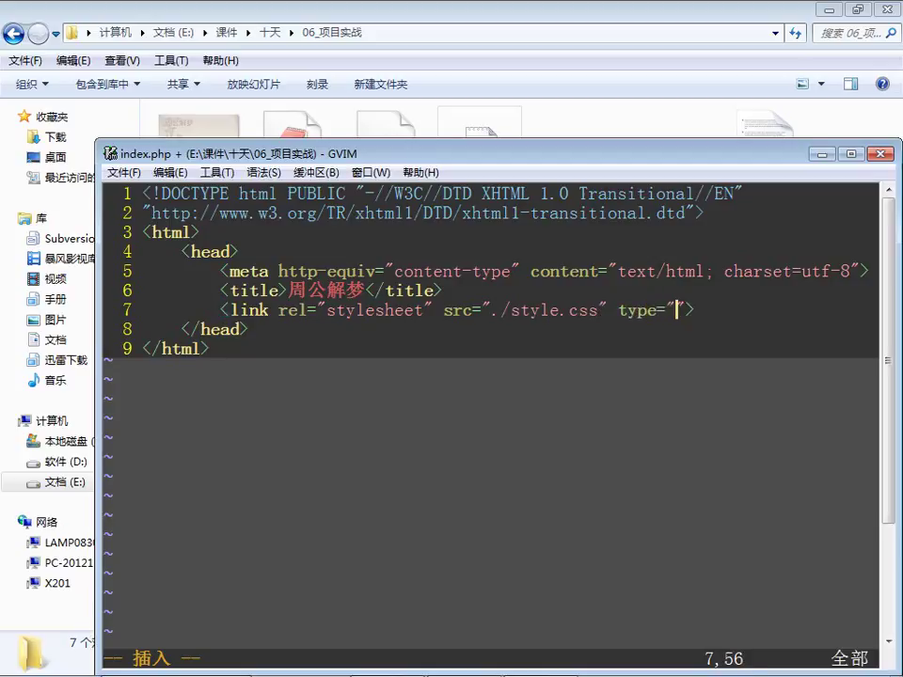
text(text)
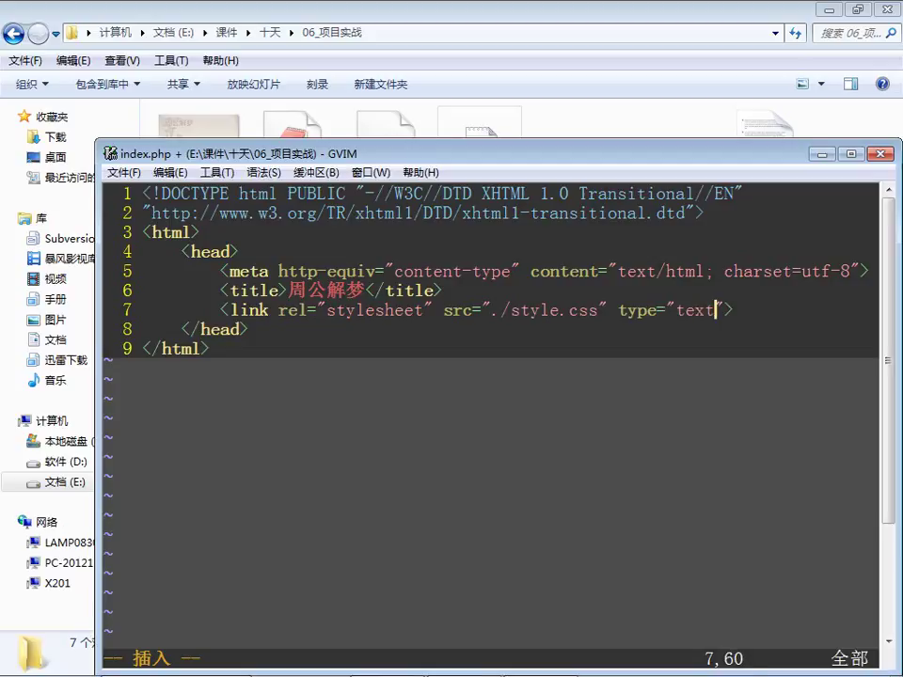
text(/css)
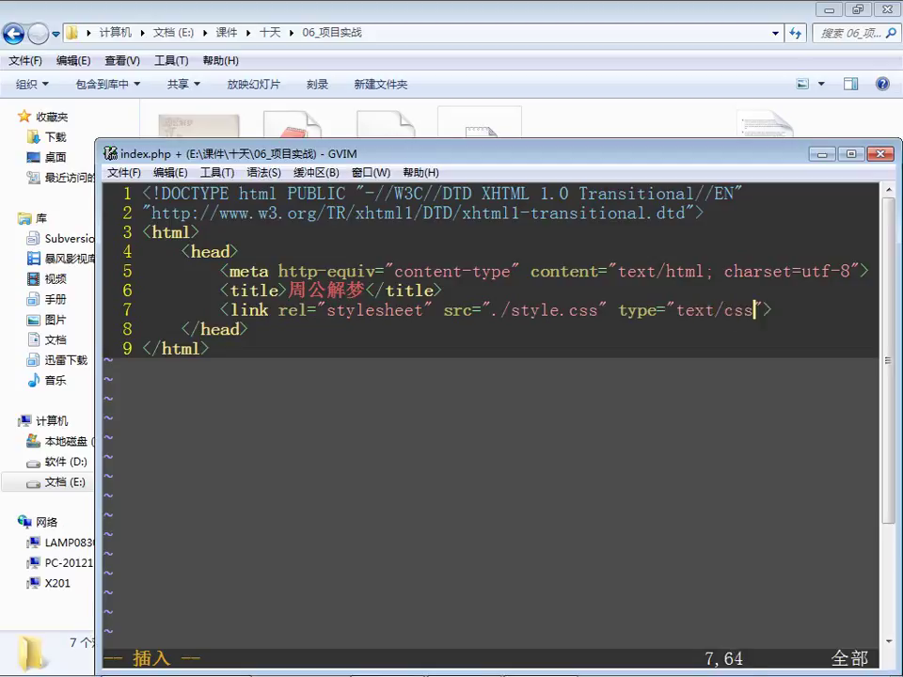
Save index.php and close its editor window.
click(406, 444)
click(123, 173)
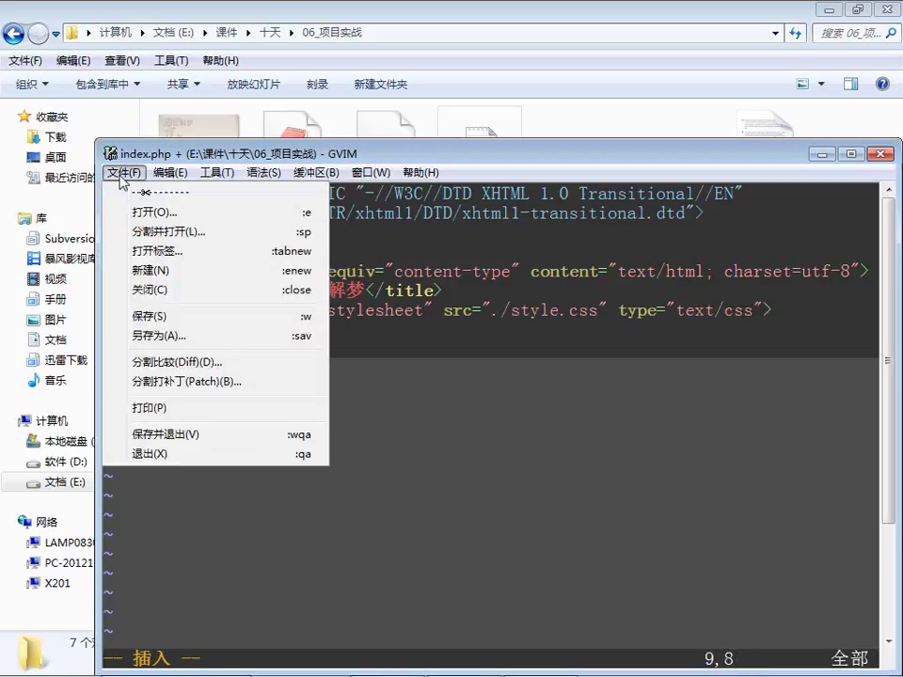
click(147, 316)
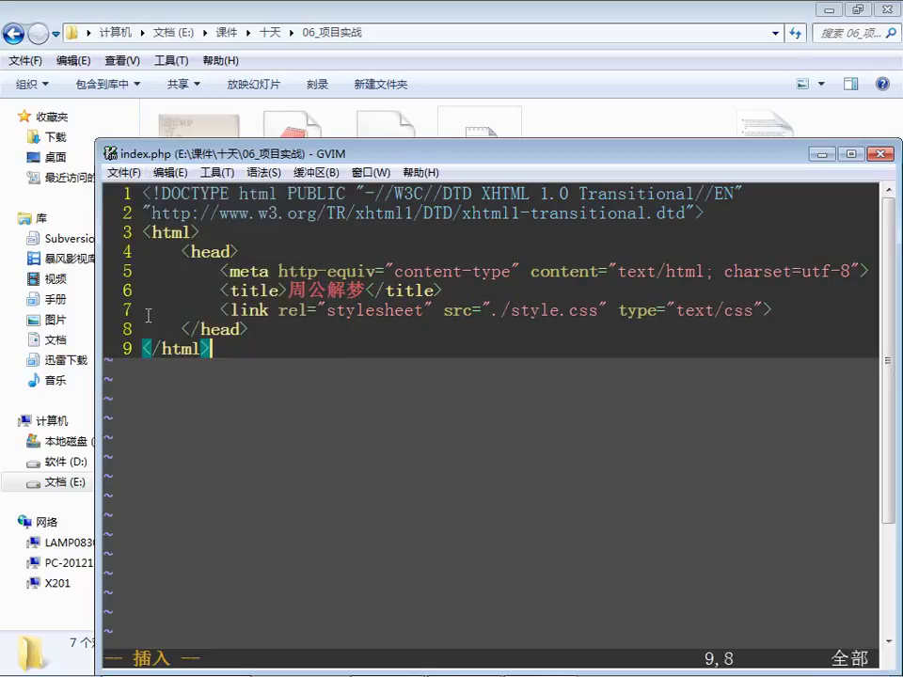
click(826, 154)
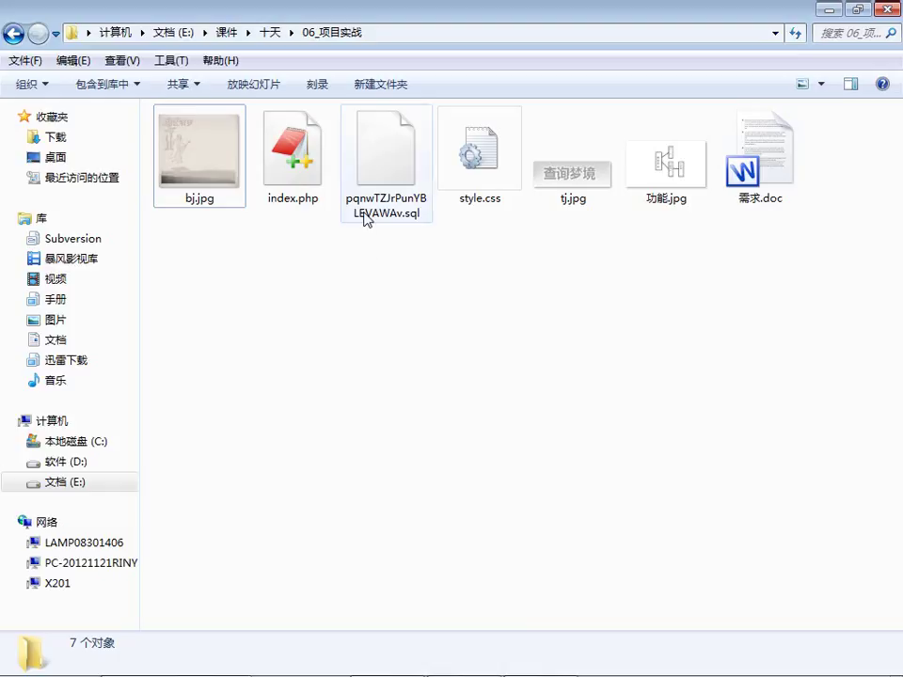
click(520, 659)
right_click(520, 658)
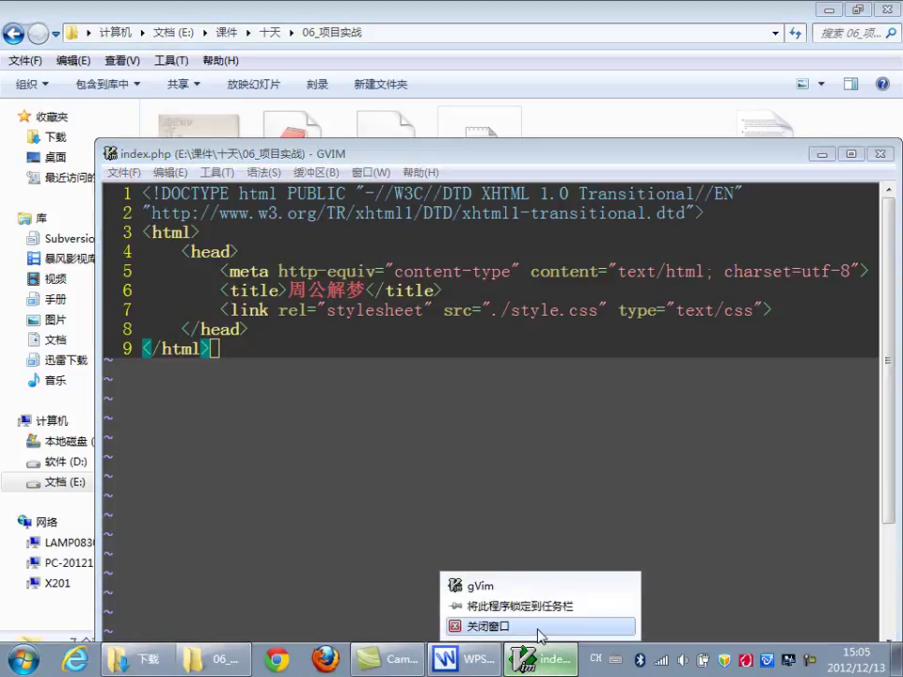
click(491, 628)
Open the AppServ www folder from its desktop shortcut and create a new folder named dream in it.
click(900, 662)
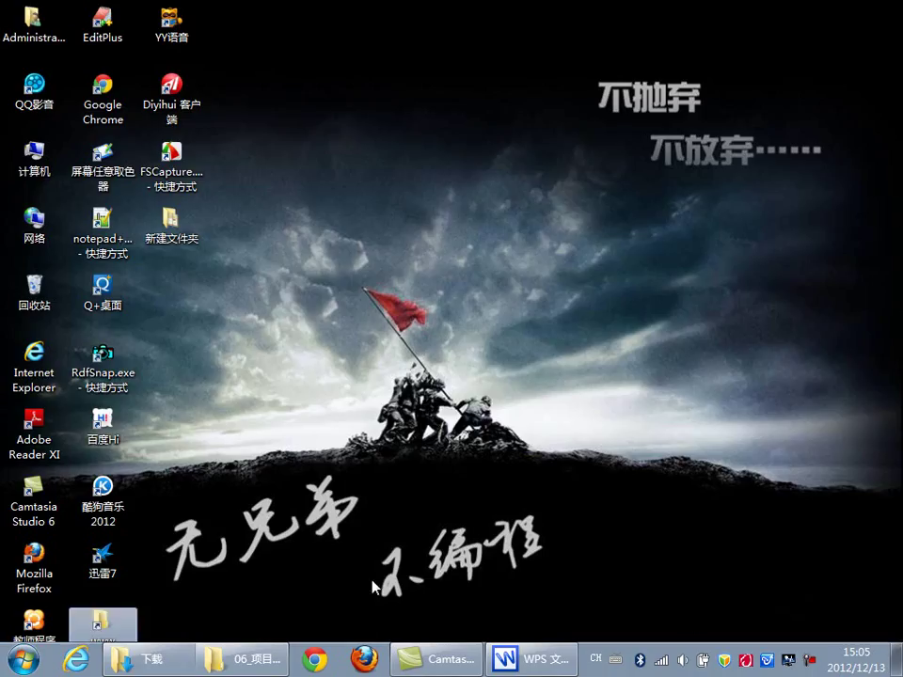
double_click(103, 626)
right_click(422, 270)
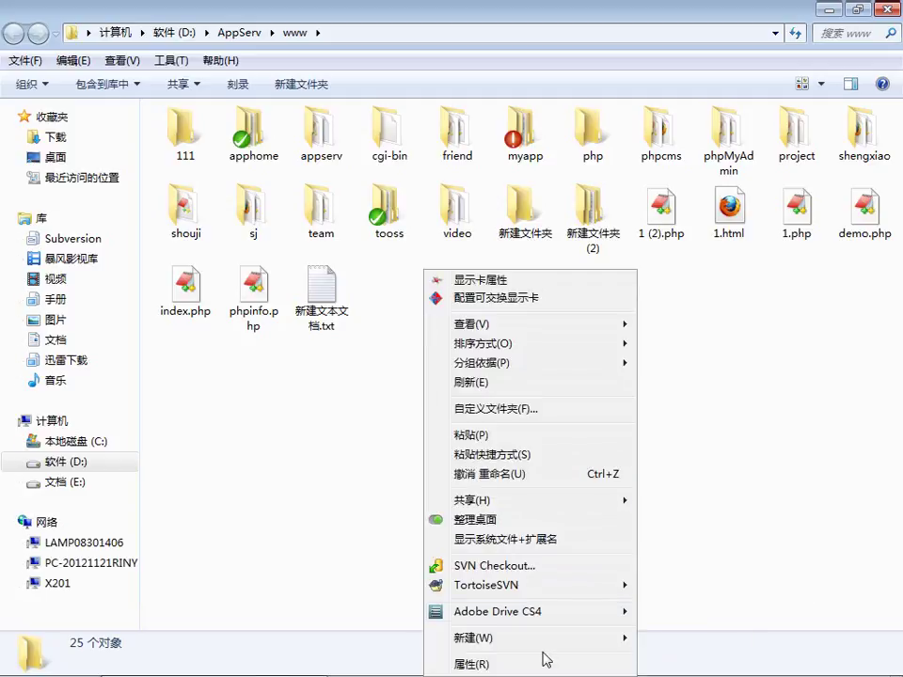
mouse_move(540, 637)
click(678, 281)
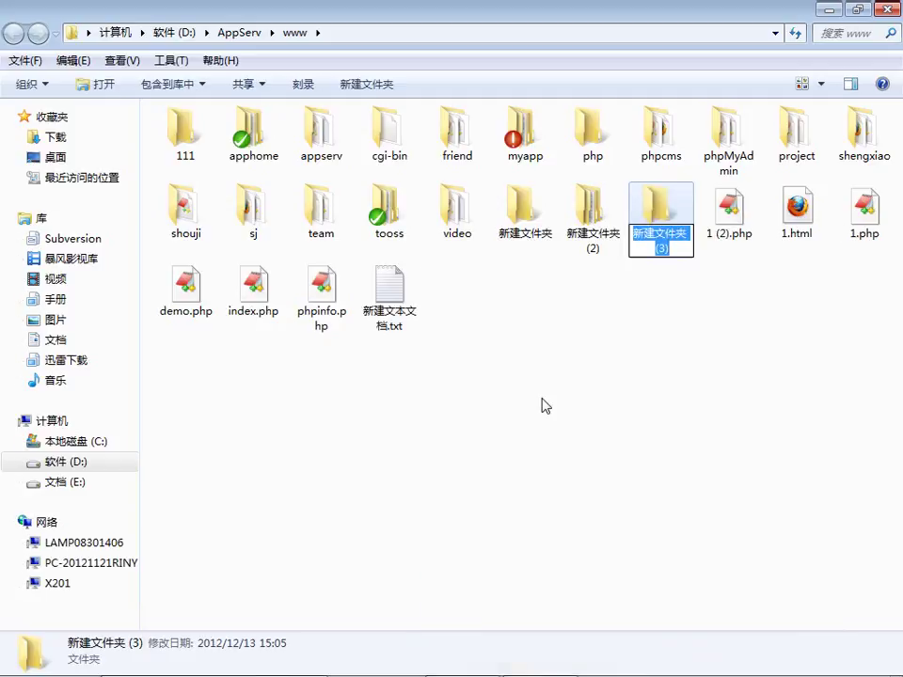
text(dream)
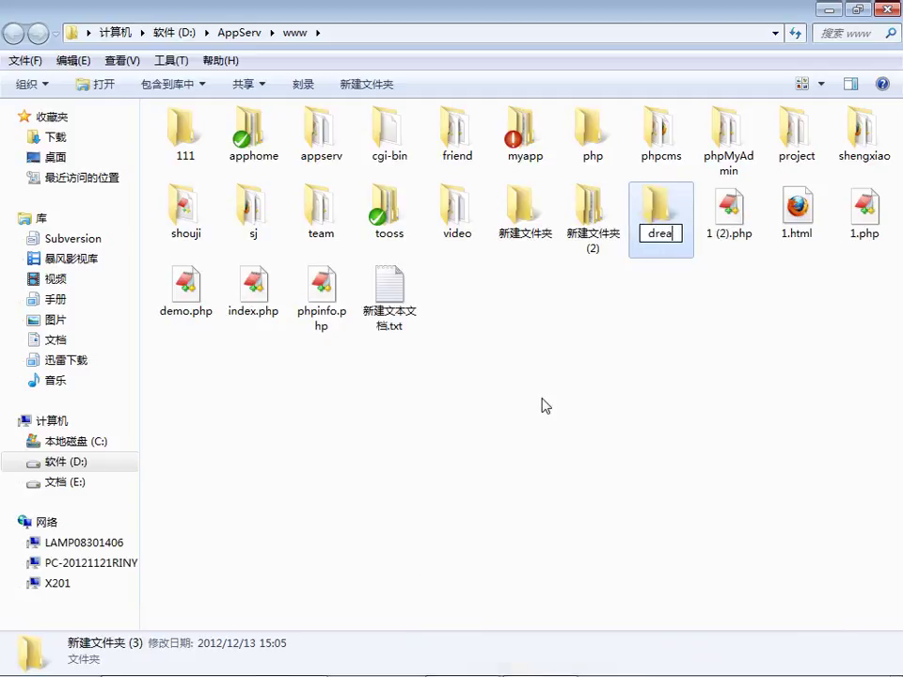
click(545, 406)
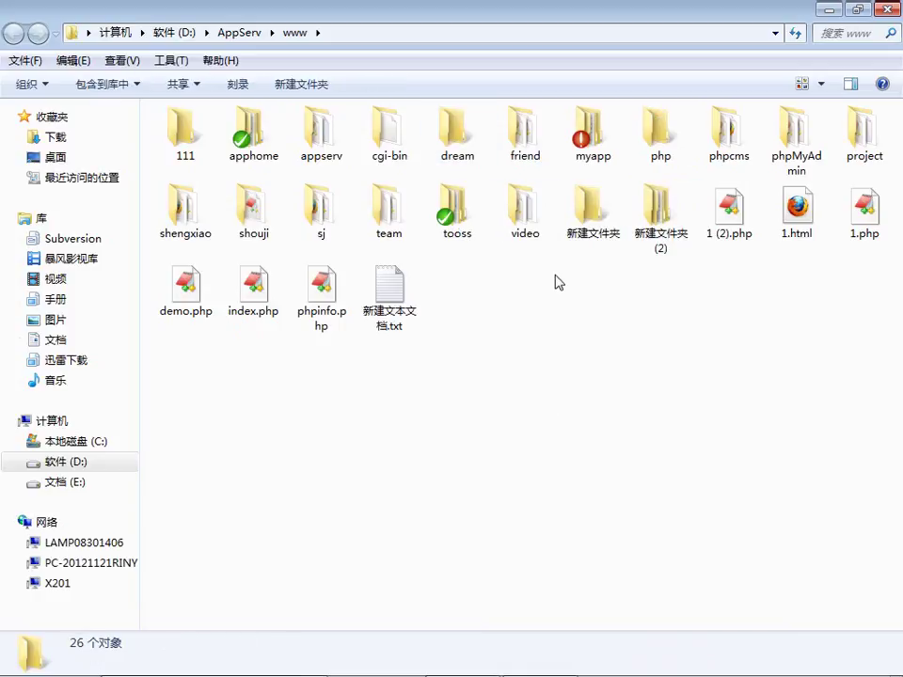
Create a folder named img inside the dream folder and open it.
double_click(457, 141)
right_click(303, 232)
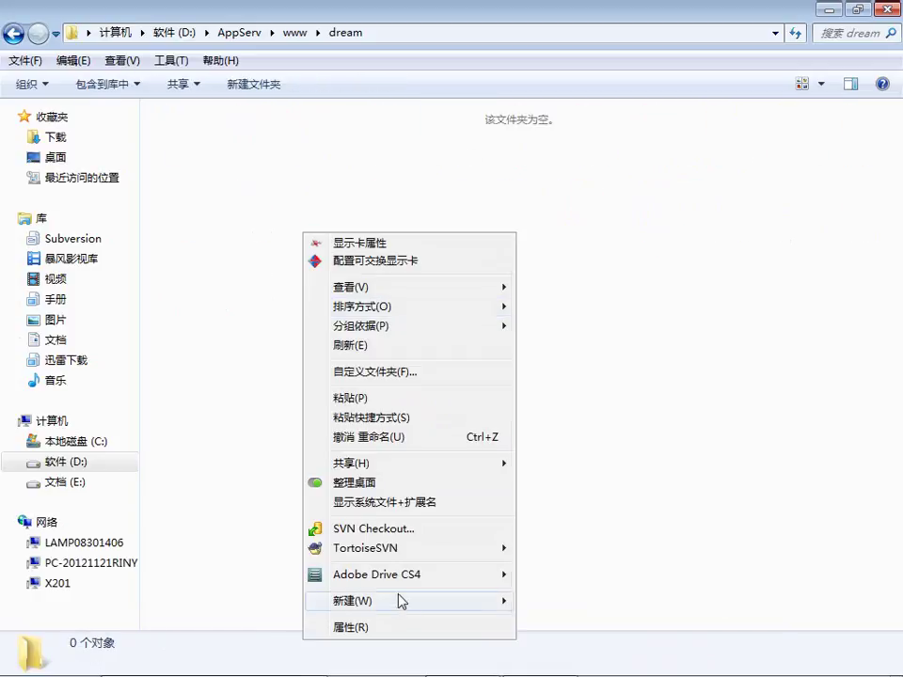
mouse_move(489, 600)
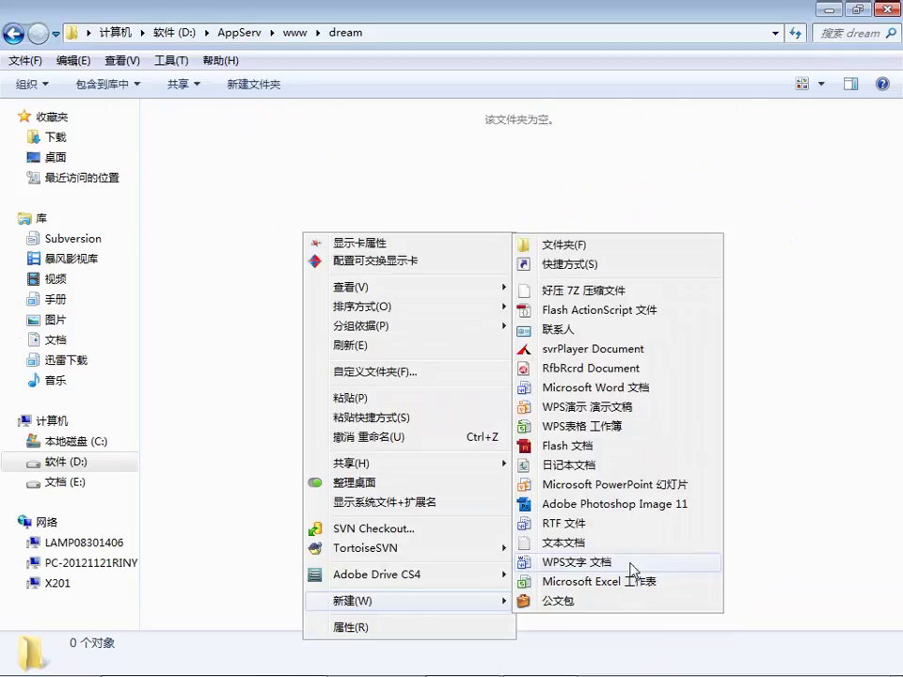
click(599, 246)
text(img)
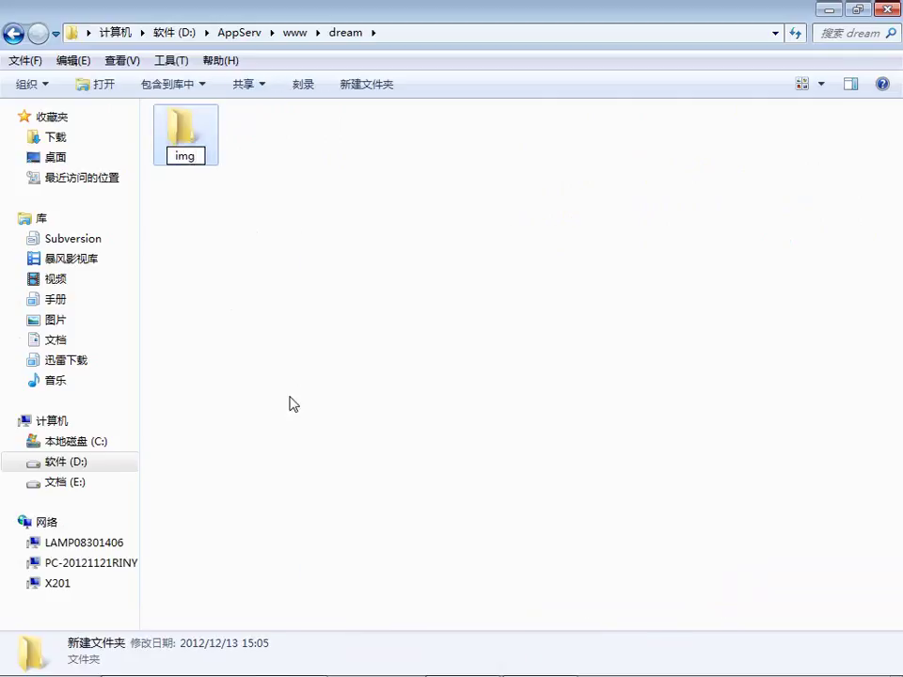
click(186, 215)
click(183, 148)
double_click(184, 149)
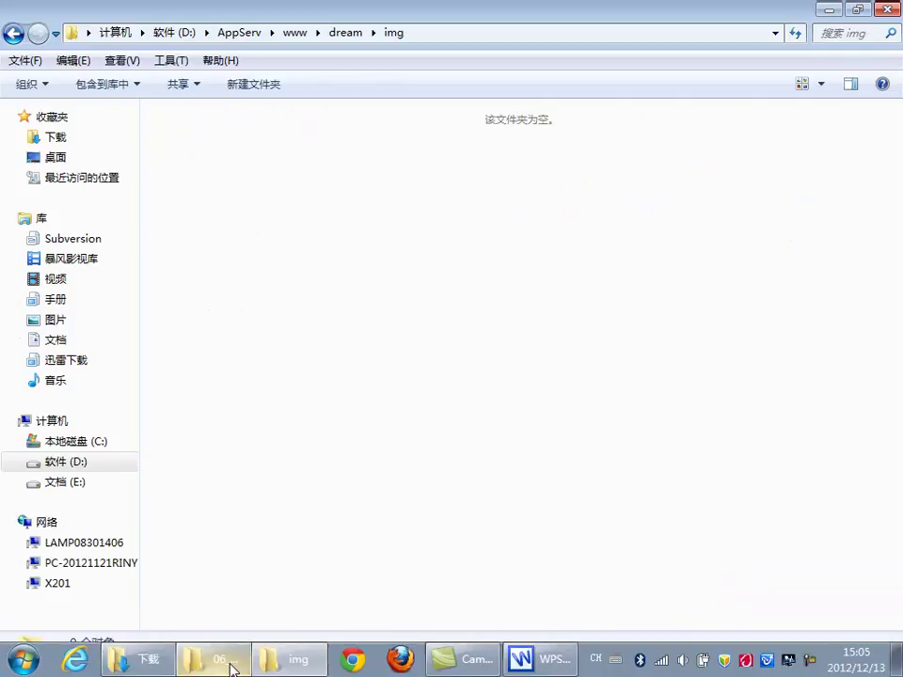
Copy bj.jpg and tj.jpg from the 06_项目实战 folder into the dream project's img folder.
click(232, 663)
click(201, 177)
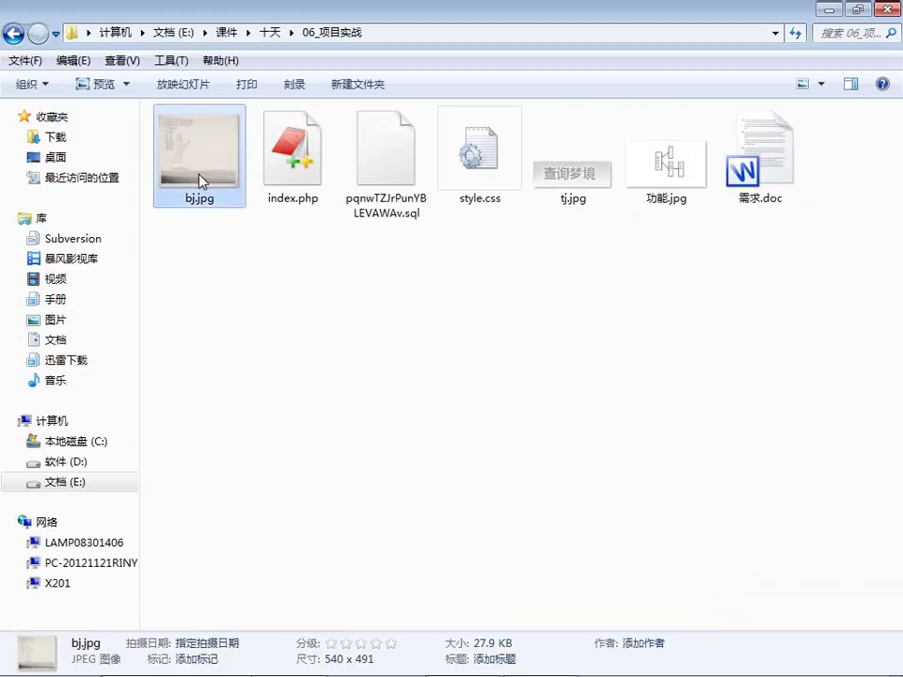
ctrl+click(567, 182)
right_click(567, 182)
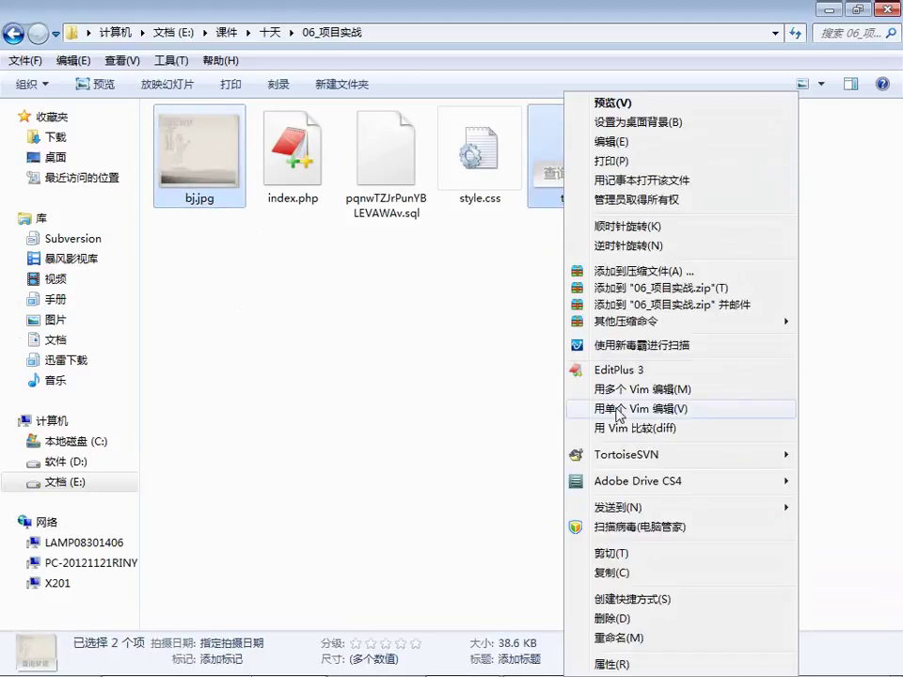
click(631, 574)
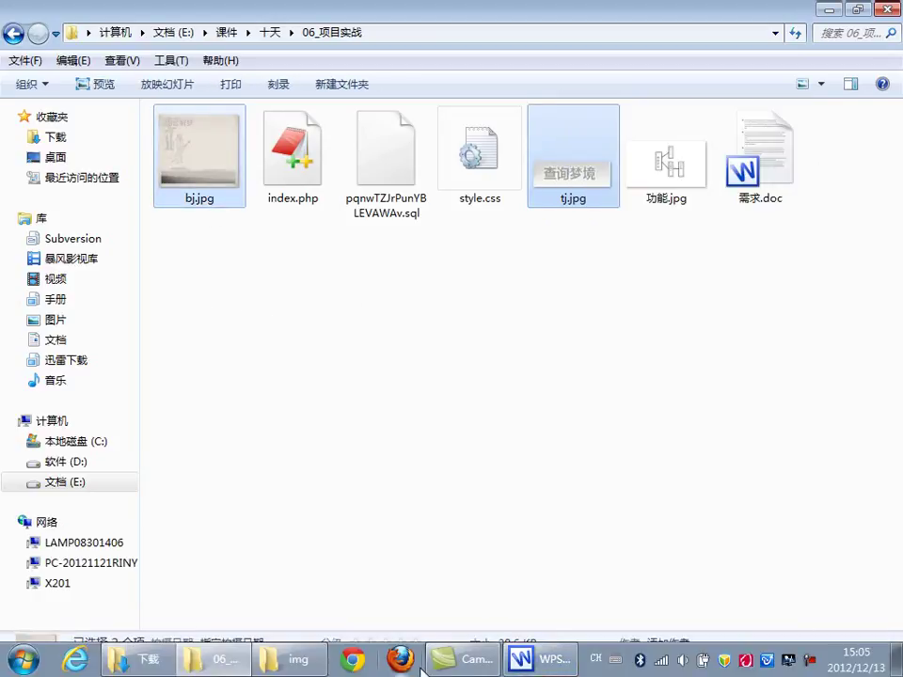
click(303, 663)
right_click(284, 340)
click(331, 434)
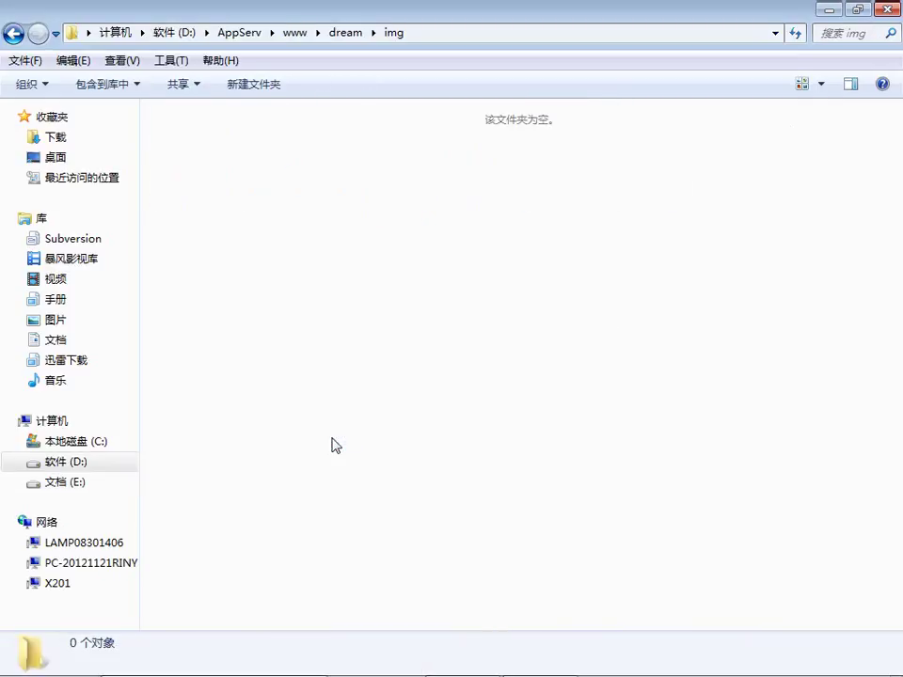
Copy index.php and style.css from the 06_项目实战 folder into the dream folder.
click(14, 33)
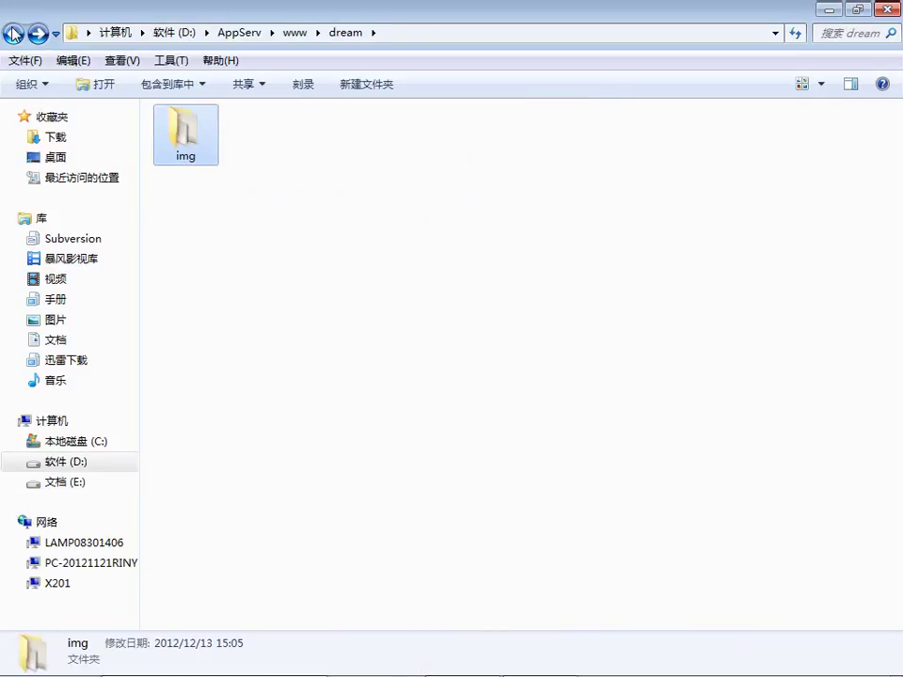
click(262, 349)
click(211, 660)
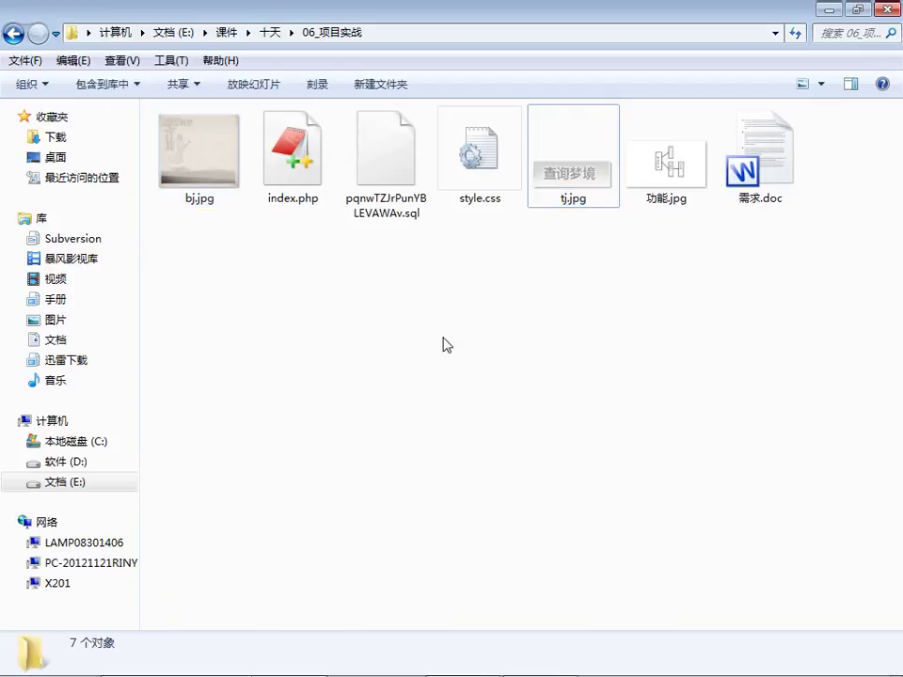
click(480, 152)
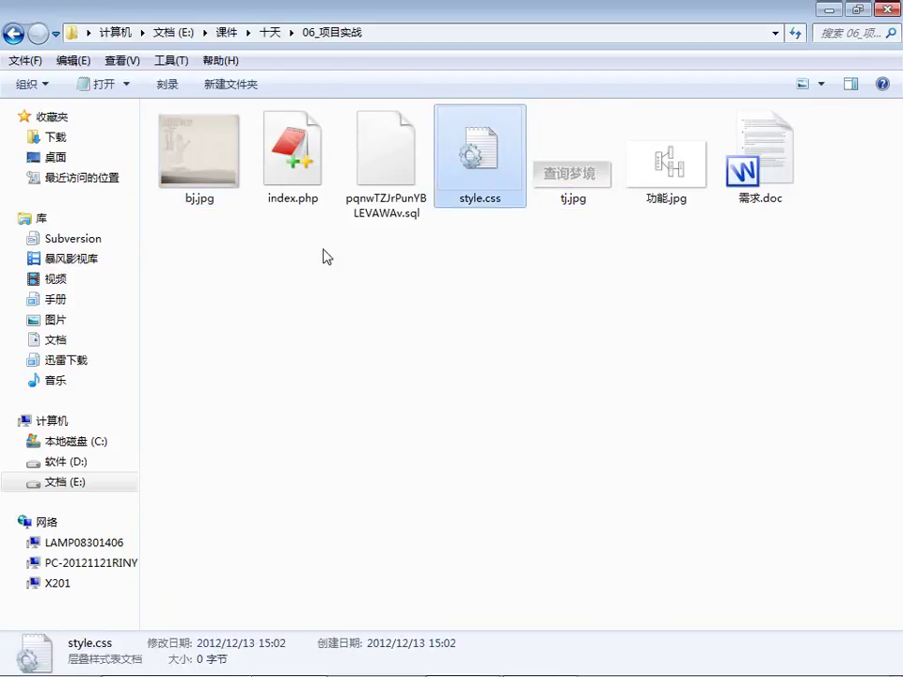
ctrl+click(297, 161)
right_click(297, 161)
click(357, 510)
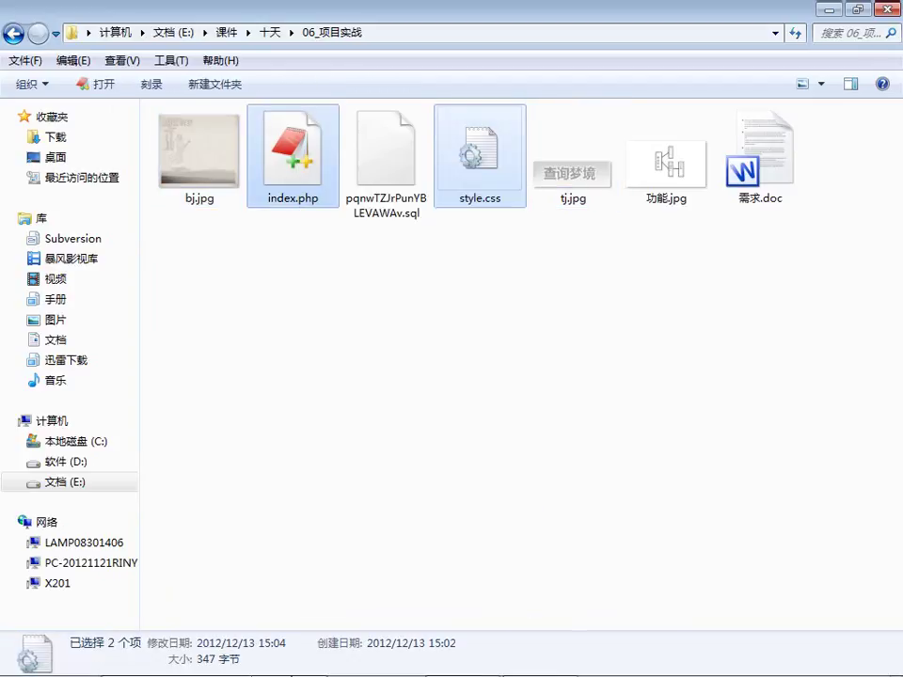
click(282, 663)
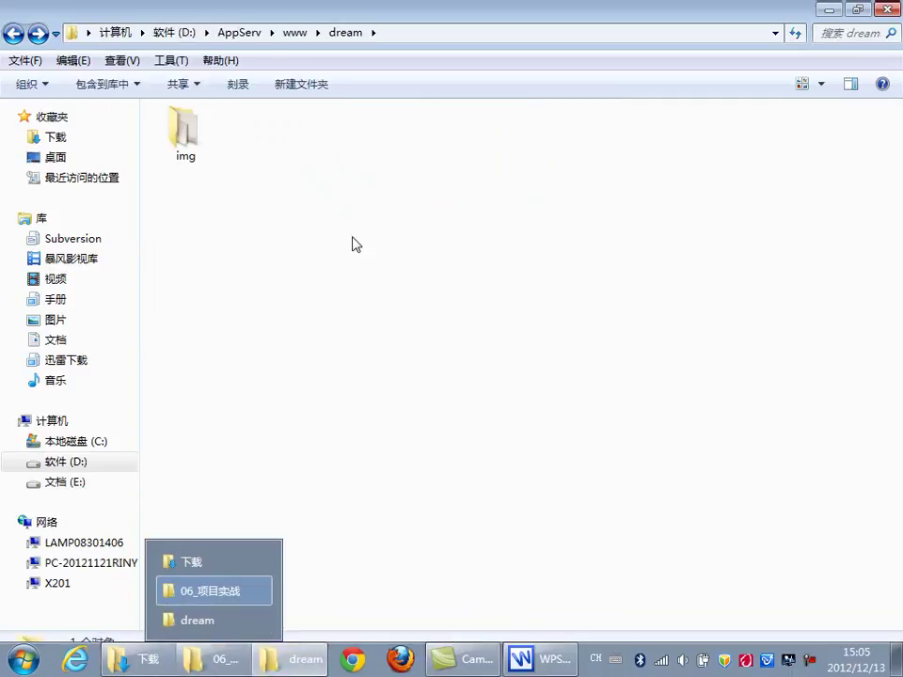
right_click(353, 213)
click(393, 378)
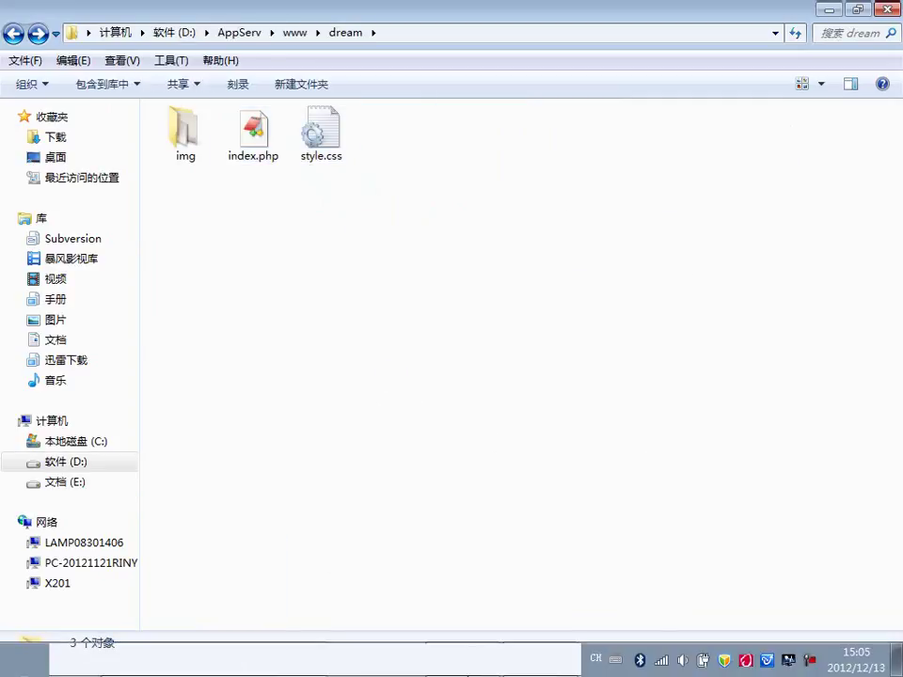
Open the dream folder's copy of index.php in Vim with the cursor on the closing head tag.
right_click(256, 119)
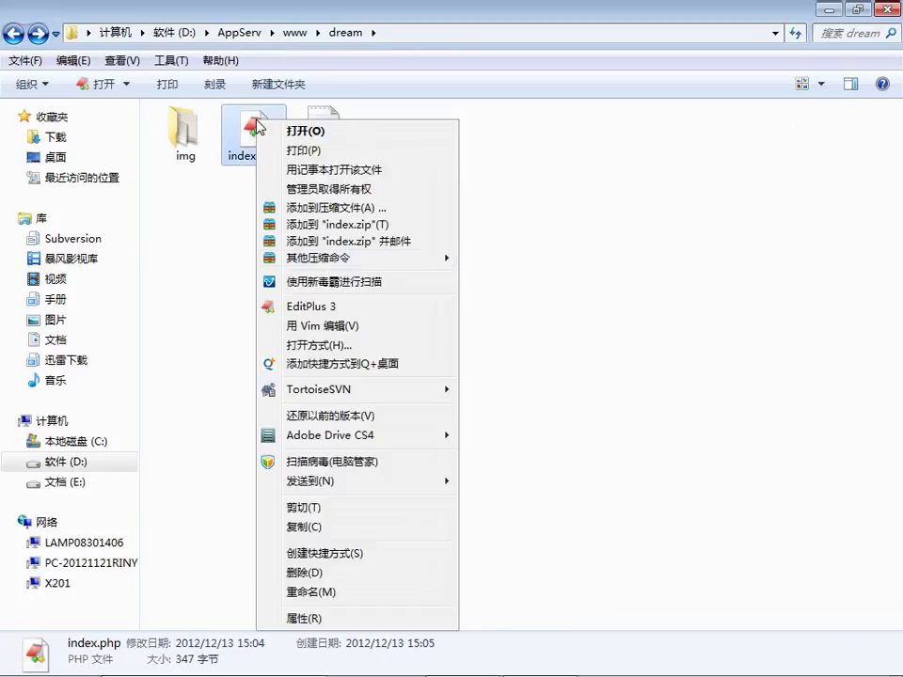
click(329, 329)
click(262, 352)
Add an empty body element, <body></body>, on a new line below the closing head tag.
key(o)
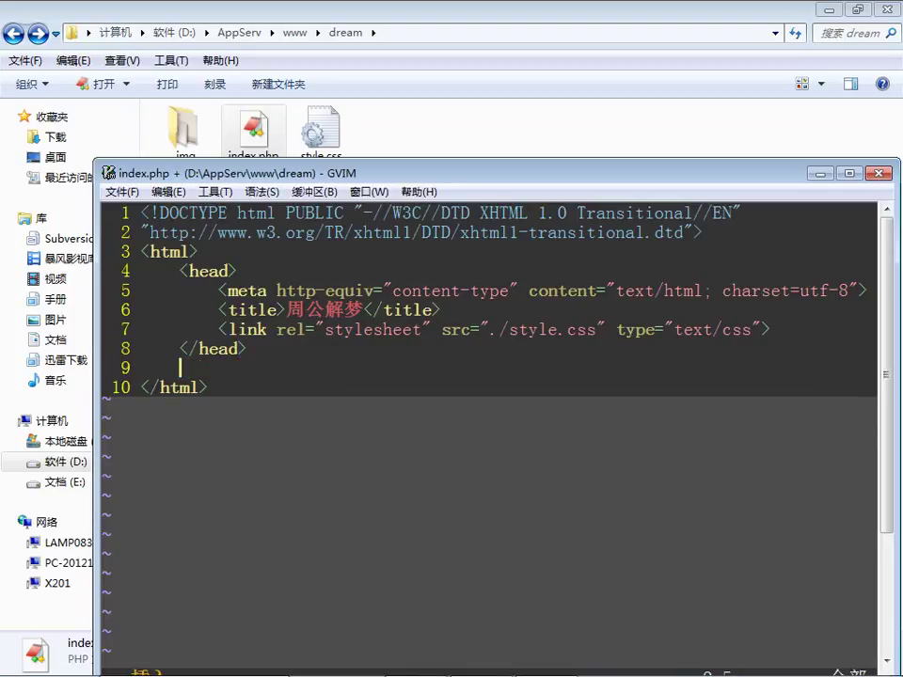
text(<?)
key(BackSpace)
text(>)
key(Left)
text(body)
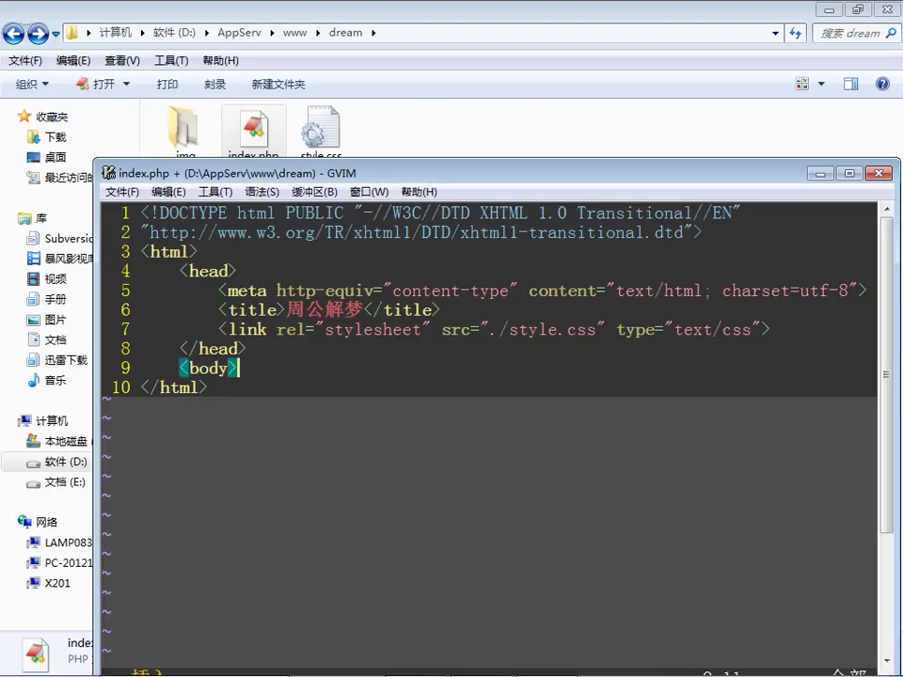
text(<>/dbod)
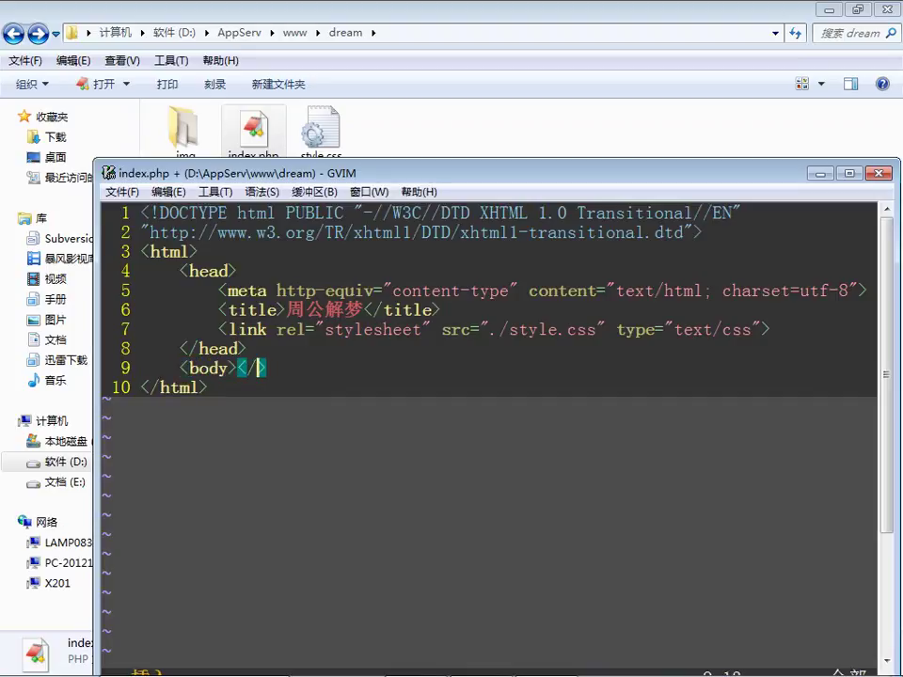
key(BackSpace)
key(BackSpace)
key(BackSpace)
key(BackSpace)
text(body)
Put the closing body tag on its own line and leave an indented blank line inside the body.
key(Left)
key(Left)
key(Left)
key(Left)
key(Left)
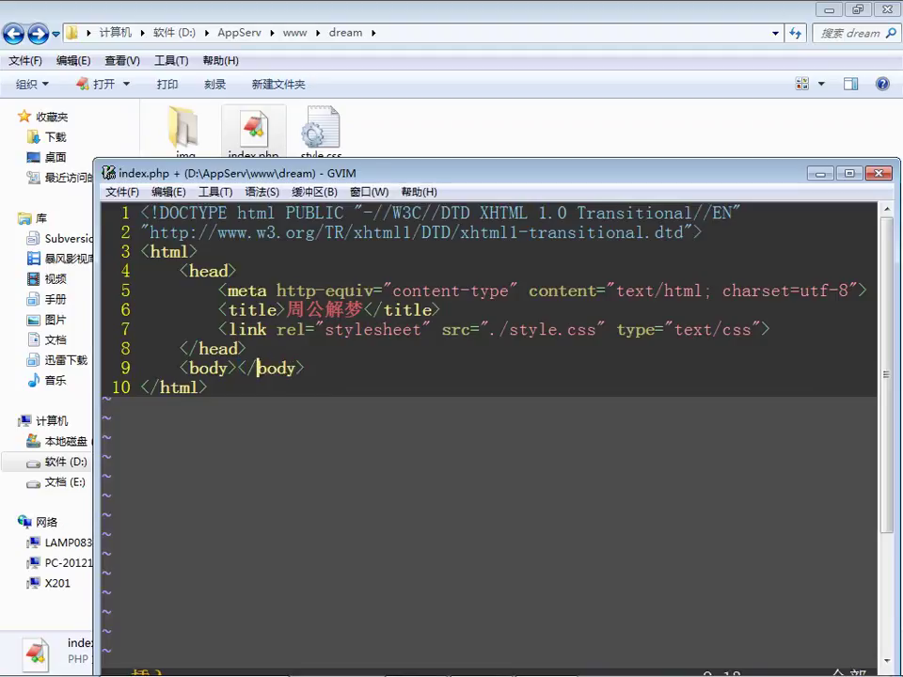
key(Return)
key(Return)
key(Up)
key(Tab)
key(Tab)
key(Tab)
key(Tab)
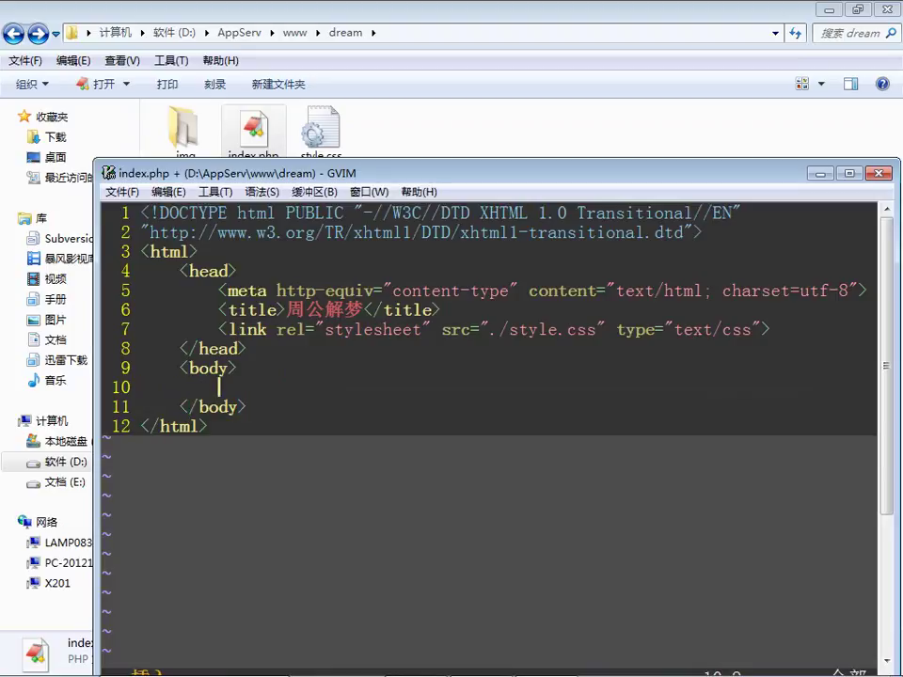
key(Up)
key(Up)
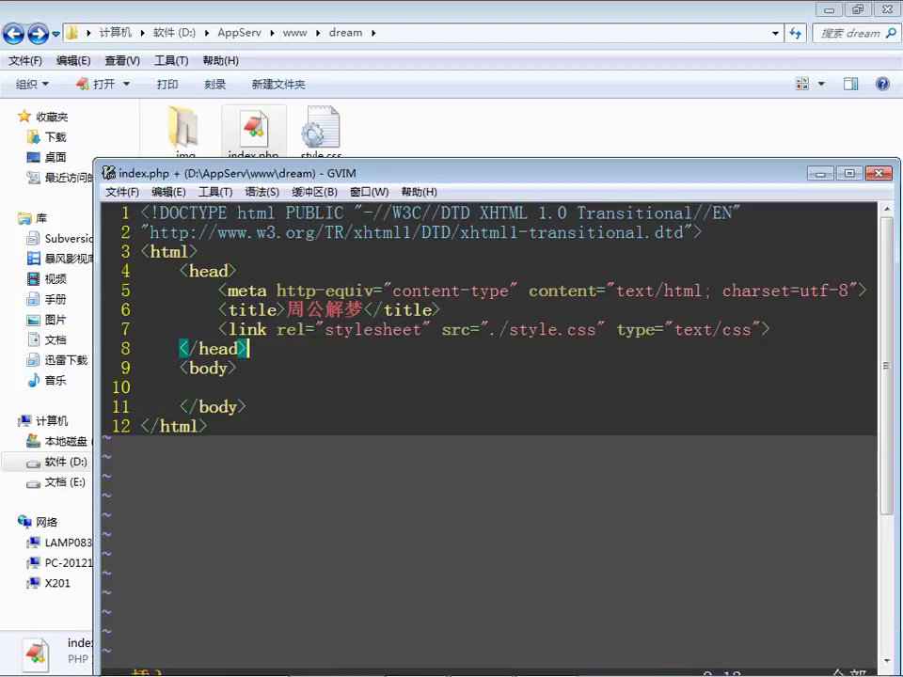
click(297, 387)
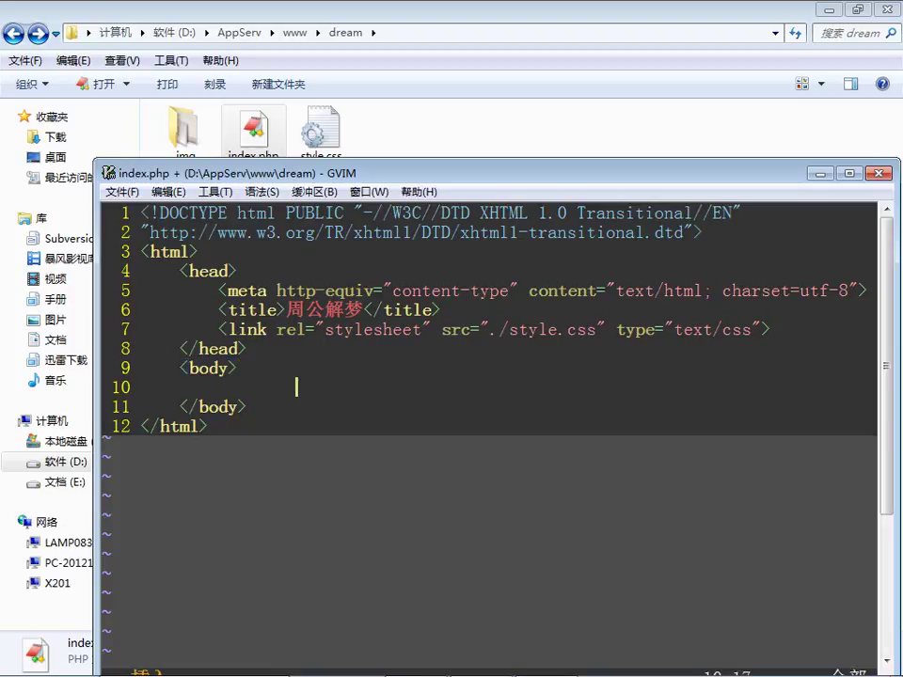
Insert an empty div element with class="knr" on the blank line inside the body.
key(BackSpace)
text(<>div class)
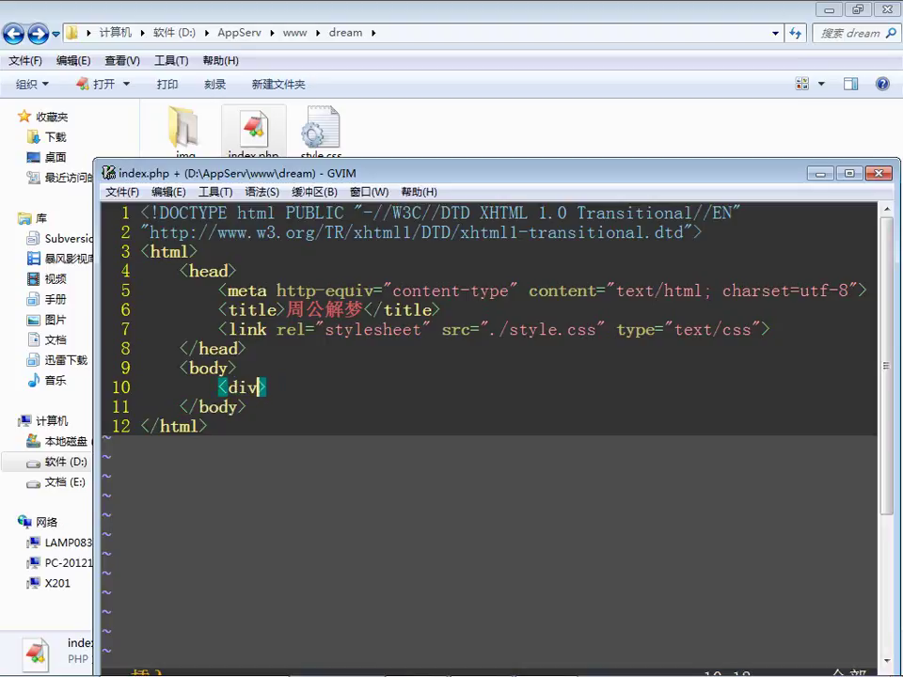
text(="")
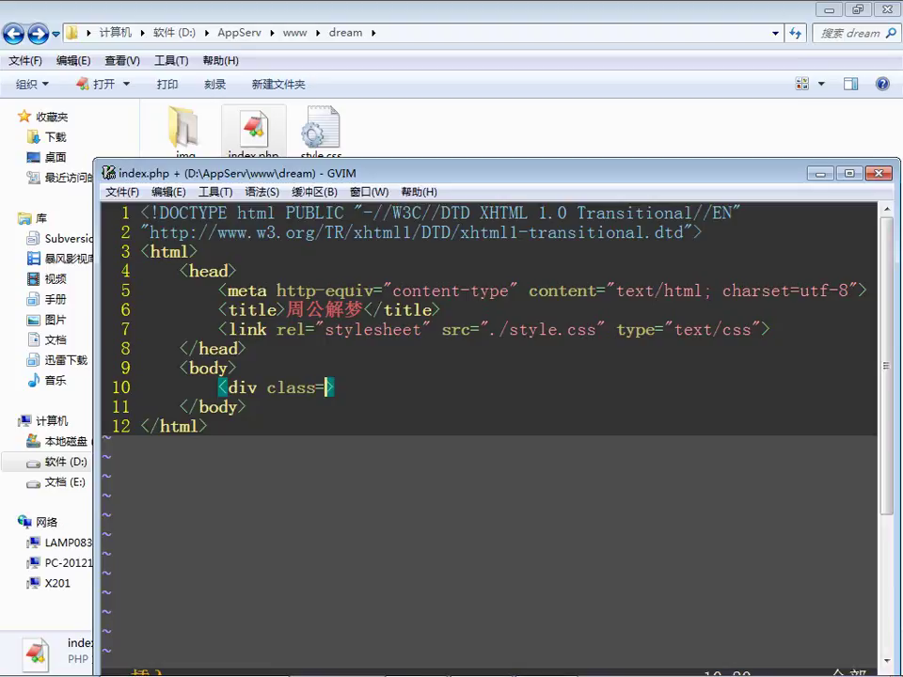
key(Left)
text(nr)
key(Left)
key(Left)
text(k)
key(Right)
key(Right)
key(Right)
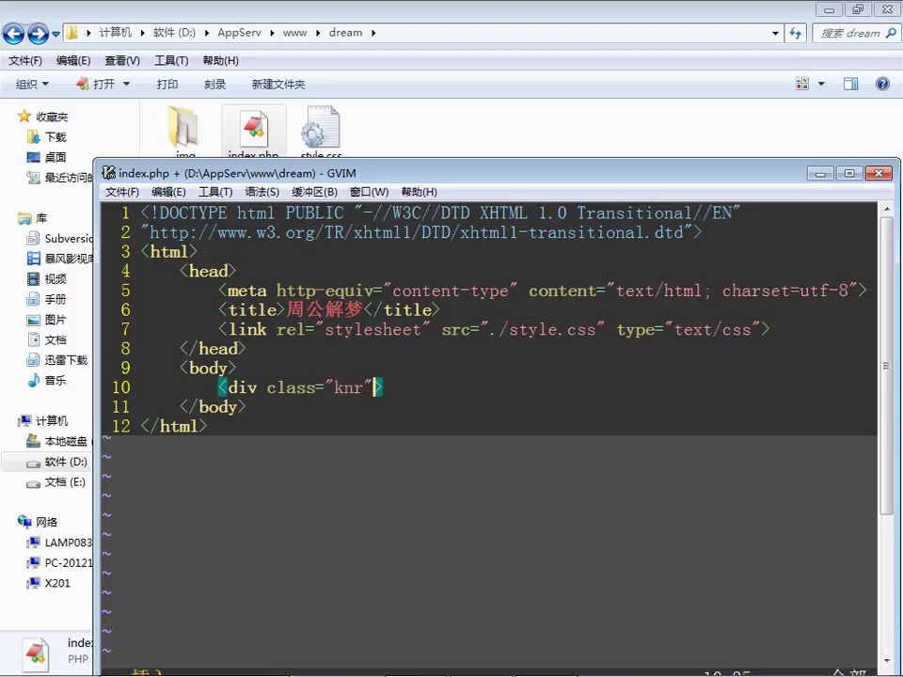
key(Right)
text(<>)
key(Left)
text(/)
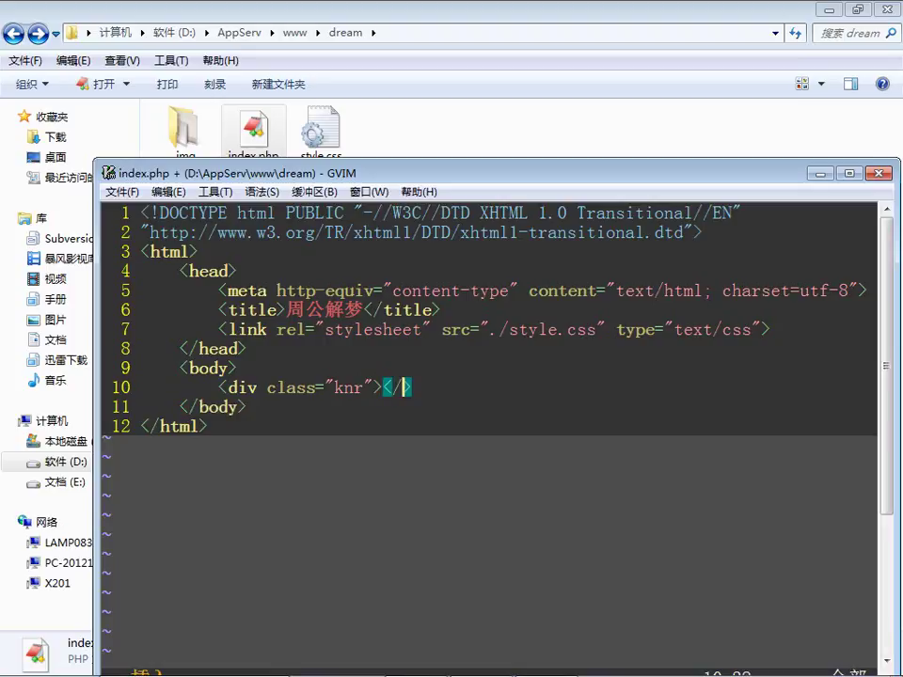
text(div)
Split the knr div across separate lines, aligning its closing tag and indenting a blank line inside it.
key(Left)
key(Left)
key(Left)
key(Left)
key(Left)
key(Return)
key(Return)
key(Tab)
key(Tab)
key(Up)
key(Tab)
key(Tab)
key(Tab)
Insert a nested div element with class="tit" inside the knr div.
text(<>)
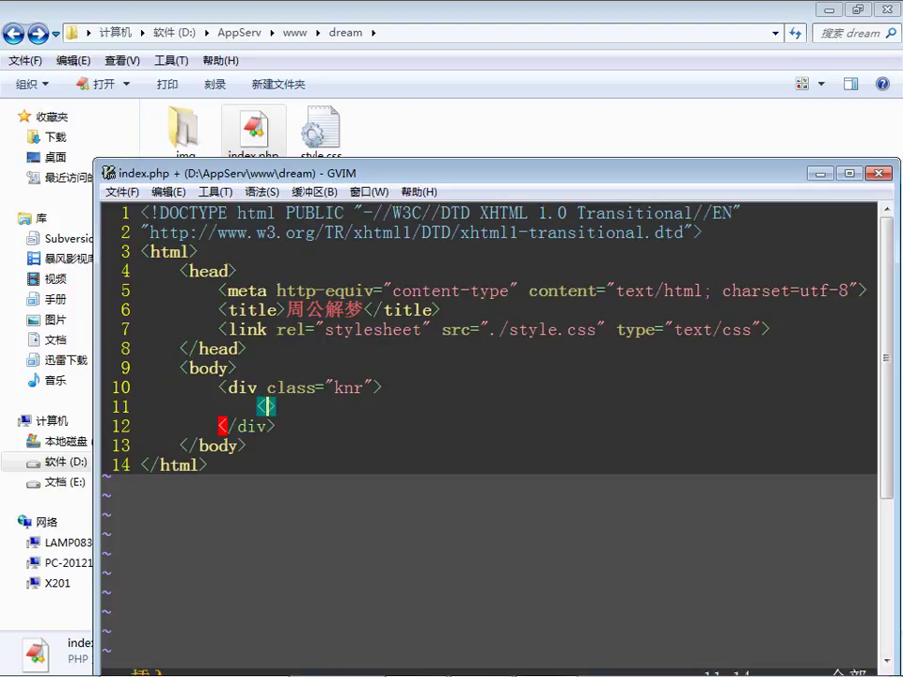
text(div class)
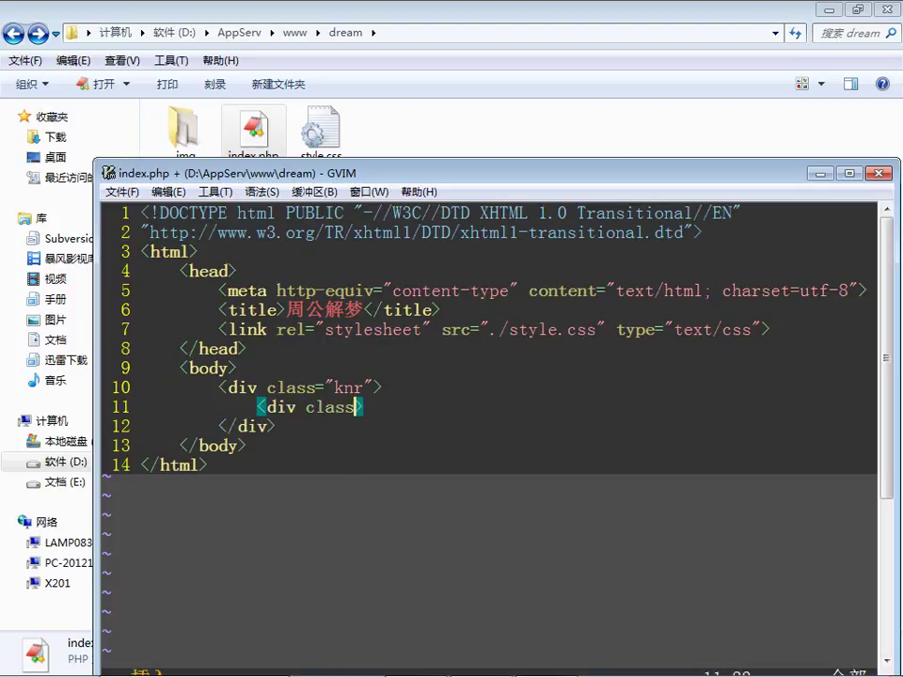
text(="tit")
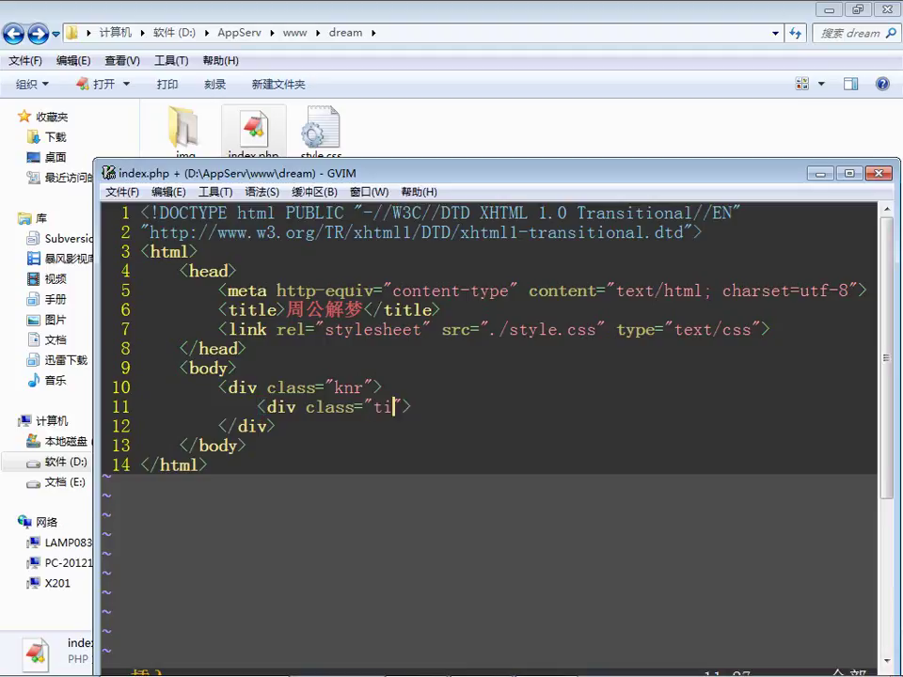
text(></d)
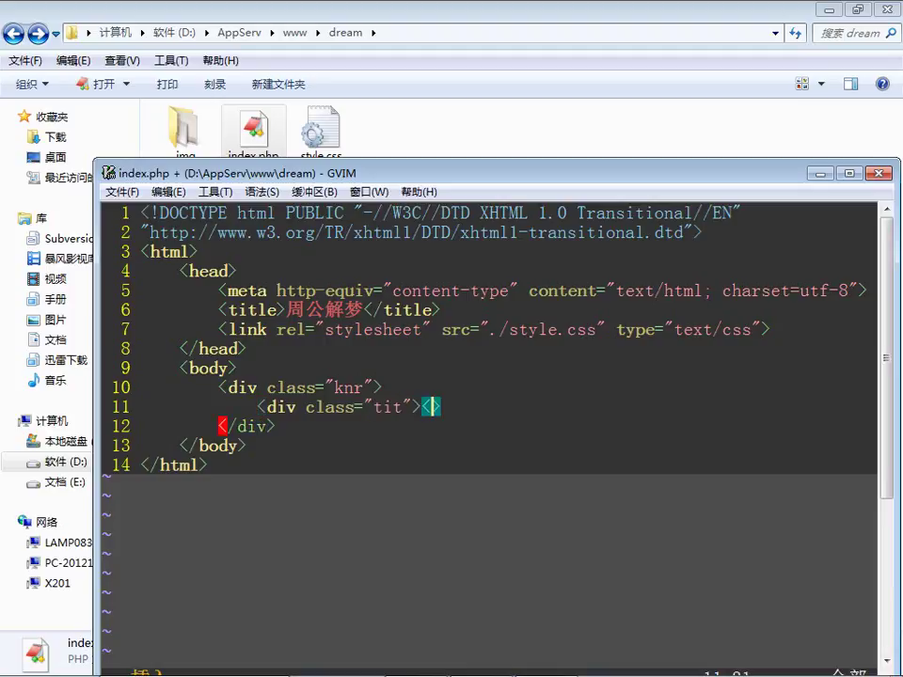
text(iv)
Move the tit div's closing tag to its own aligned line, leaving a blank line between its tags.
key(Left)
key(Left)
key(Return)
key(Return)
key(Tab)
key(Tab)
key(Right)
key(Right)
key(Right)
key(Right)
key(Right)
key(Right)
Add a second nested div opening tag with an empty class attribute below the tit div.
key(Return)
key(Tab)
text(</)
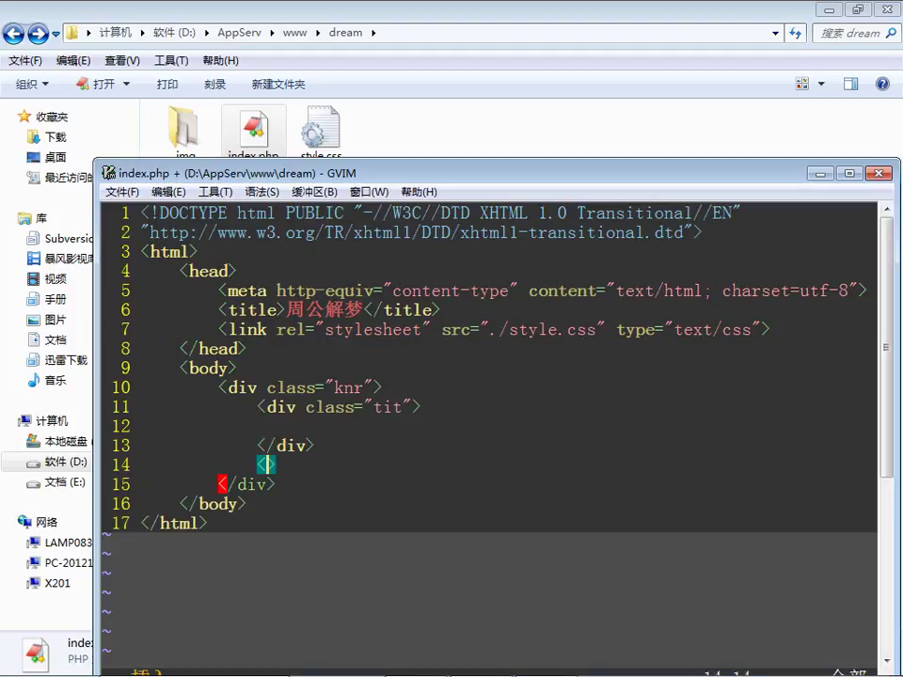
text(civ class=)
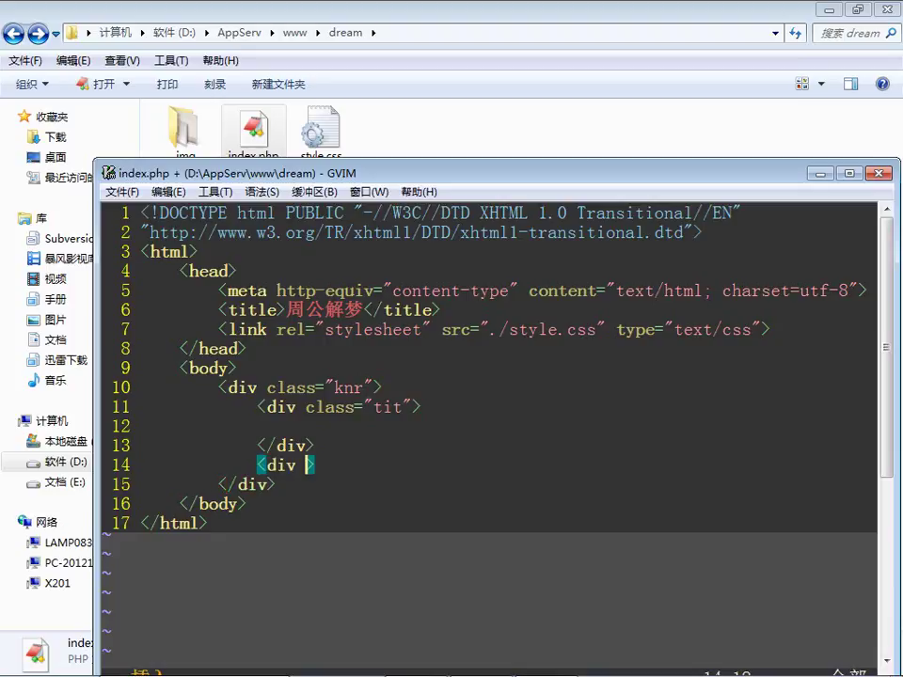
text(")
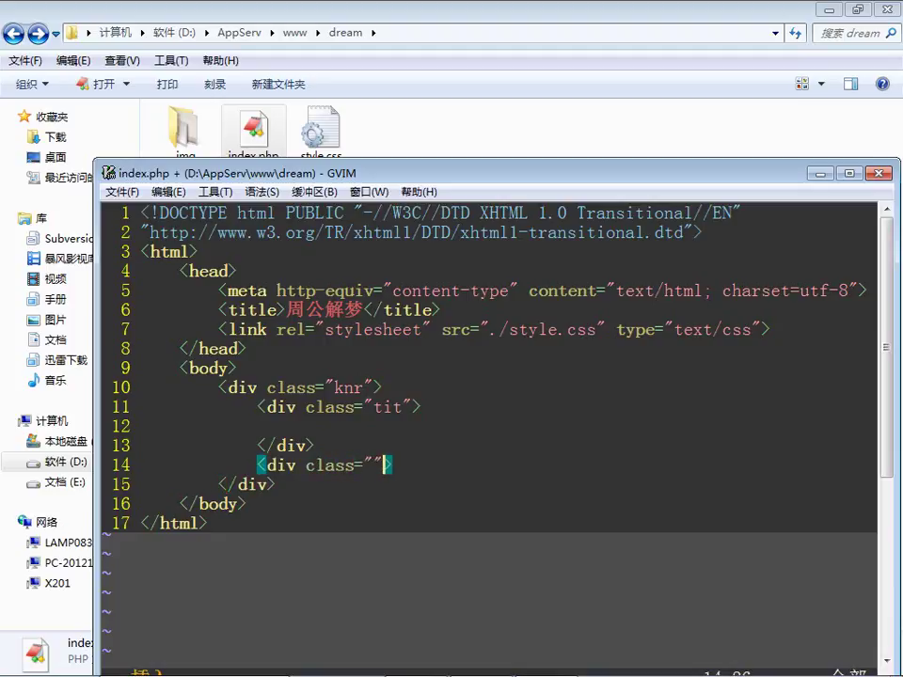